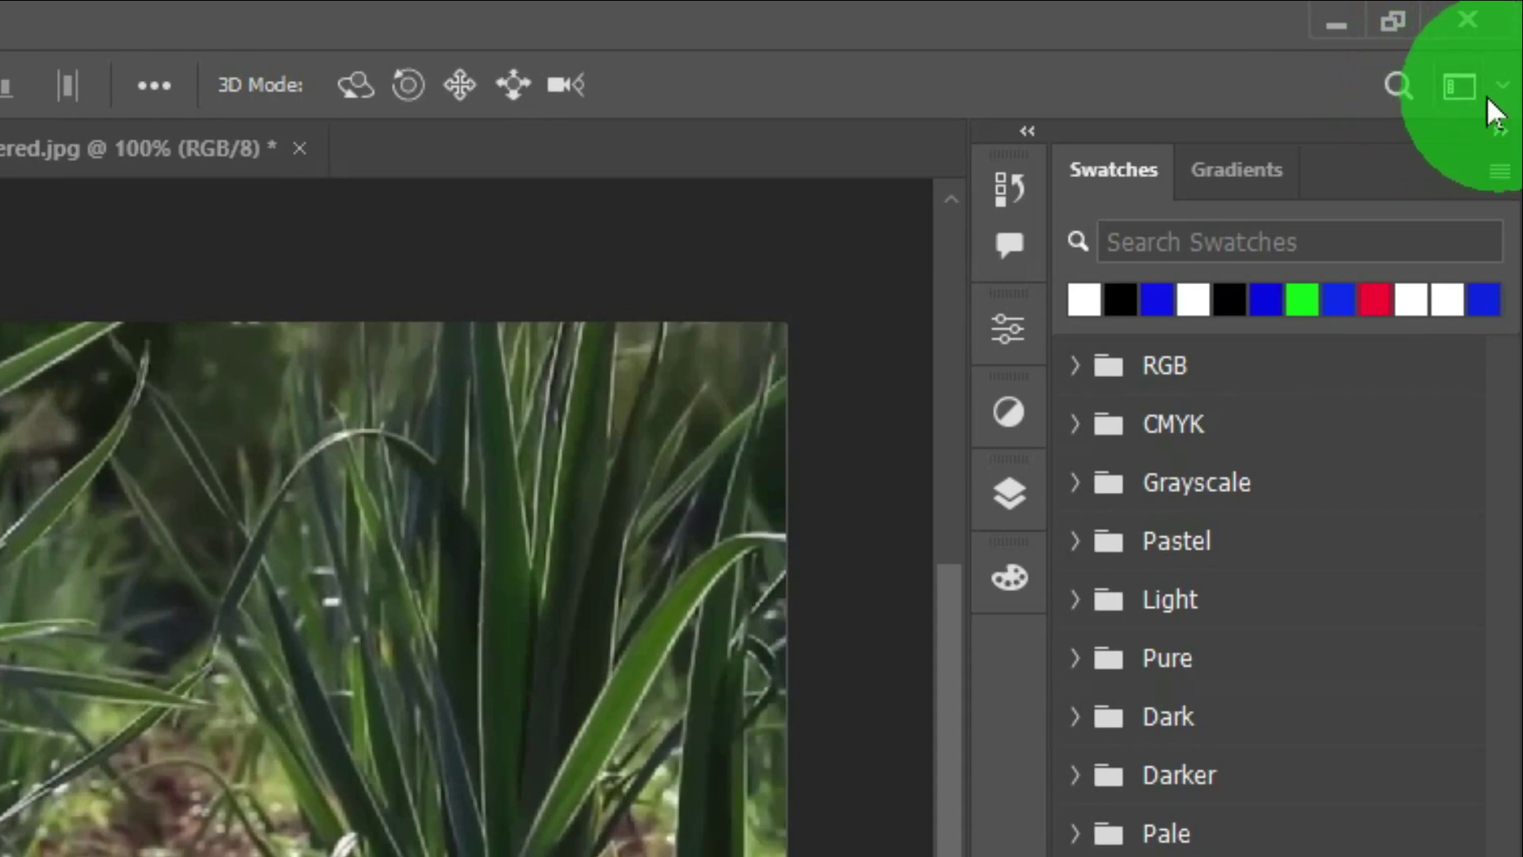
Preview the built-in workspaces in turn: 3D, Graphic and Web, Motion, Painting and Photography
left_click(1472, 97)
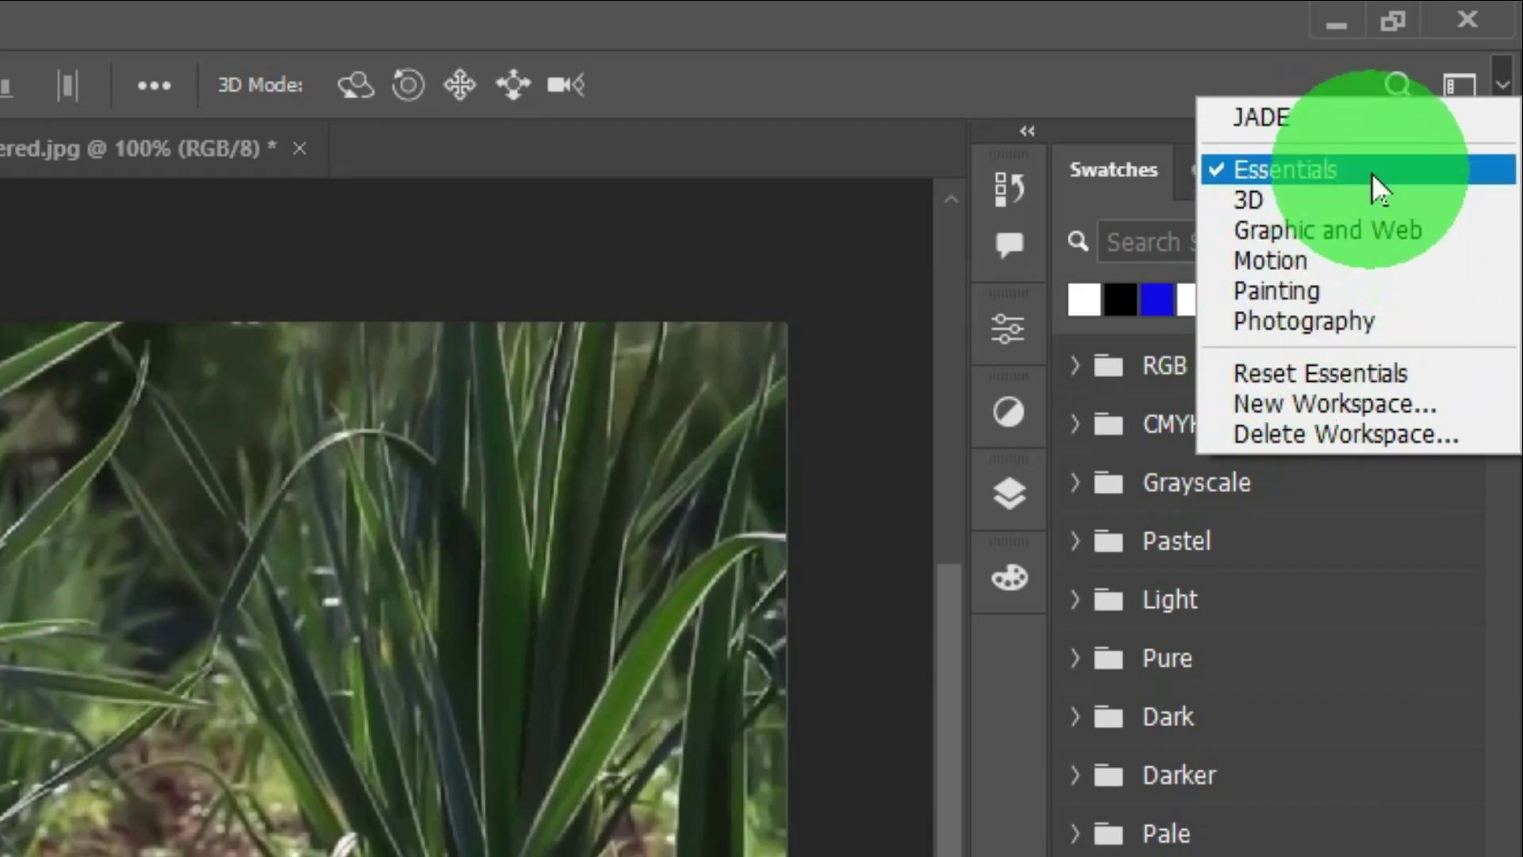
left_click(1308, 203)
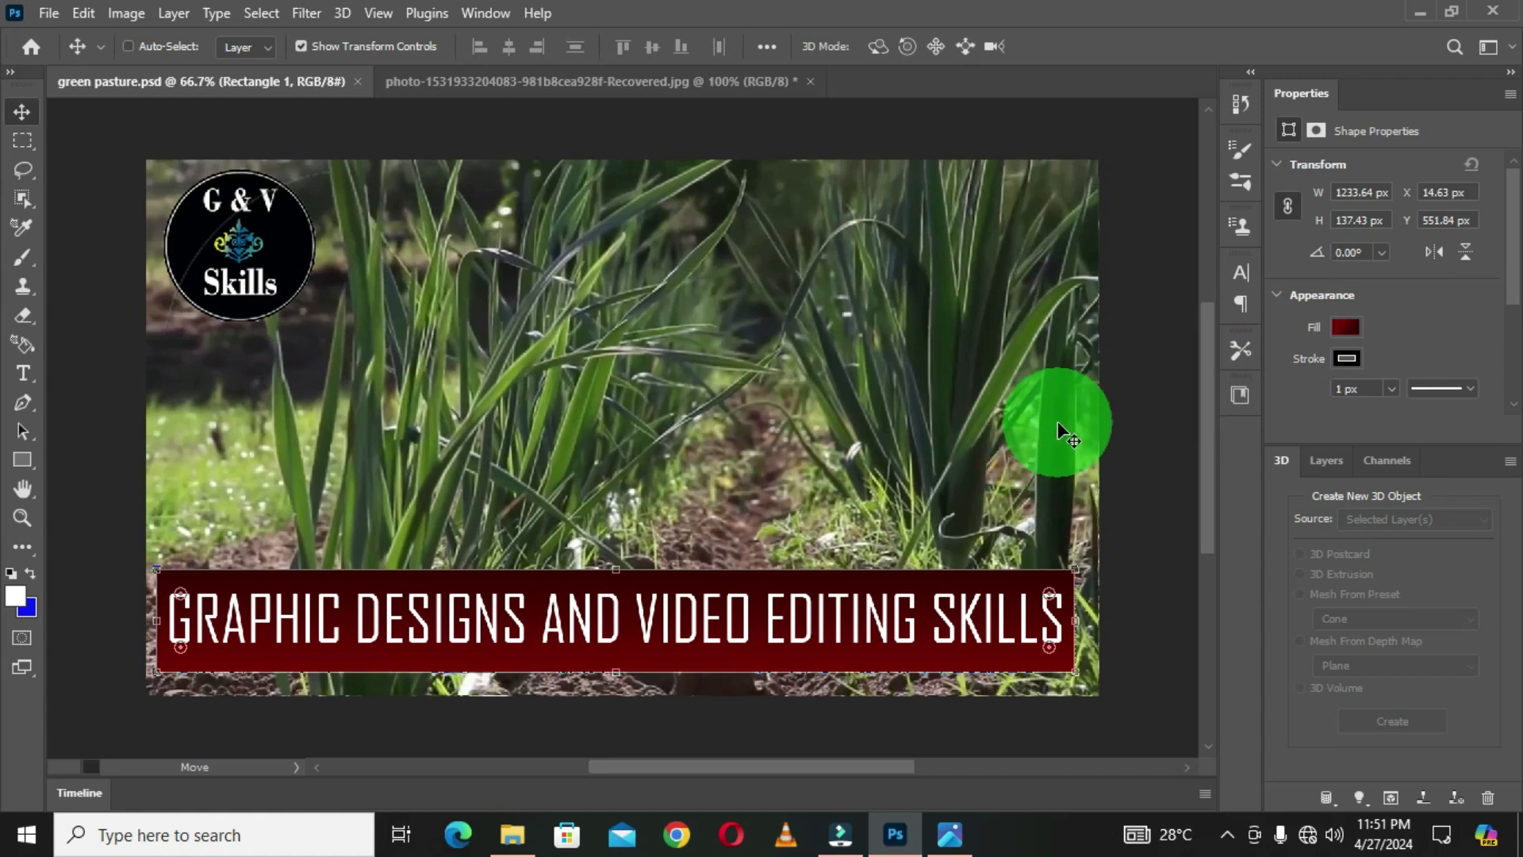
left_click(1488, 46)
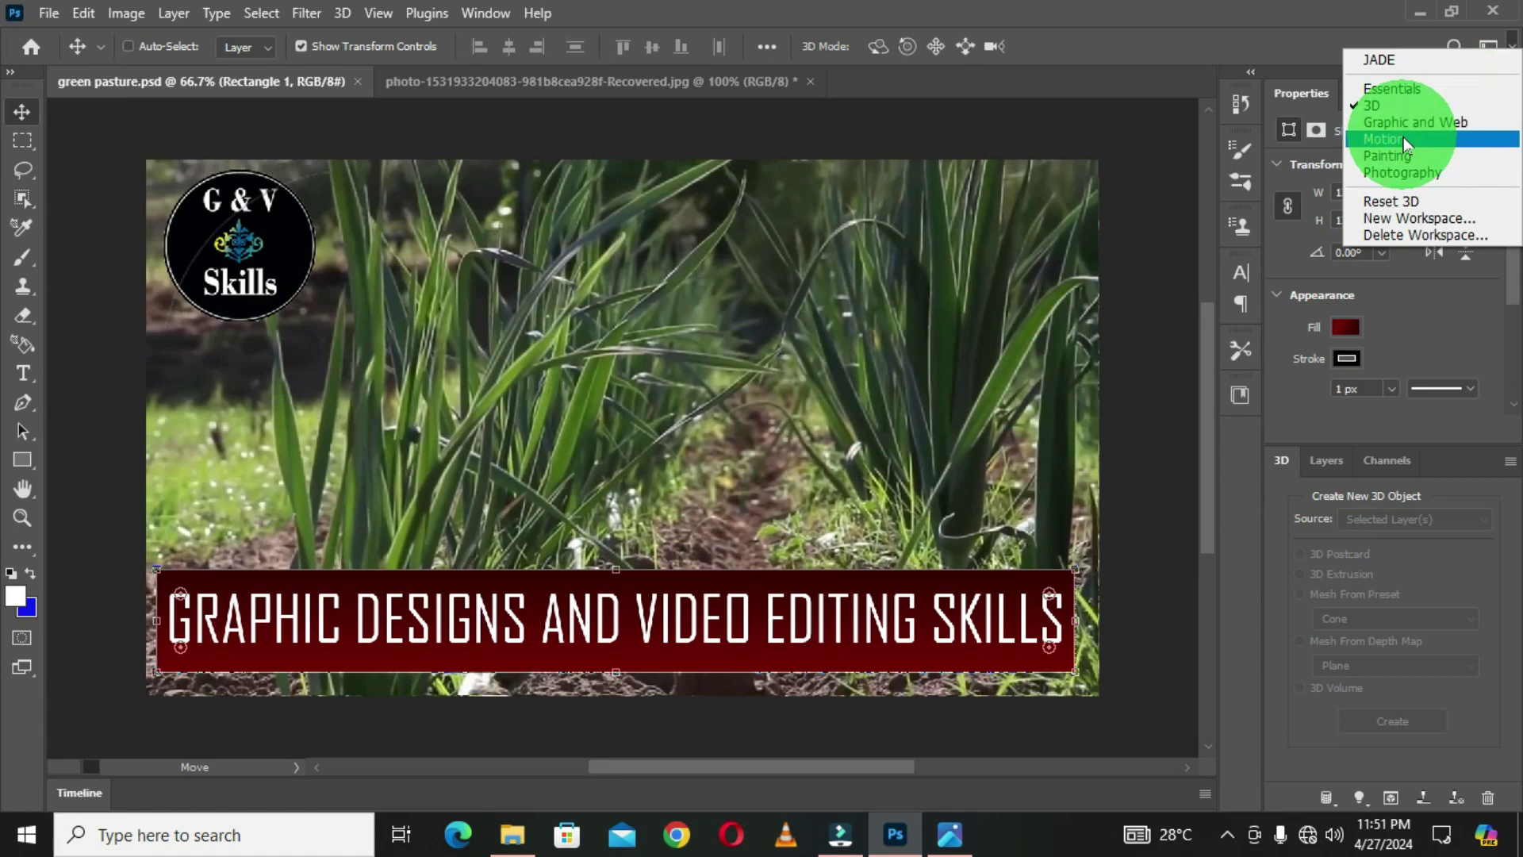
left_click(1431, 124)
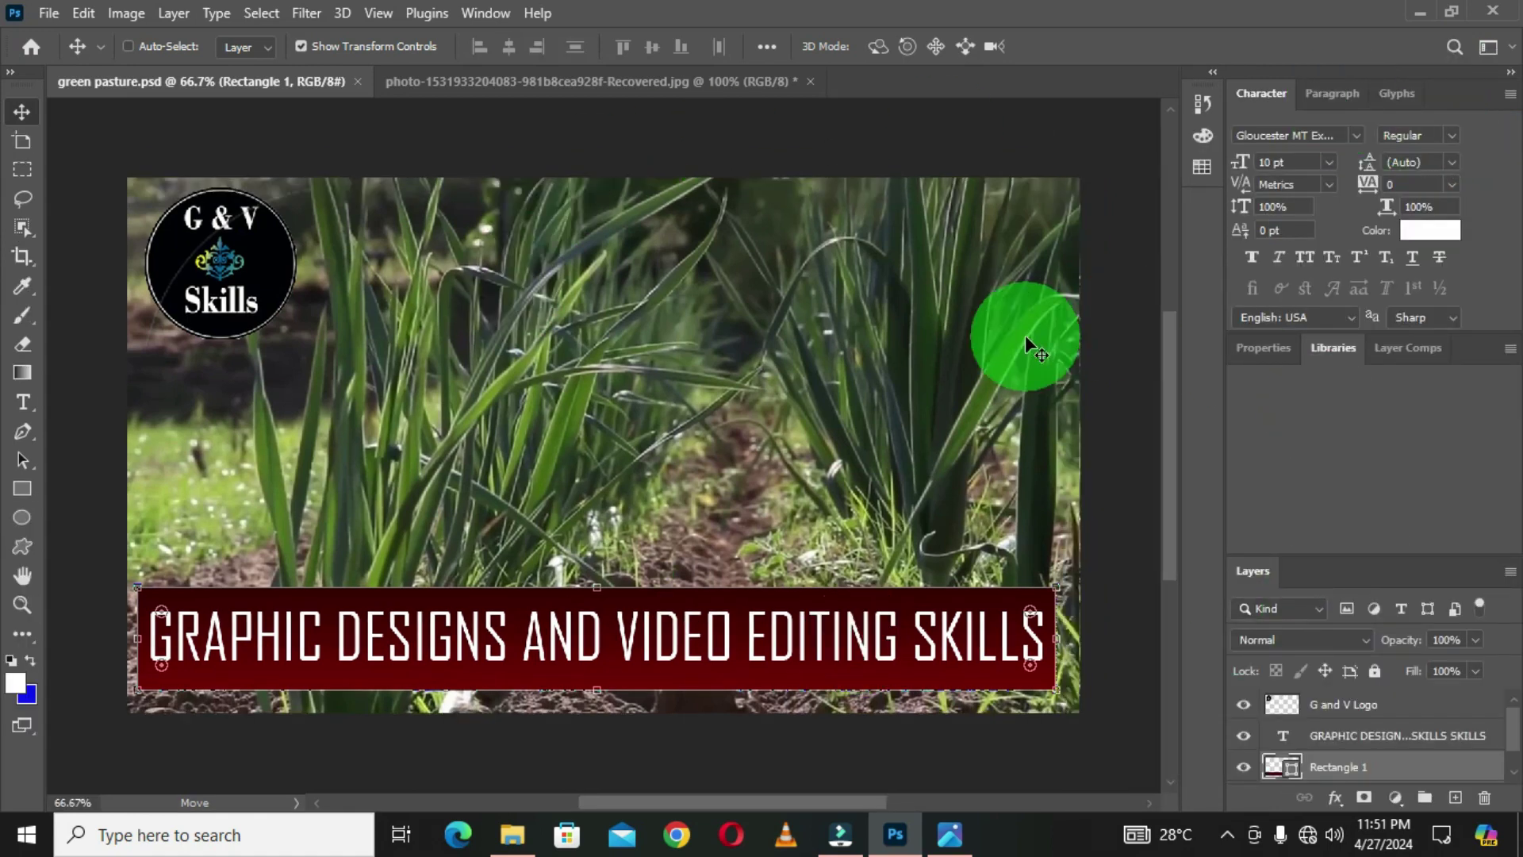
left_click(1489, 46)
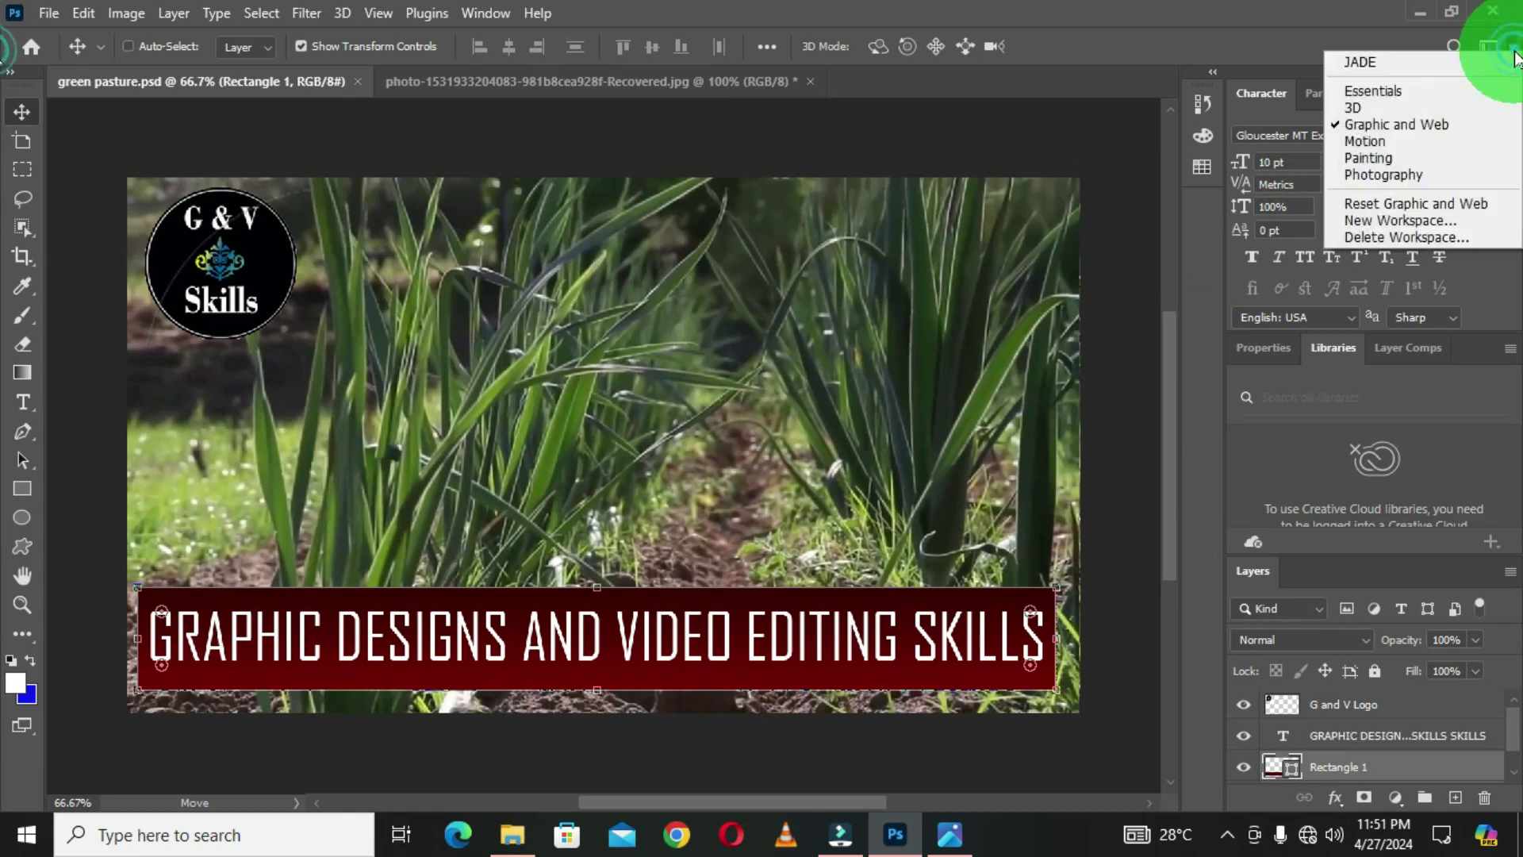
left_click(1388, 142)
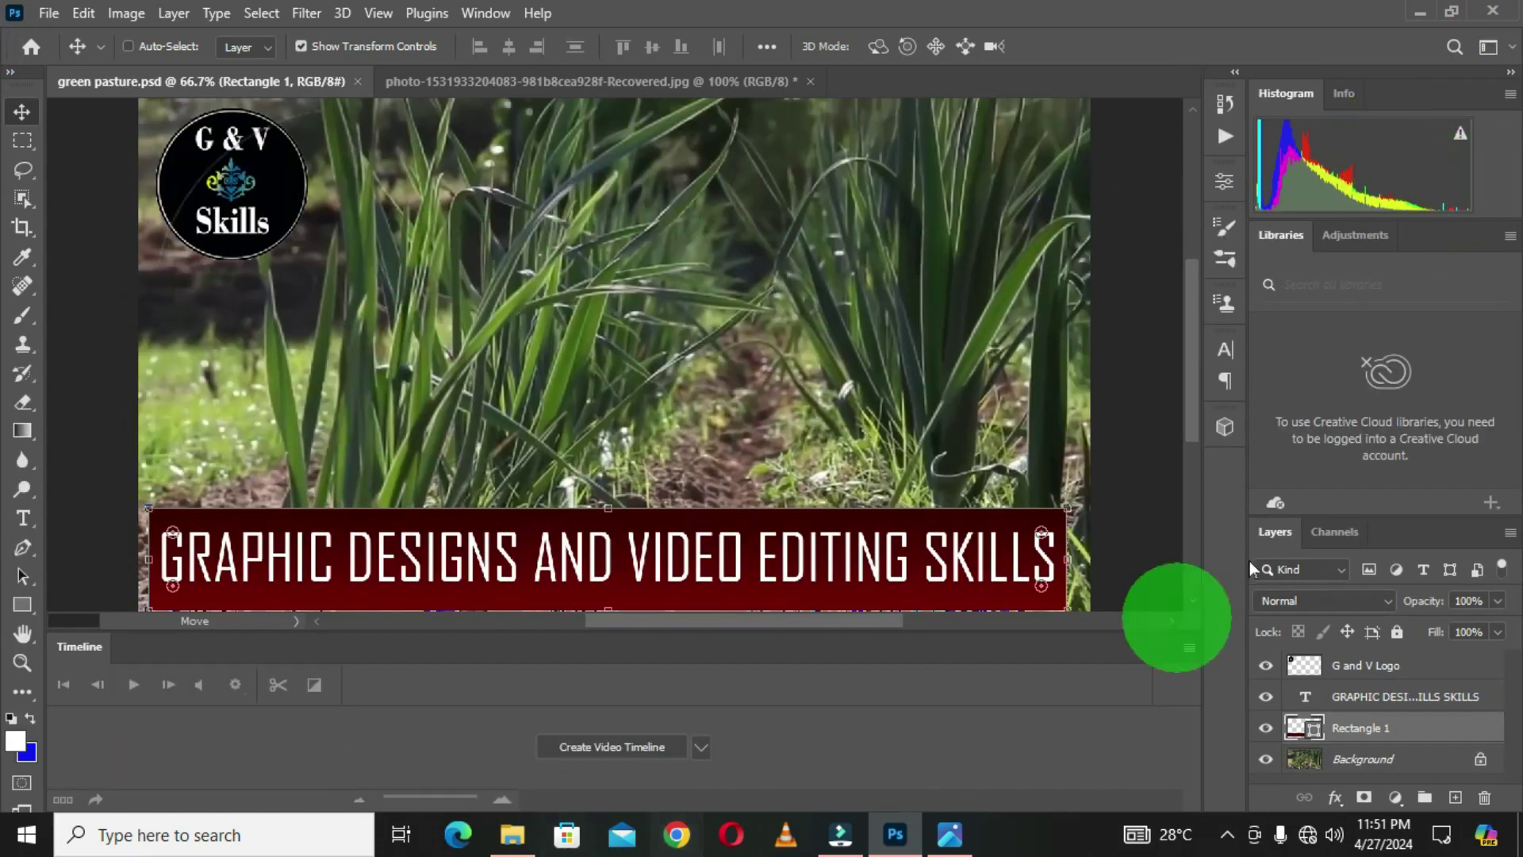
left_click(1510, 46)
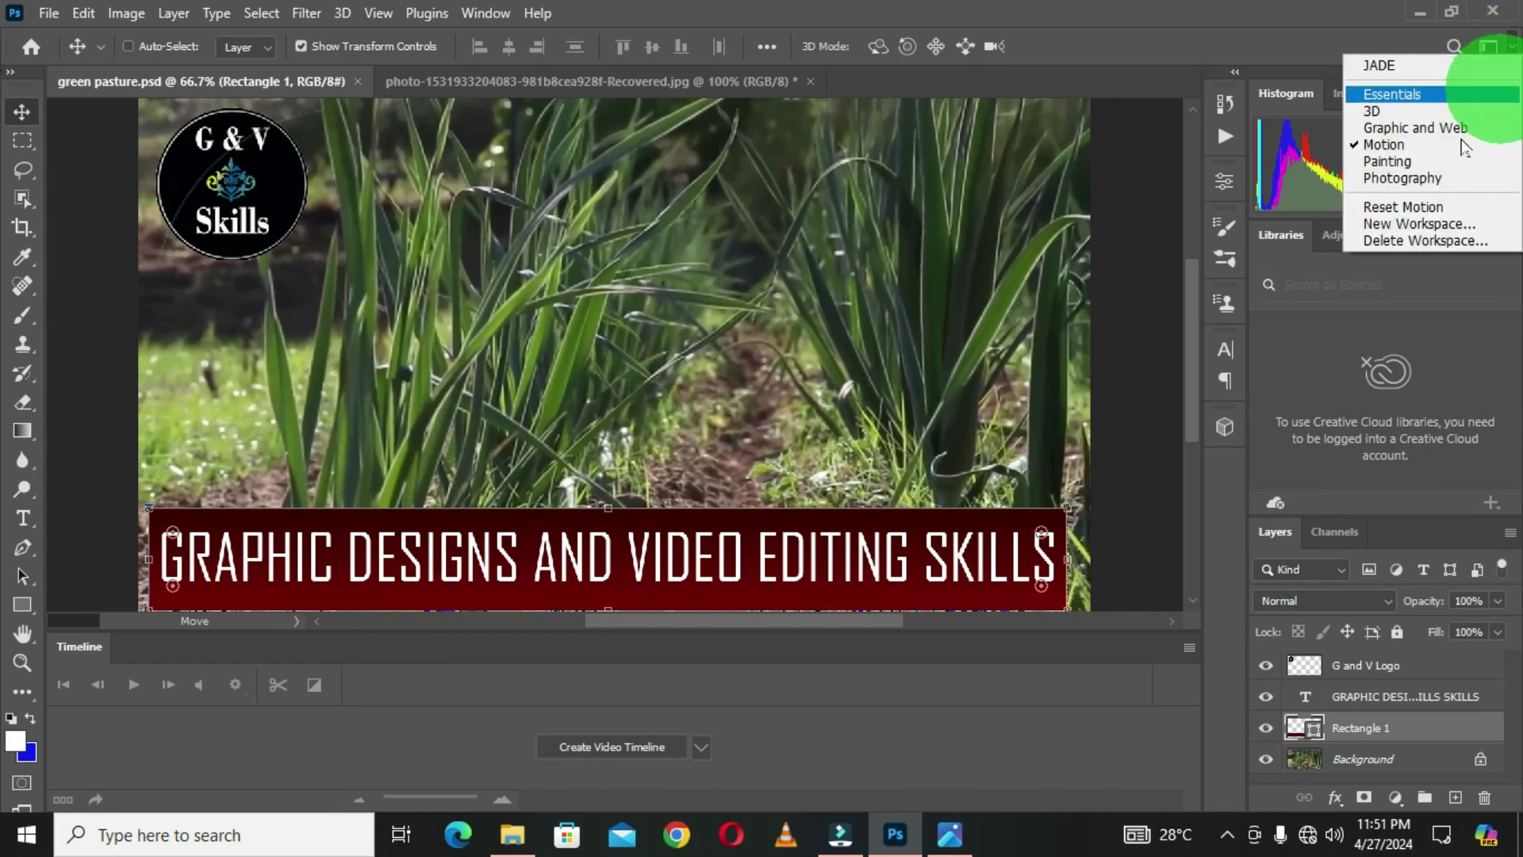
left_click(1393, 160)
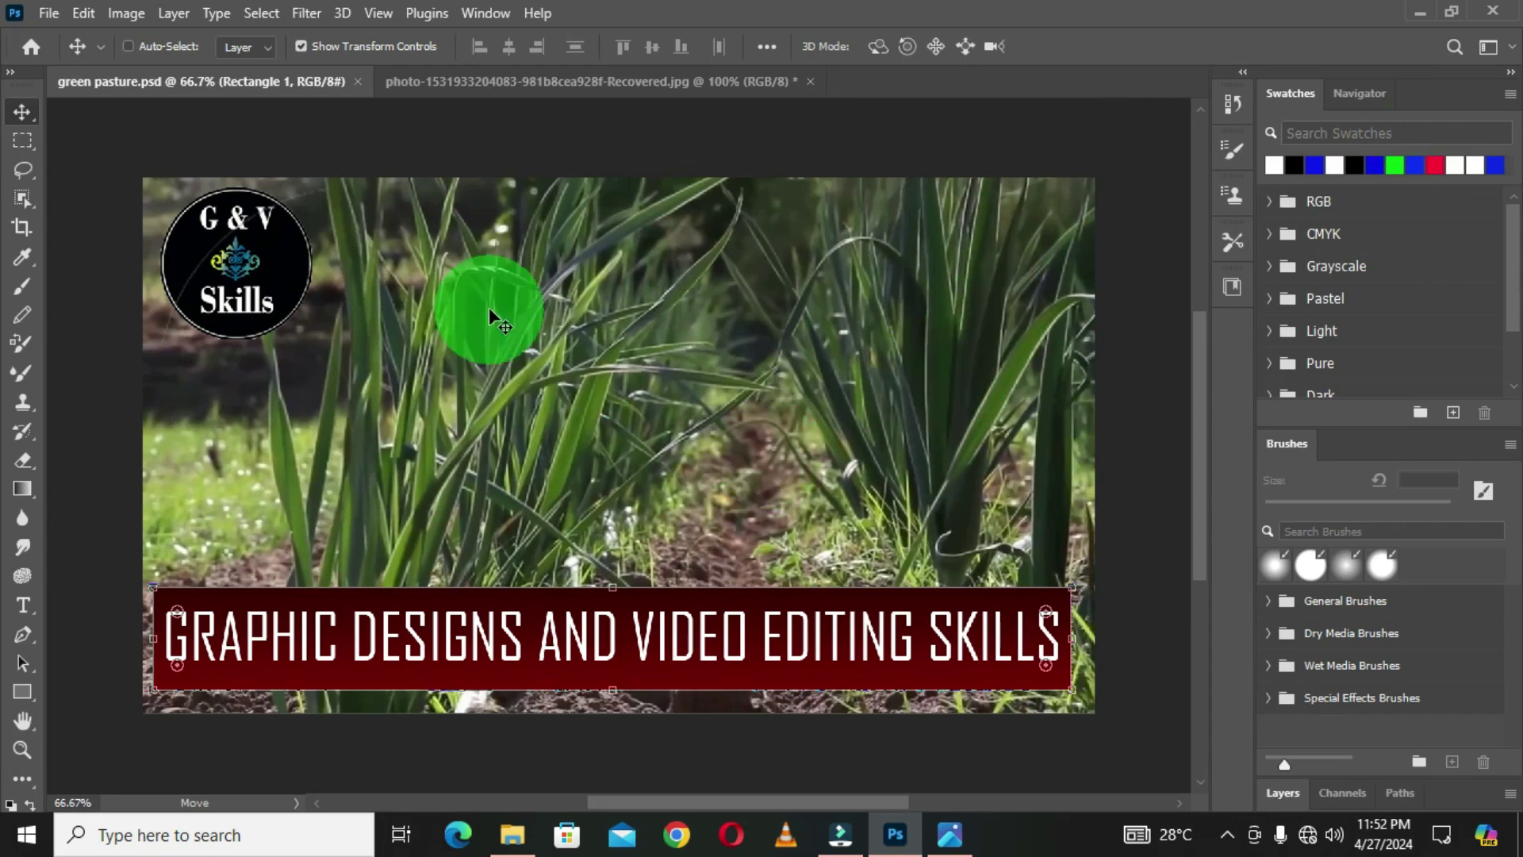
left_click(1503, 48)
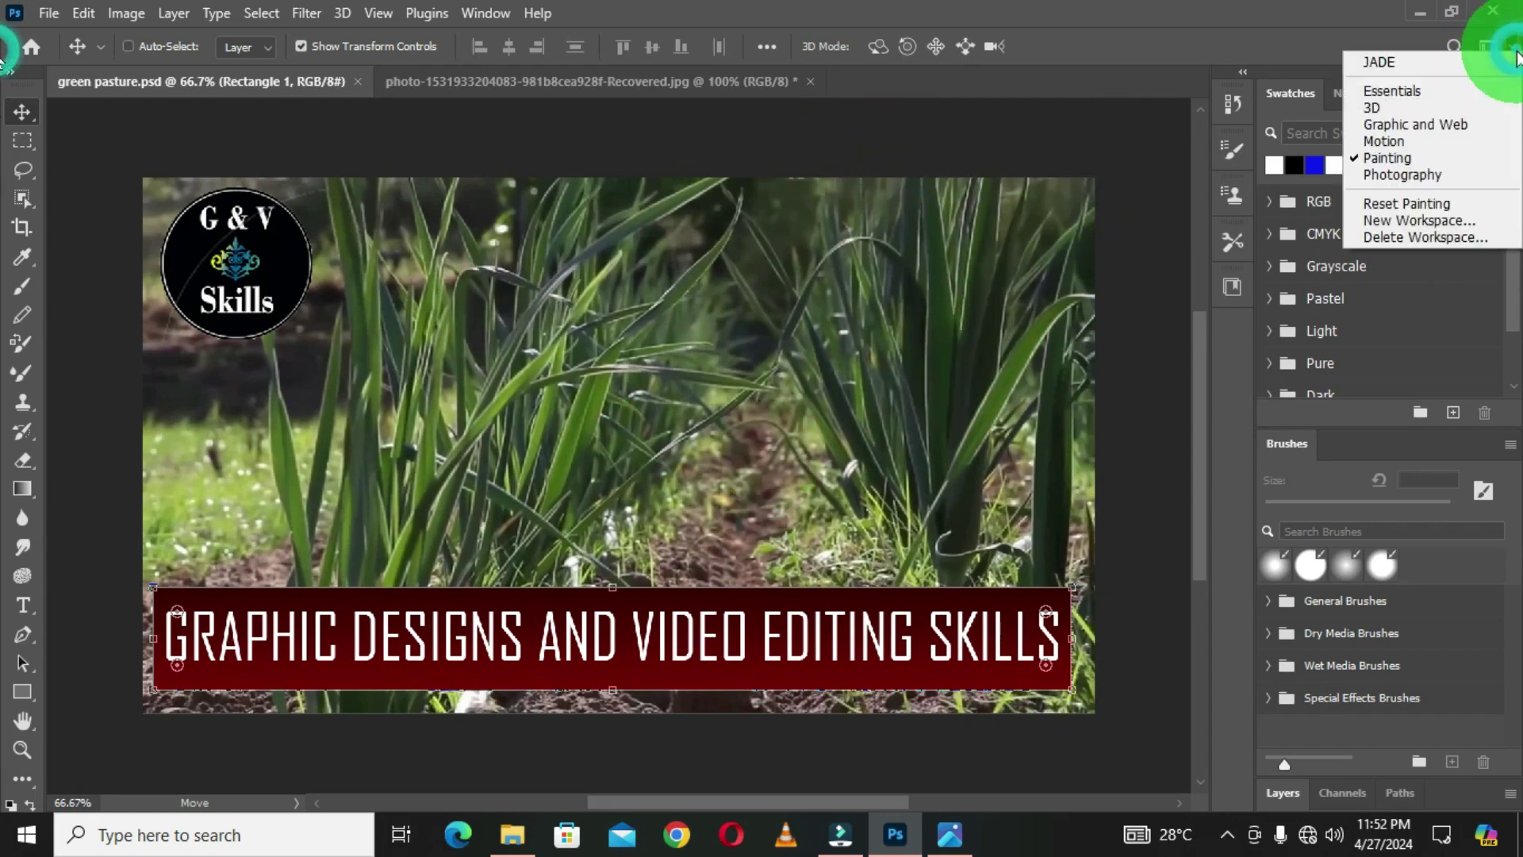
left_click(1410, 176)
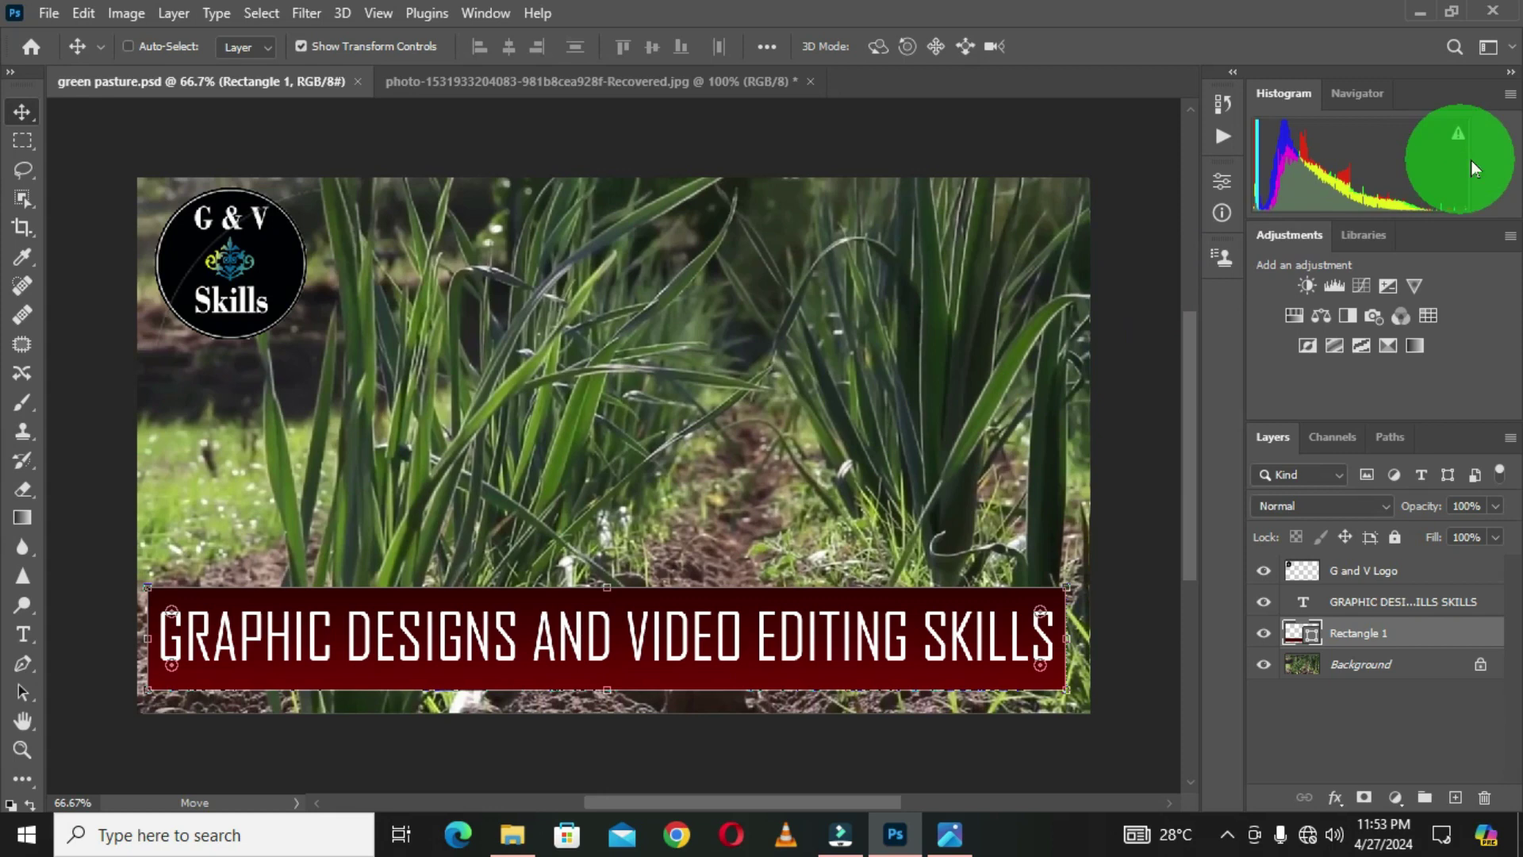
Delete the custom workspace JADE and confirm its removal
left_click(1511, 48)
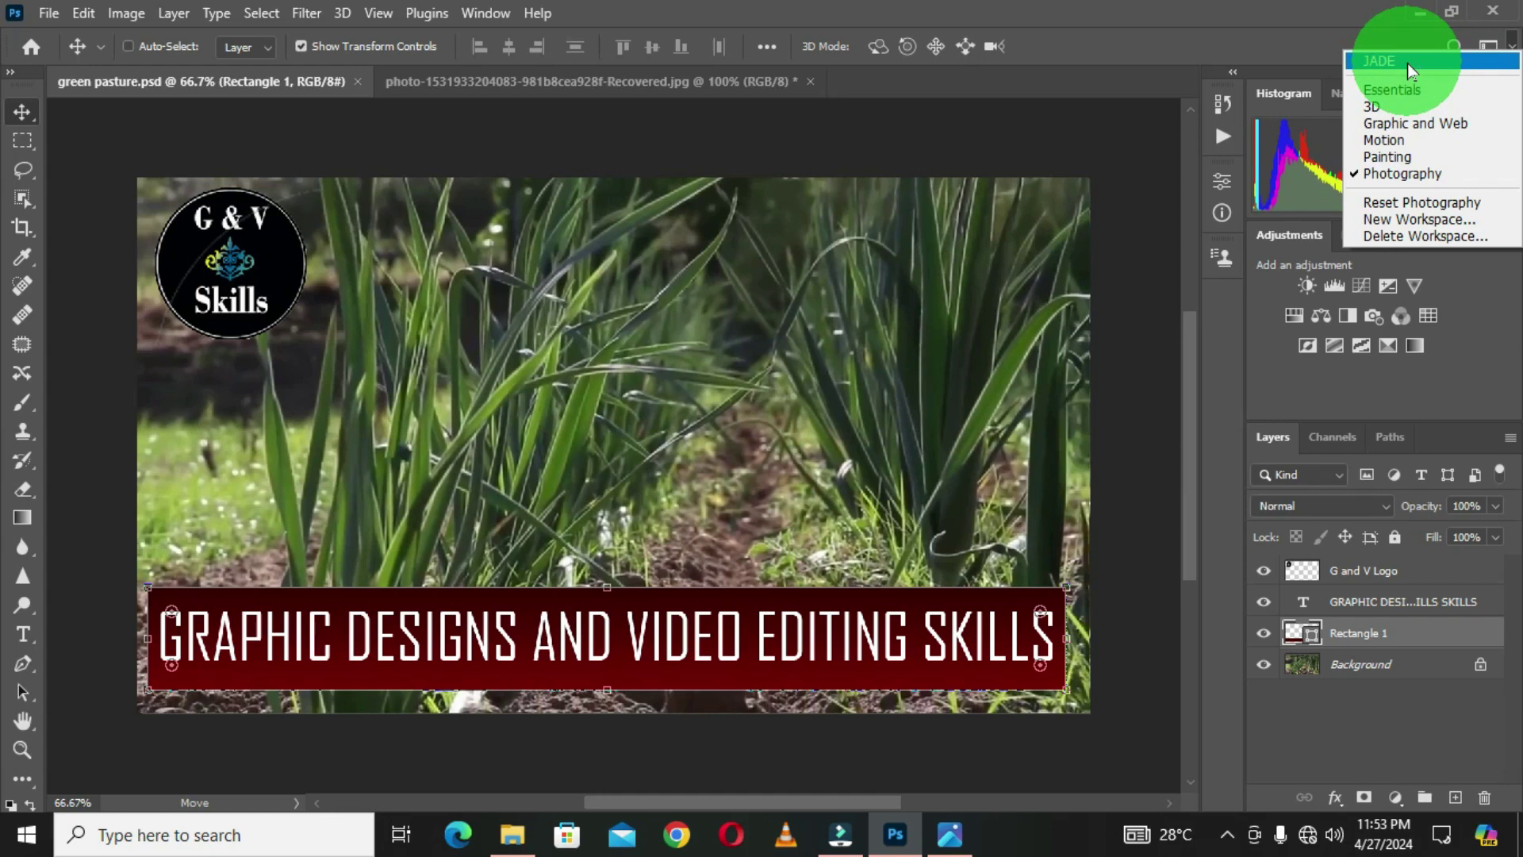
left_click(1408, 238)
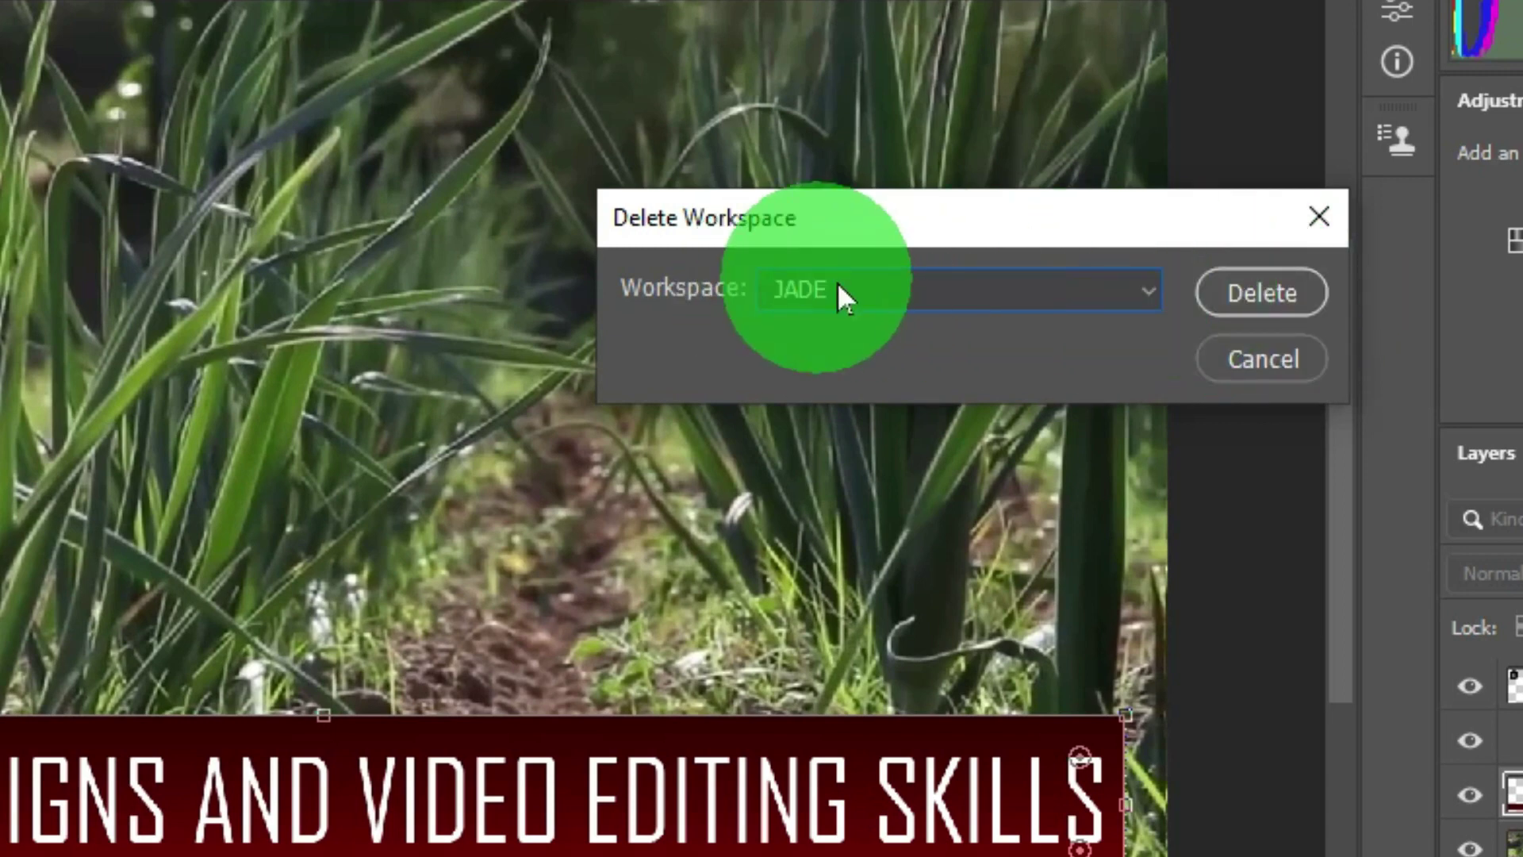
left_click(1142, 291)
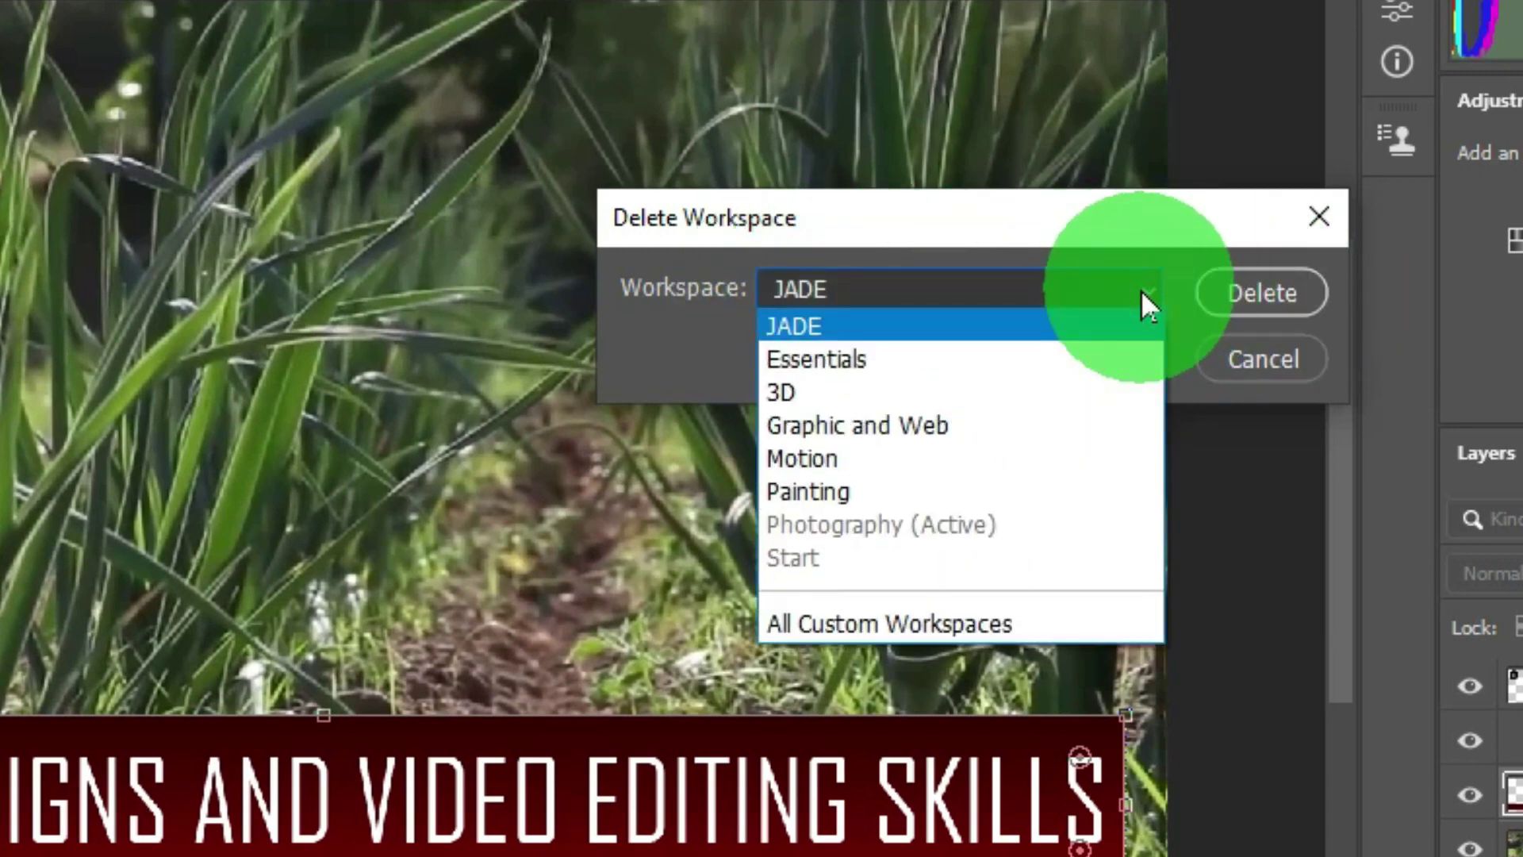
left_click(917, 325)
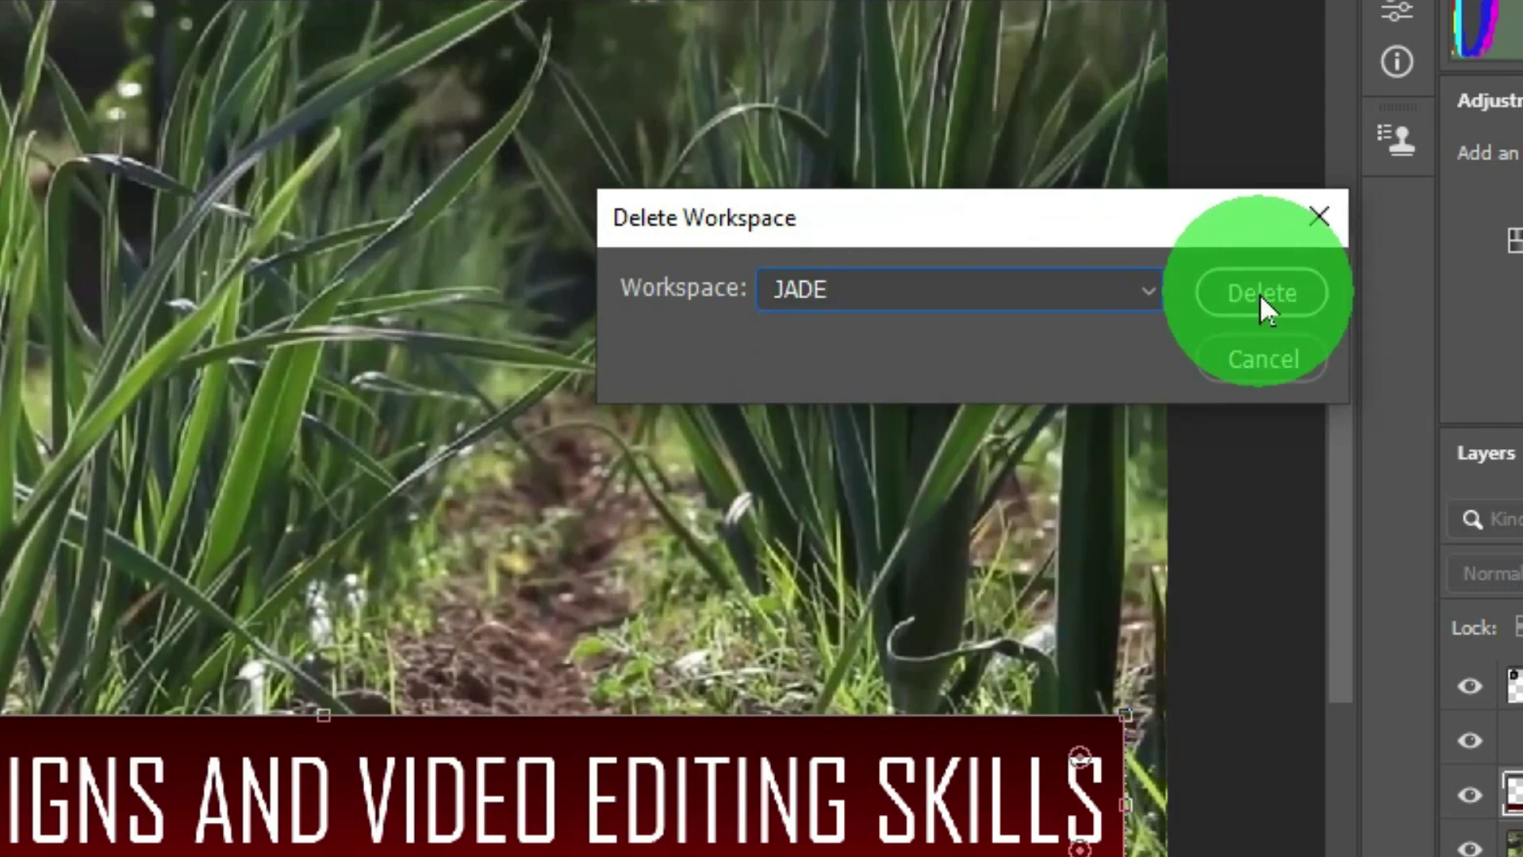
left_click(1259, 295)
left_click(413, 98)
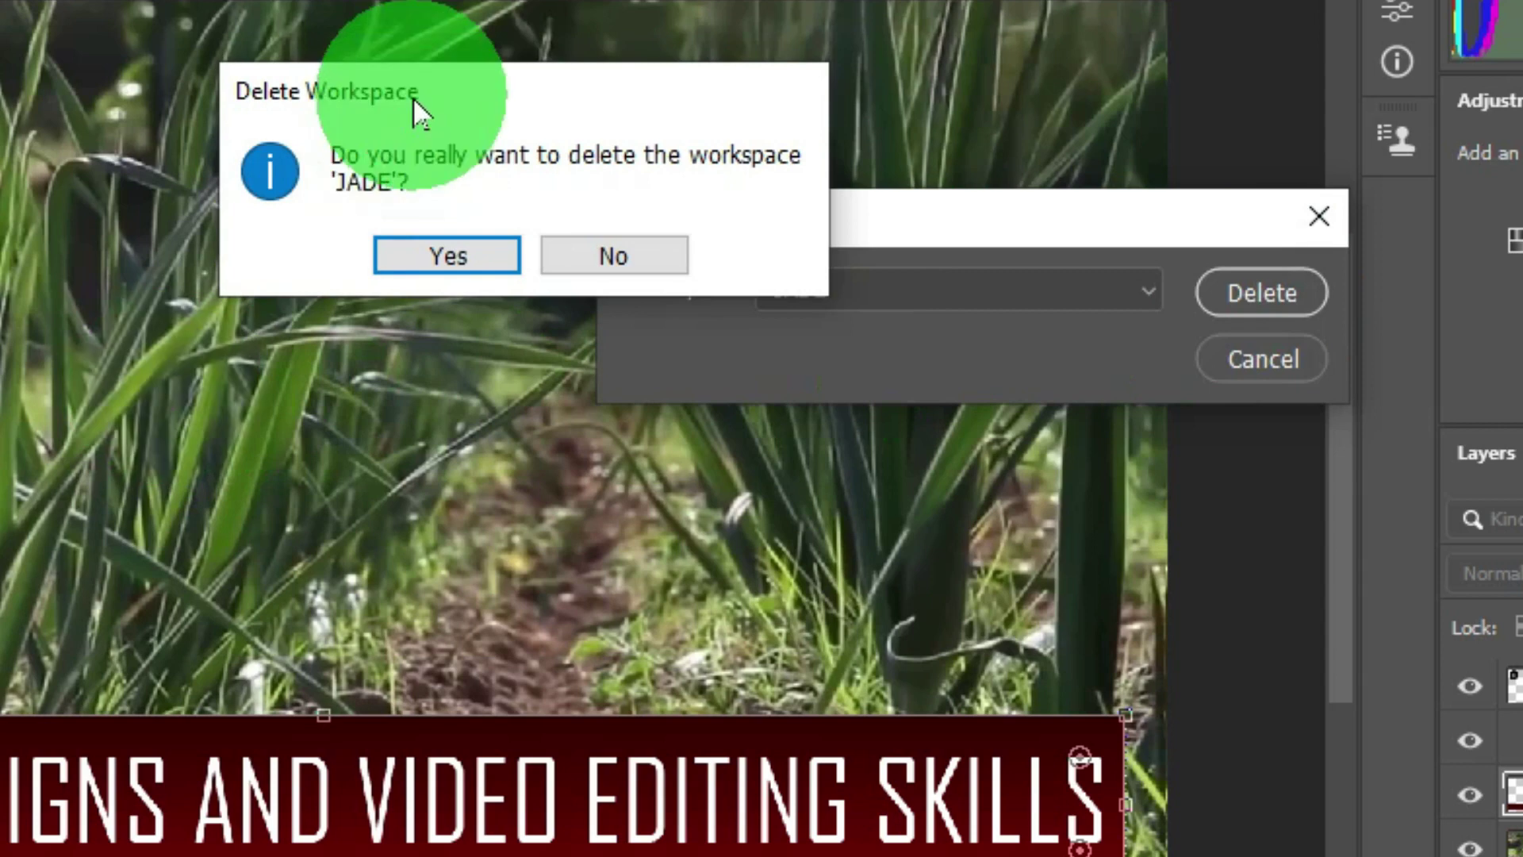
left_click(460, 265)
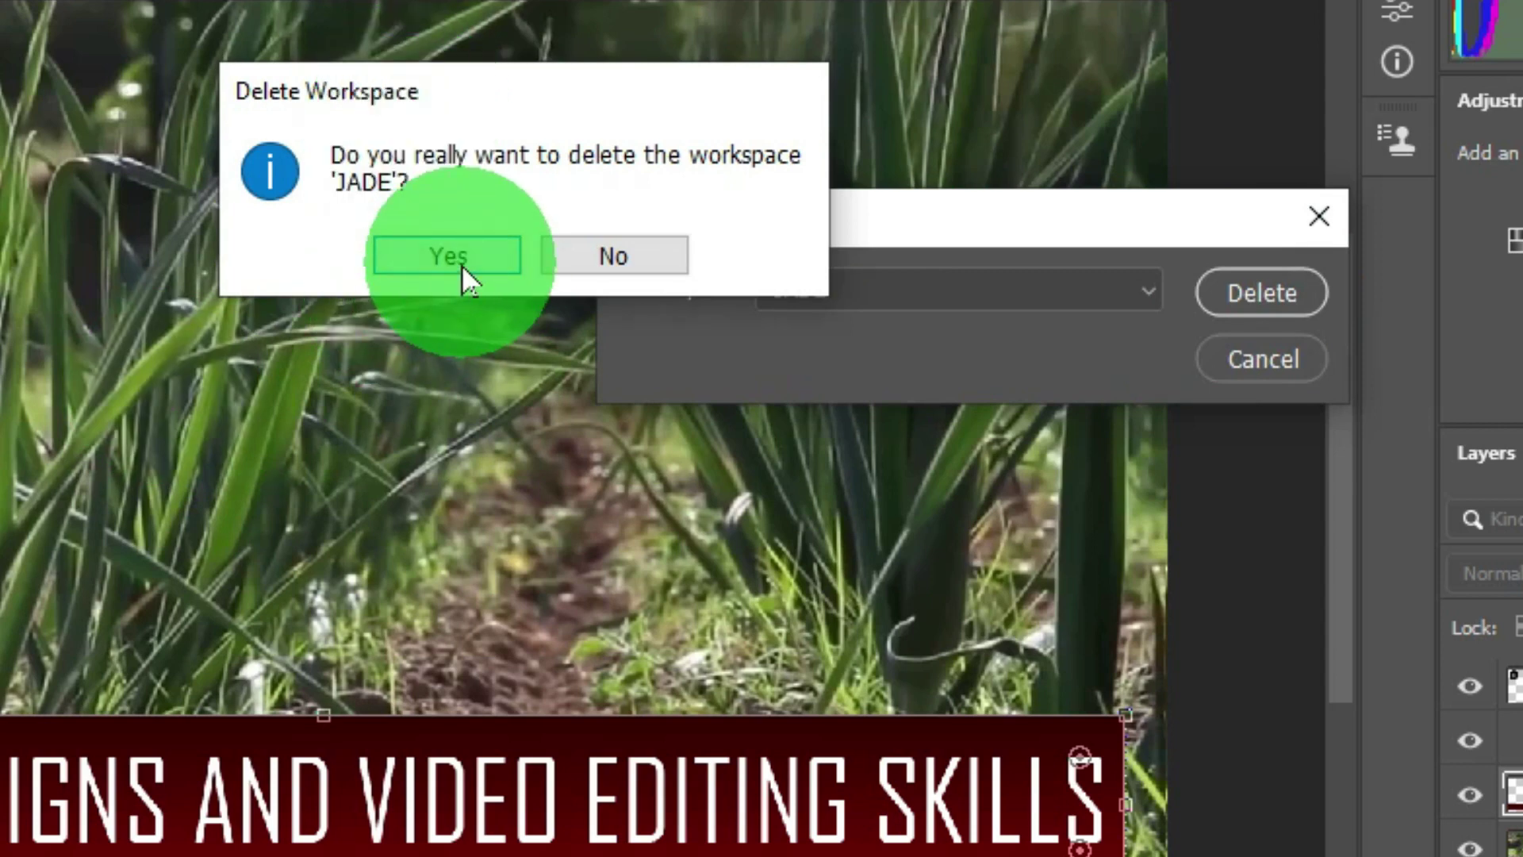
left_click(435, 262)
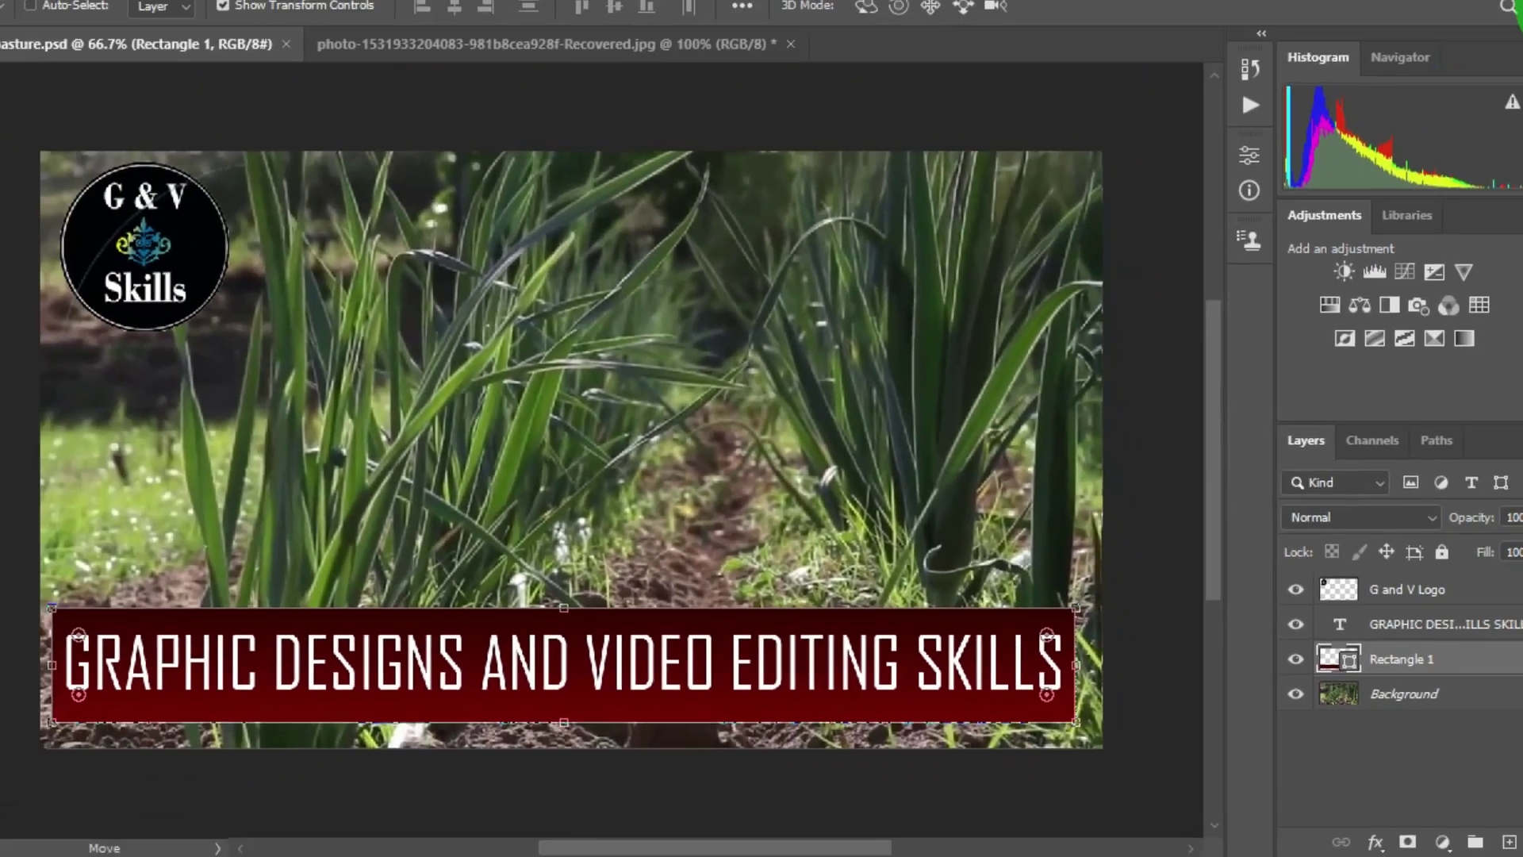
Switch to the Essentials workspace and reset it to its default layout
left_click(1512, 49)
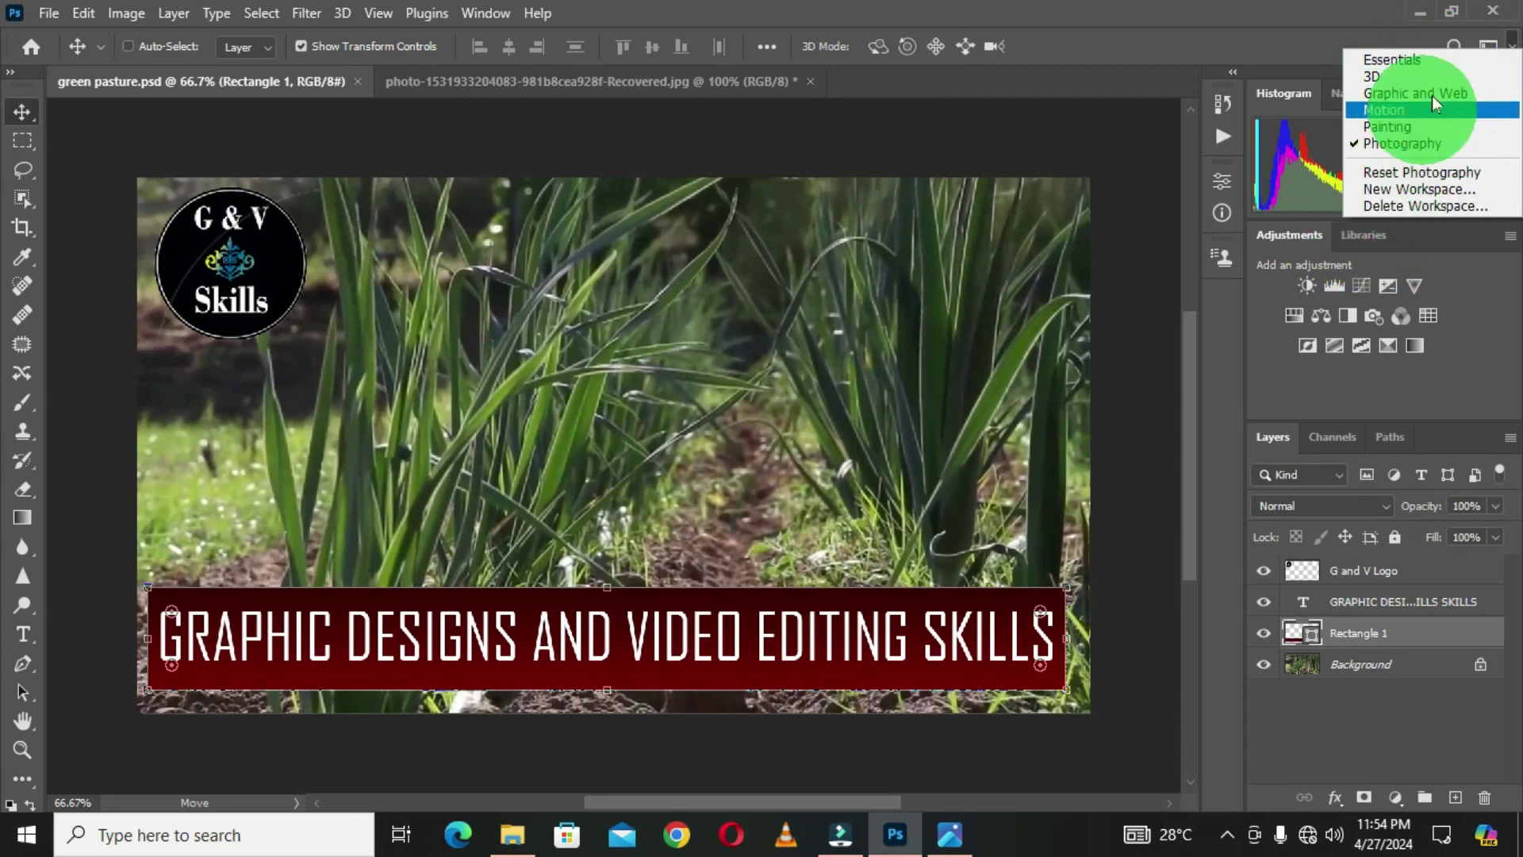
left_click(1415, 73)
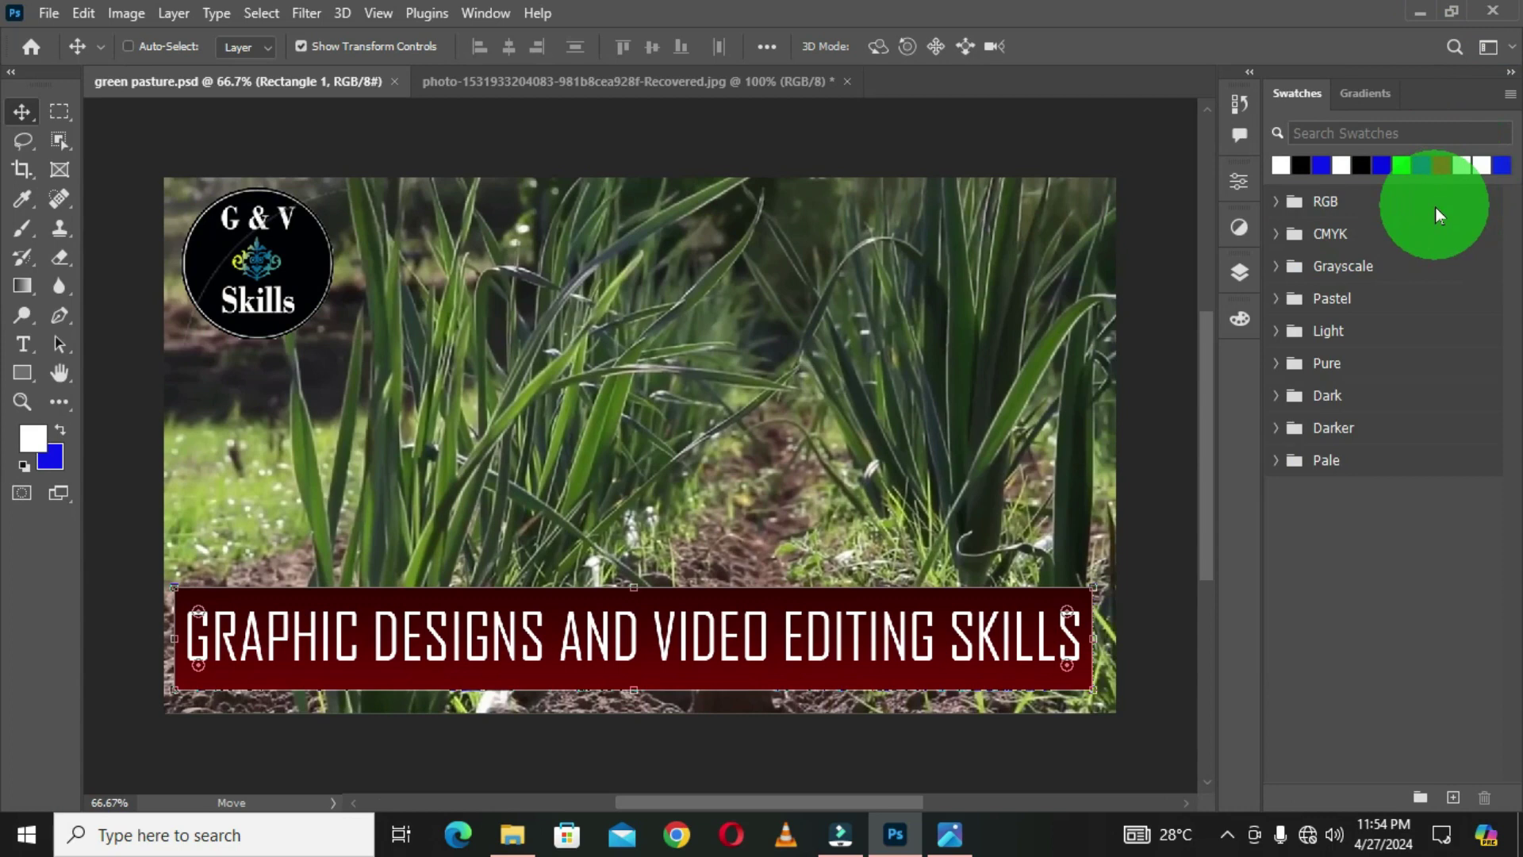
left_click(1489, 46)
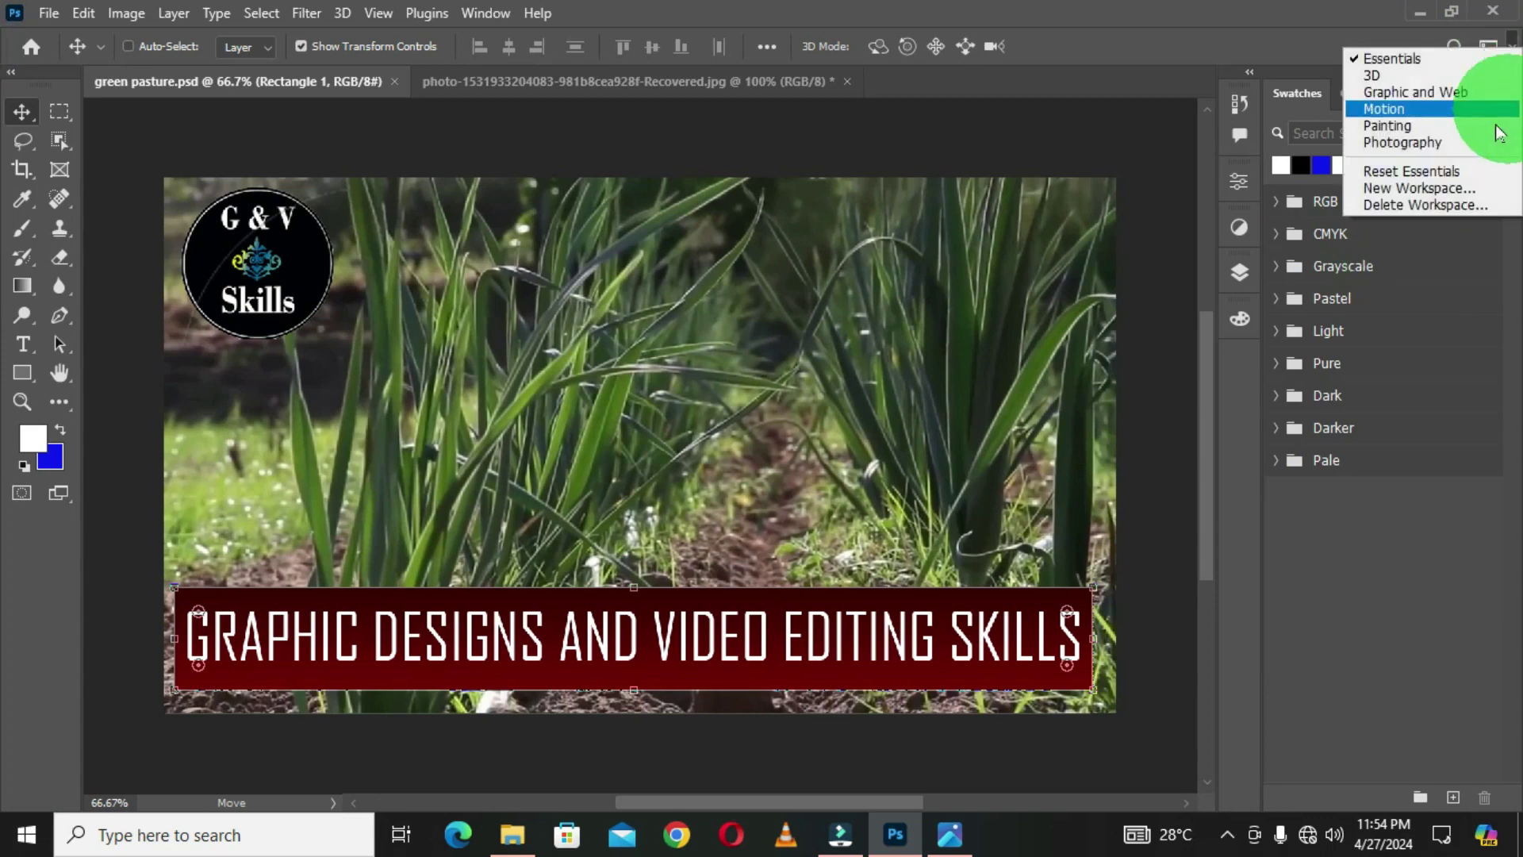
left_click(1401, 178)
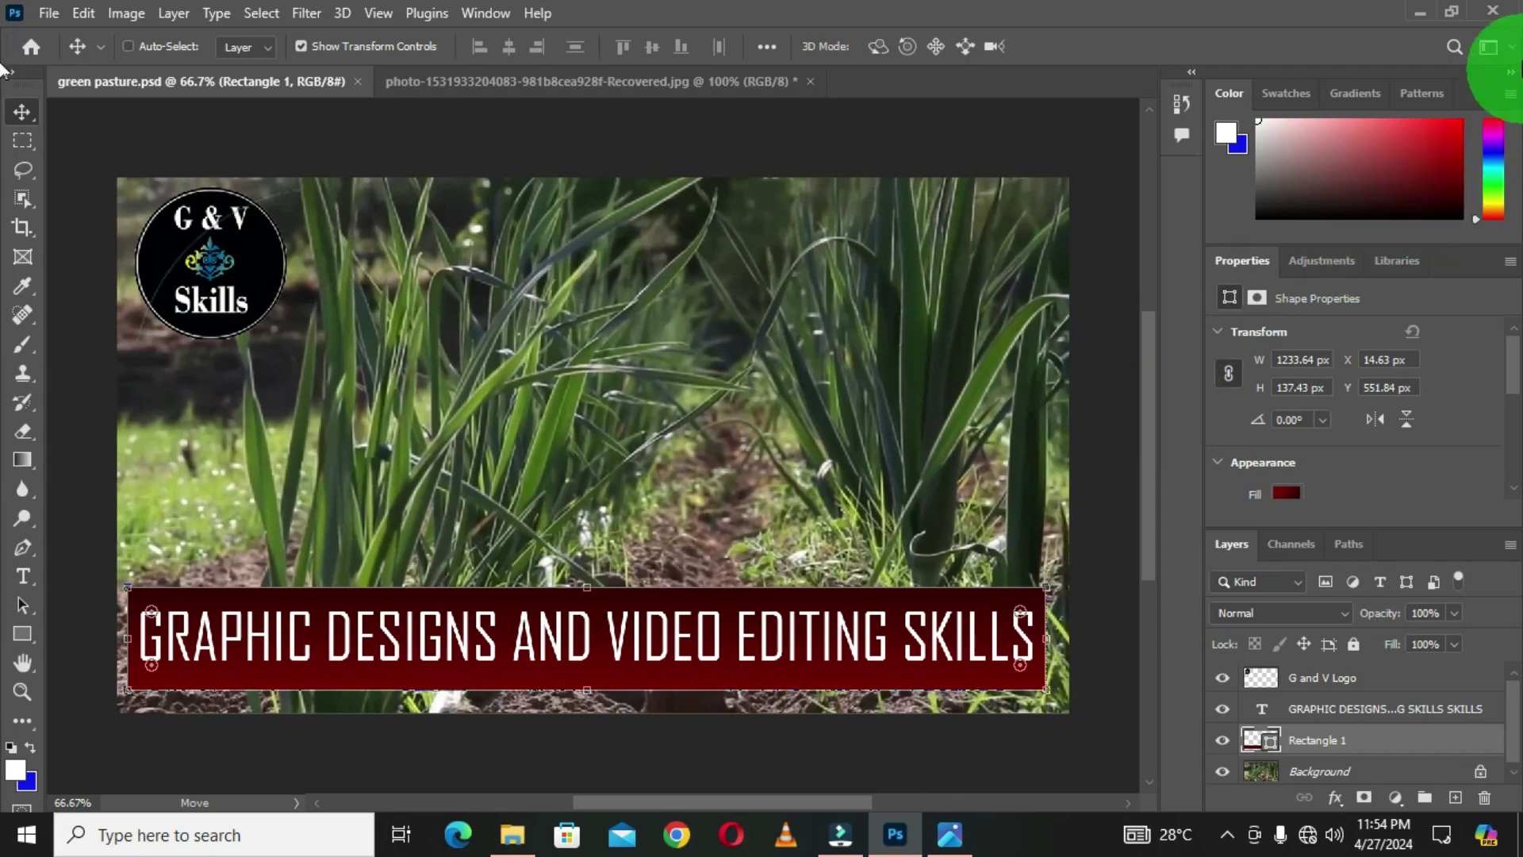
Examine the naming and capture options for a new workspace, and close the dialog without saving
left_click(1511, 48)
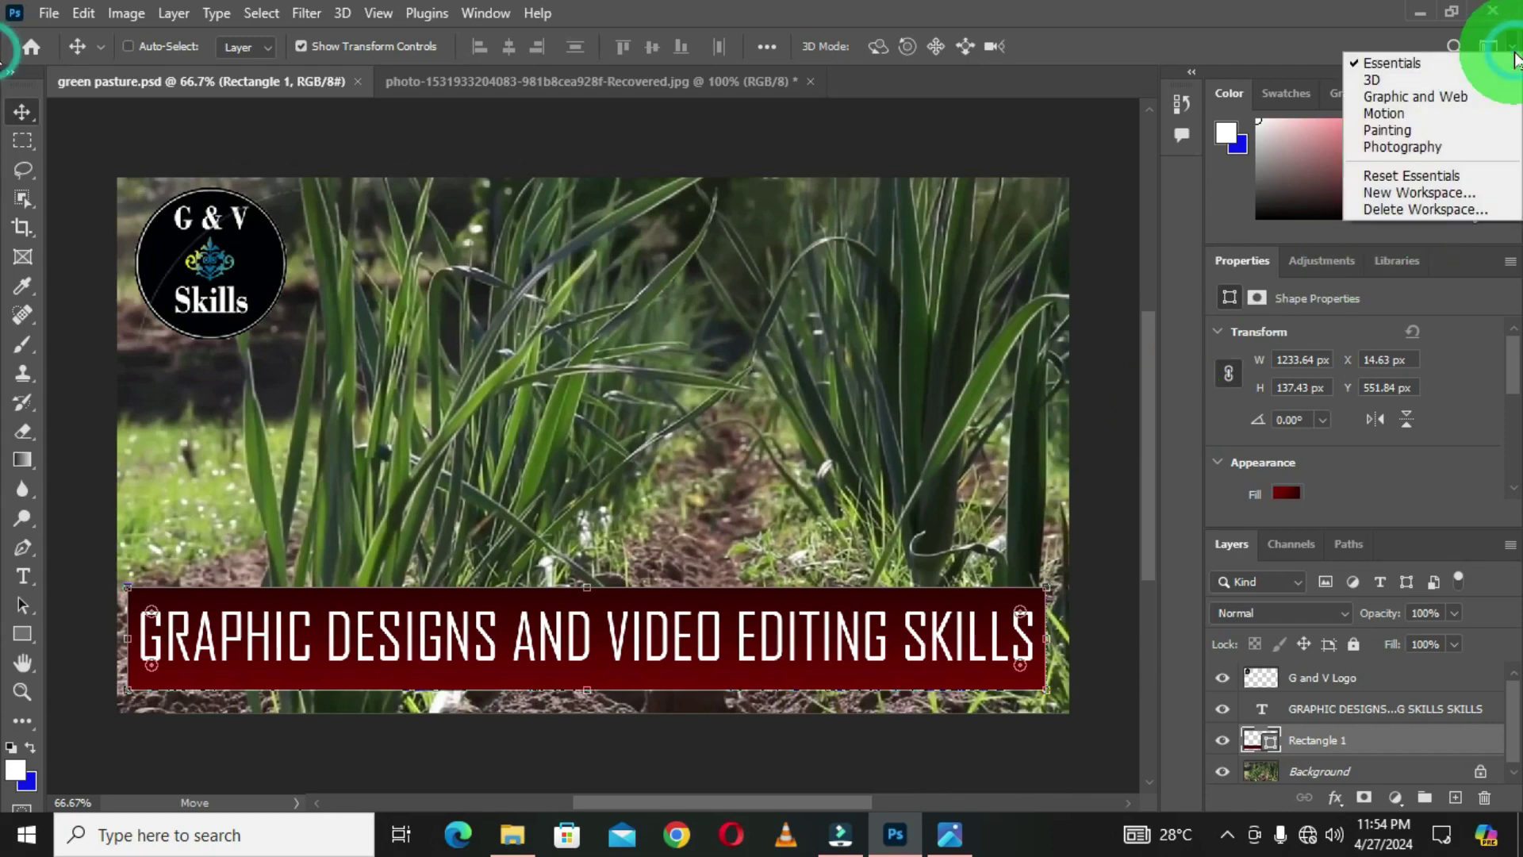
left_click(1400, 192)
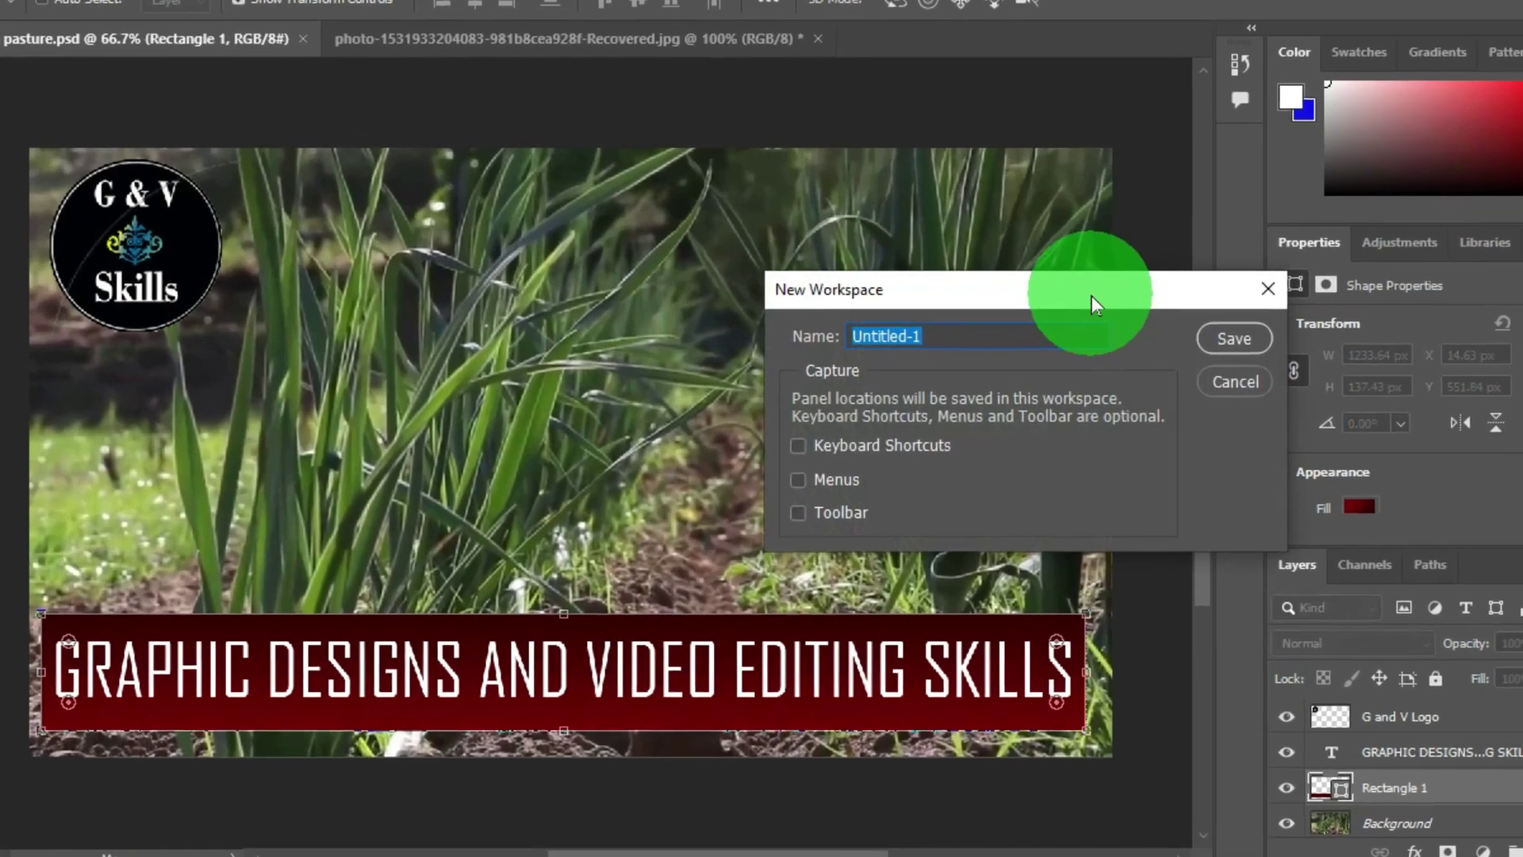
left_click_drag(1058, 301, 846, 216)
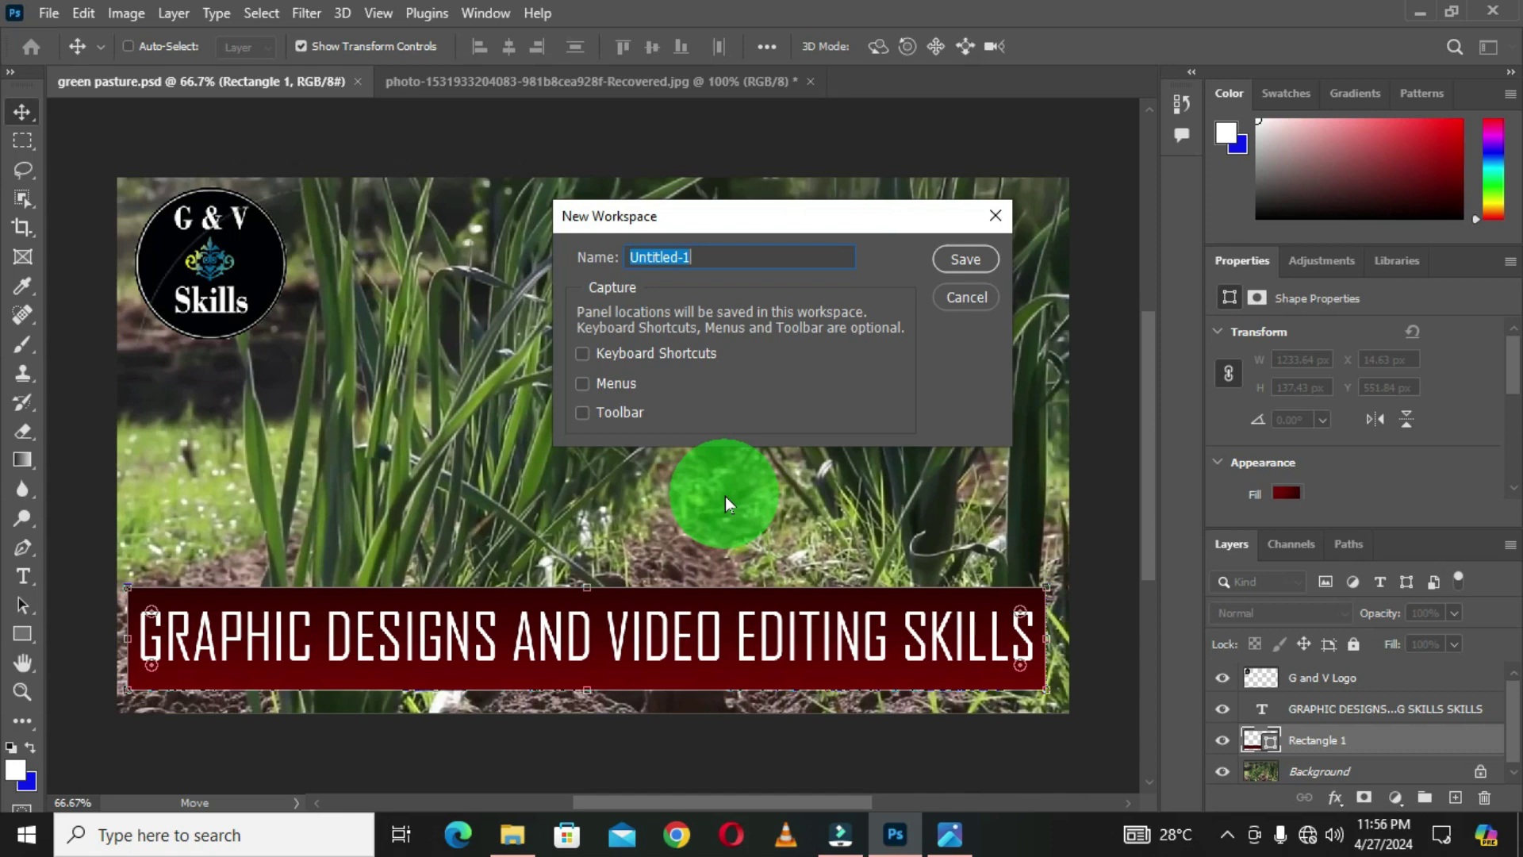
left_click(994, 218)
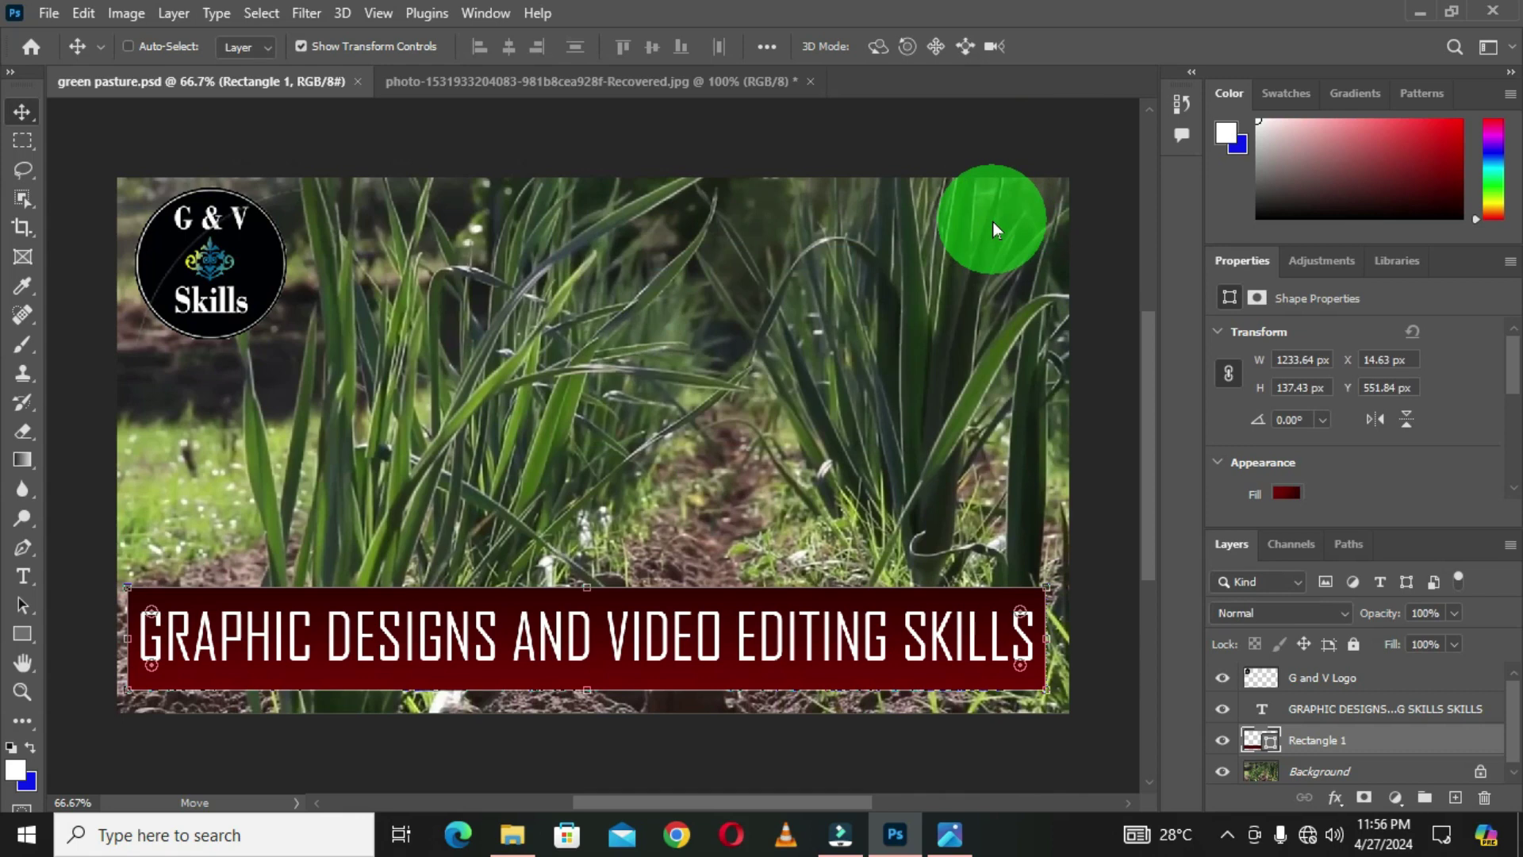
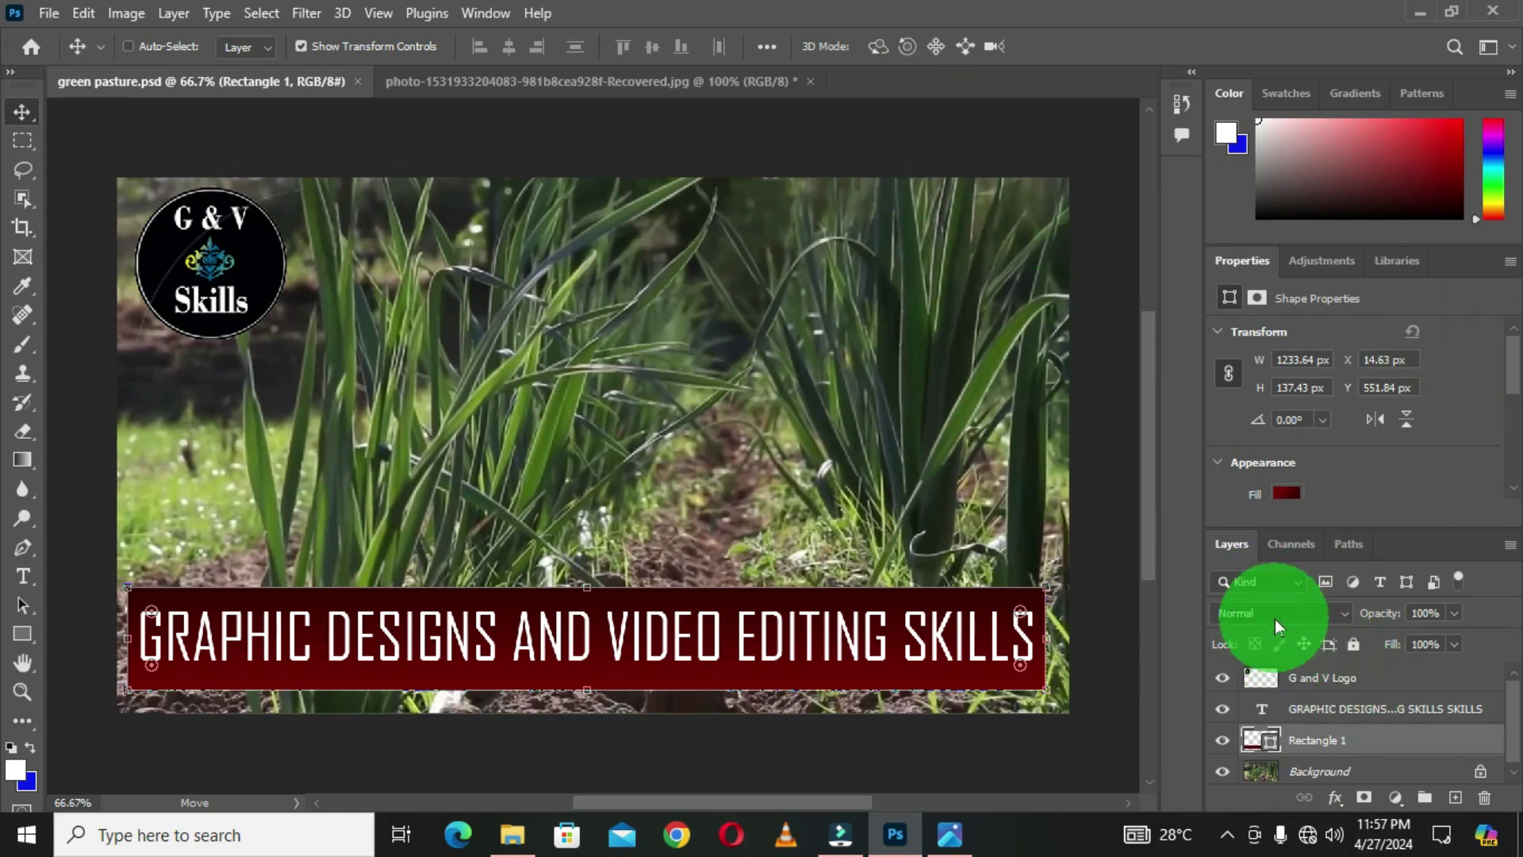
Undock the Layers panel over the canvas, collapse it to a labelled icon, widen it and place it near the canvas's upper right
left_click_drag(1234, 549, 829, 120)
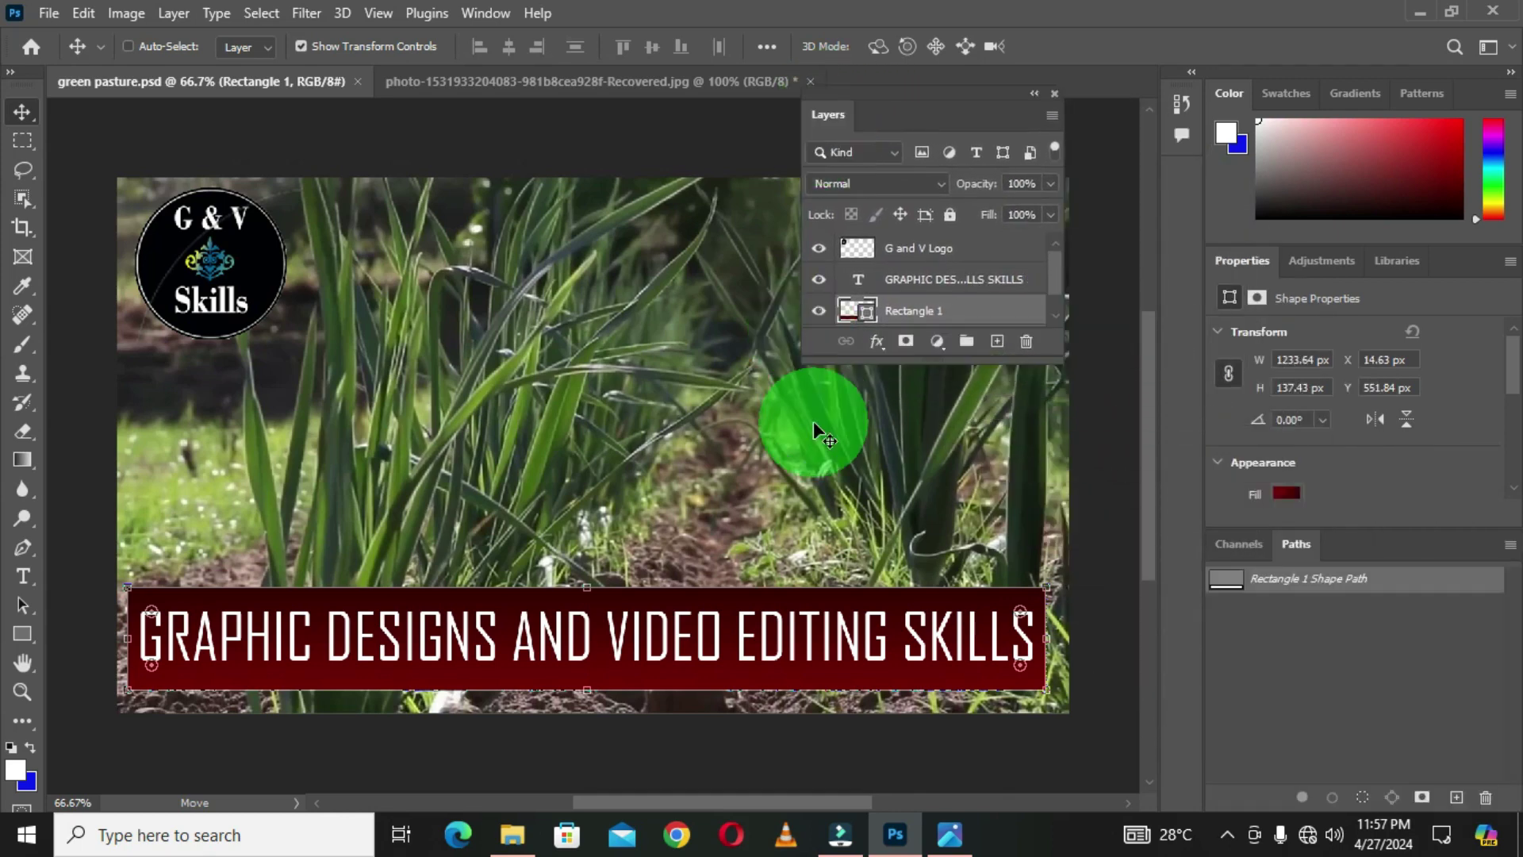
left_click(1032, 94)
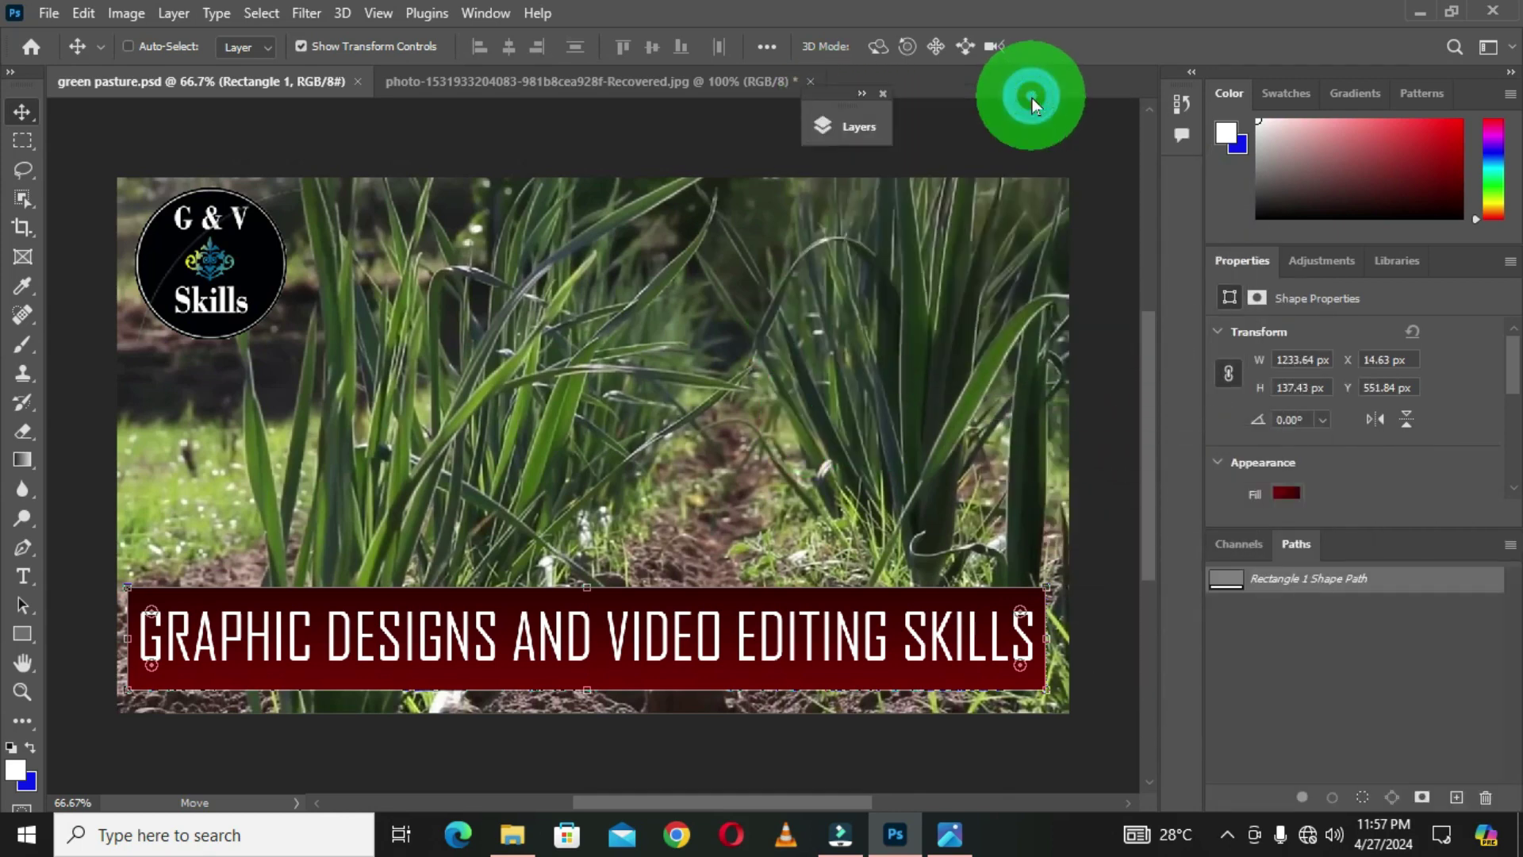
left_click_drag(888, 130, 1094, 136)
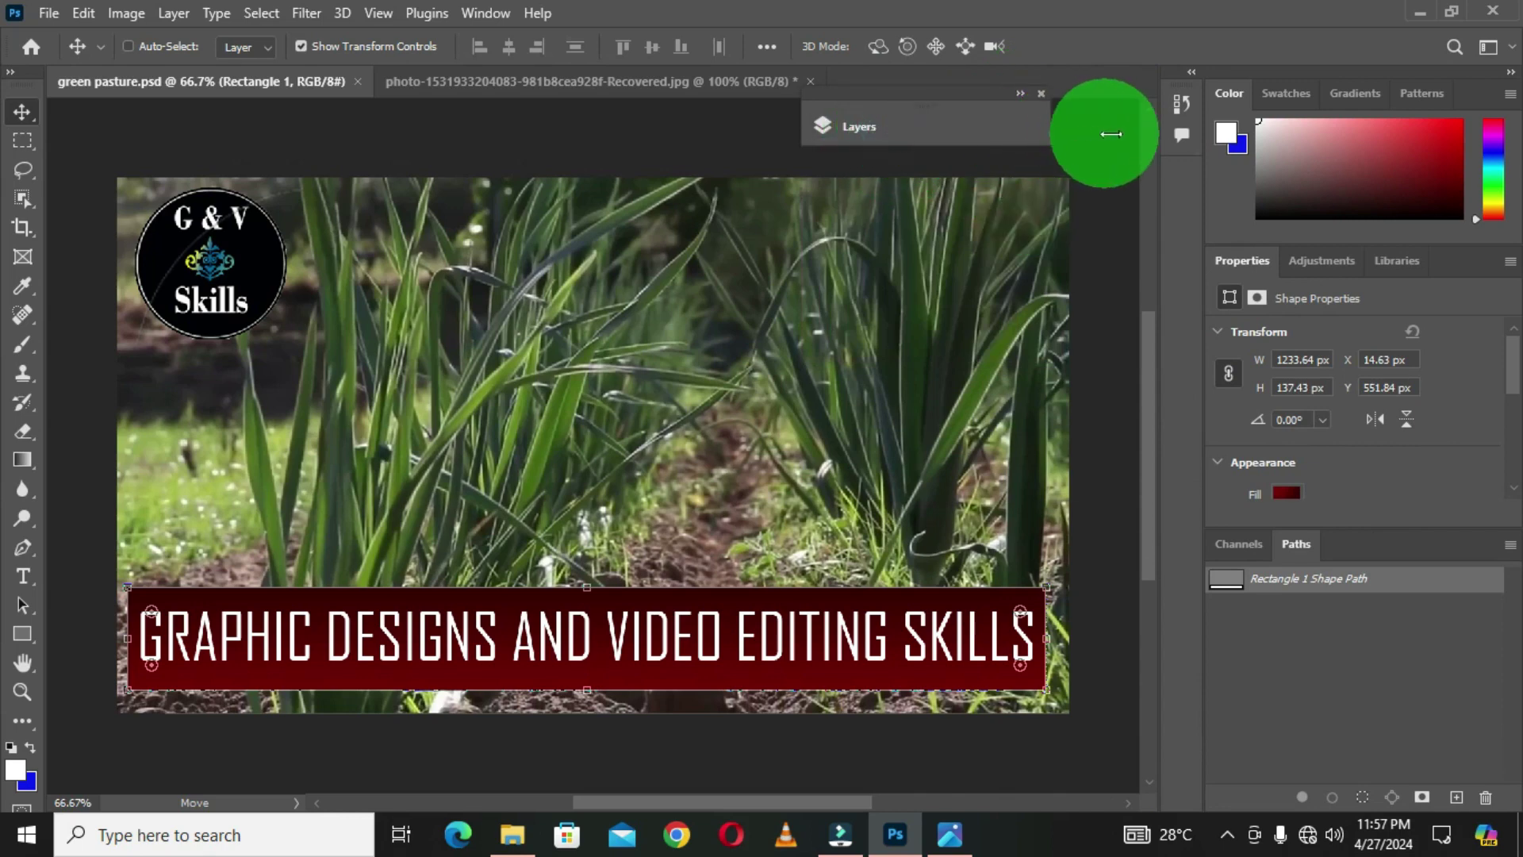
left_click_drag(920, 90, 986, 113)
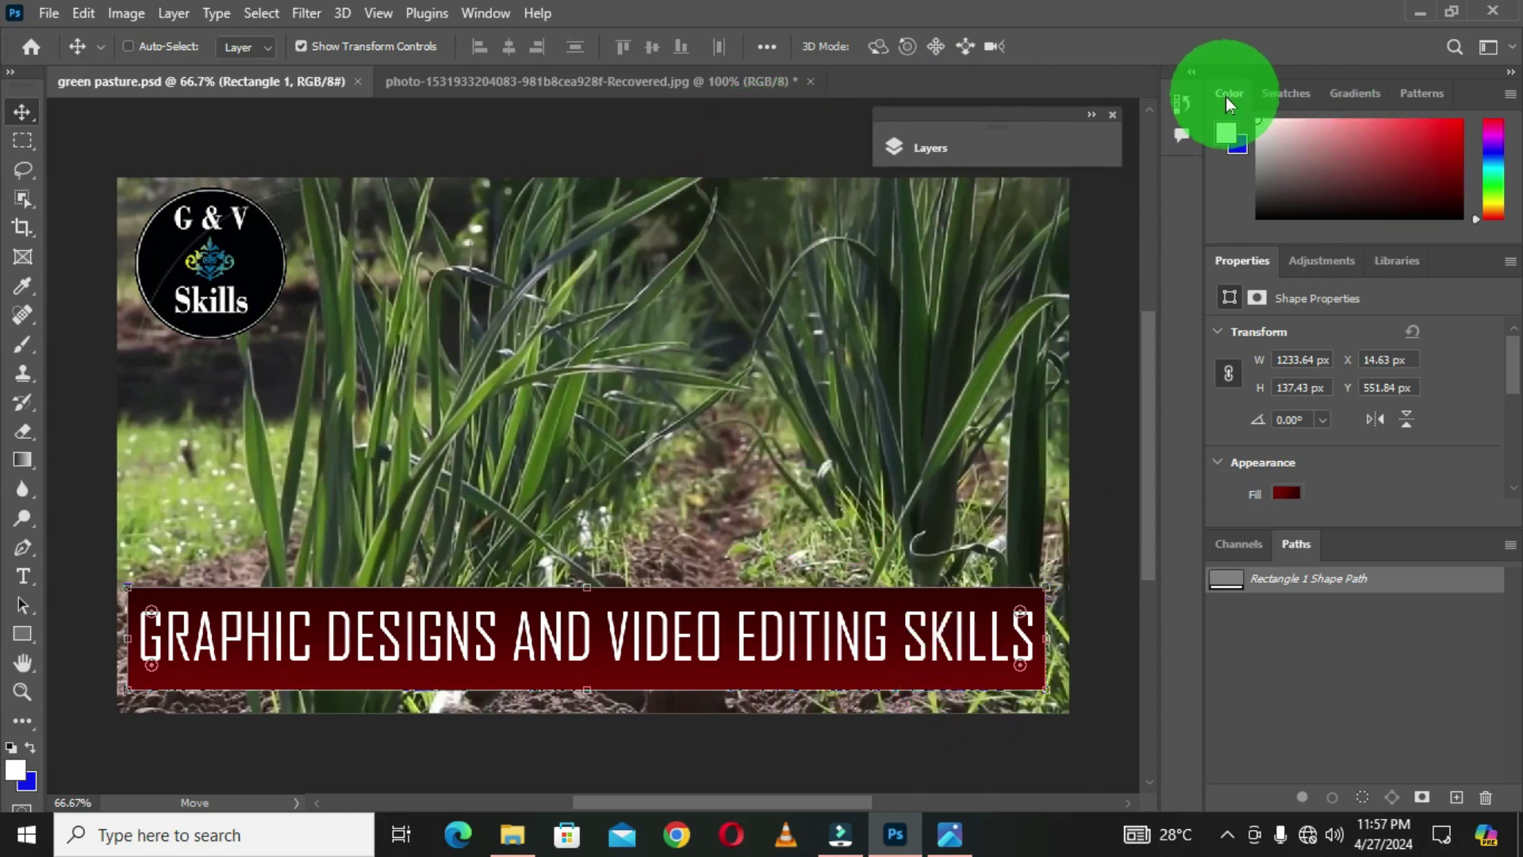
Undock the Color panel, collapse it to a labelled icon, widen it and place it beside the floating Layers panel
left_click_drag(1228, 95, 552, 151)
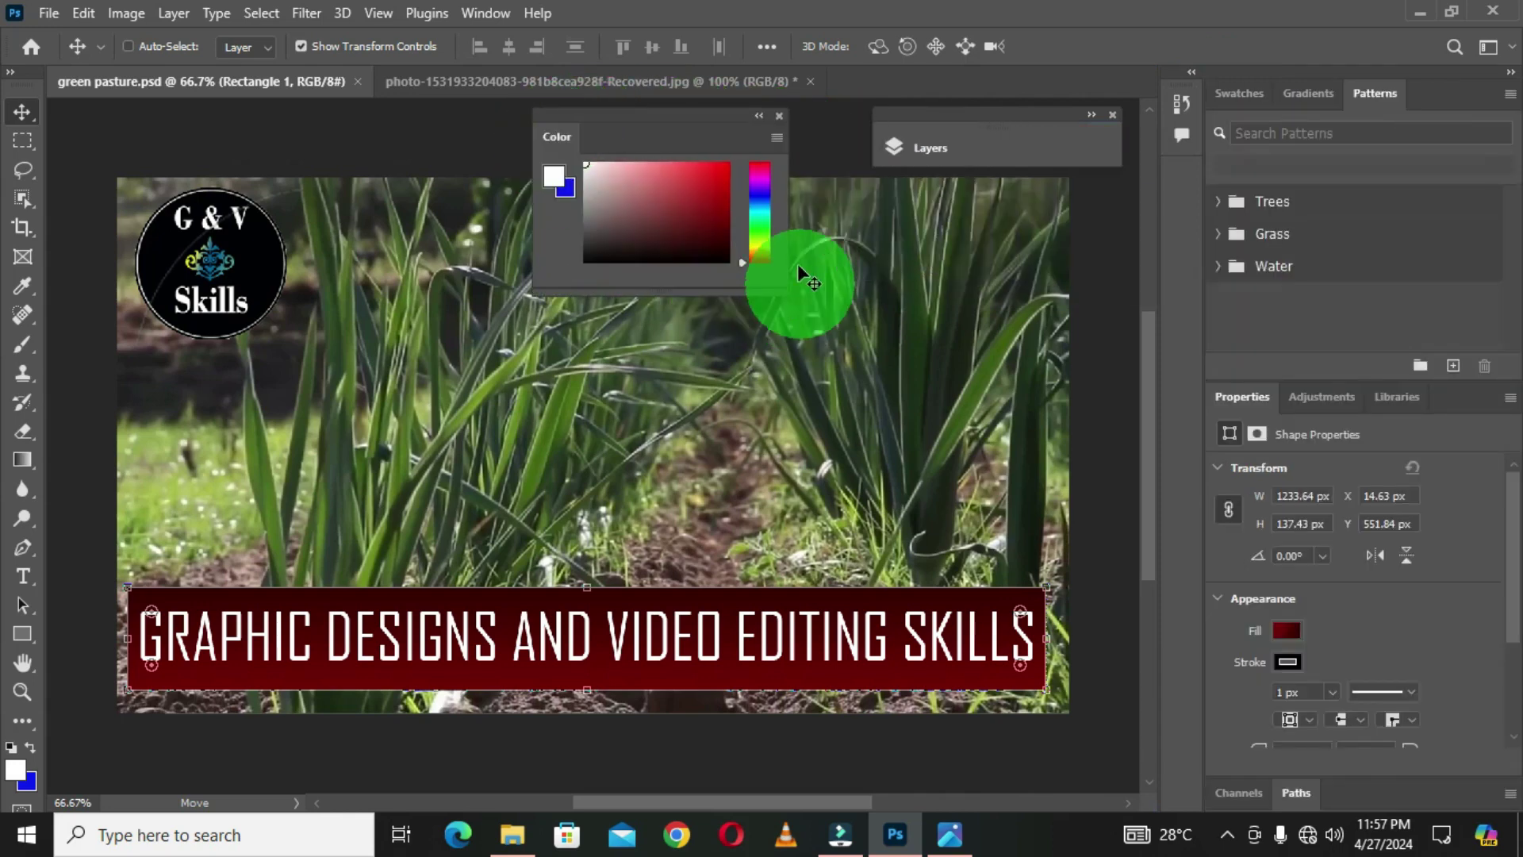
left_click(758, 117)
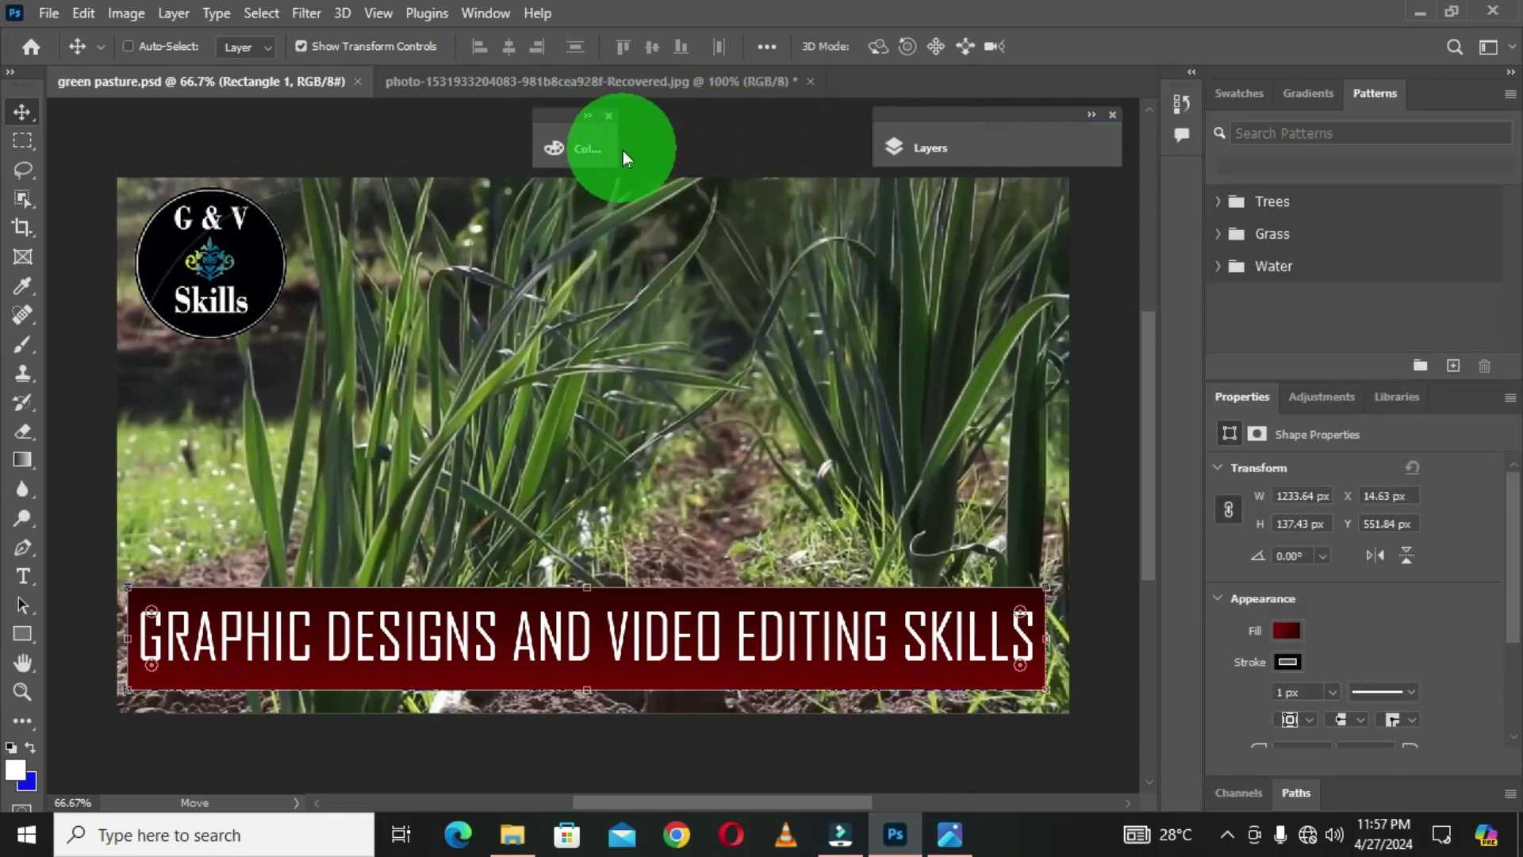
left_click_drag(615, 142, 721, 143)
left_click_drag(636, 115, 714, 112)
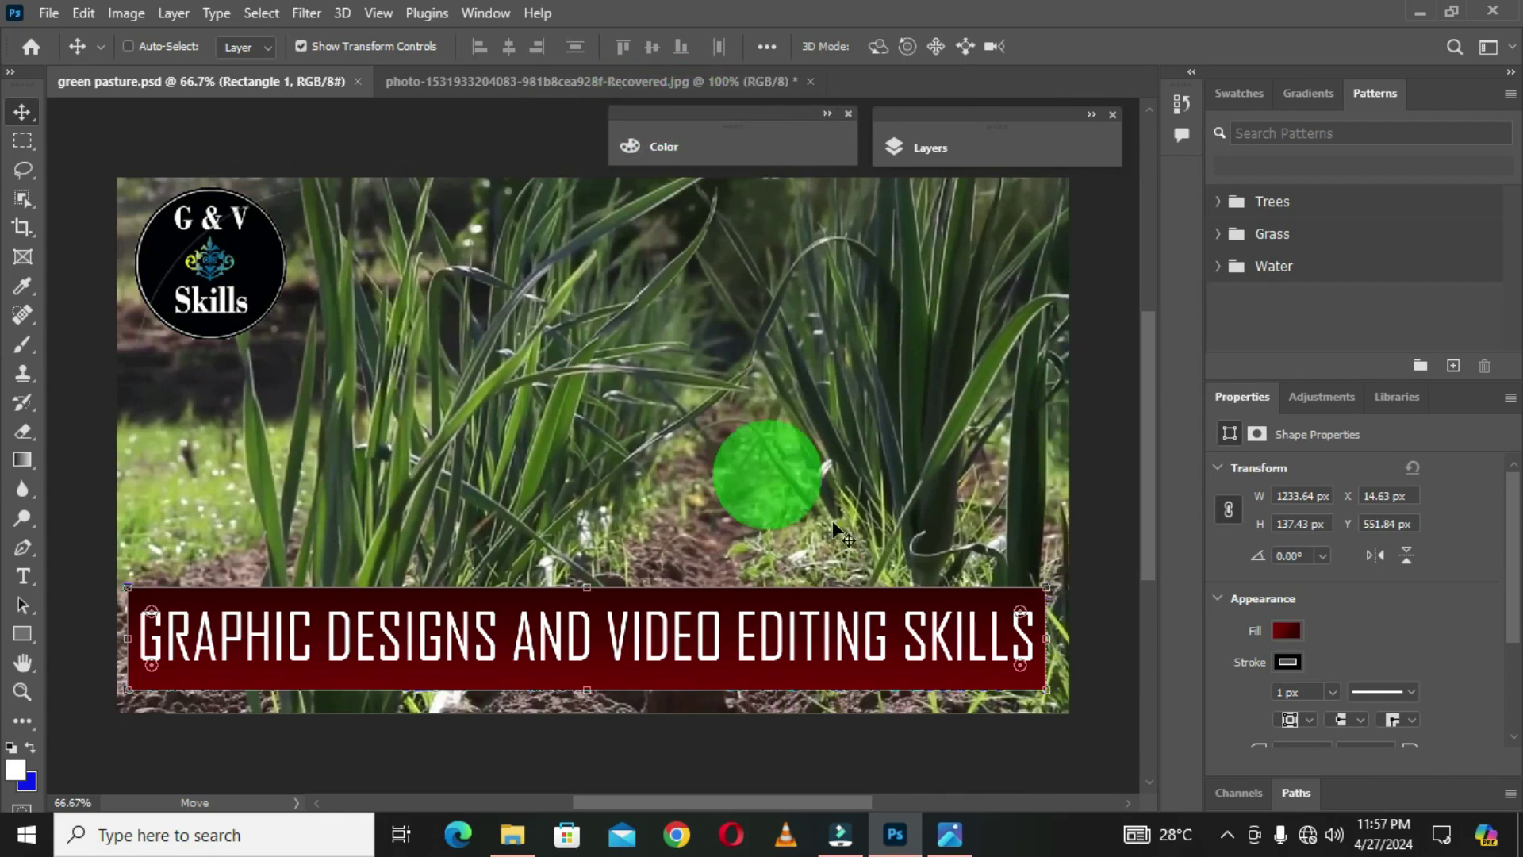
left_click(1142, 629)
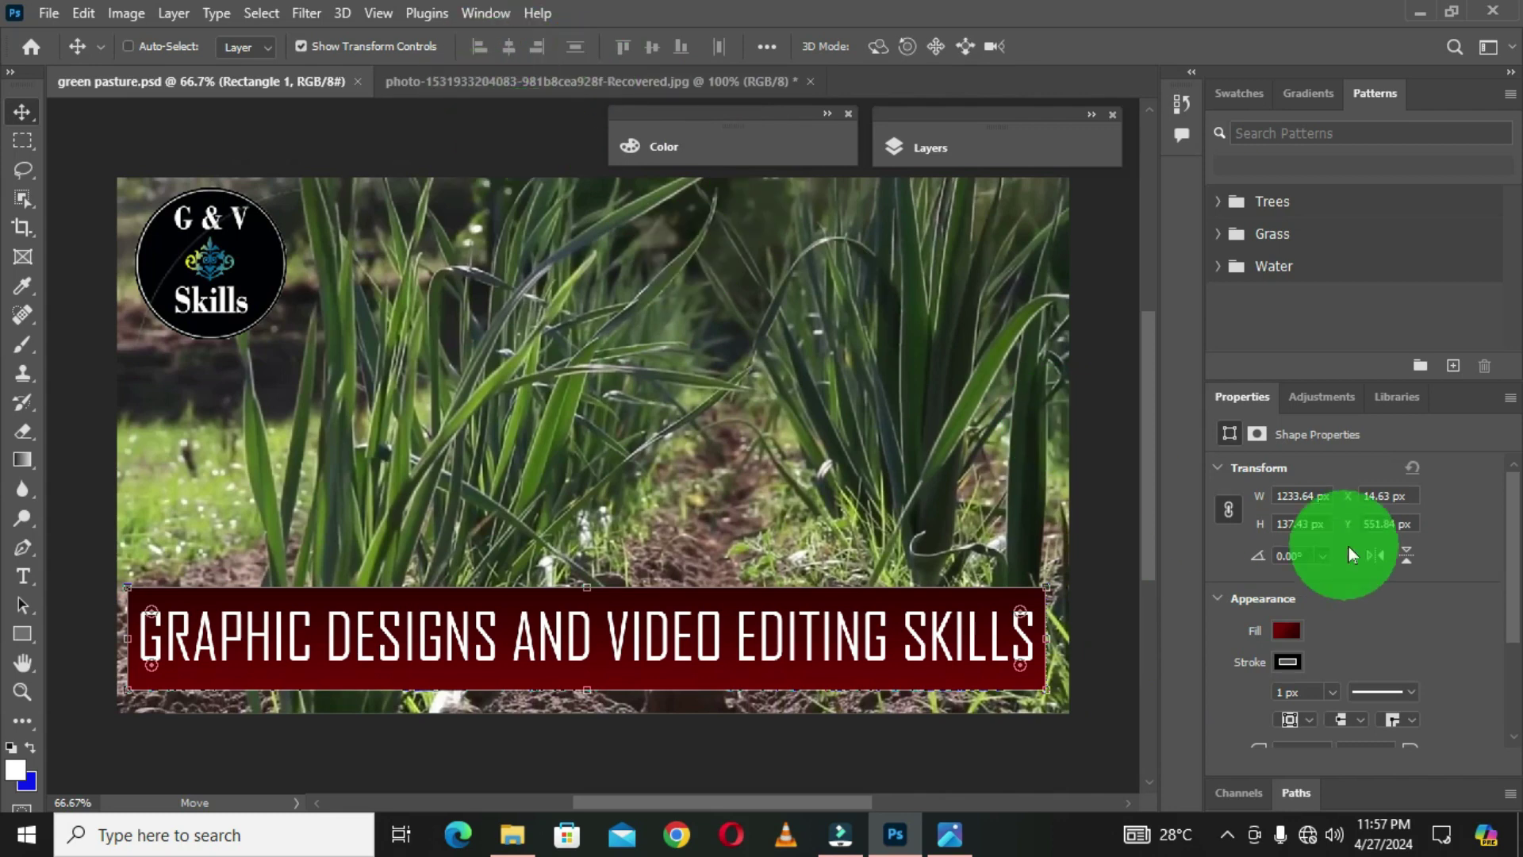
Undock the Properties panel, collapse it to a labelled icon, widen it and place it beside the floating Color panel
left_click_drag(1250, 401, 340, 127)
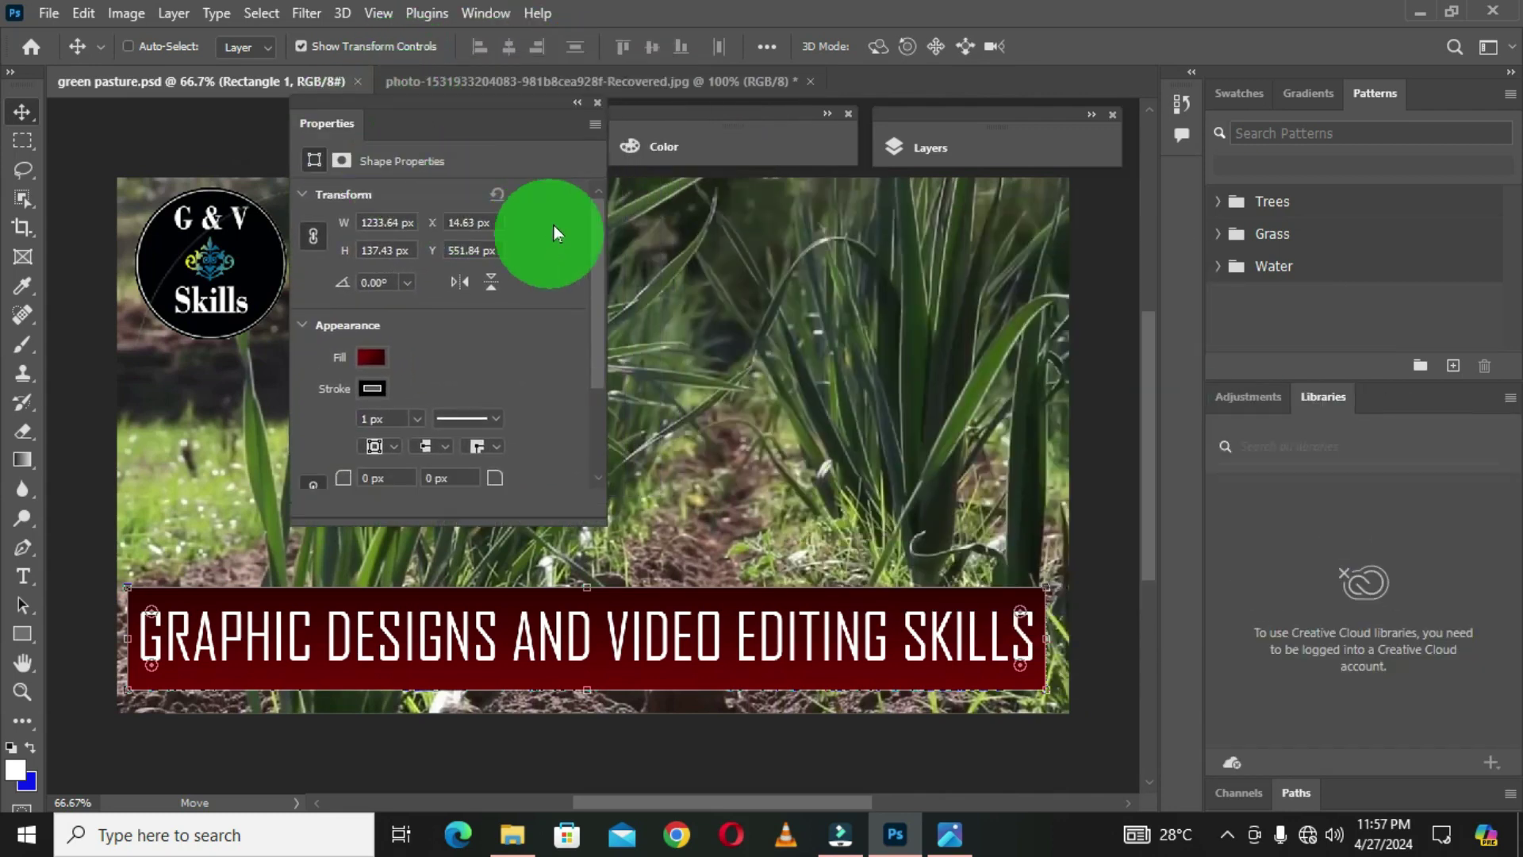
left_click(576, 104)
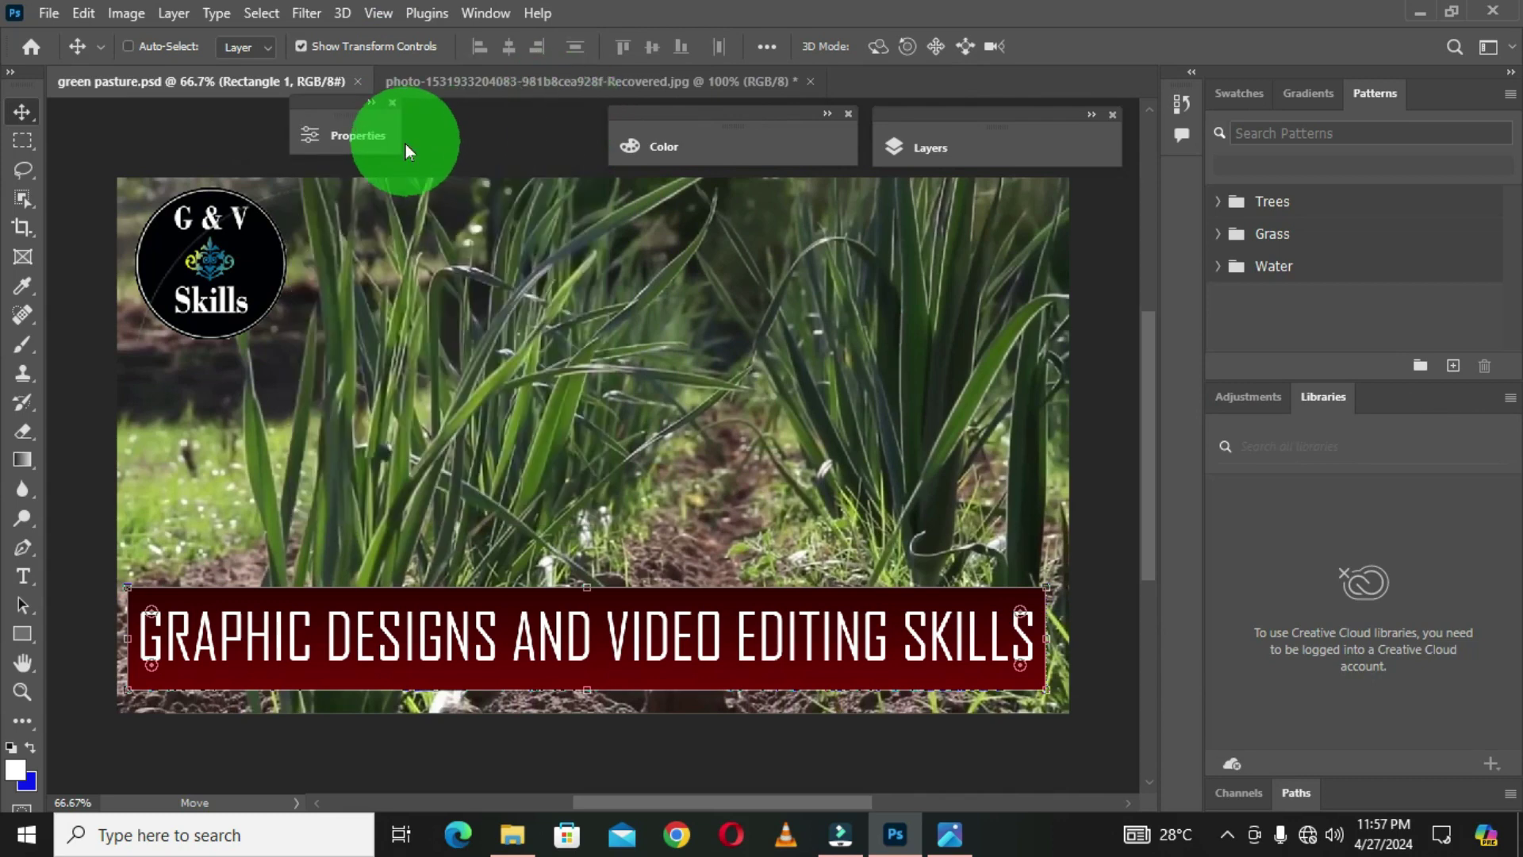
left_click_drag(404, 135, 544, 142)
left_click_drag(437, 114, 492, 116)
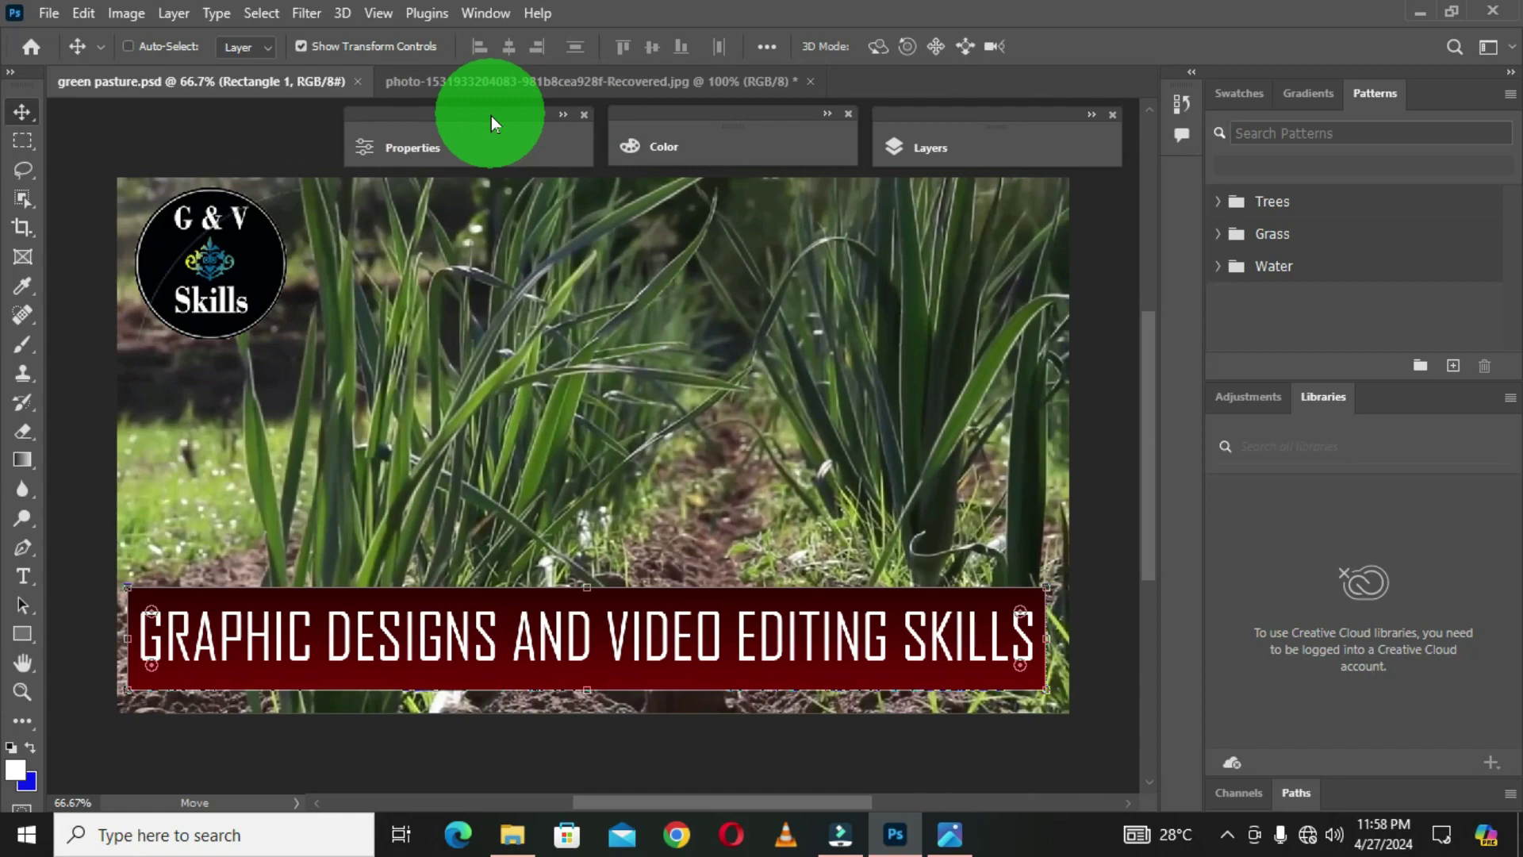
Undock the Adjustments panel, collapse it to a labelled icon, widen it and place it beside the floating Properties panel
left_click_drag(1242, 392, 312, 181)
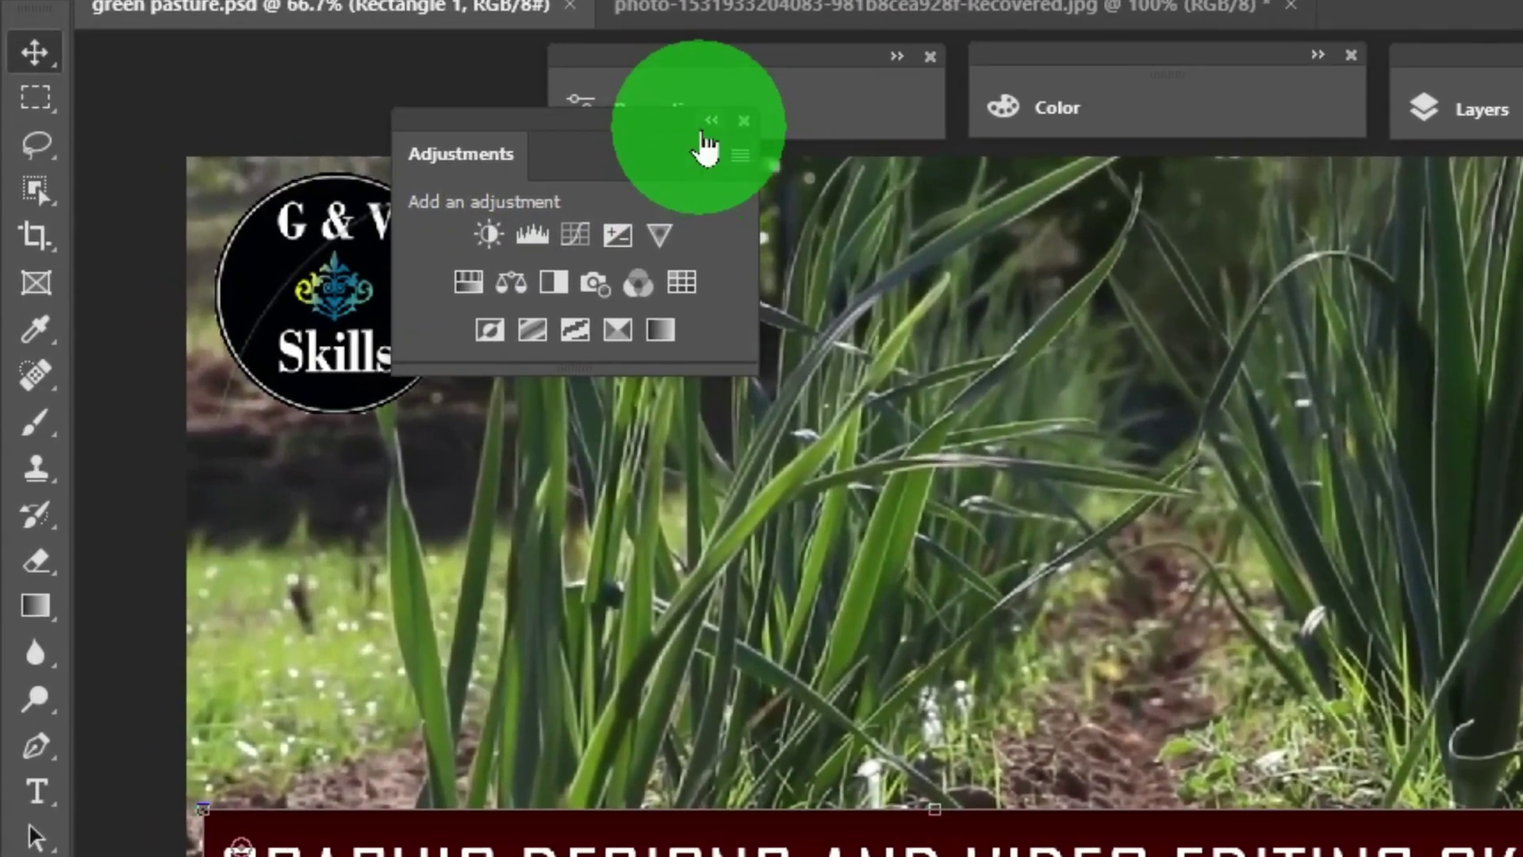
left_click(443, 161)
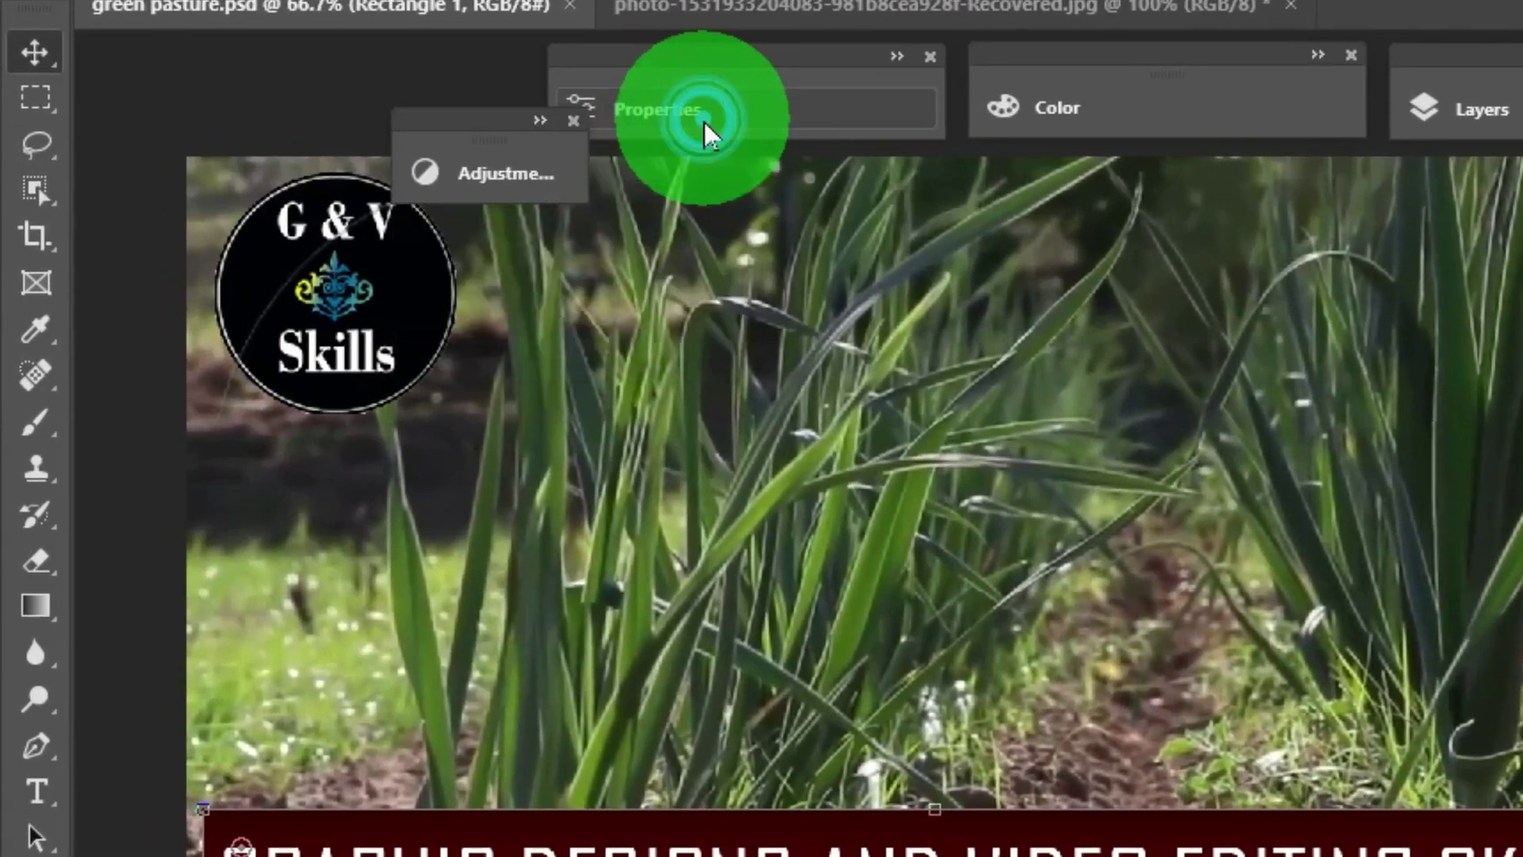
left_click_drag(587, 171, 867, 197)
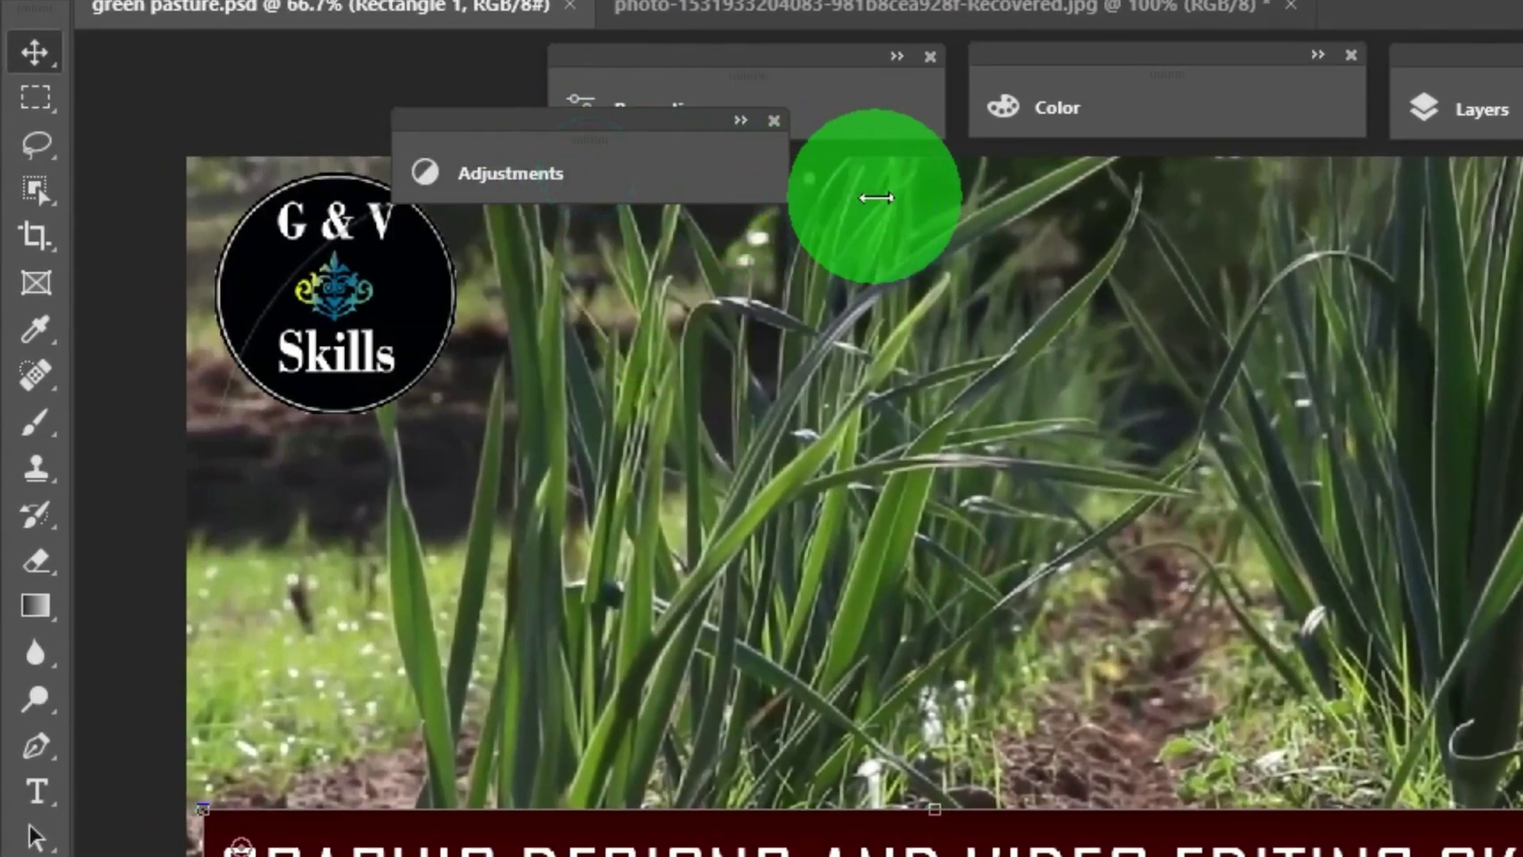
left_click_drag(627, 136, 368, 78)
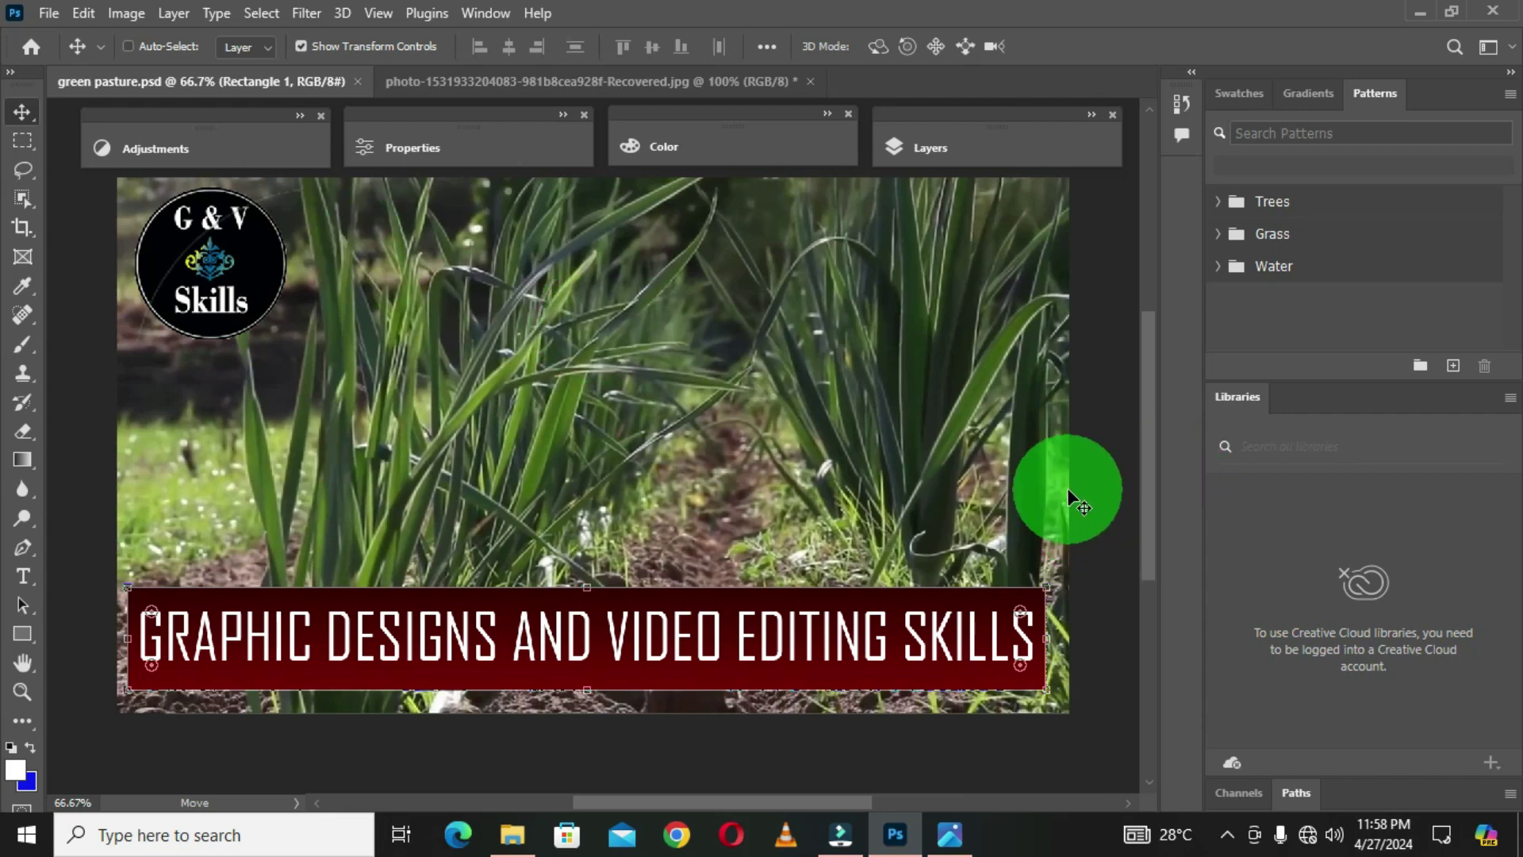
Close the docked Libraries and Patterns panels
right_click(1241, 403)
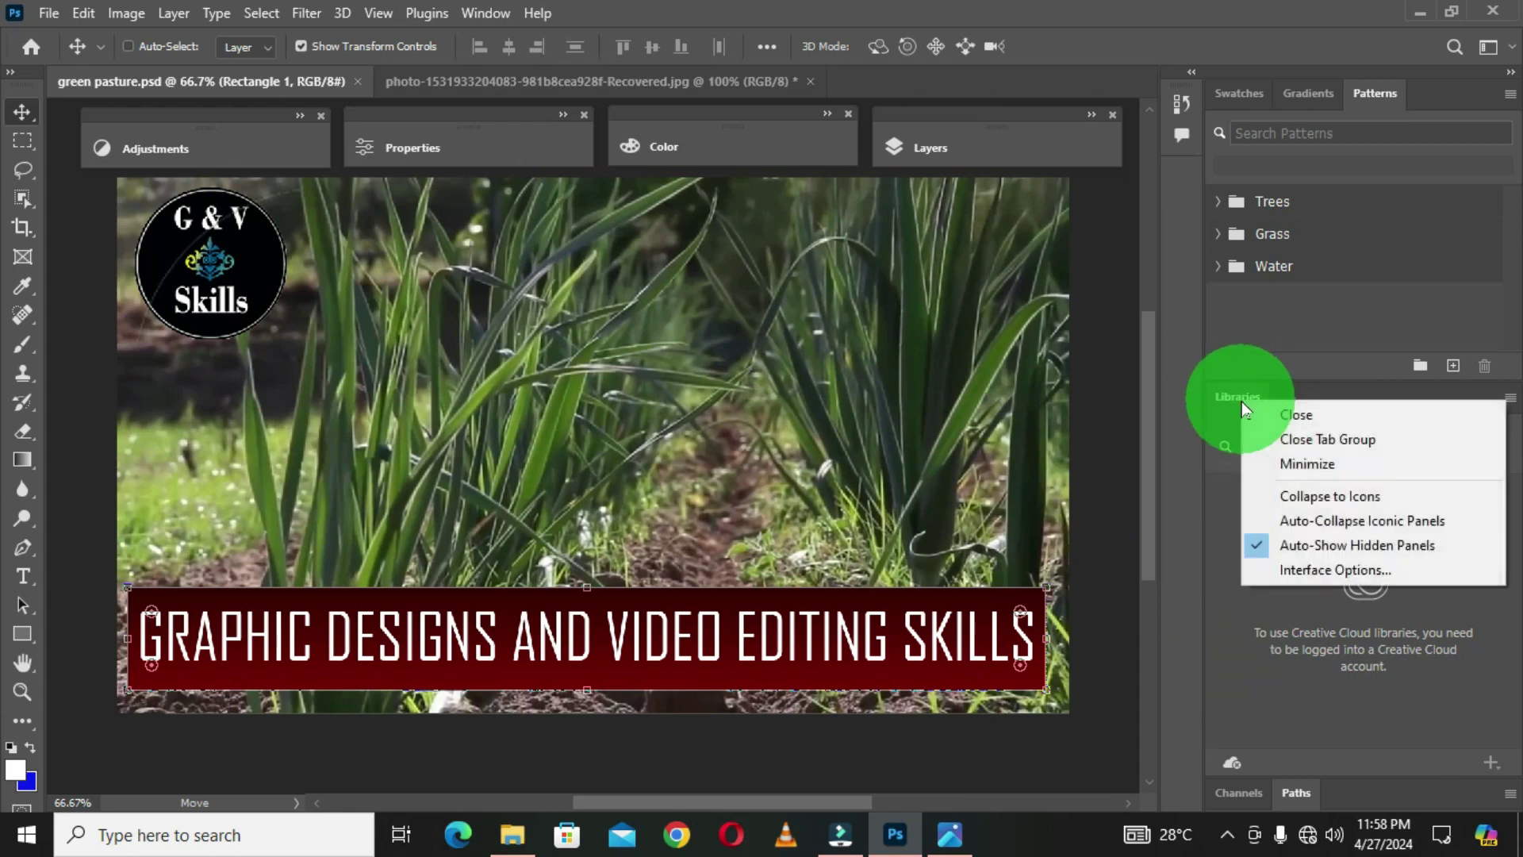
left_click(1449, 421)
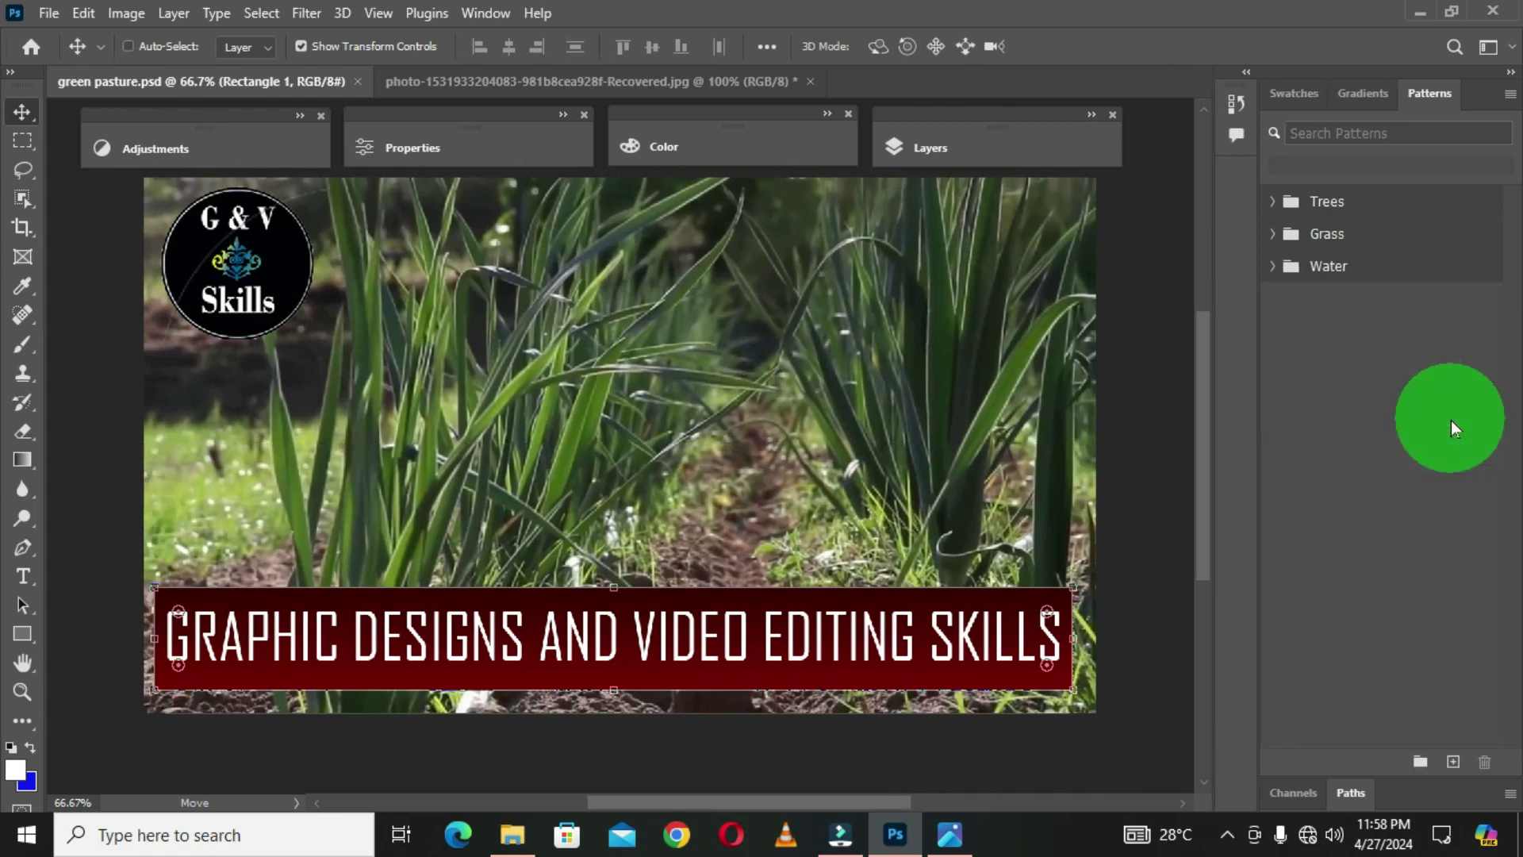
right_click(1426, 96)
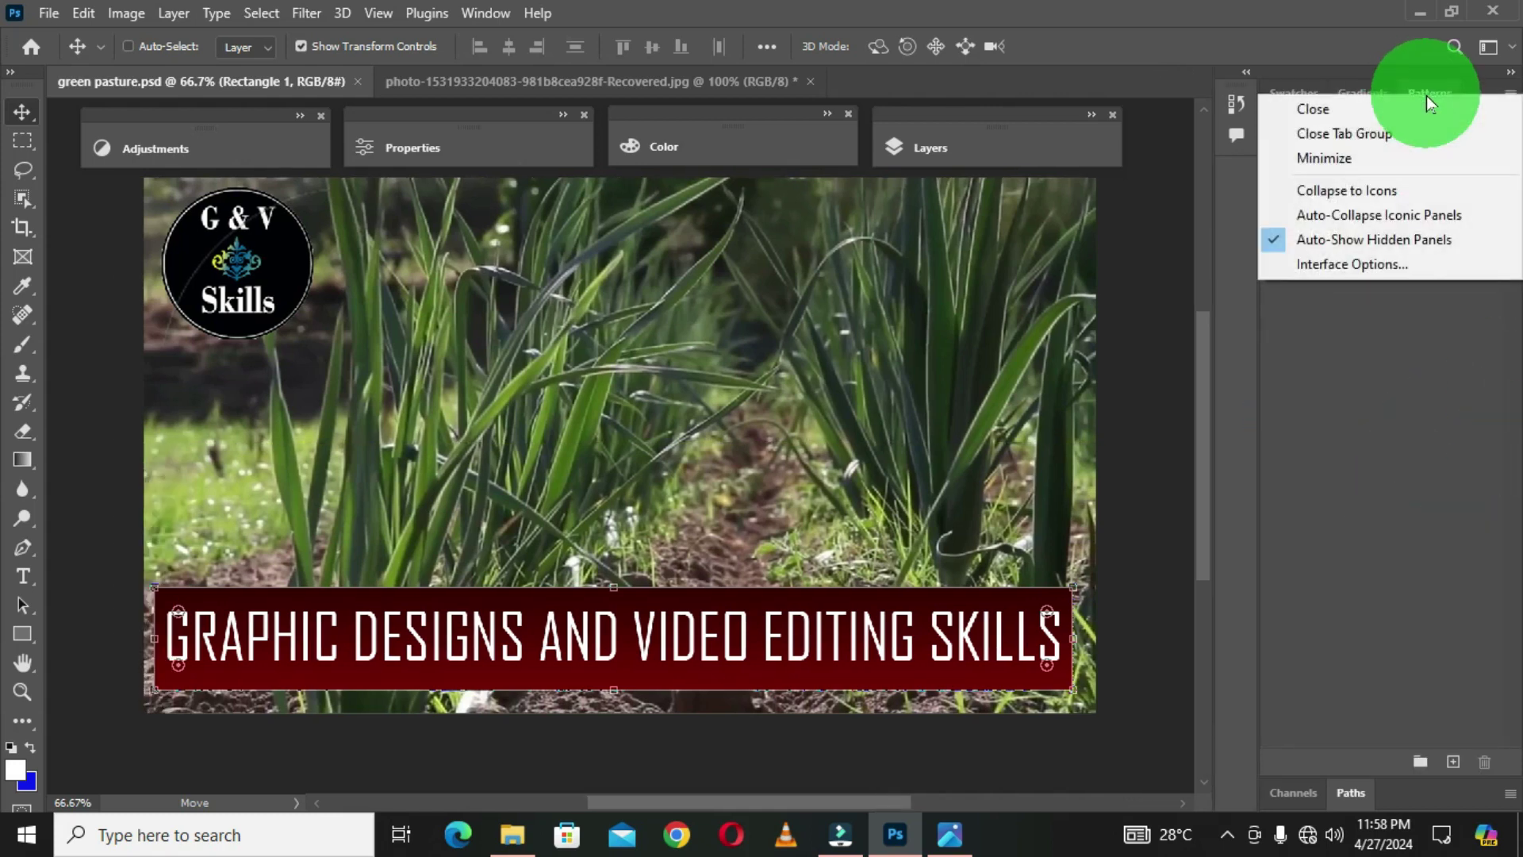
left_click(1479, 115)
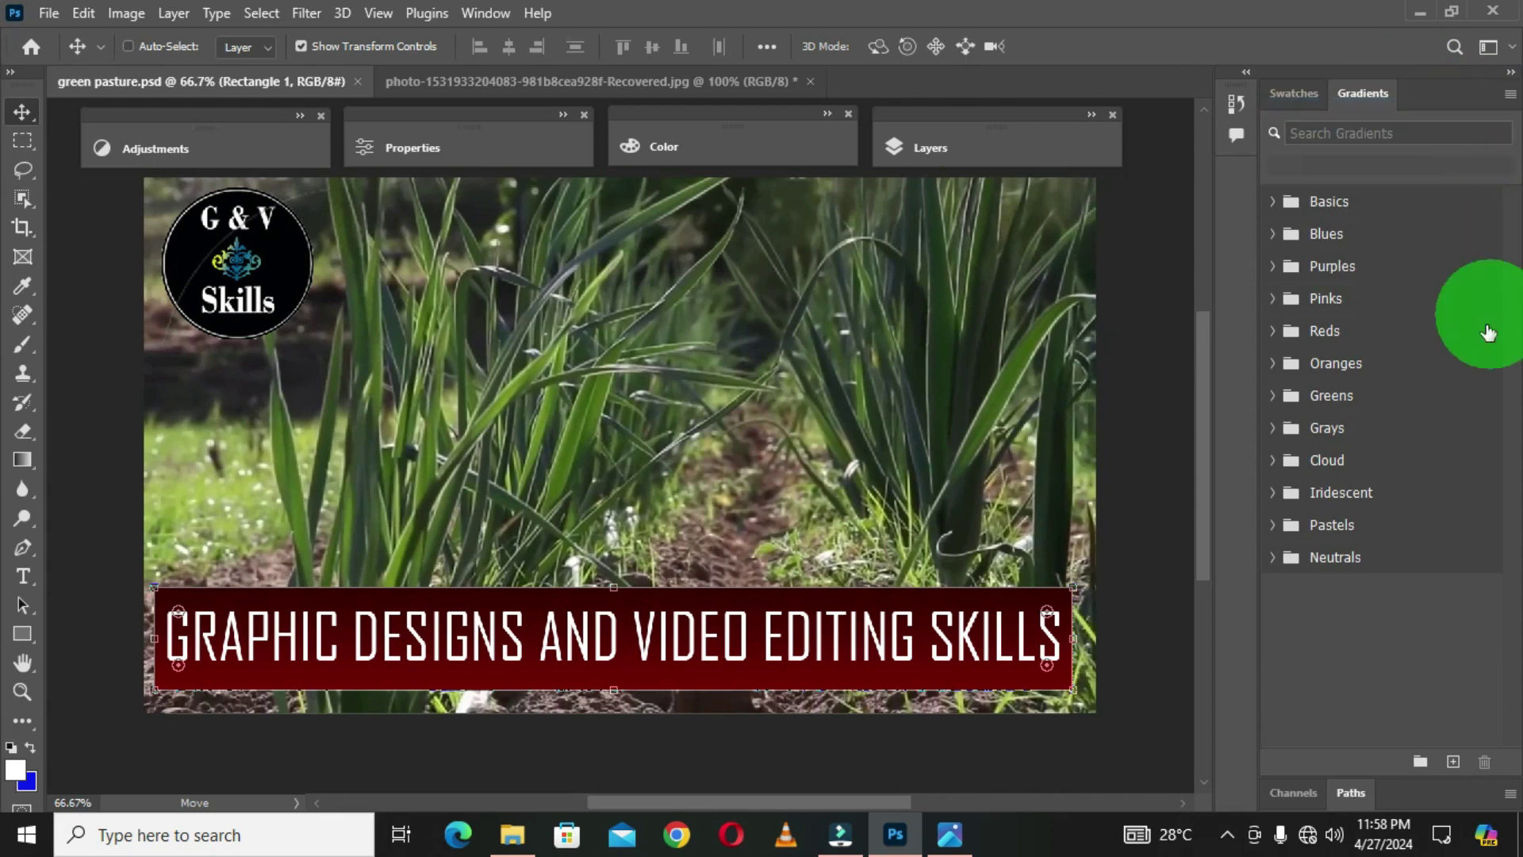
Move the Gradients panel into the icon dock below Comments, and collapse the remaining docked panels to labelled icons
left_click_drag(1346, 119, 1234, 198)
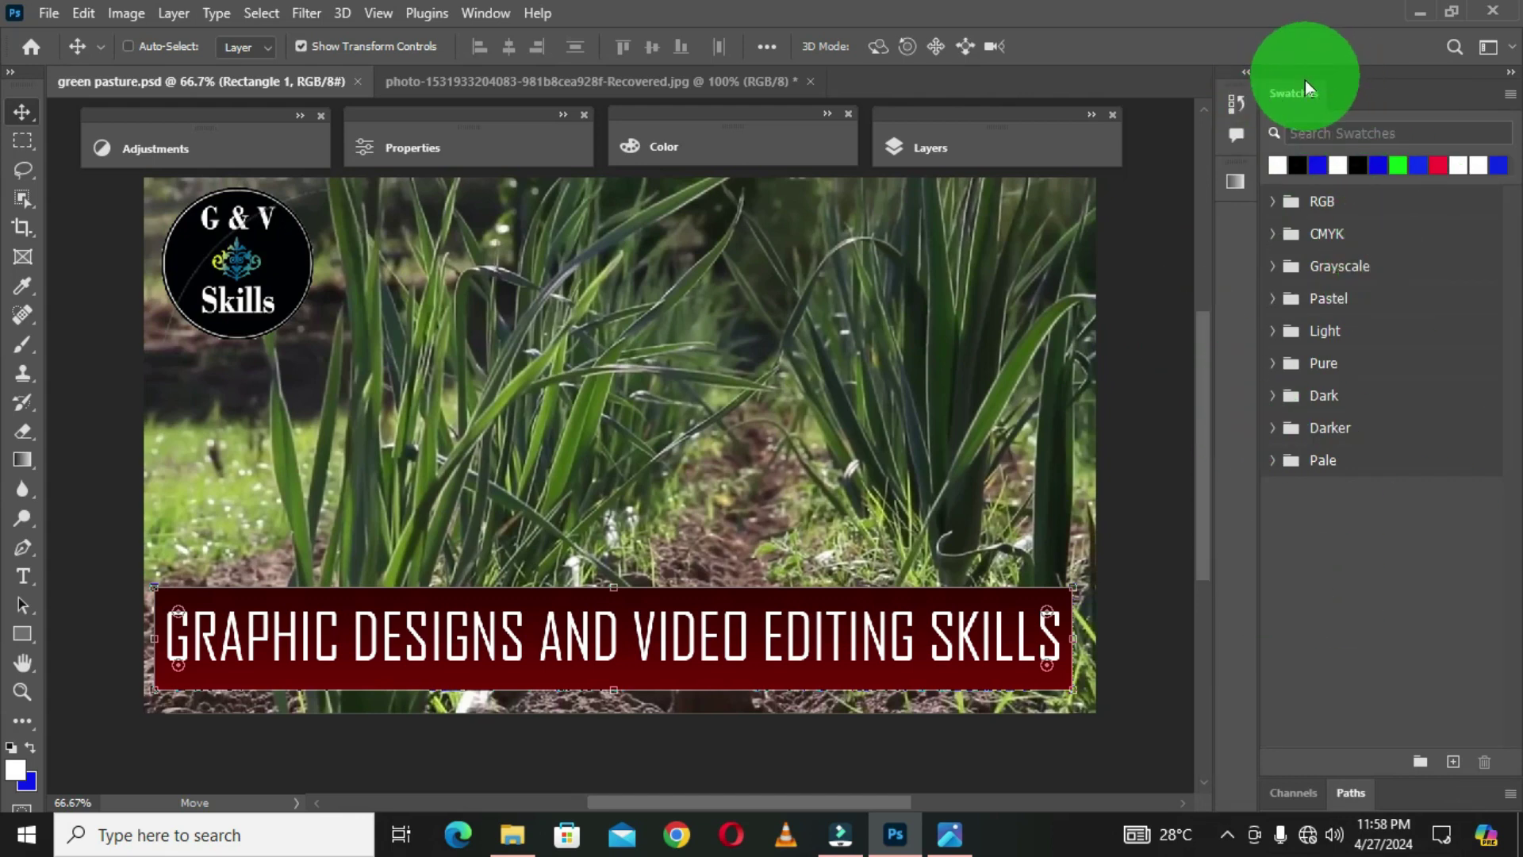
left_click(1510, 72)
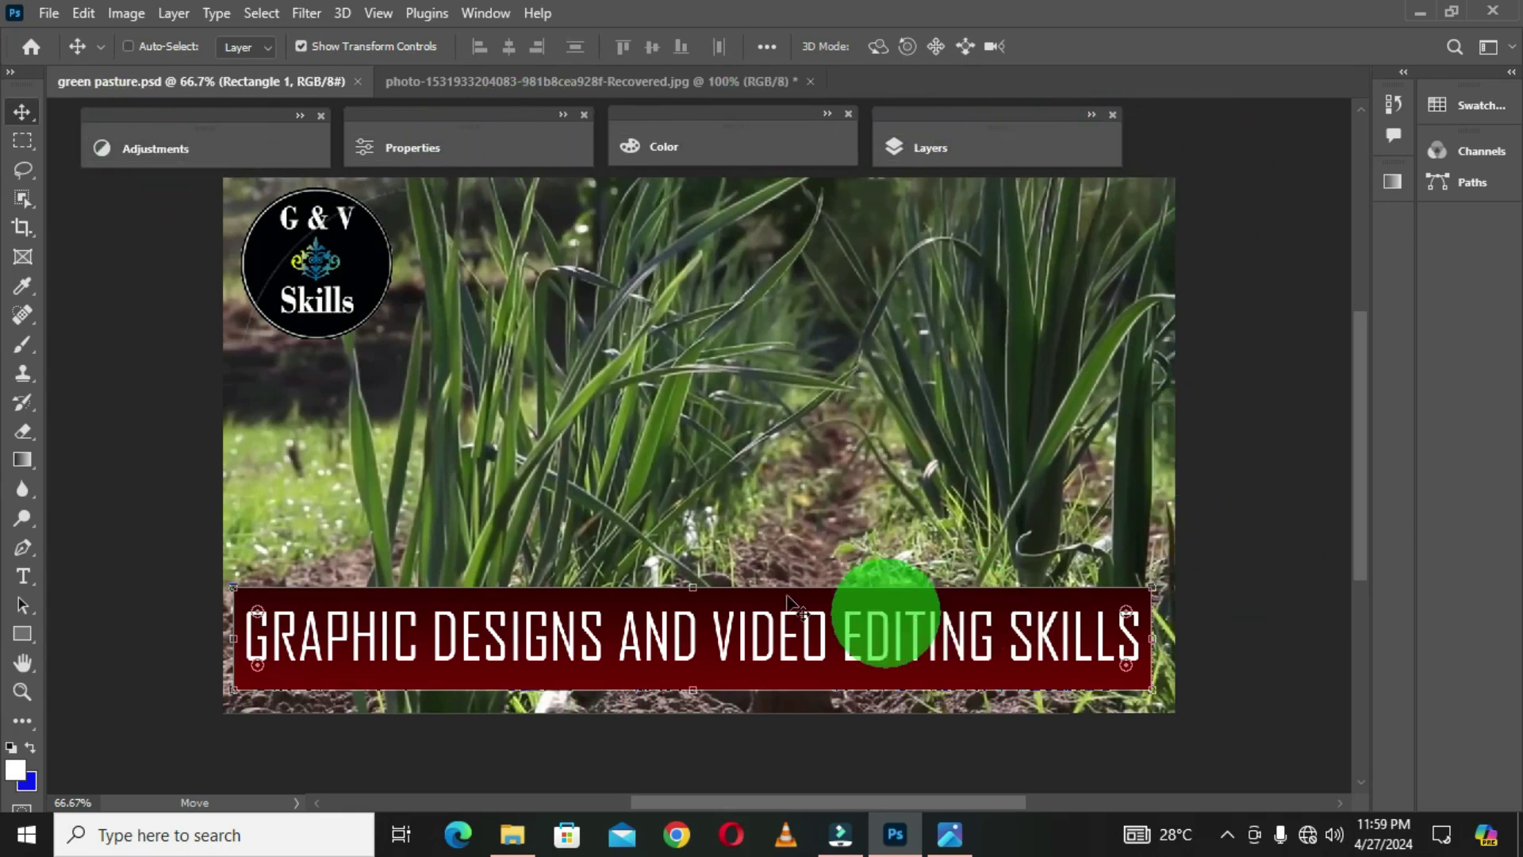
Undock the toolbar, switch it to two columns and float it beside the image's left edge, below the Adjustments panel
left_click_drag(17, 101, 1247, 184)
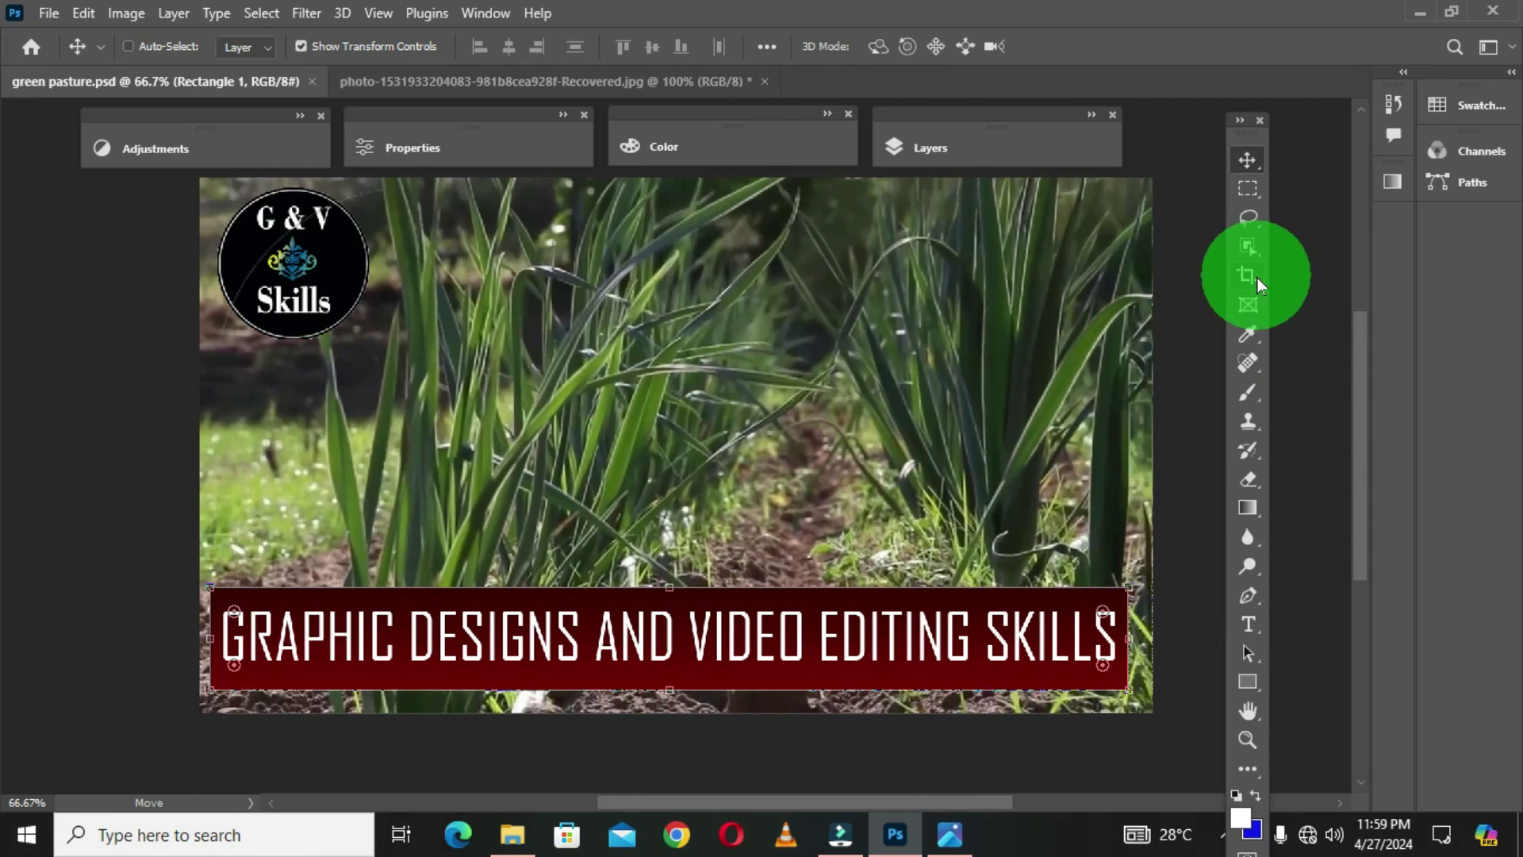
left_click(1239, 120)
left_click_drag(1235, 122, 101, 189)
left_click(1186, 542)
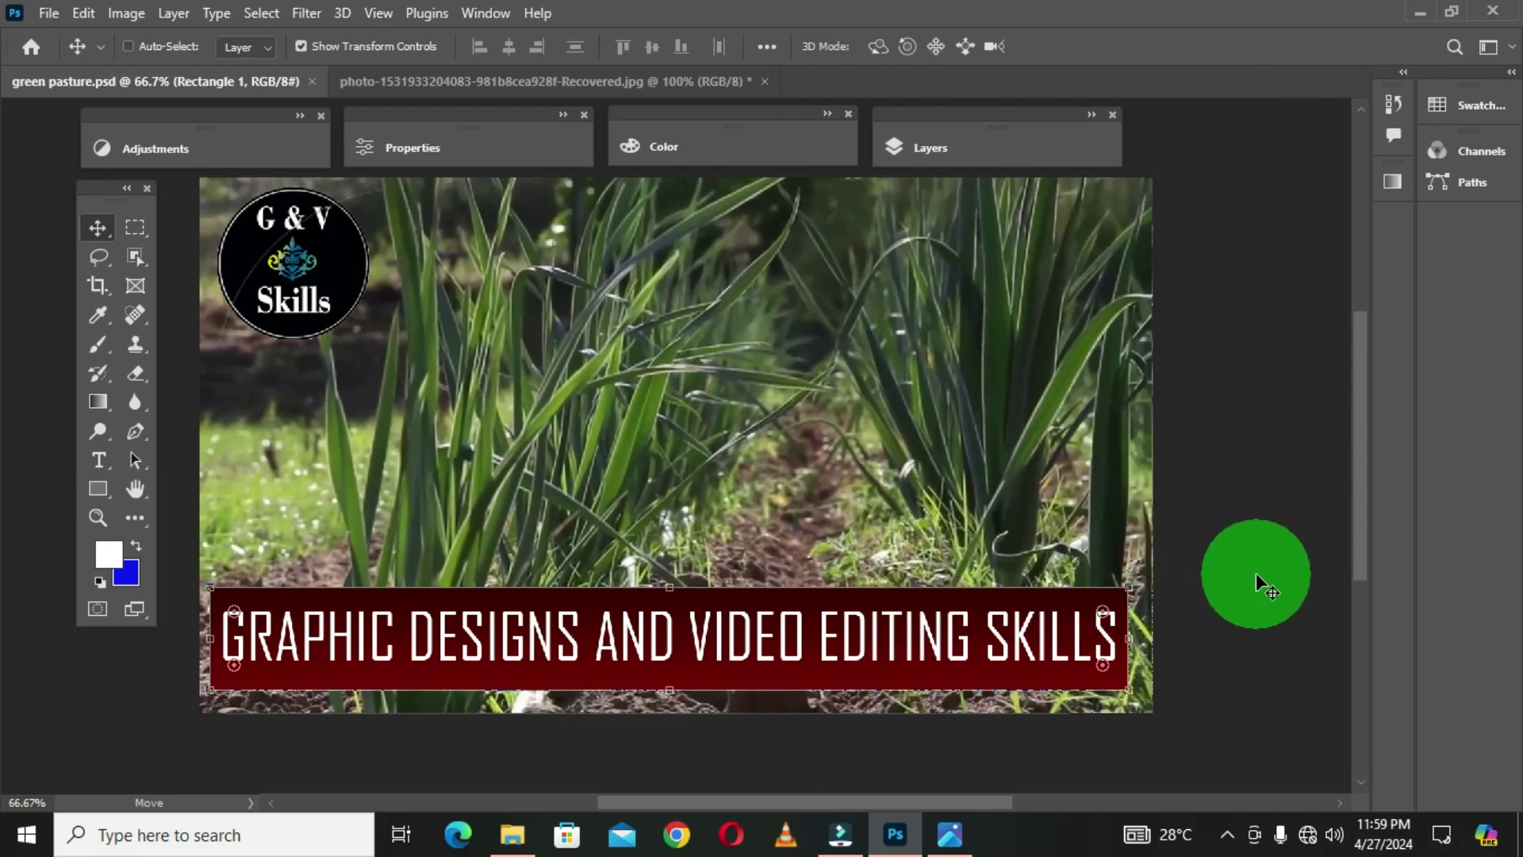
Expand and re-collapse the docked panels, and preview the Gradients and History panels from their icons, closing each again
left_click(1511, 82)
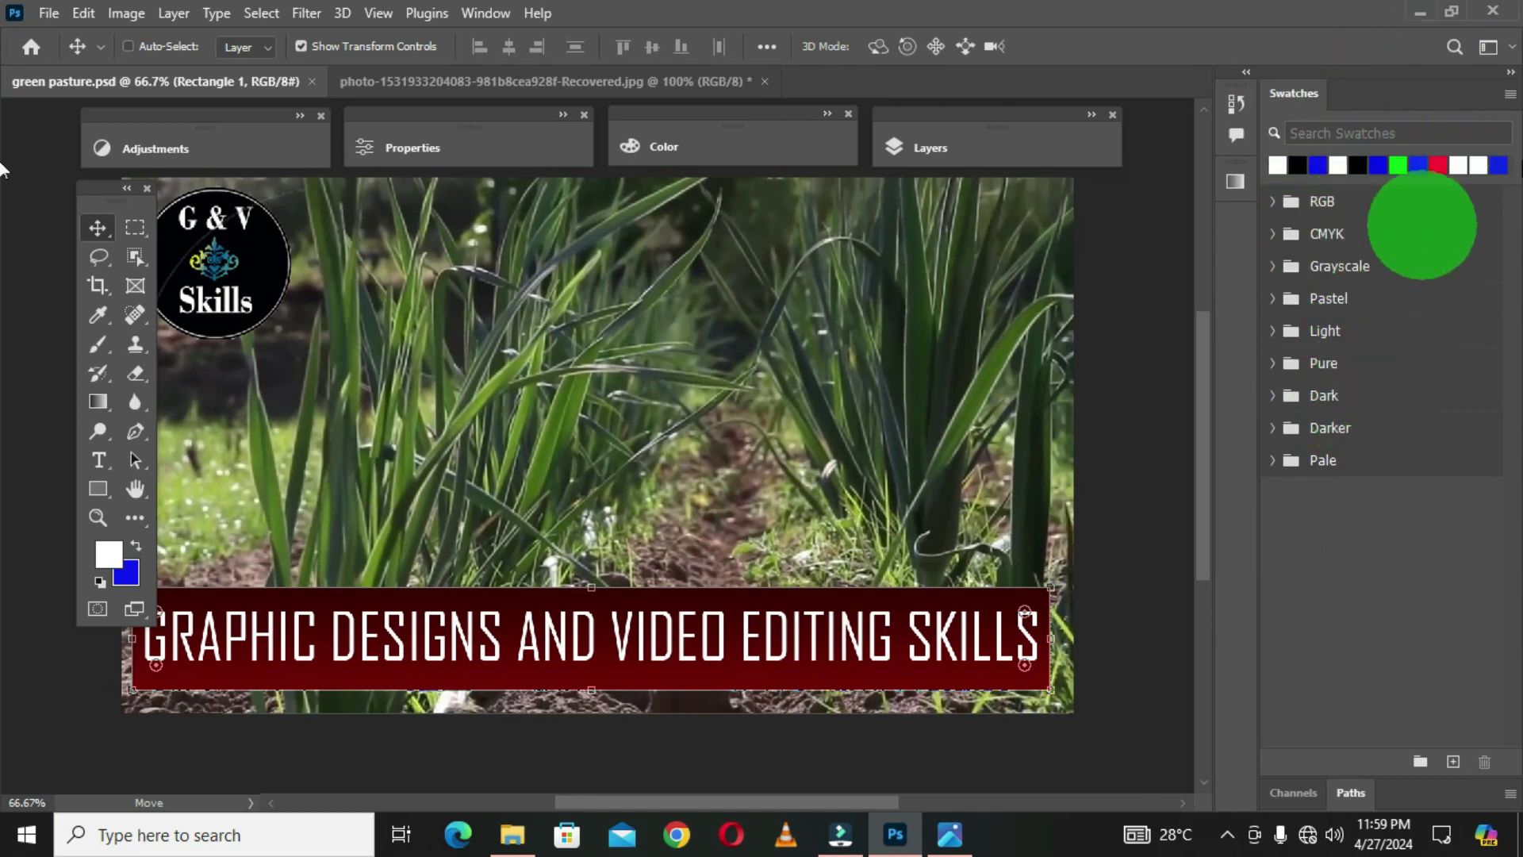
left_click(1511, 74)
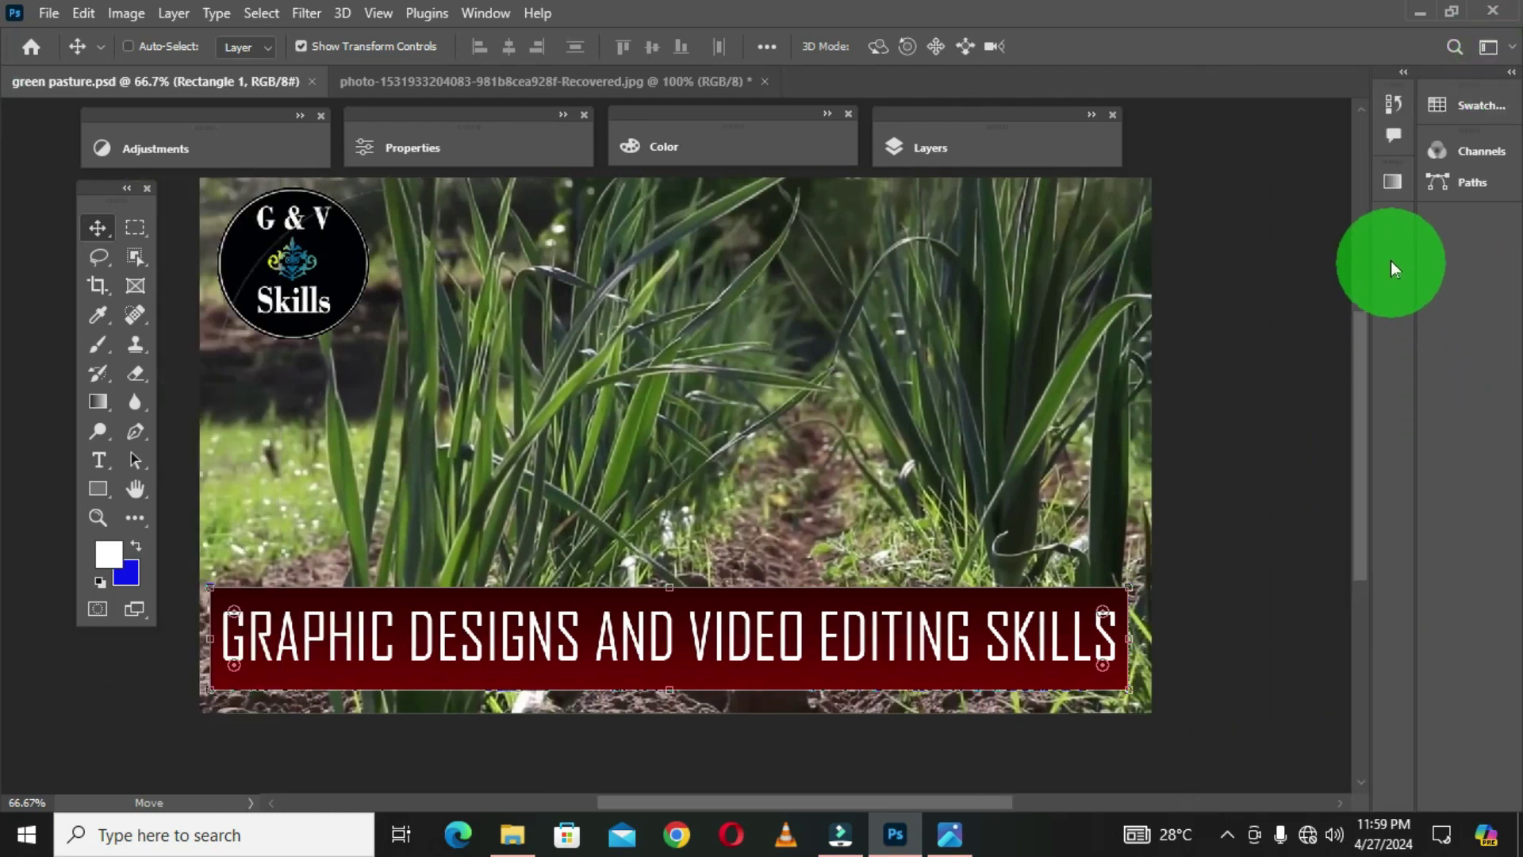
left_click(1393, 191)
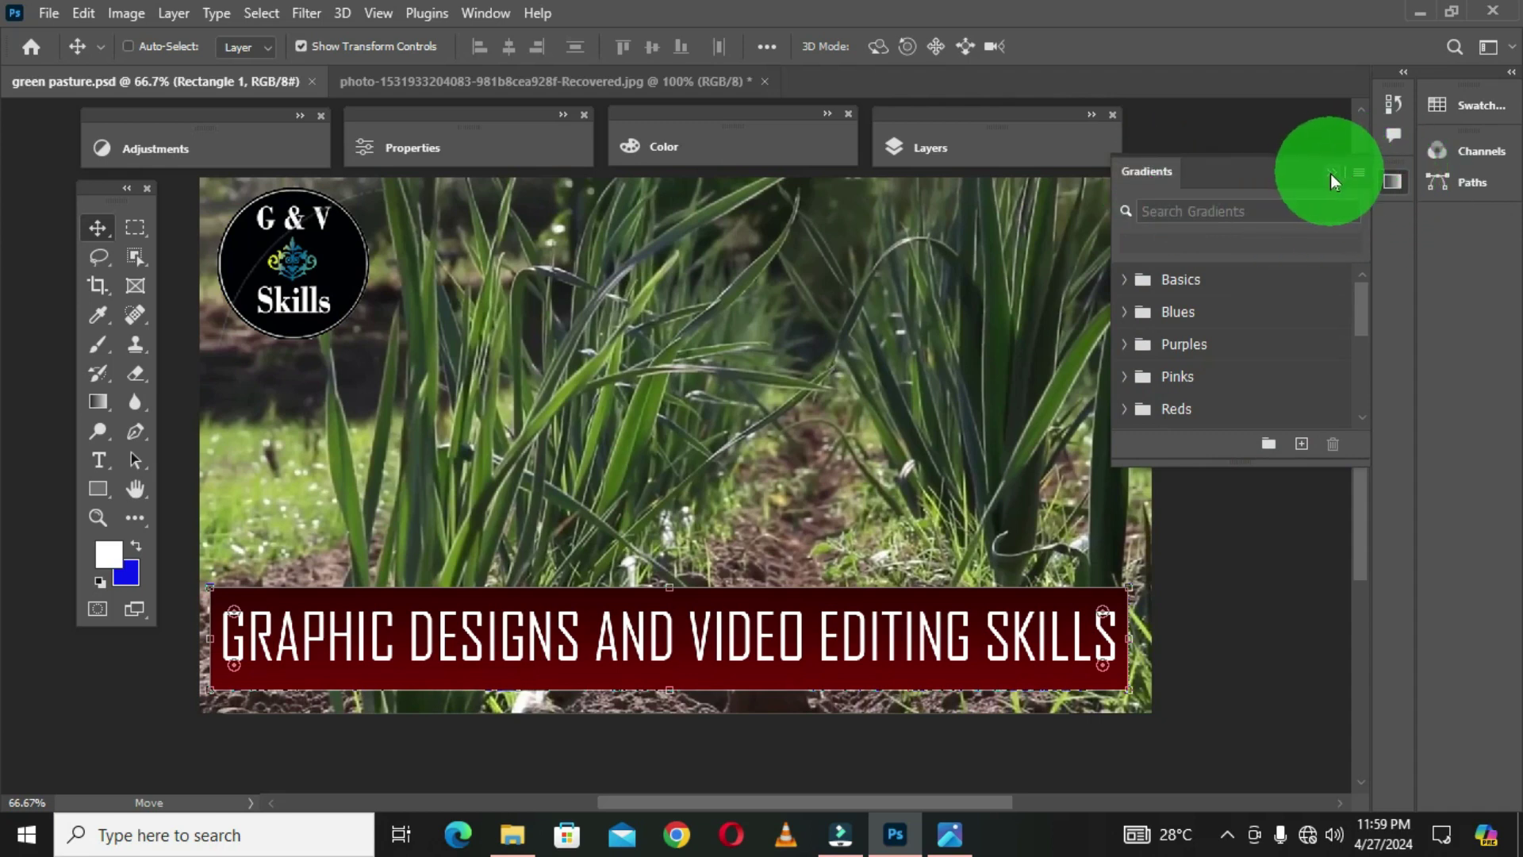
left_click(1390, 181)
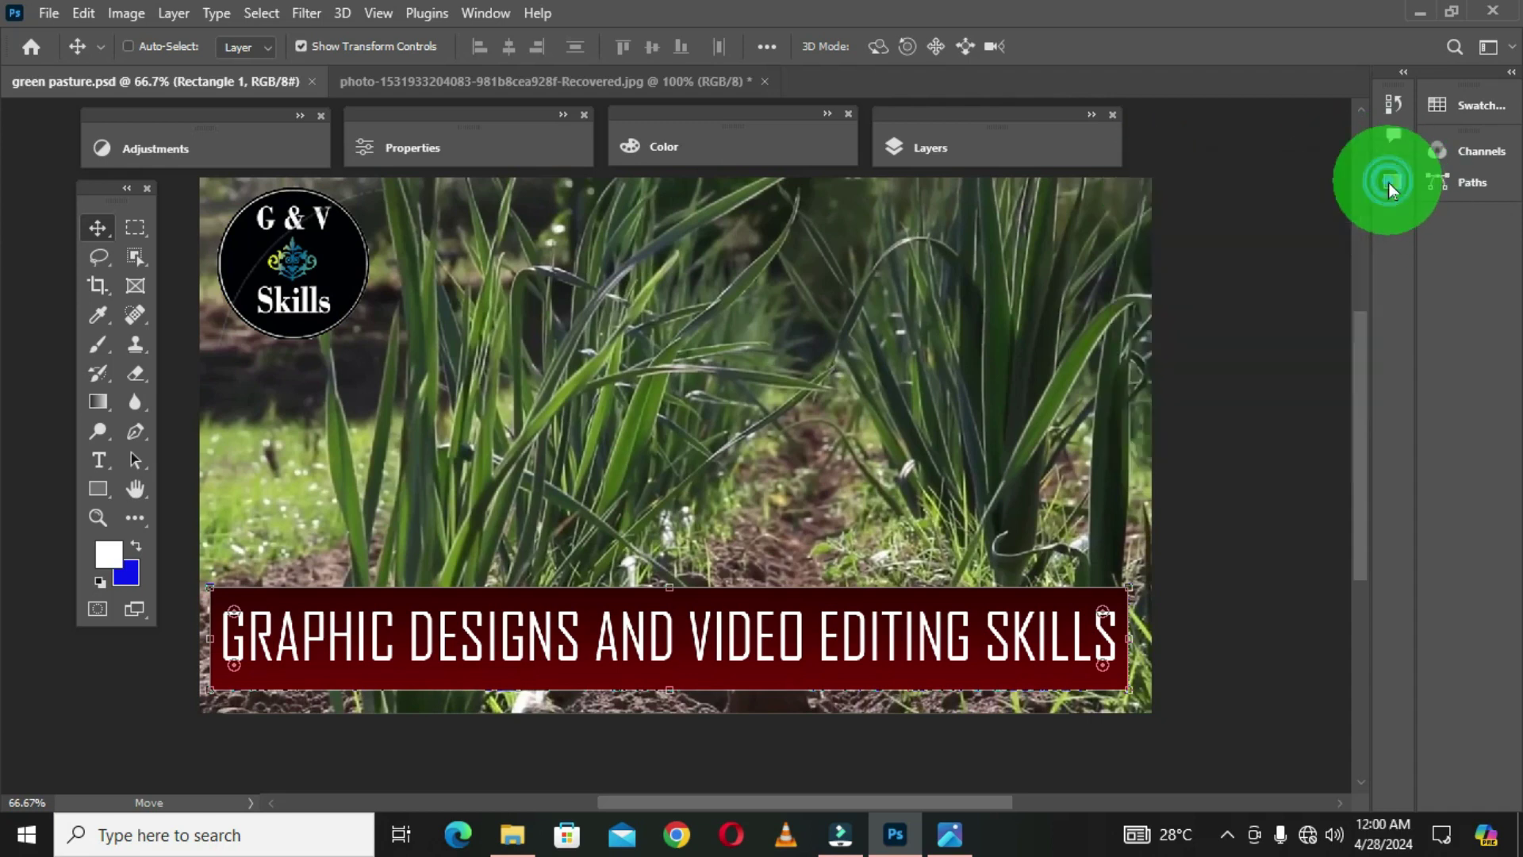
left_click(1393, 105)
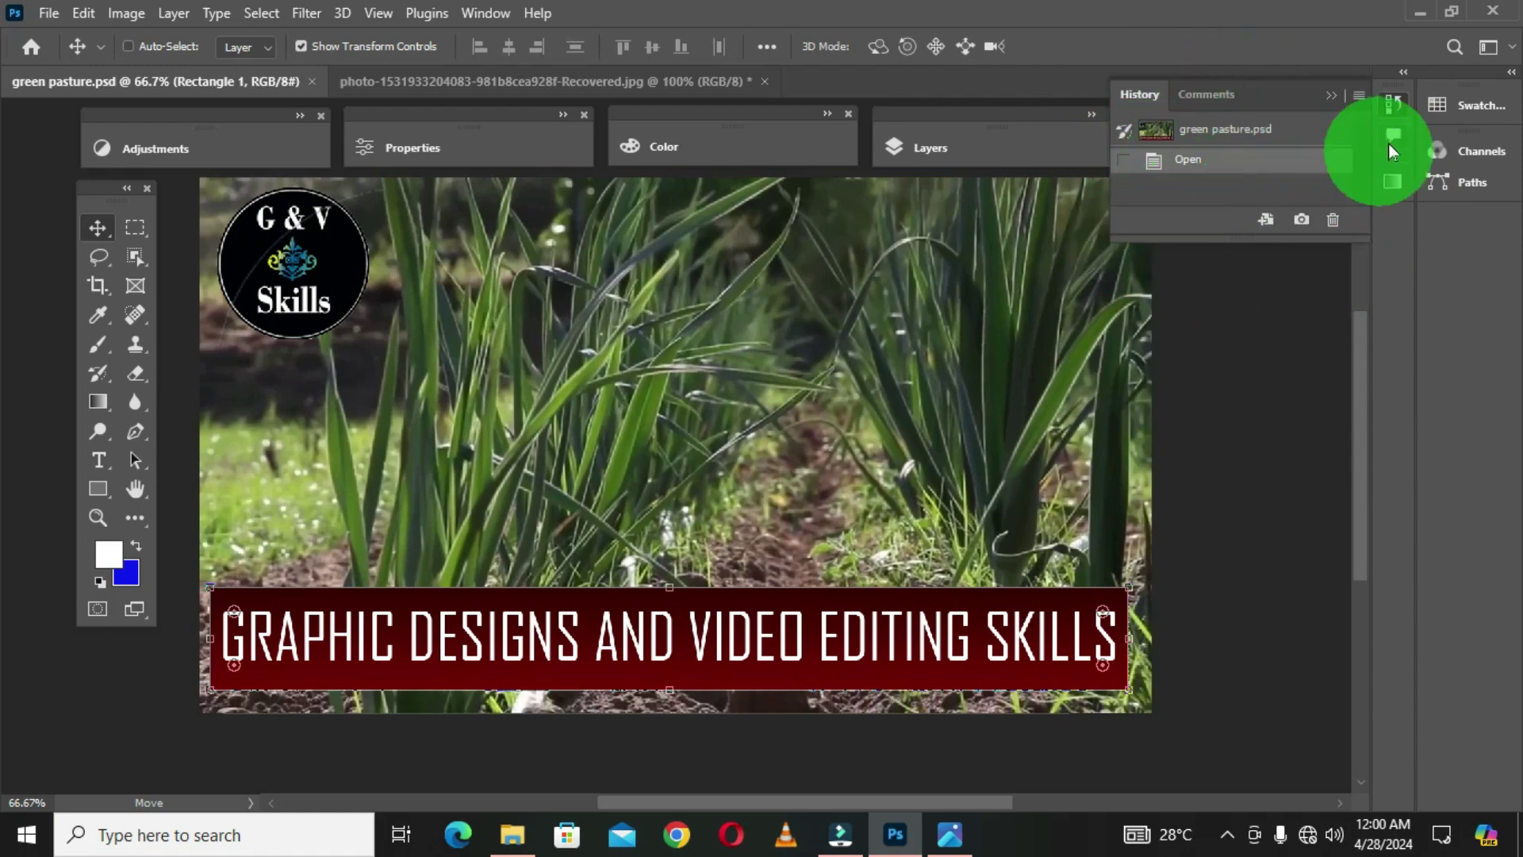
left_click(1394, 107)
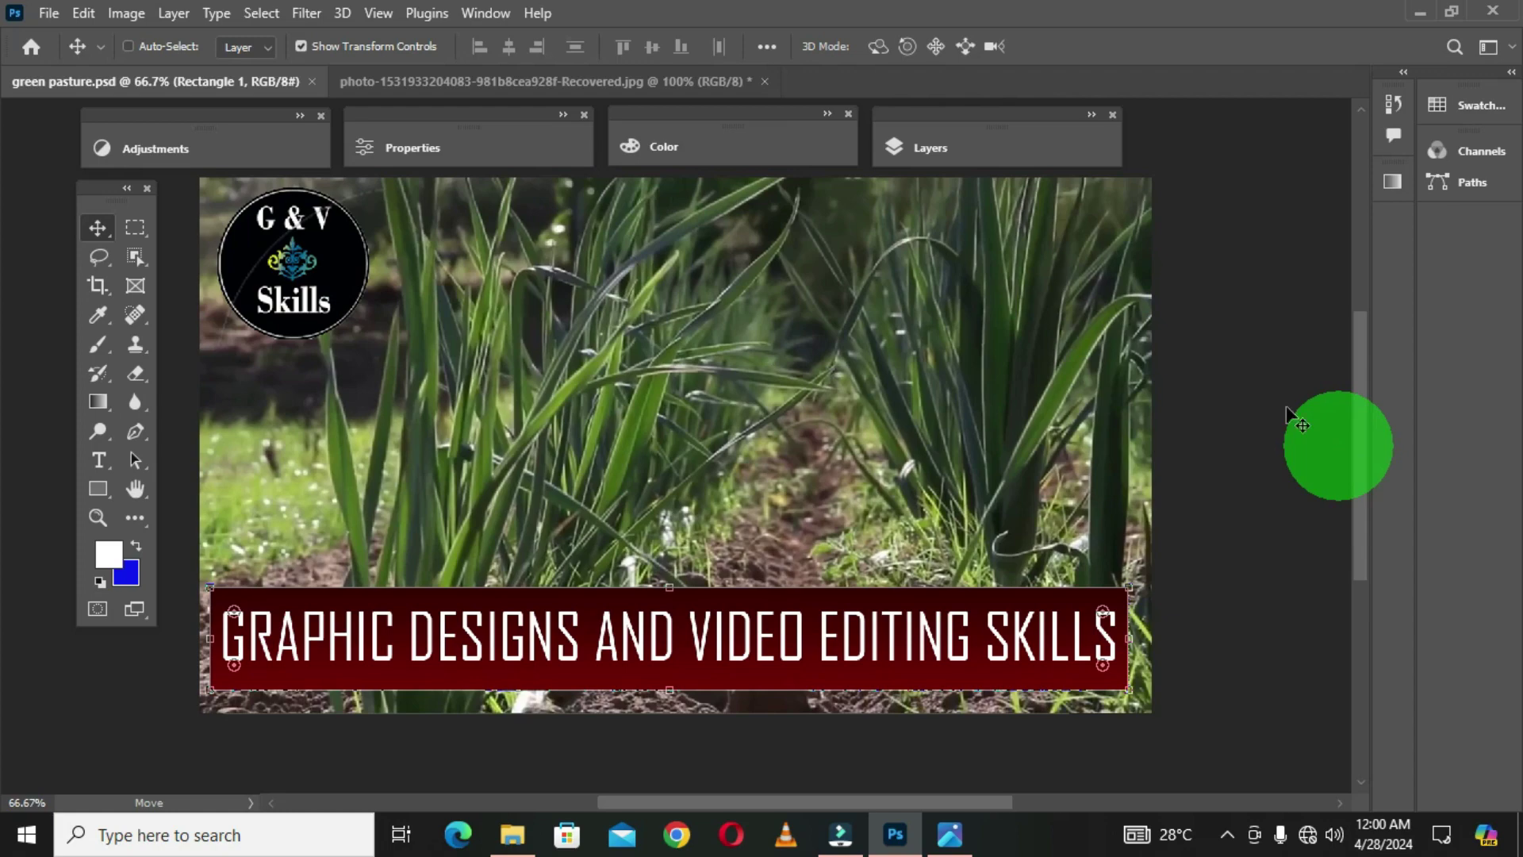
Examine the contents of the floating Layers, Color, Properties and Adjustments panels one after another, collapsing each again
left_click(898, 151)
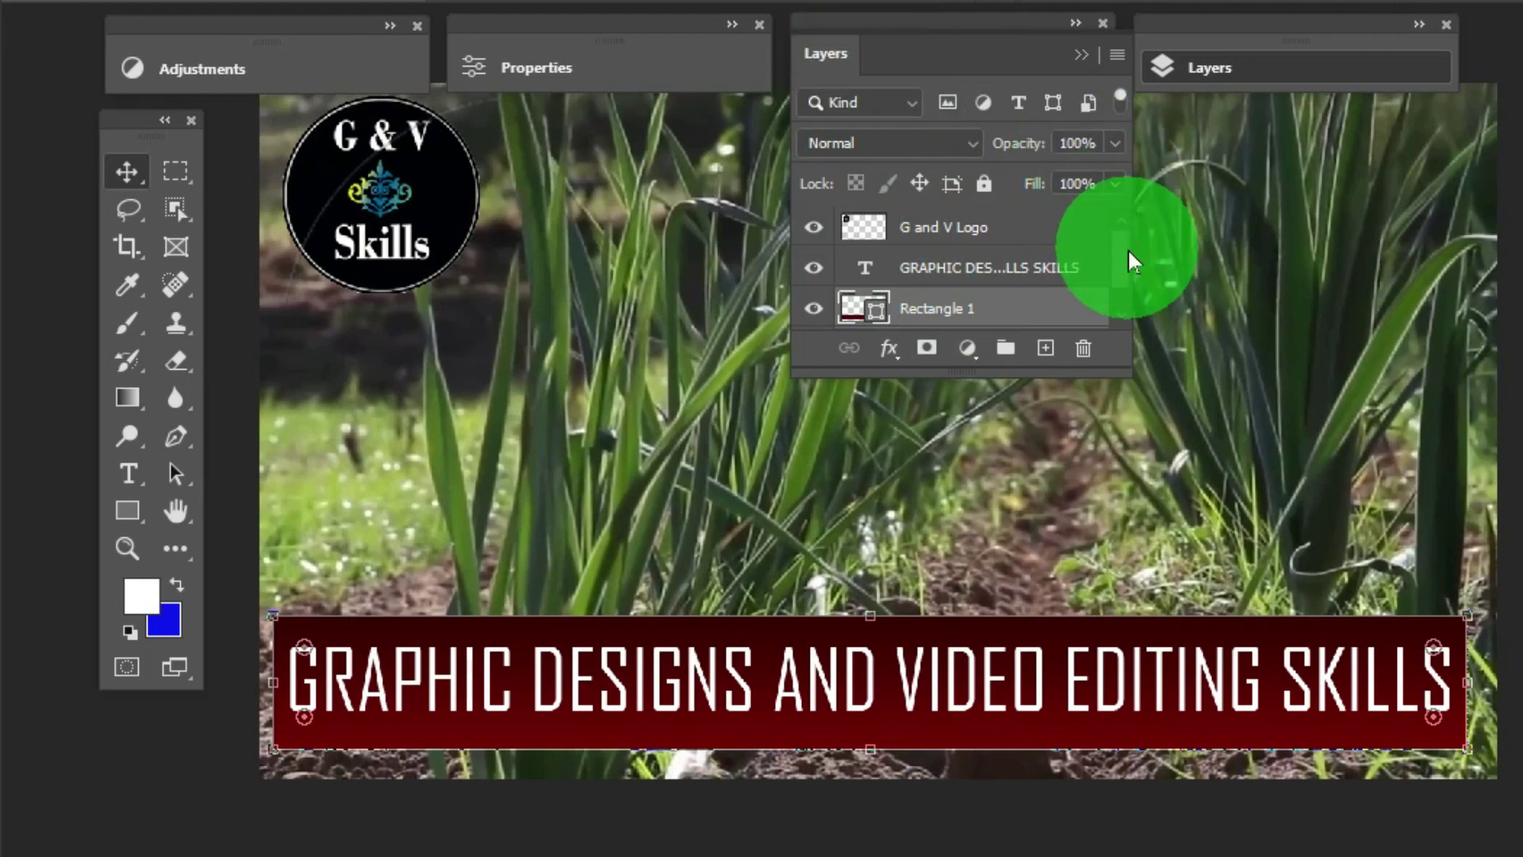
scroll(1131, 270, "down", 1)
scroll(1110, 254, "up", 1)
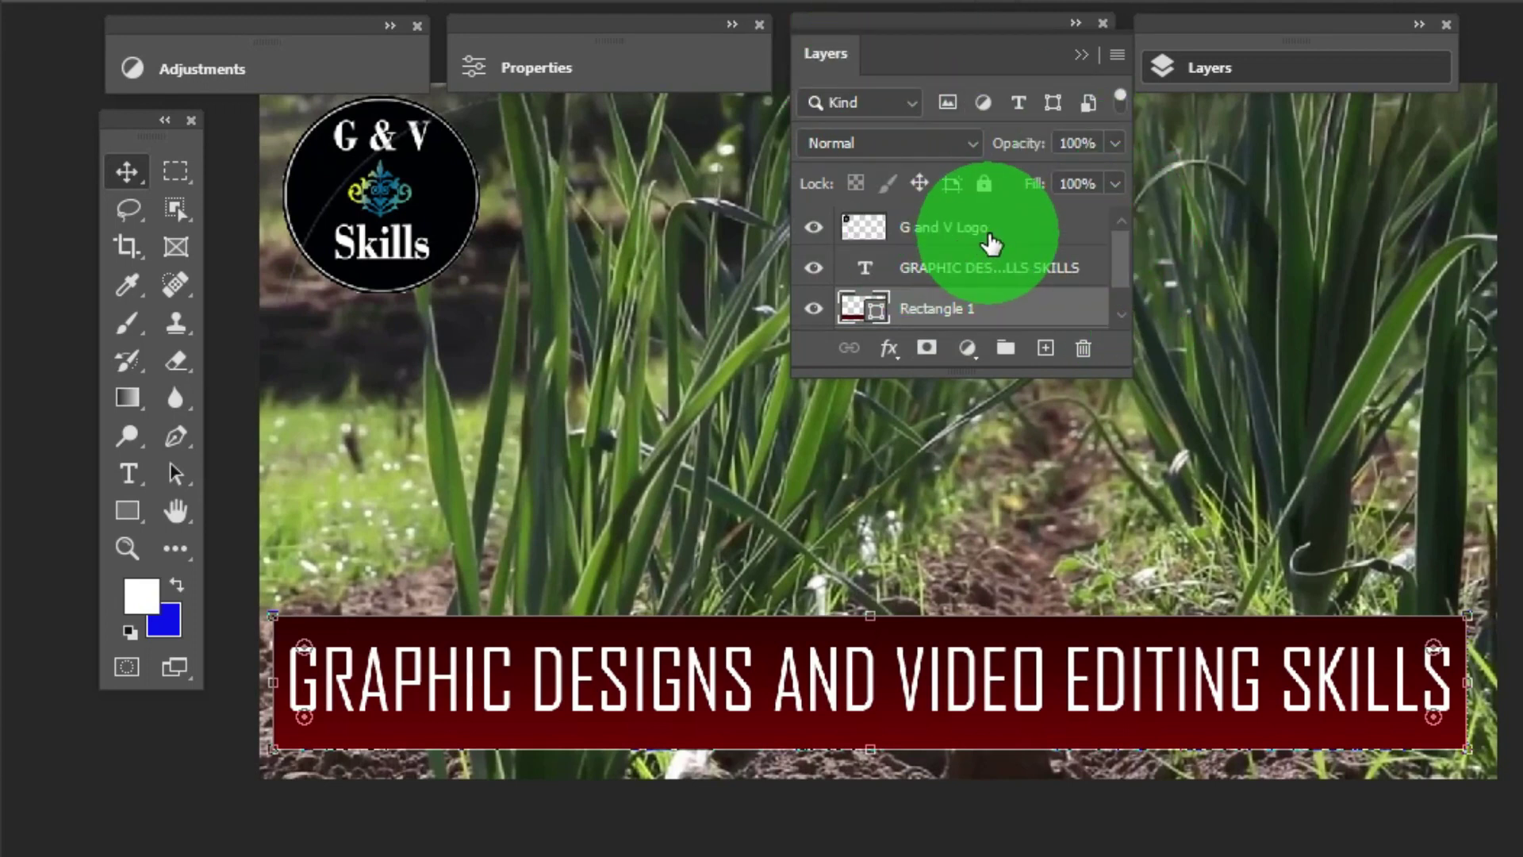
left_click(1082, 57)
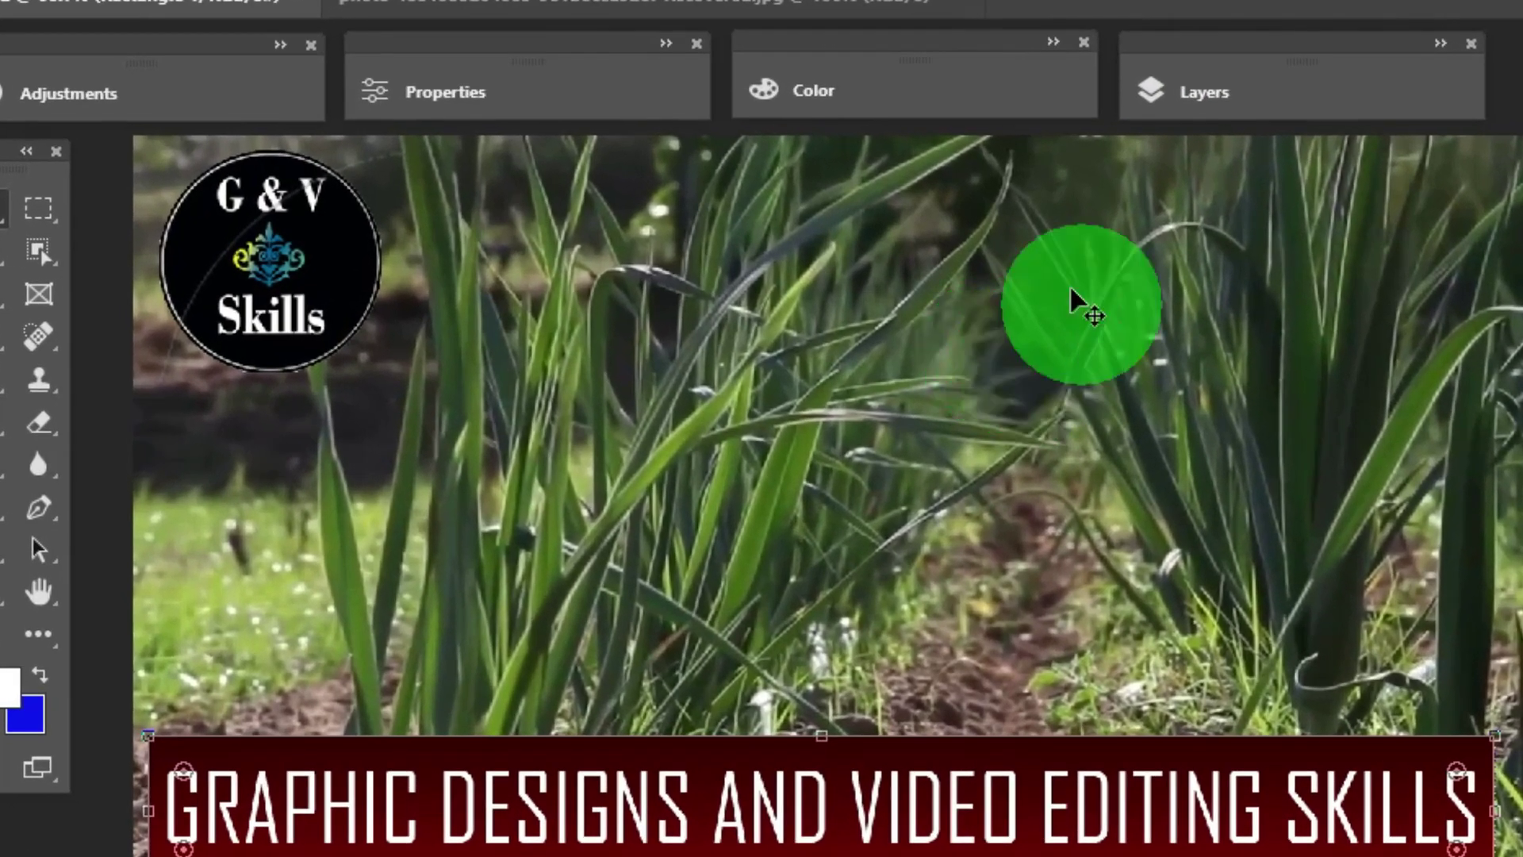
left_click(769, 95)
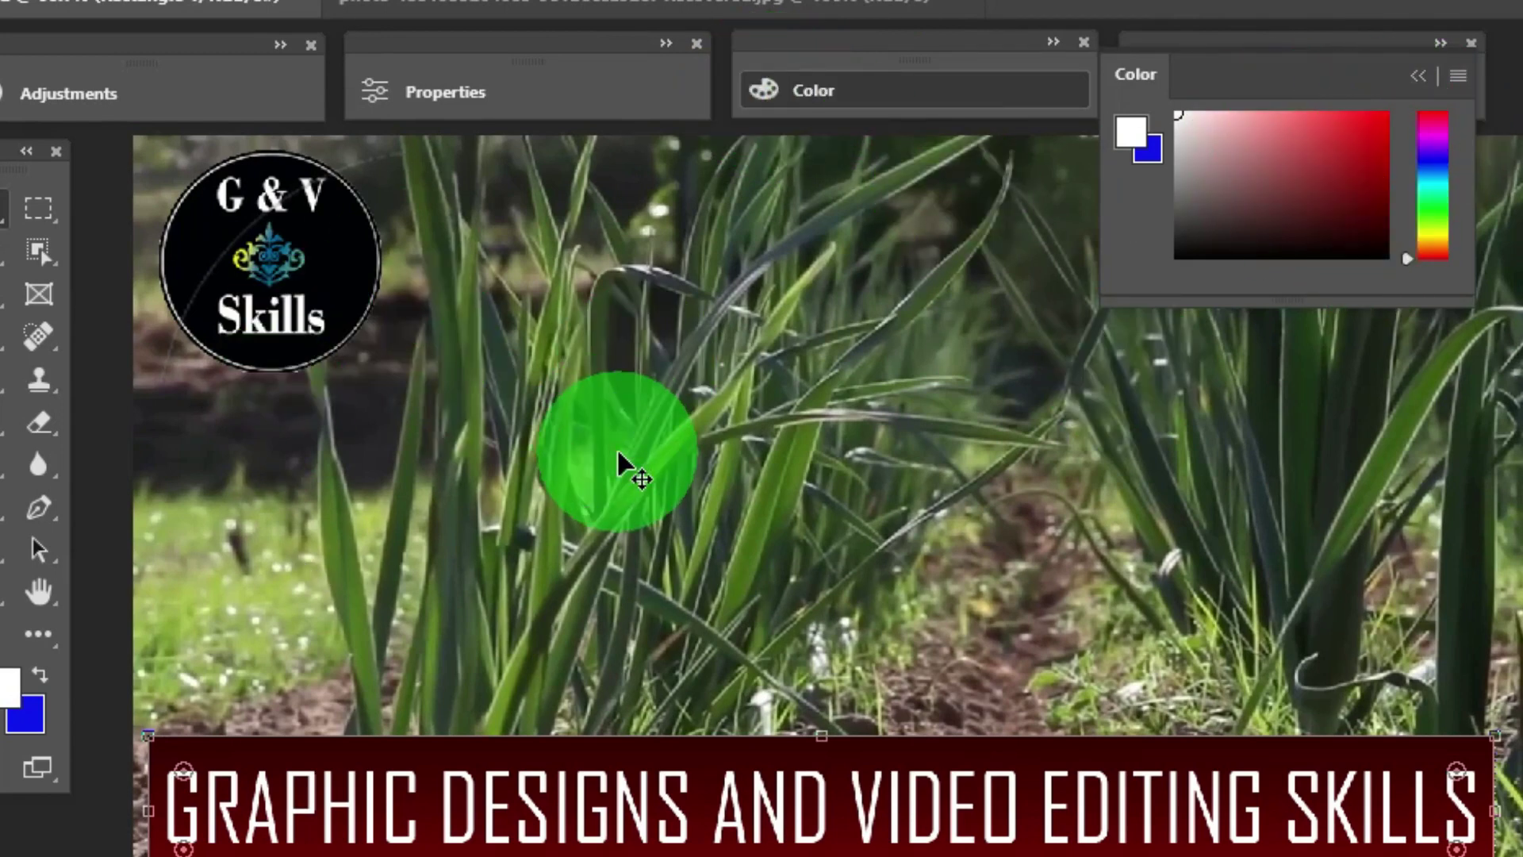
left_click(773, 99)
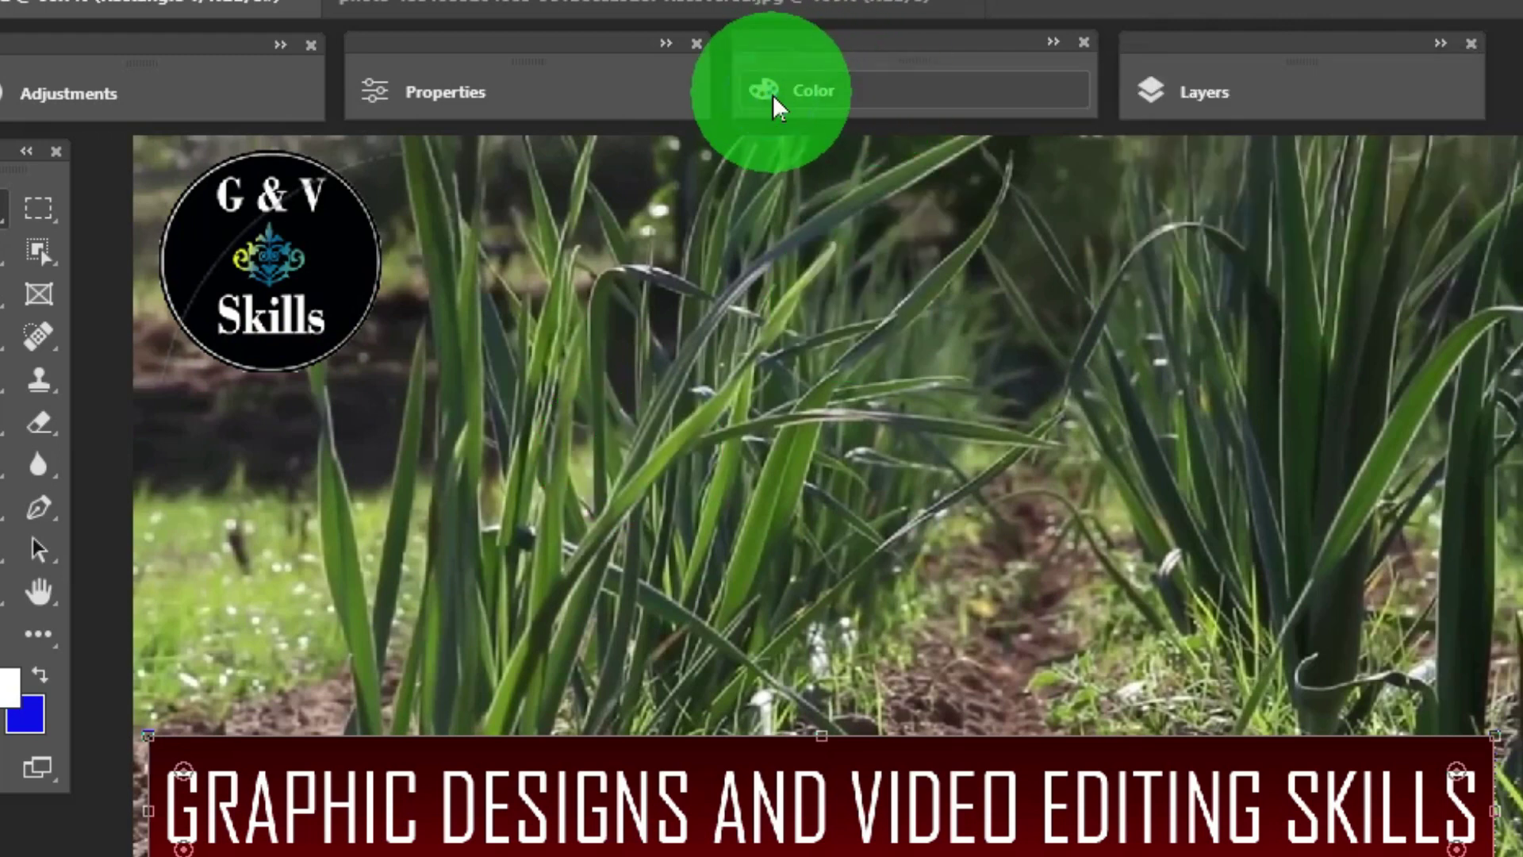
left_click(442, 94)
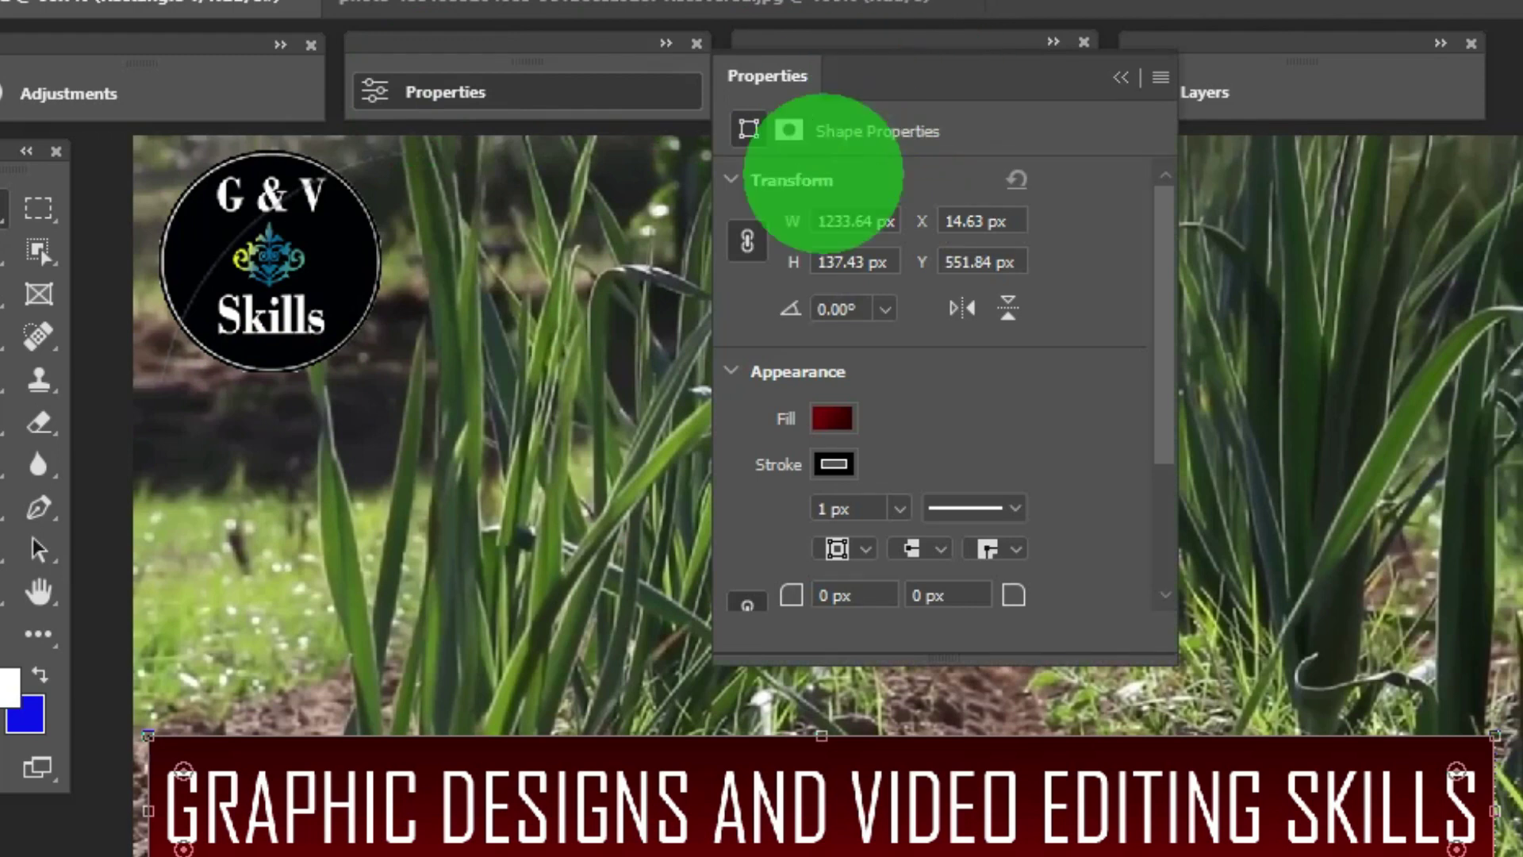
left_click(374, 86)
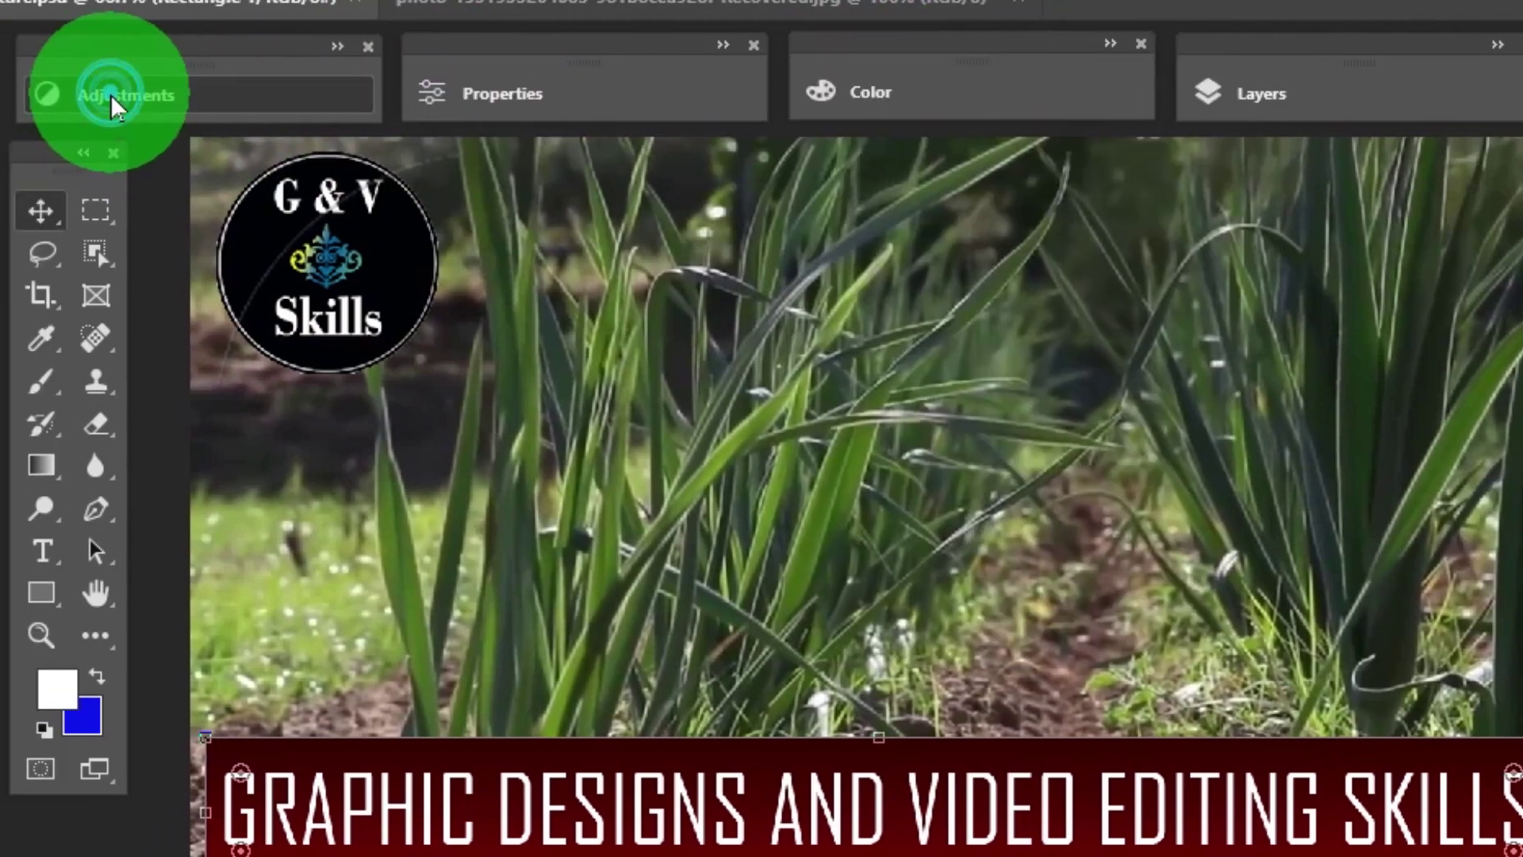
left_click(111, 94)
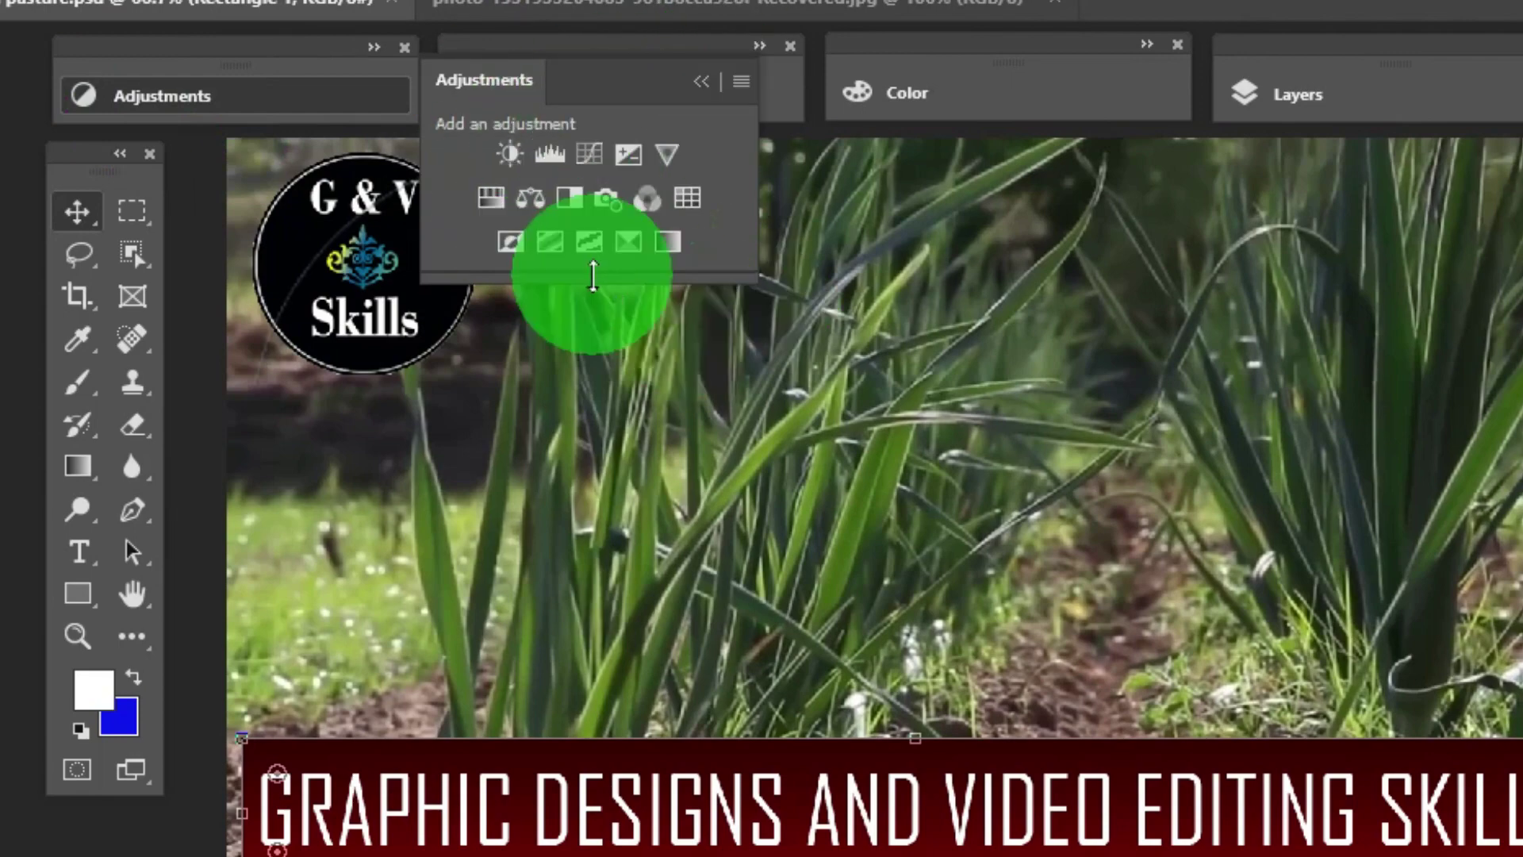
left_click(173, 90)
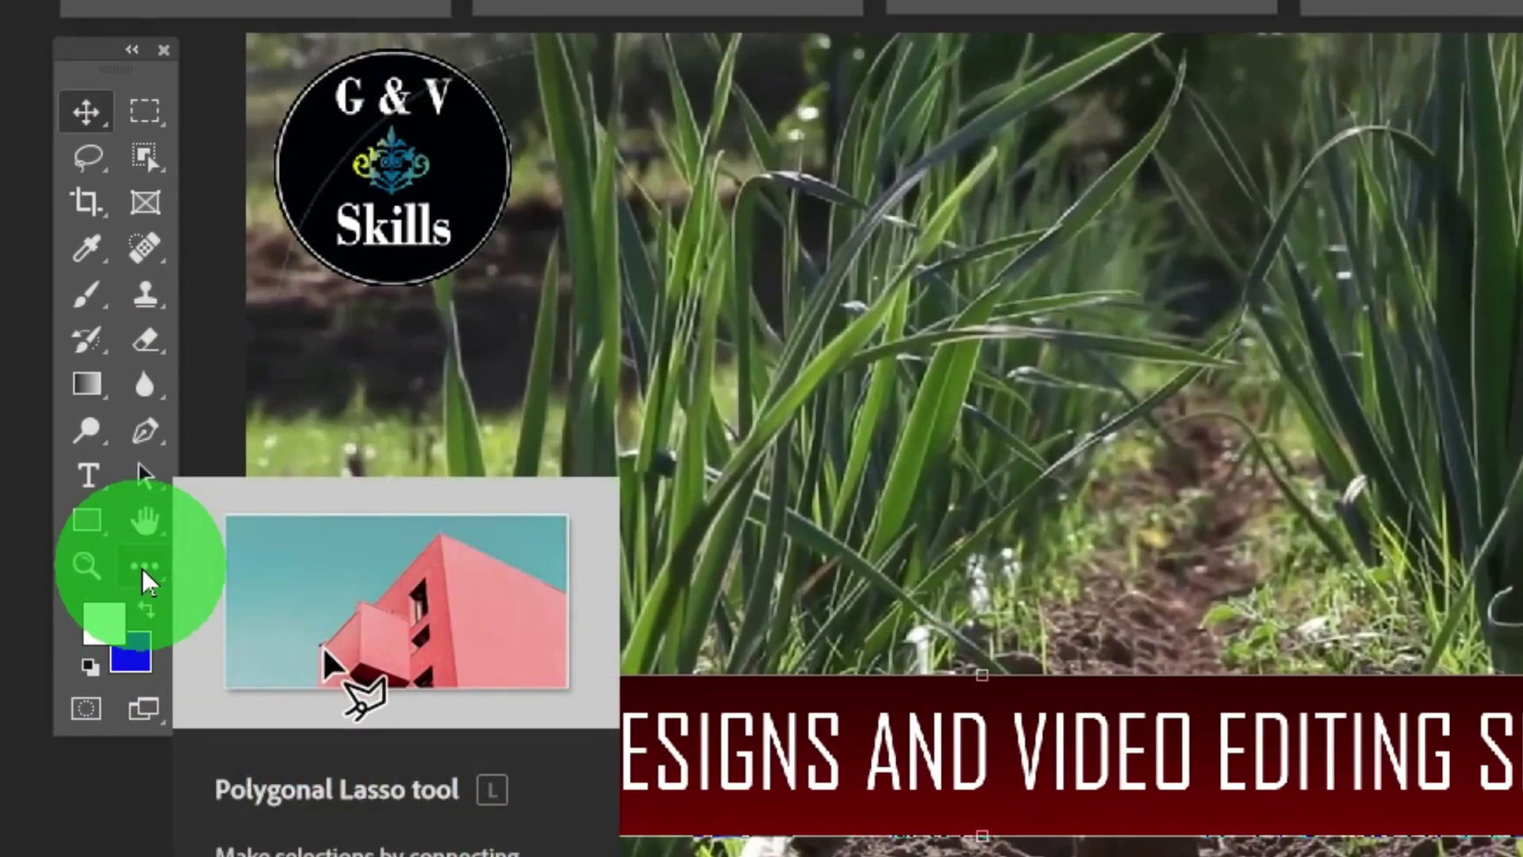
Examine the Customize Toolbar dialog by choosing Edit Toolbar from the extra tools, and dismiss it without changes
left_click(141, 568)
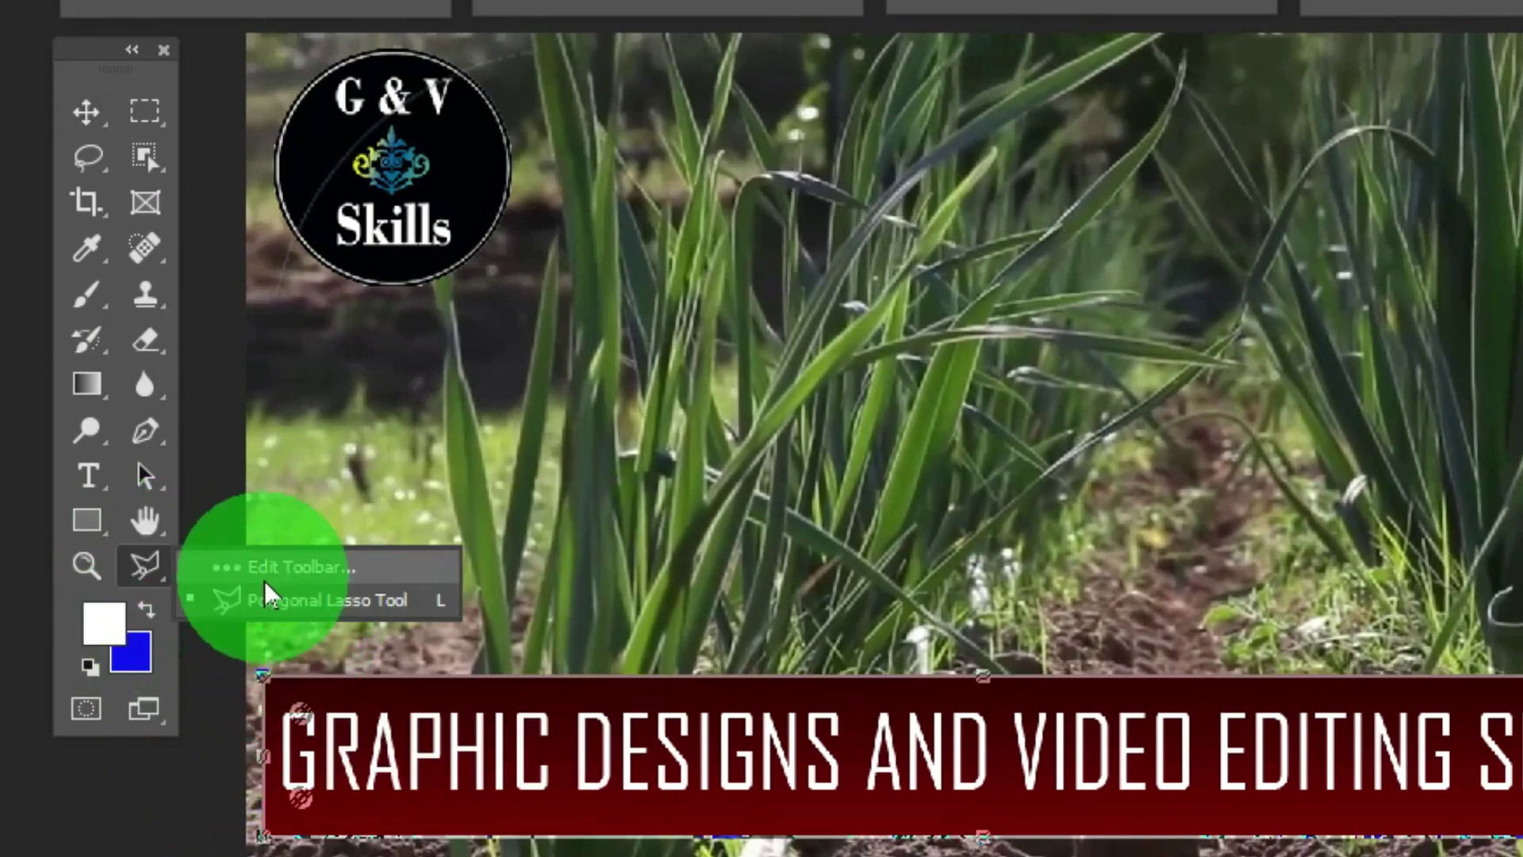
left_click(297, 575)
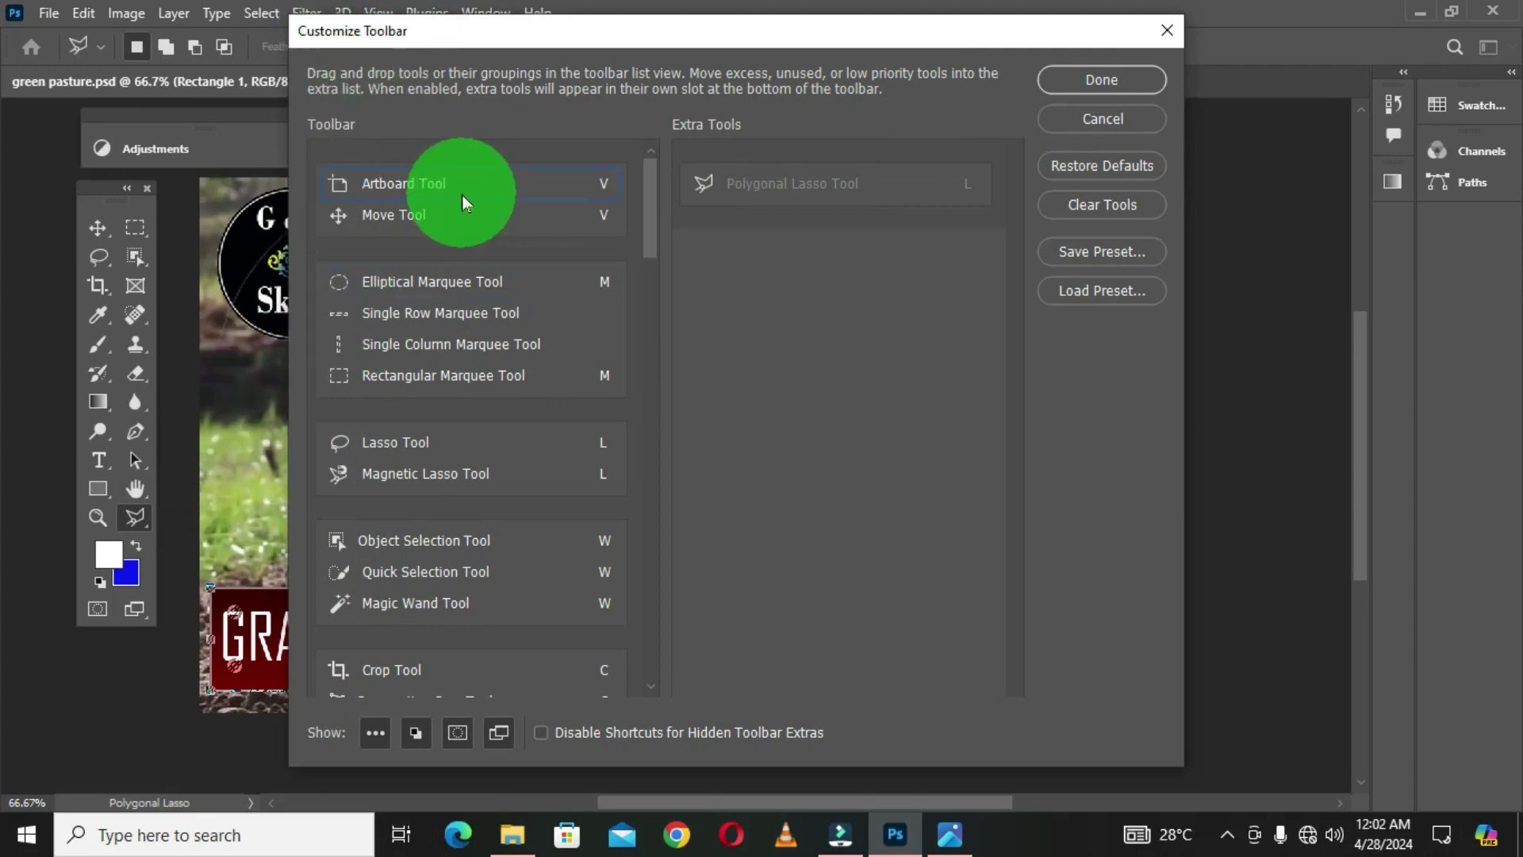
key("Escape")
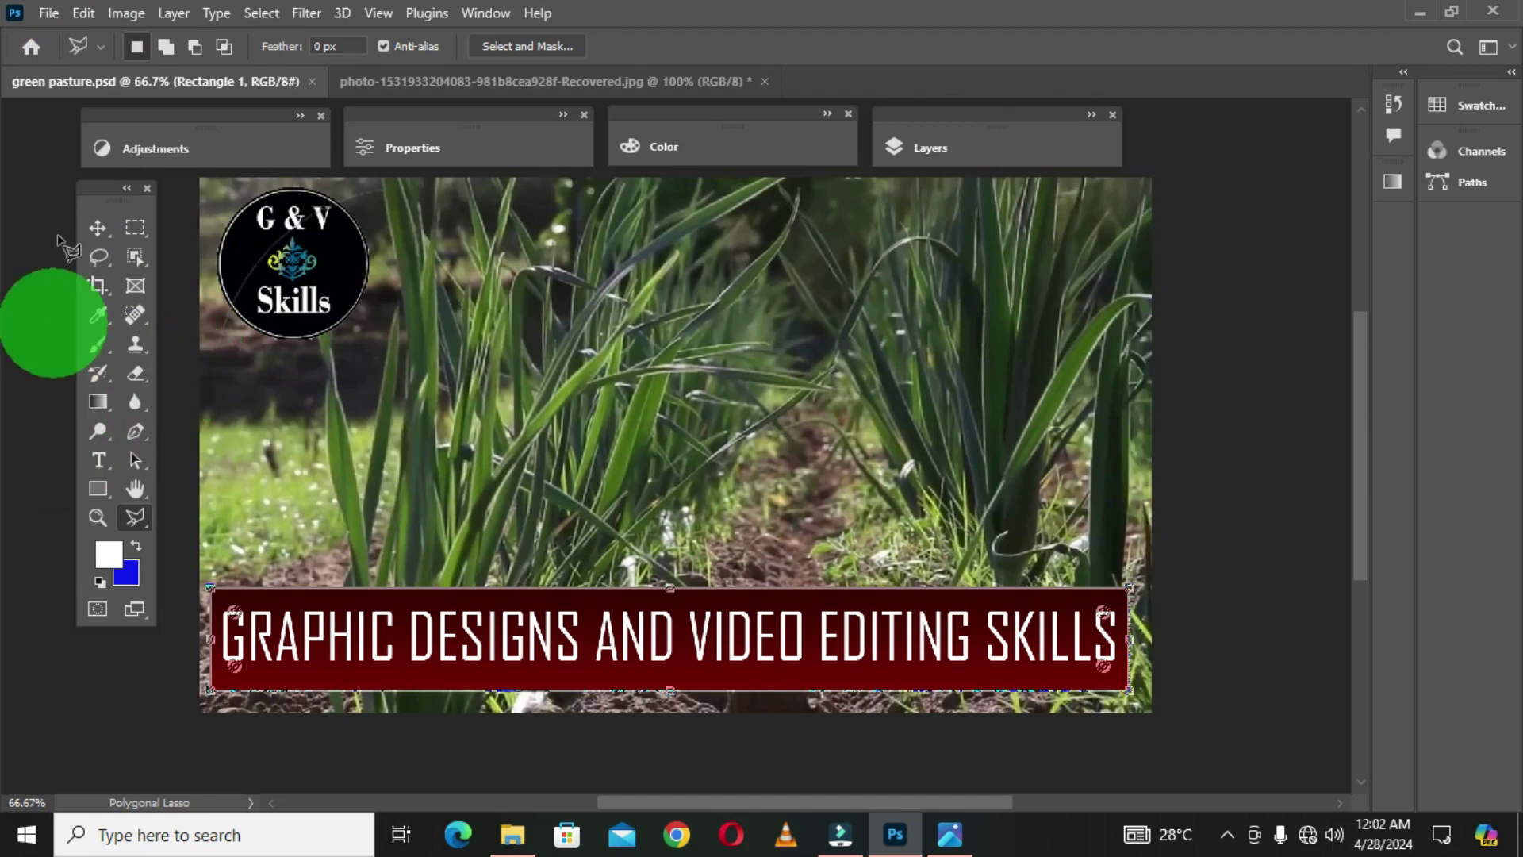
Open the Customize Toolbar dialog and place the Artboard Tool below the Move Tool in their group
left_click(83, 24)
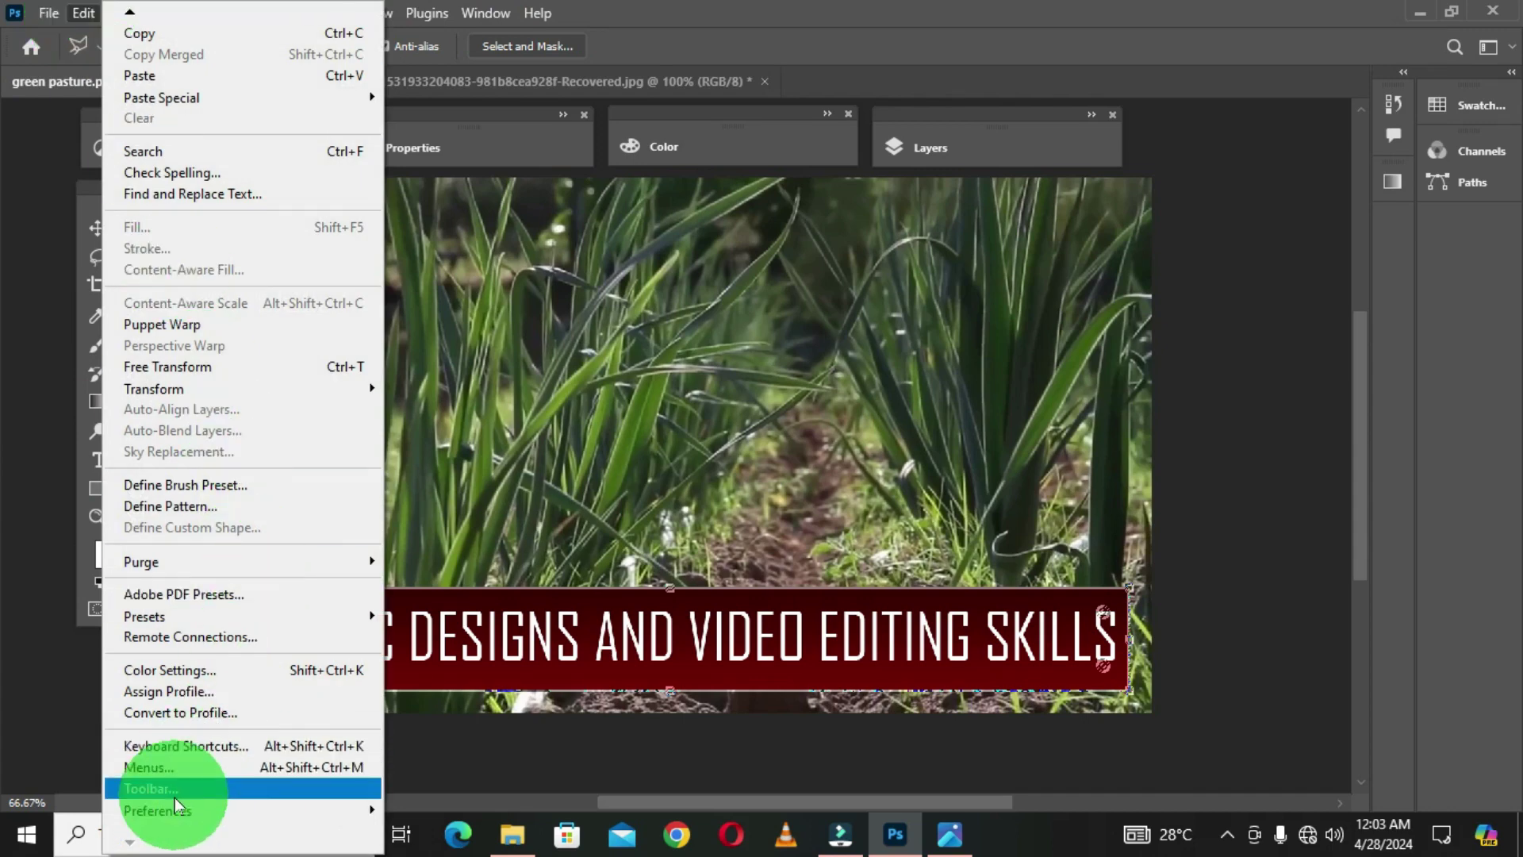
left_click(225, 795)
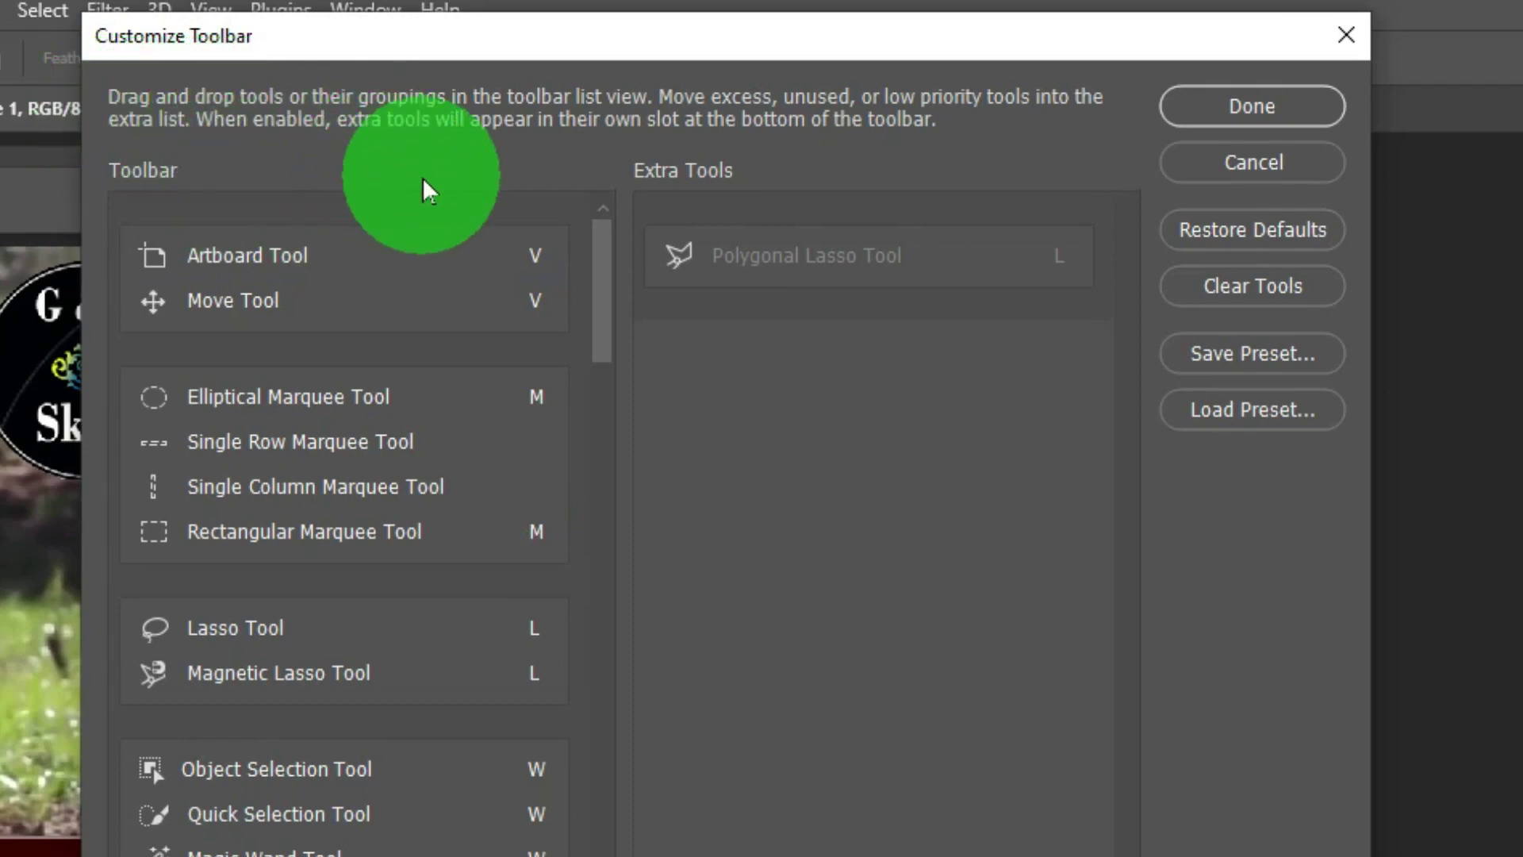
left_click_drag(560, 264, 716, 106)
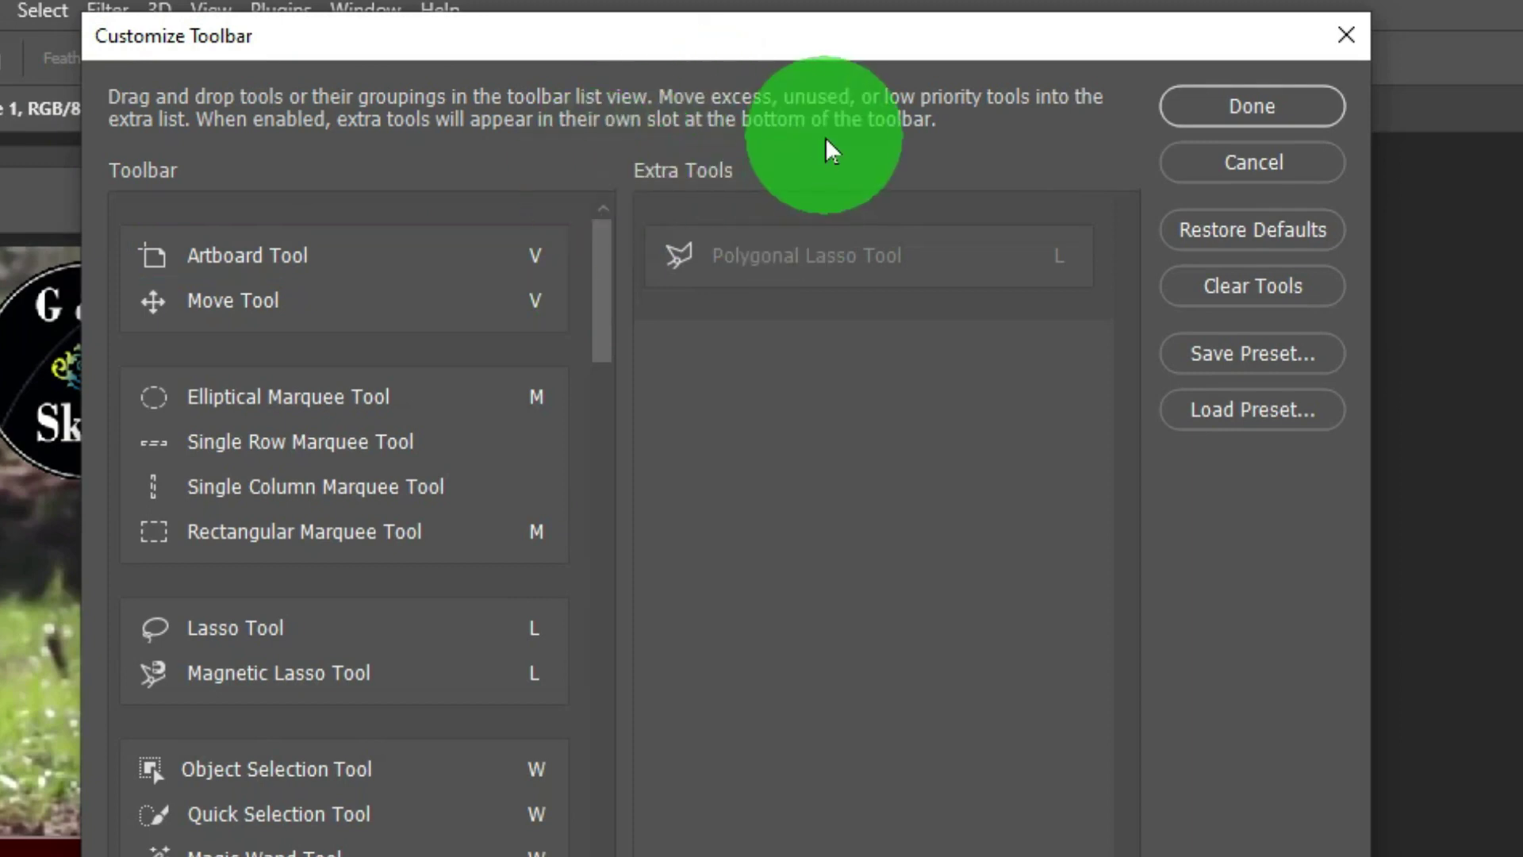
mouse_move(498, 230)
left_mouse_down()
mouse_move(313, 258)
mouse_move(114, 139)
mouse_move(882, 313)
mouse_move(755, 363)
mouse_move(224, 160)
mouse_move(300, 189)
mouse_move(370, 181)
left_mouse_up()
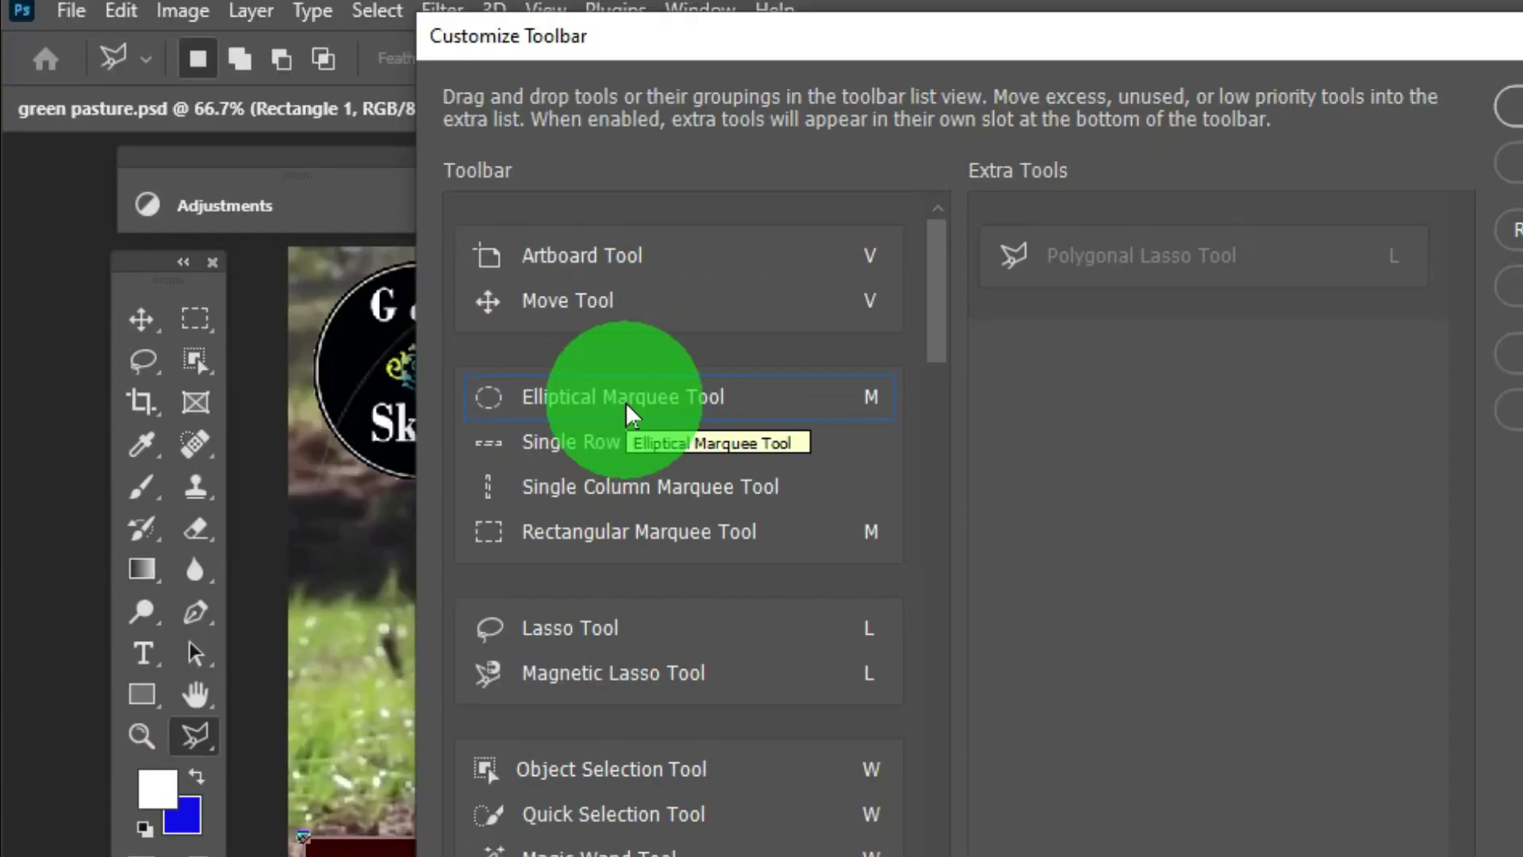
left_click_drag(939, 287, 872, 353)
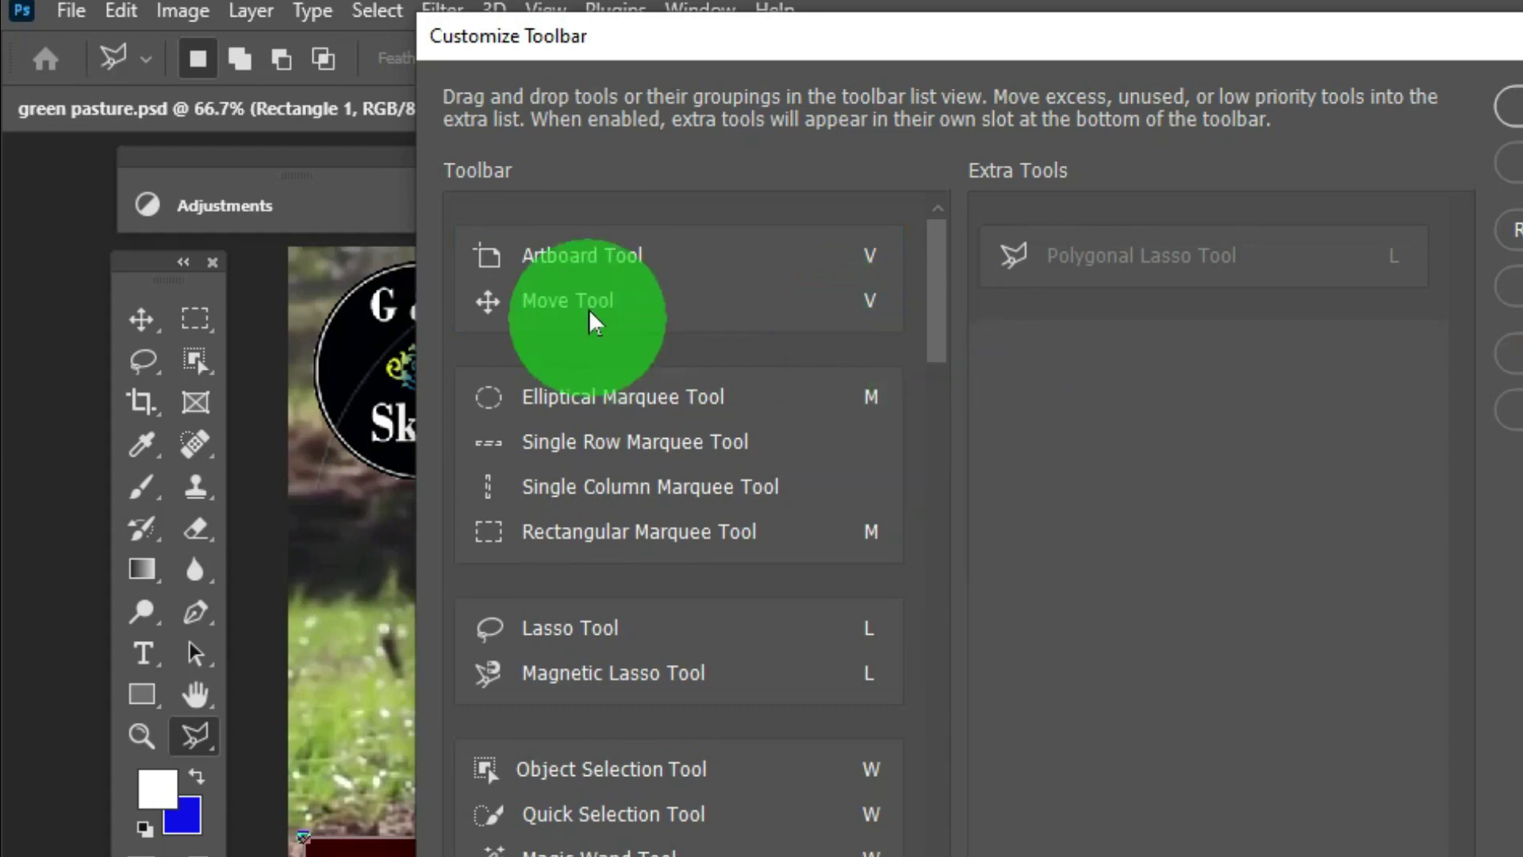
left_click(661, 297)
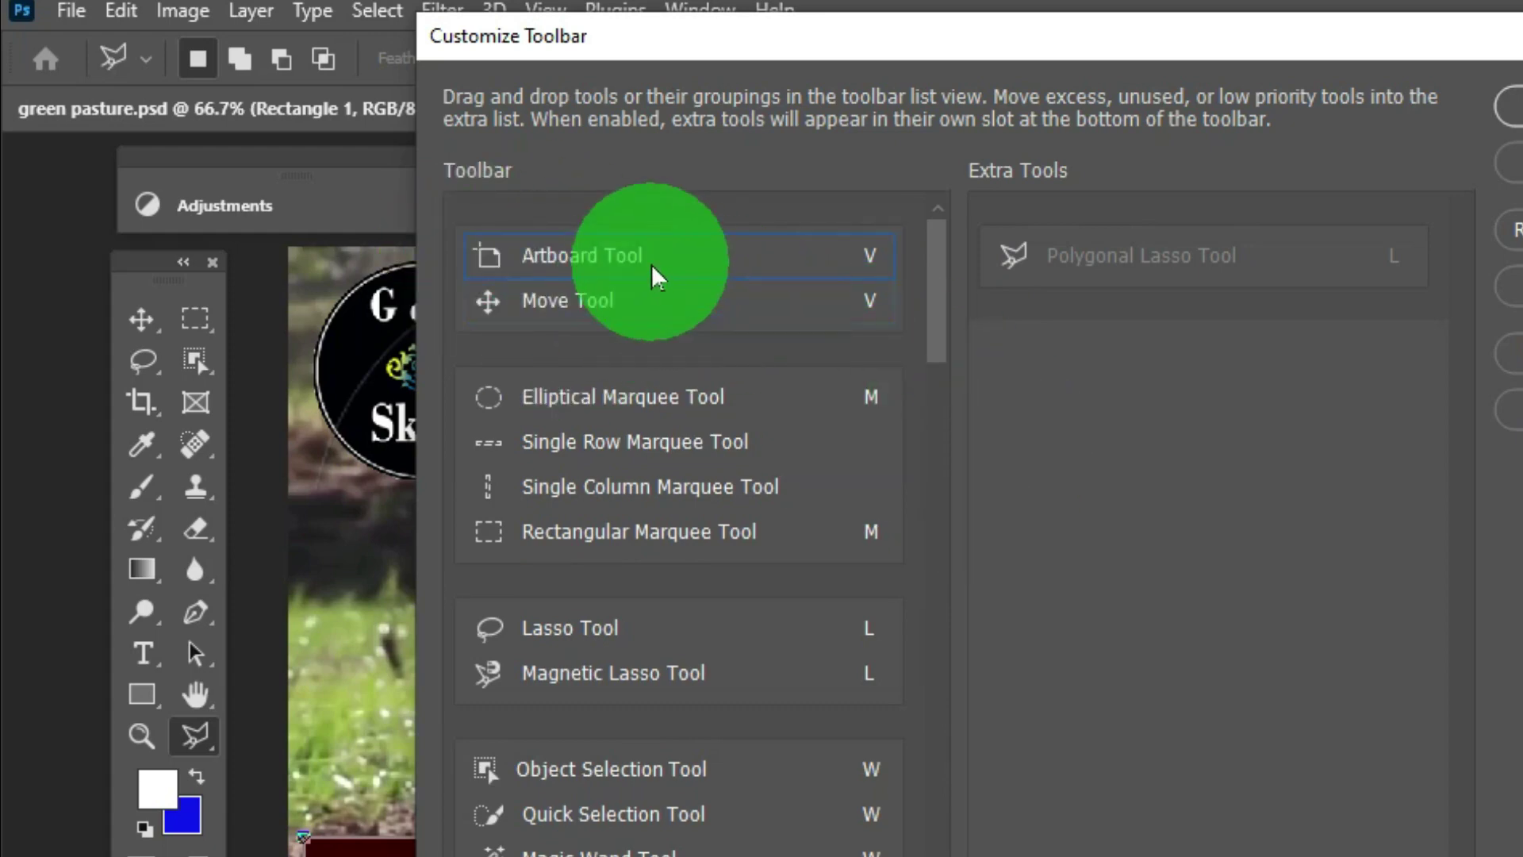
left_click(657, 261)
left_click_drag(657, 261, 656, 306)
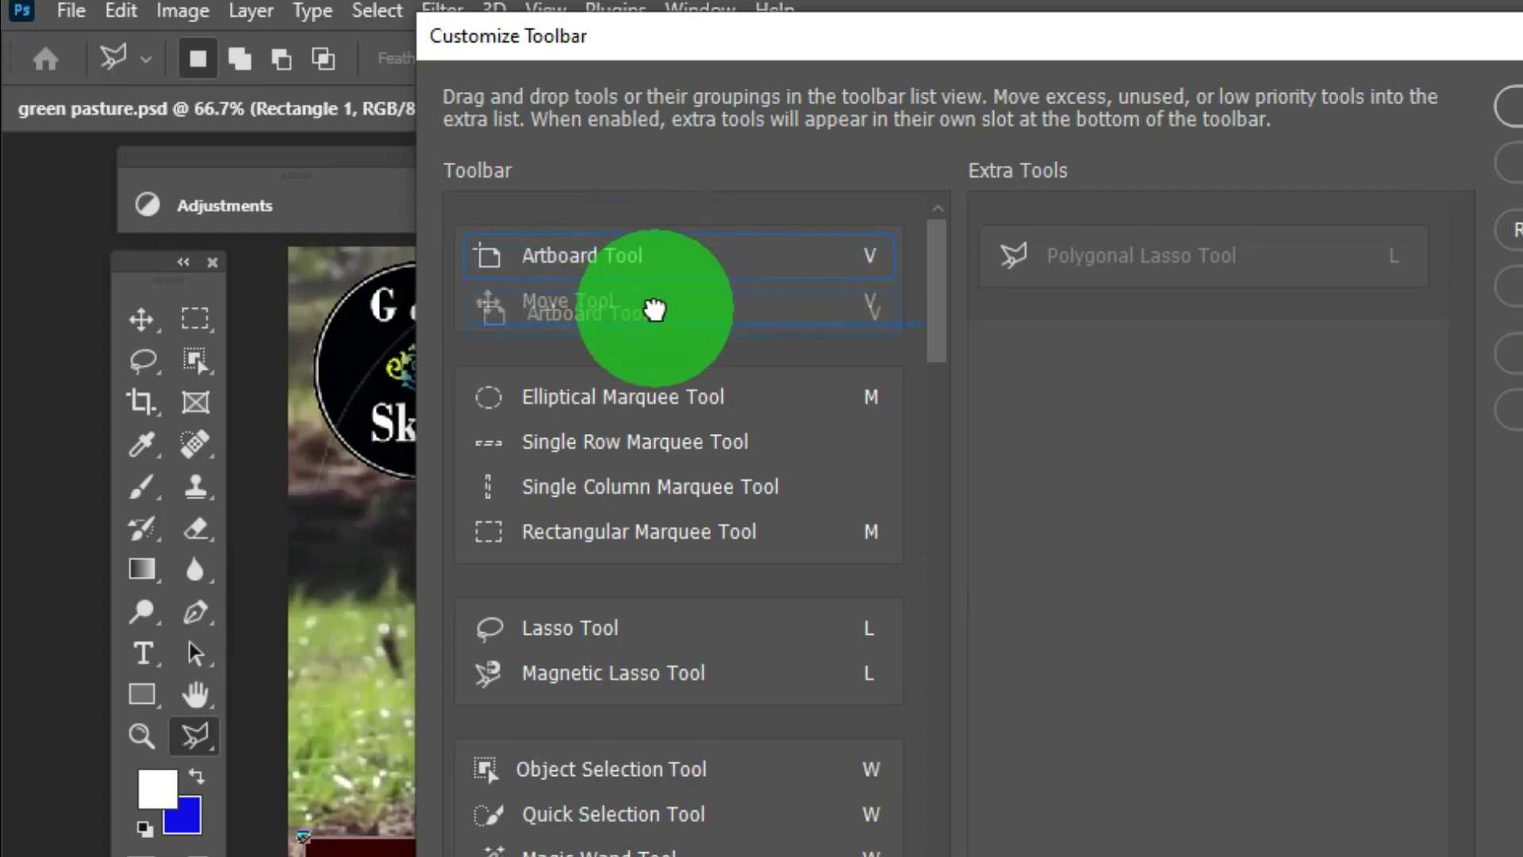
Reorder the marquee group so Elliptical follows Single Row Marquee and Rectangular sits above Single Column Marquee
left_click(809, 551)
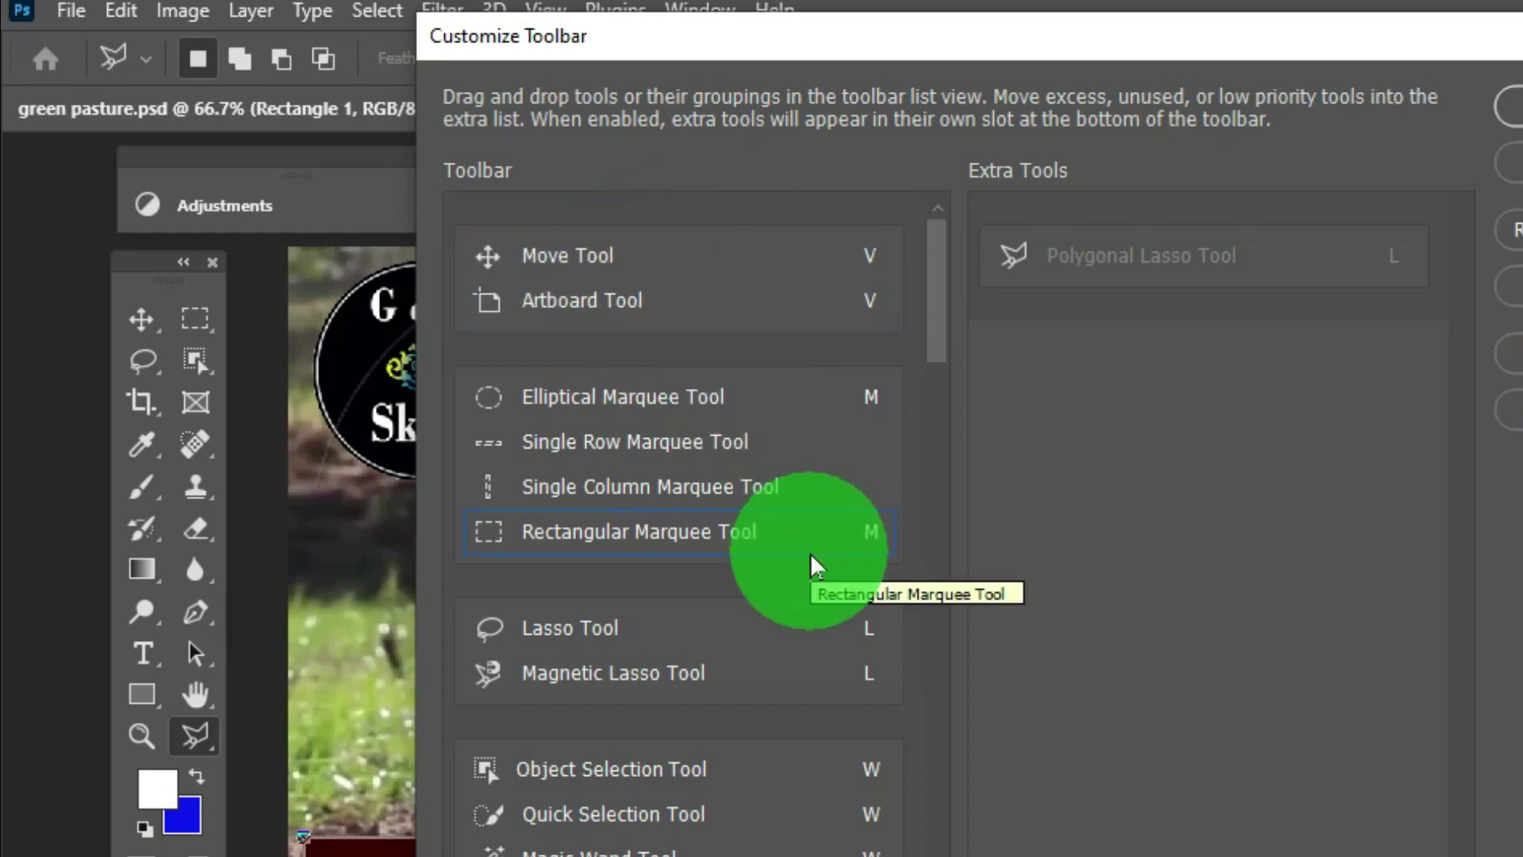
left_click_drag(646, 401, 646, 453)
left_click_drag(697, 548, 867, 516)
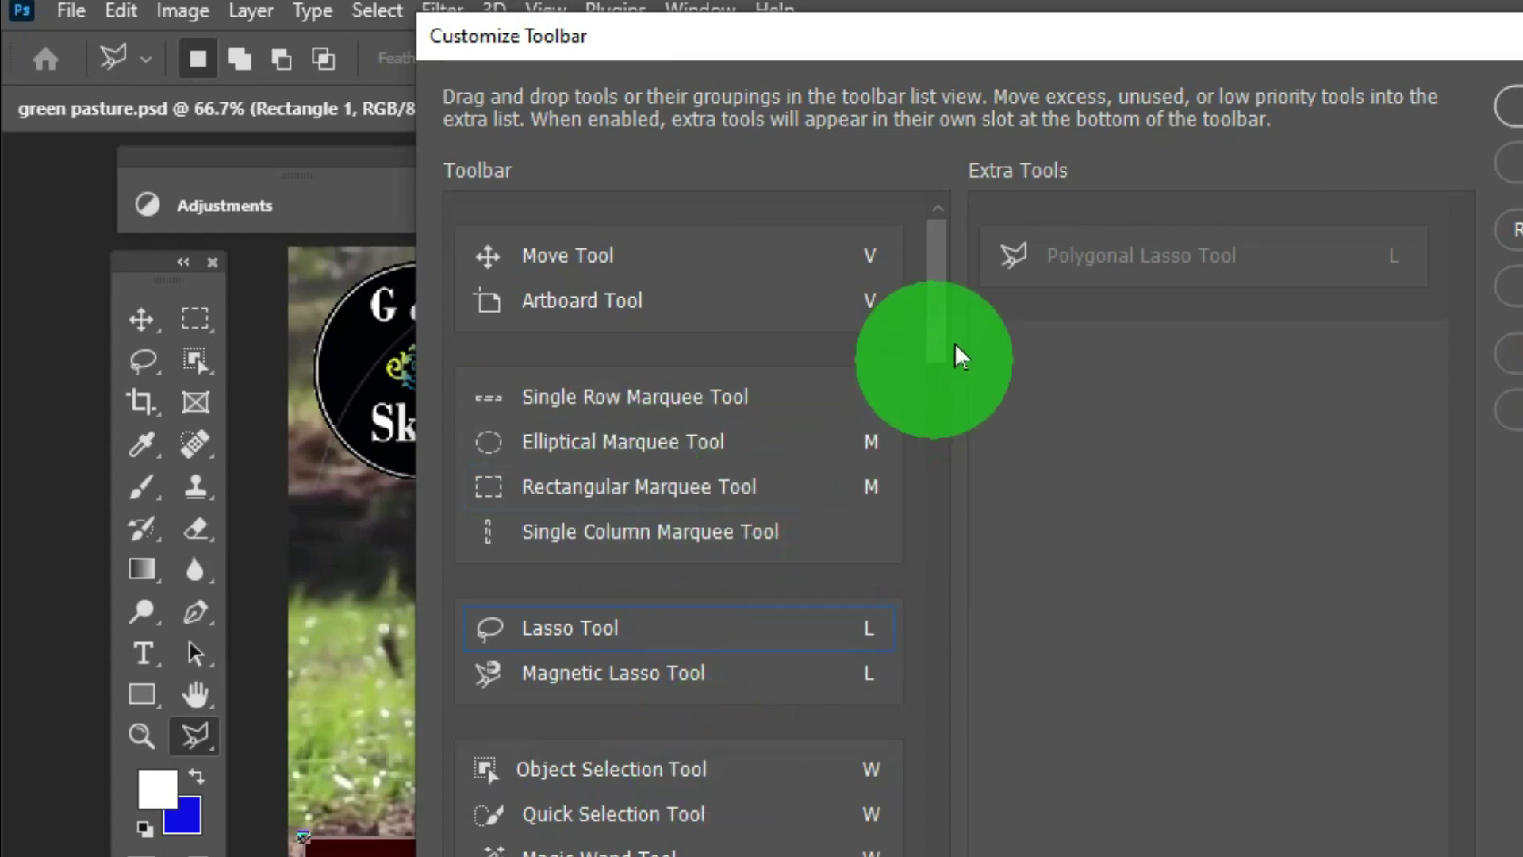
Place the Crop Tool below the Perspective Crop Tool in the crop and slice group
left_click_drag(935, 290, 936, 319)
left_click_drag(942, 354, 714, 421)
left_click_drag(569, 362, 639, 460)
left_click(558, 437)
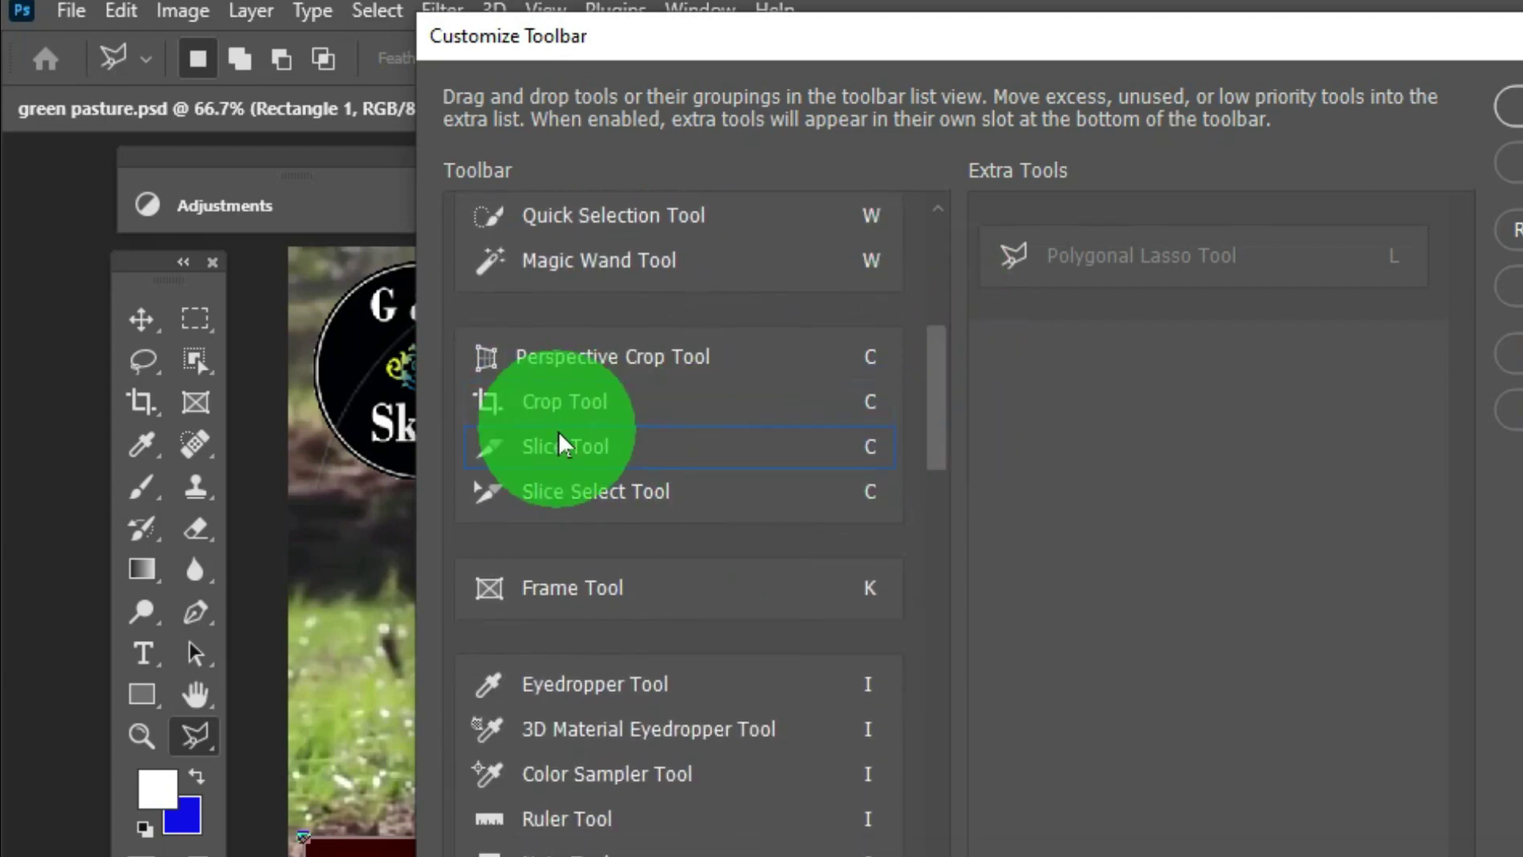
left_click(759, 389)
left_click_drag(759, 388, 955, 231)
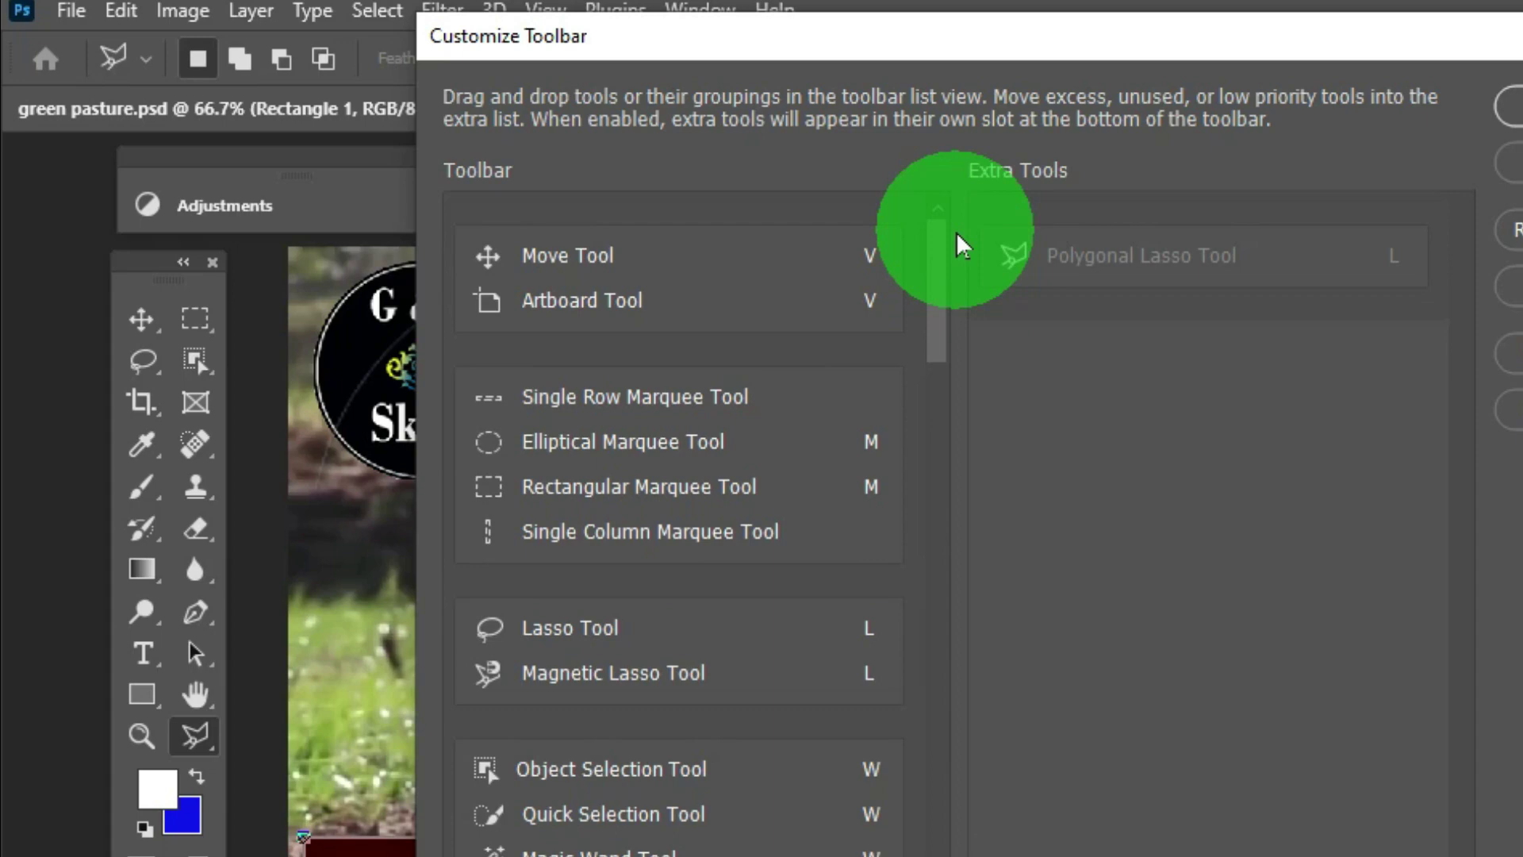
Move the whole marquee tool group above the Move and Artboard group, making it first in the toolbar
left_click(591, 302)
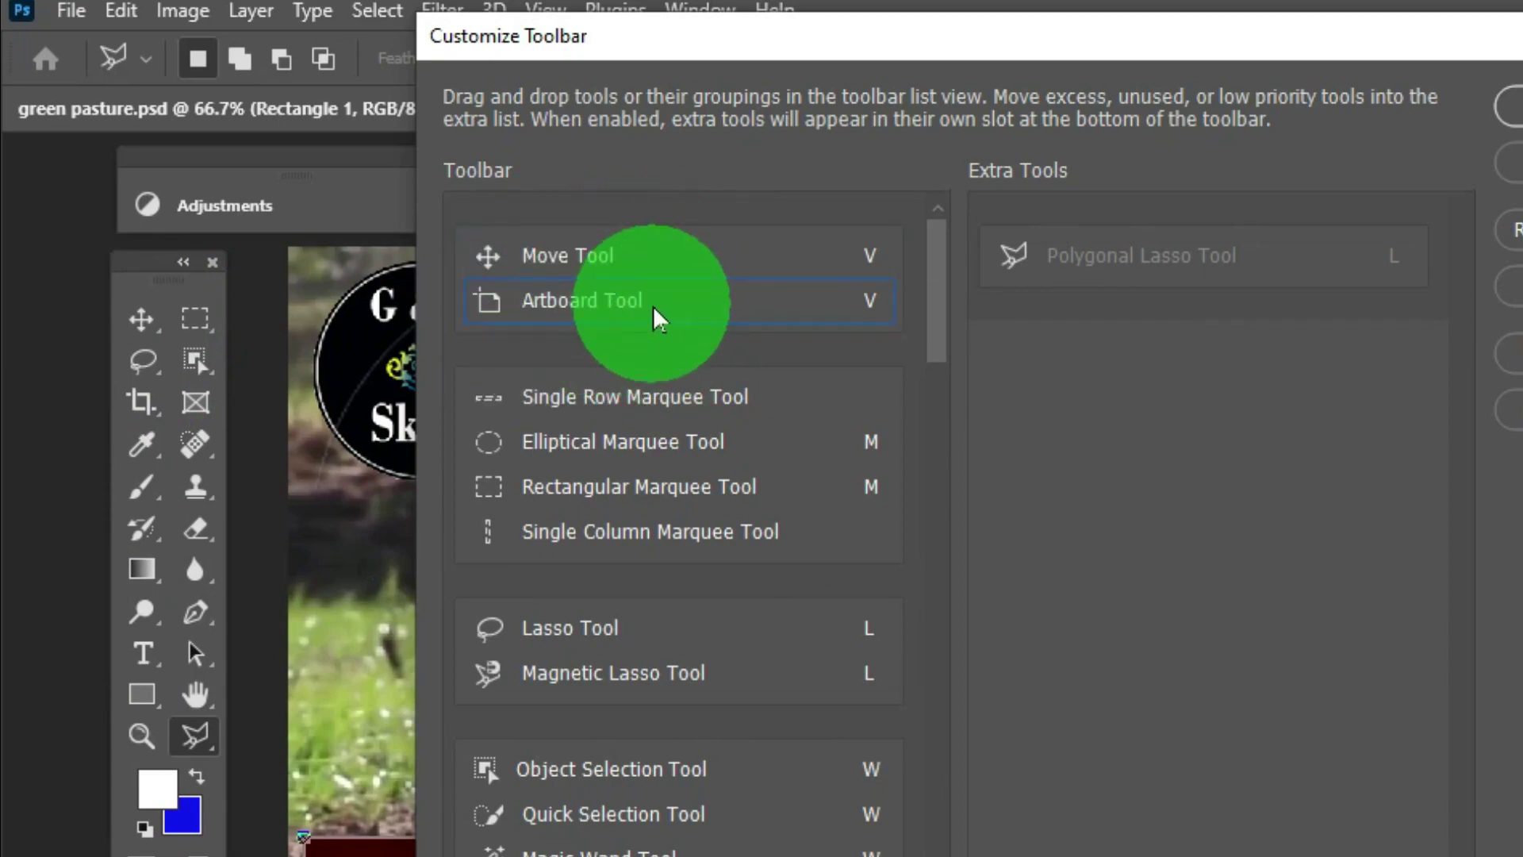
left_click(489, 540)
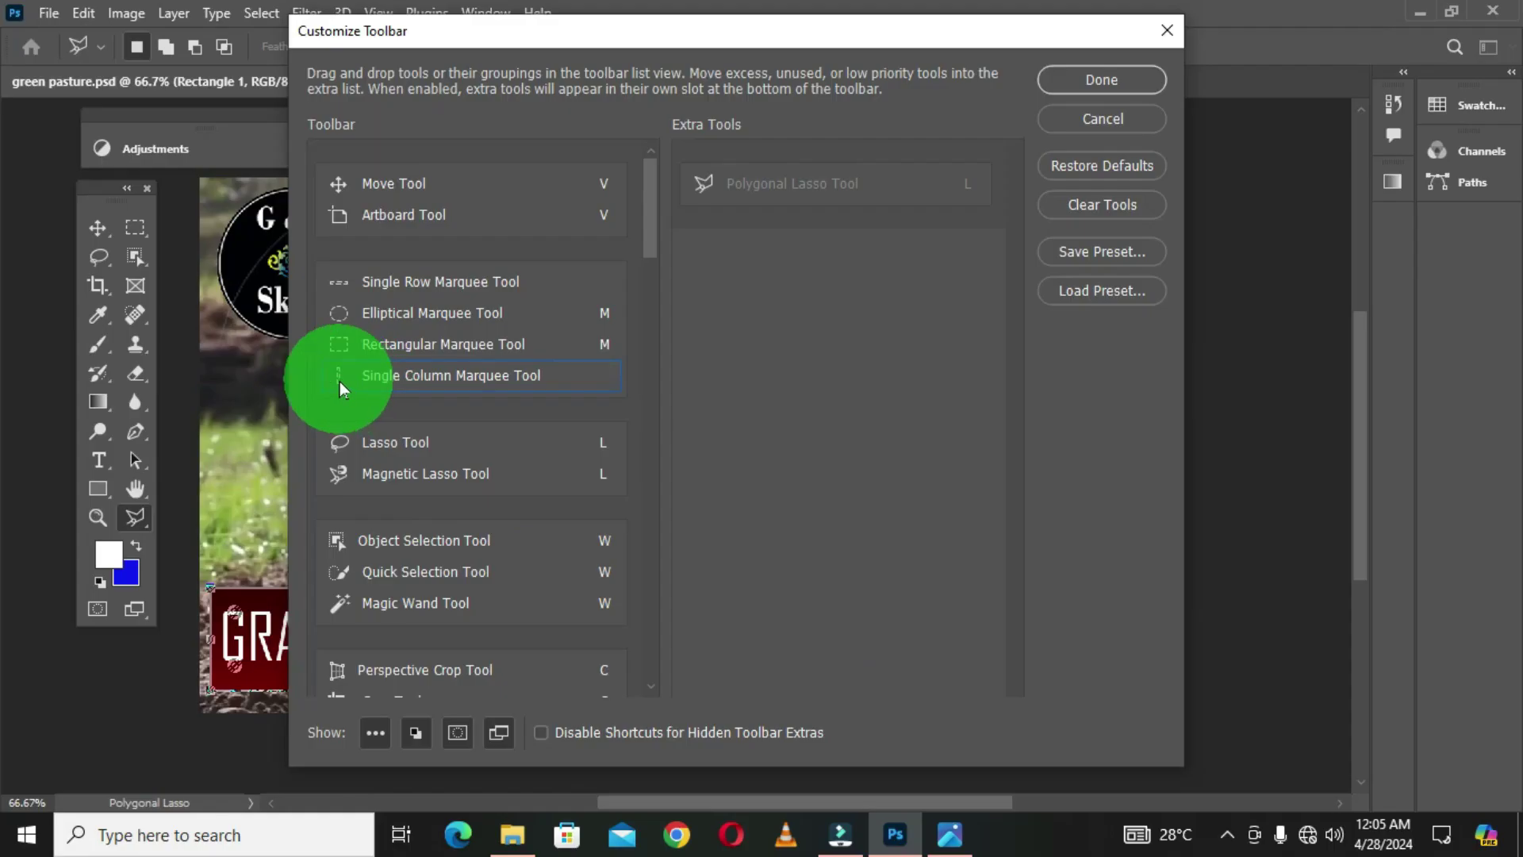
left_click(329, 348)
left_click(392, 142)
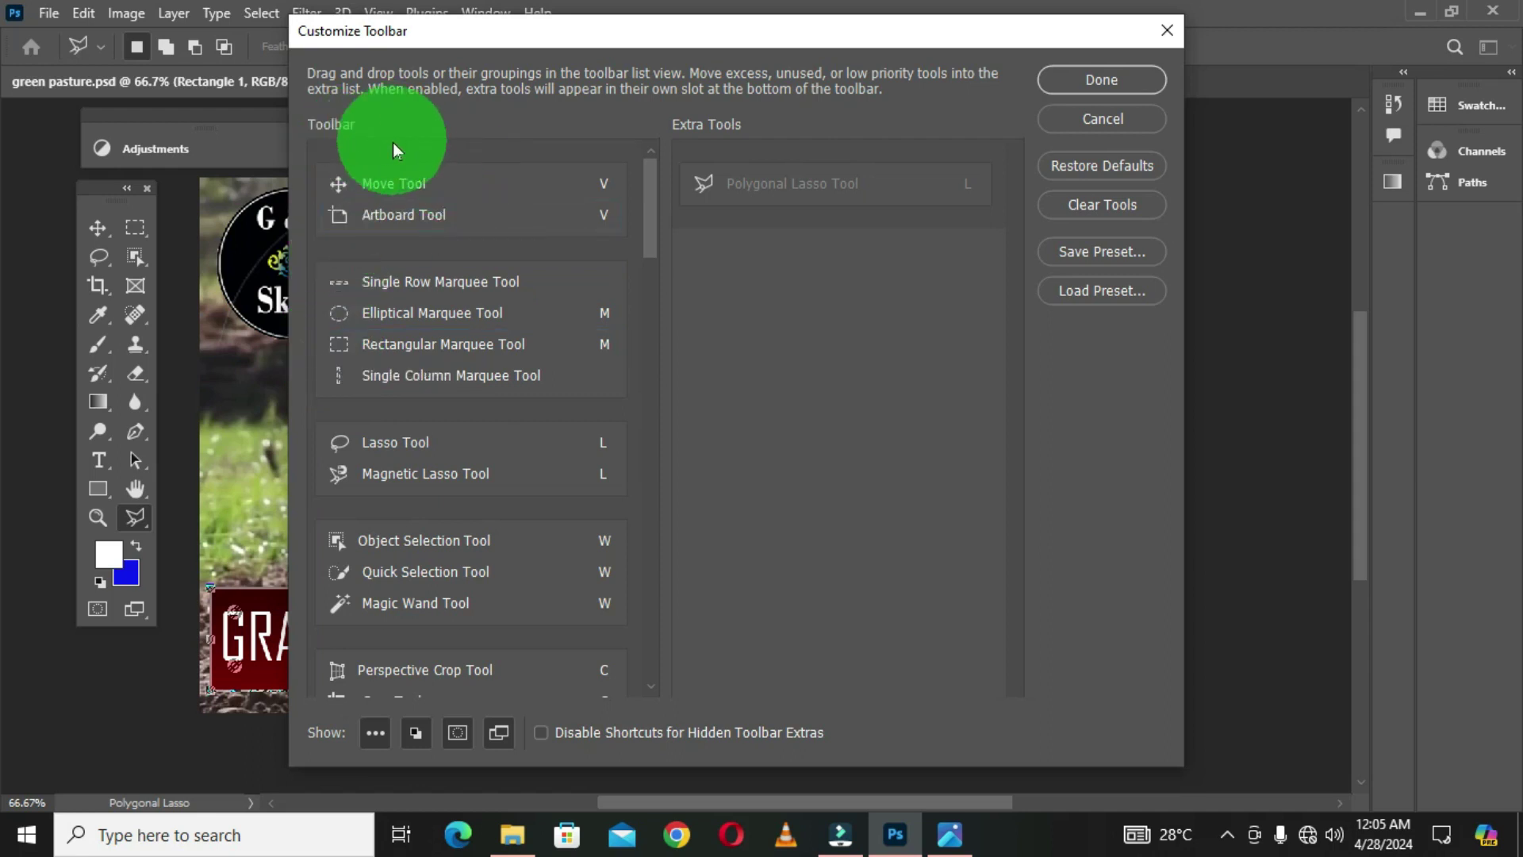
left_click(493, 250)
left_click(321, 302)
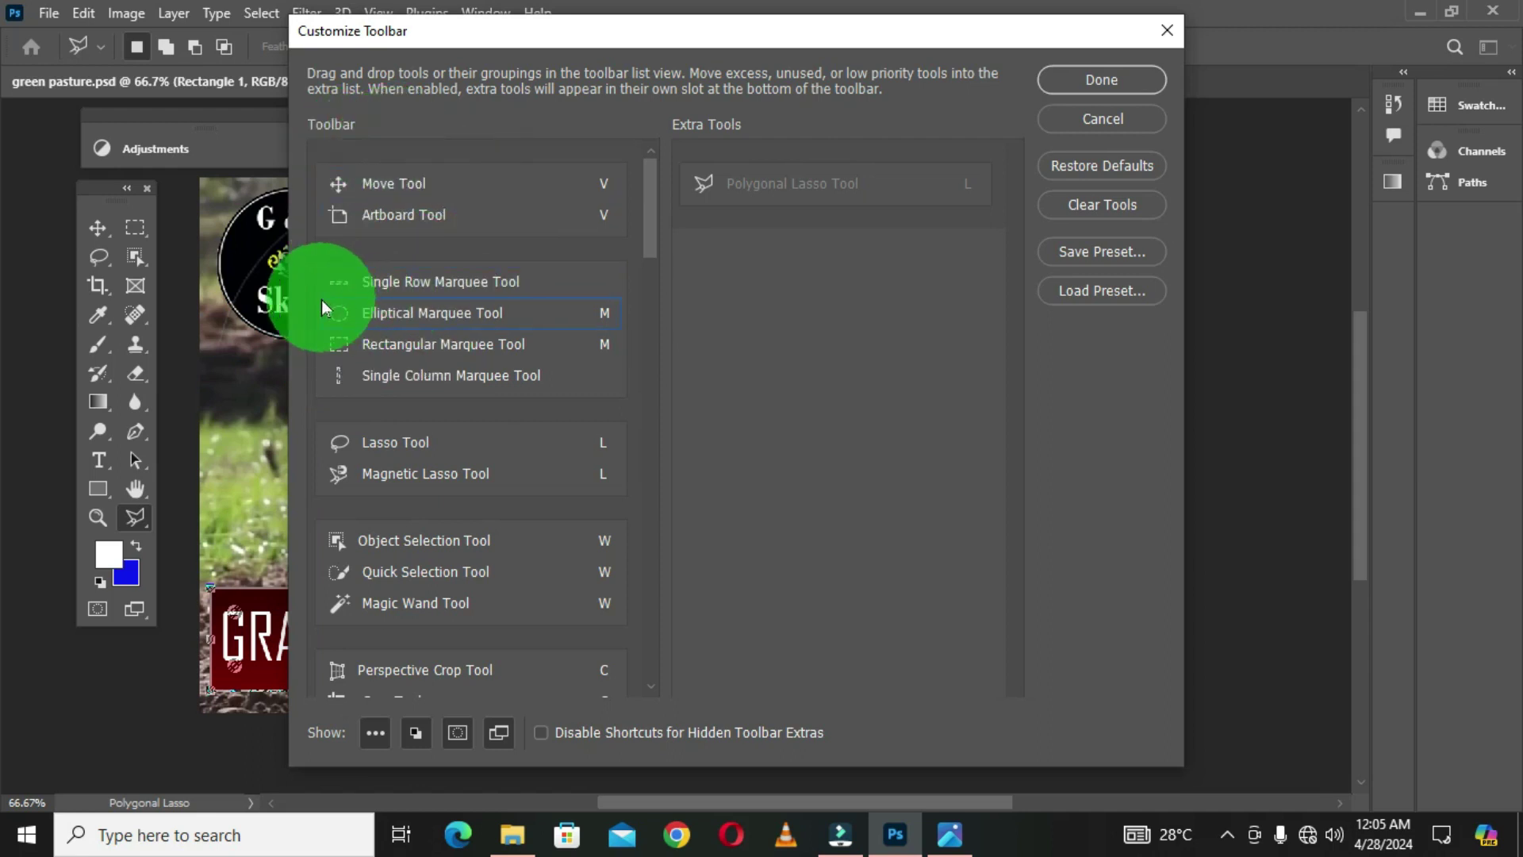
left_click(317, 339)
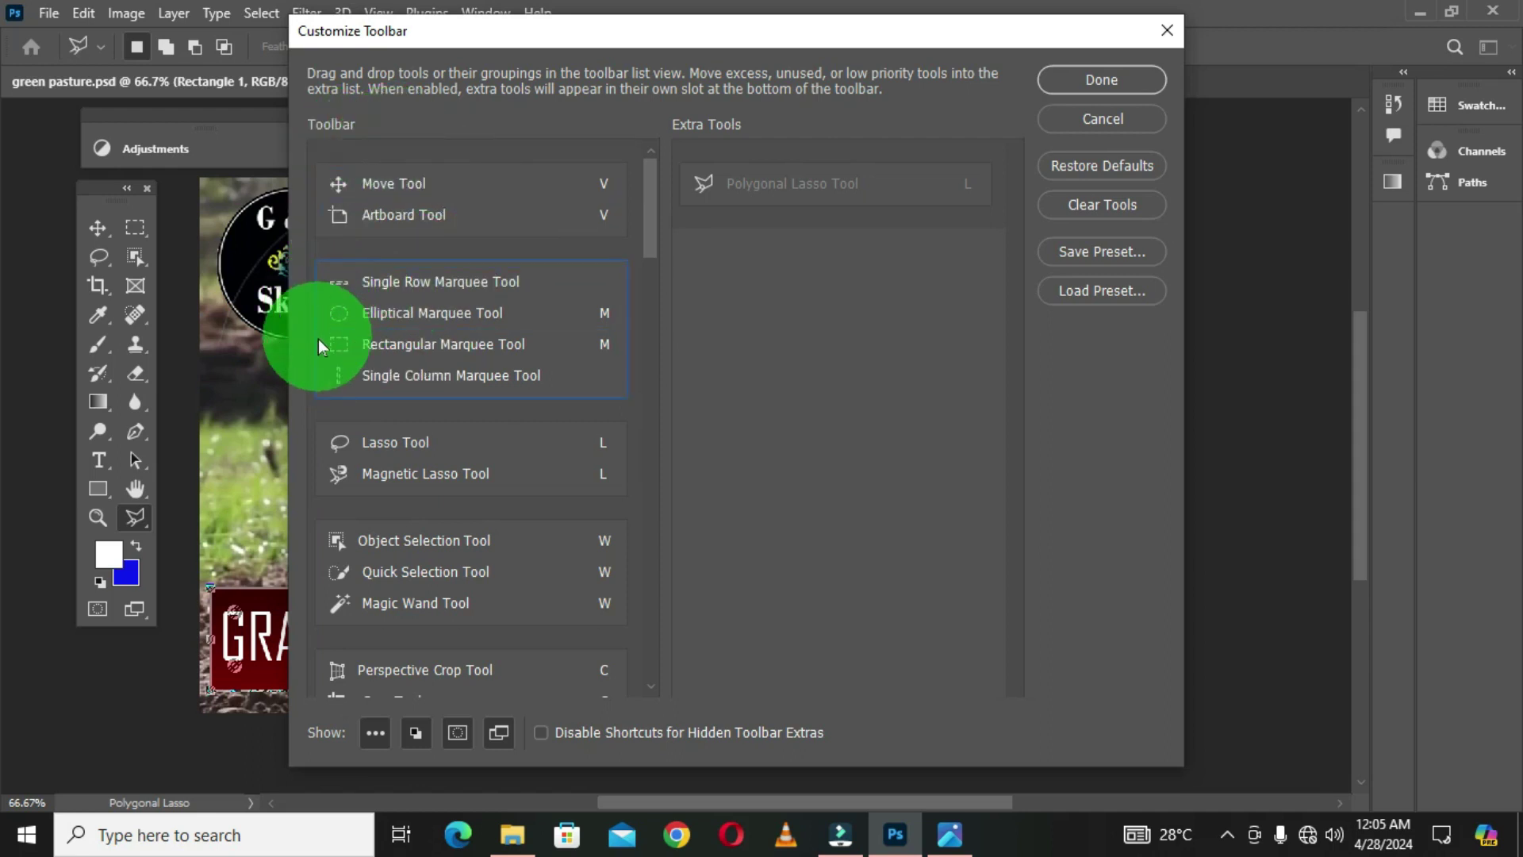
left_click_drag(317, 340, 632, 142)
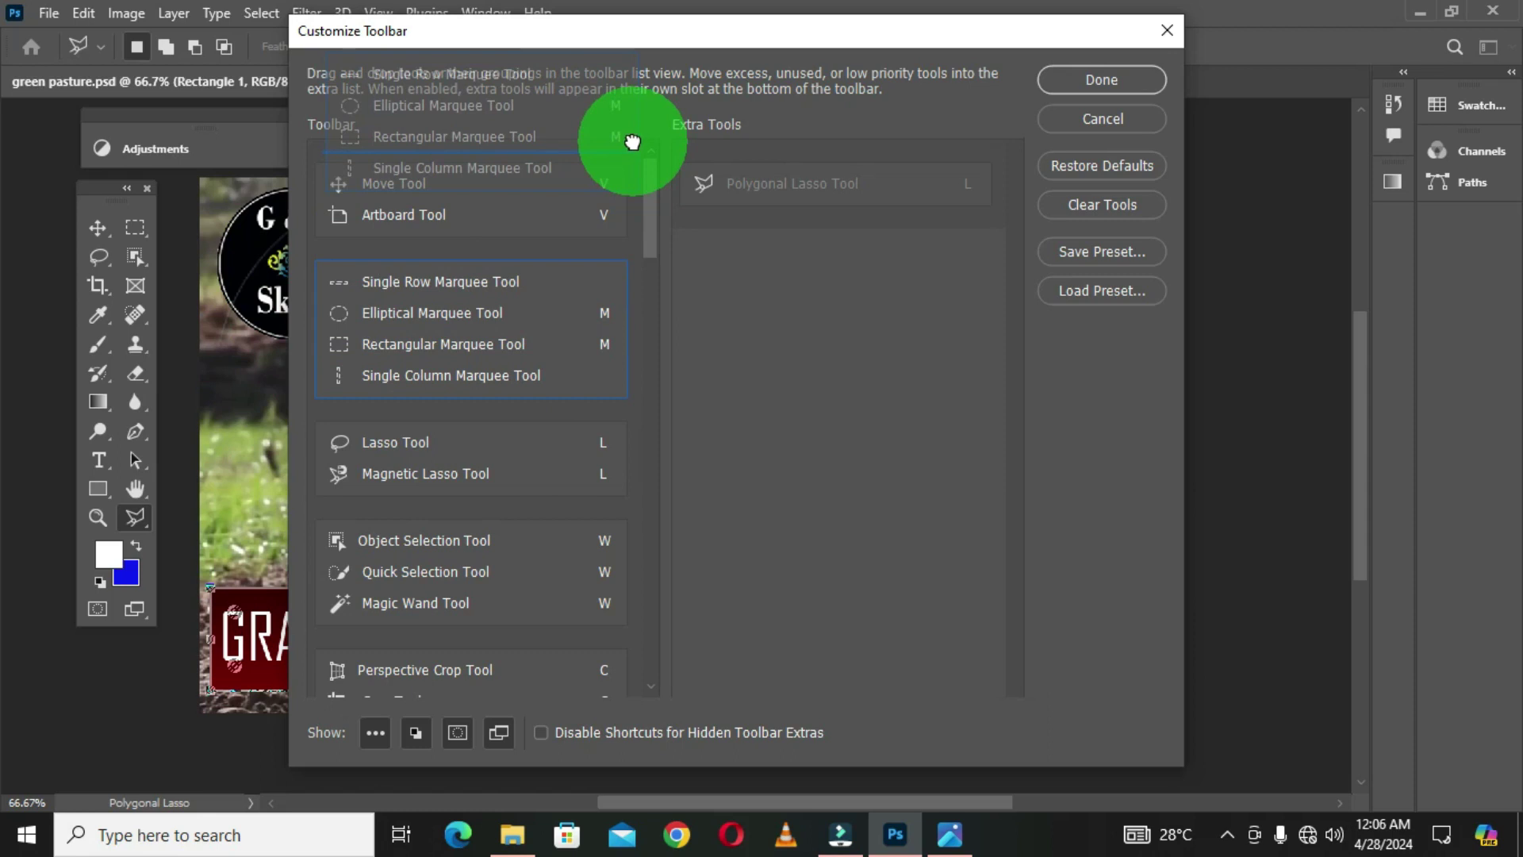
left_click_drag(632, 142, 634, 144)
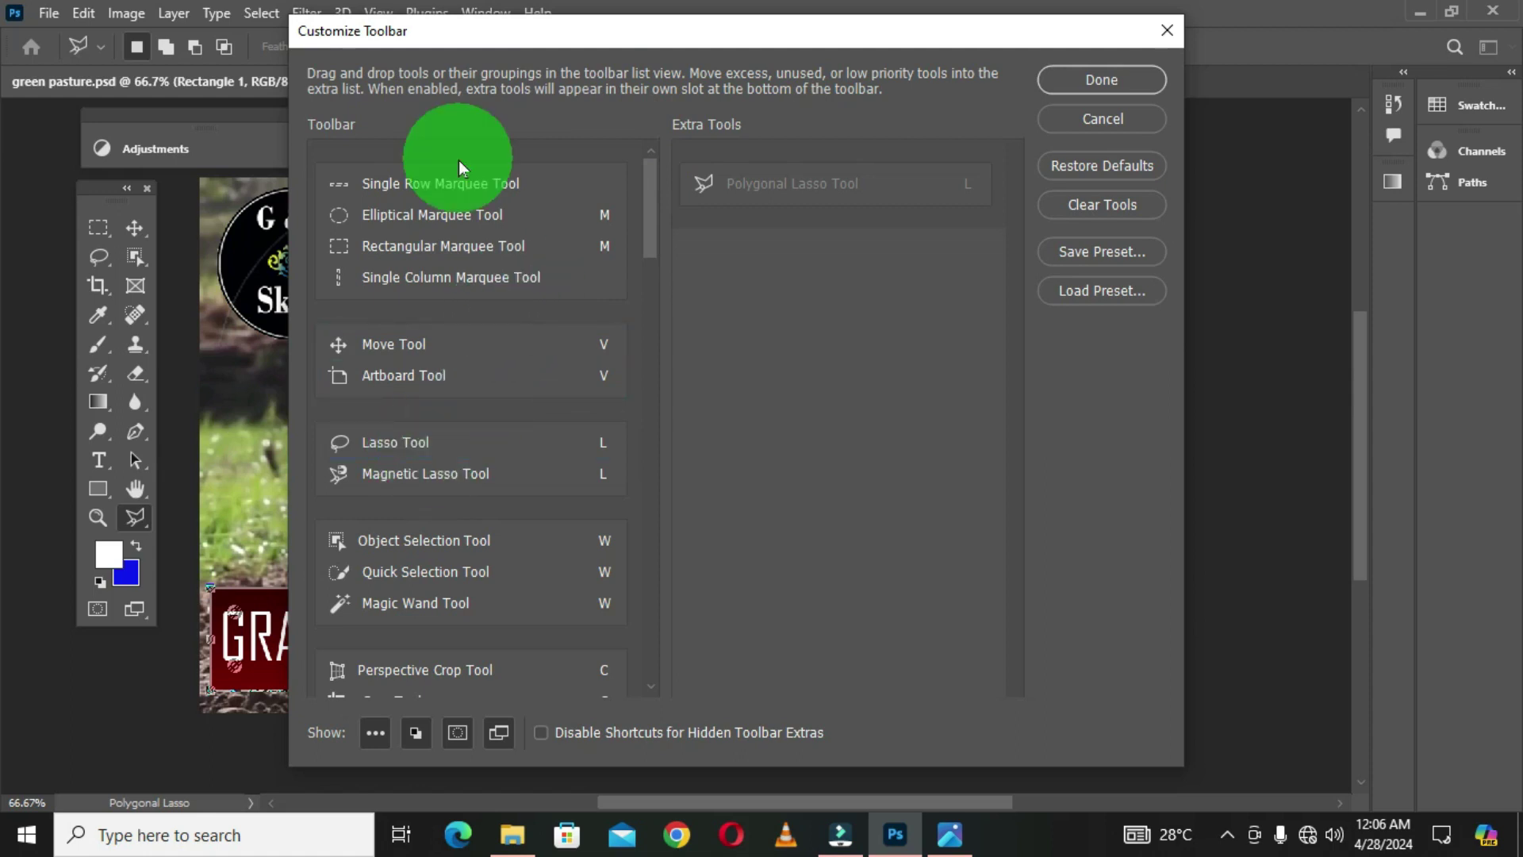
Move the lasso tool group between the marquee group and the Move and Artboard group, with Magnetic Lasso listed before Lasso
left_click(436, 189)
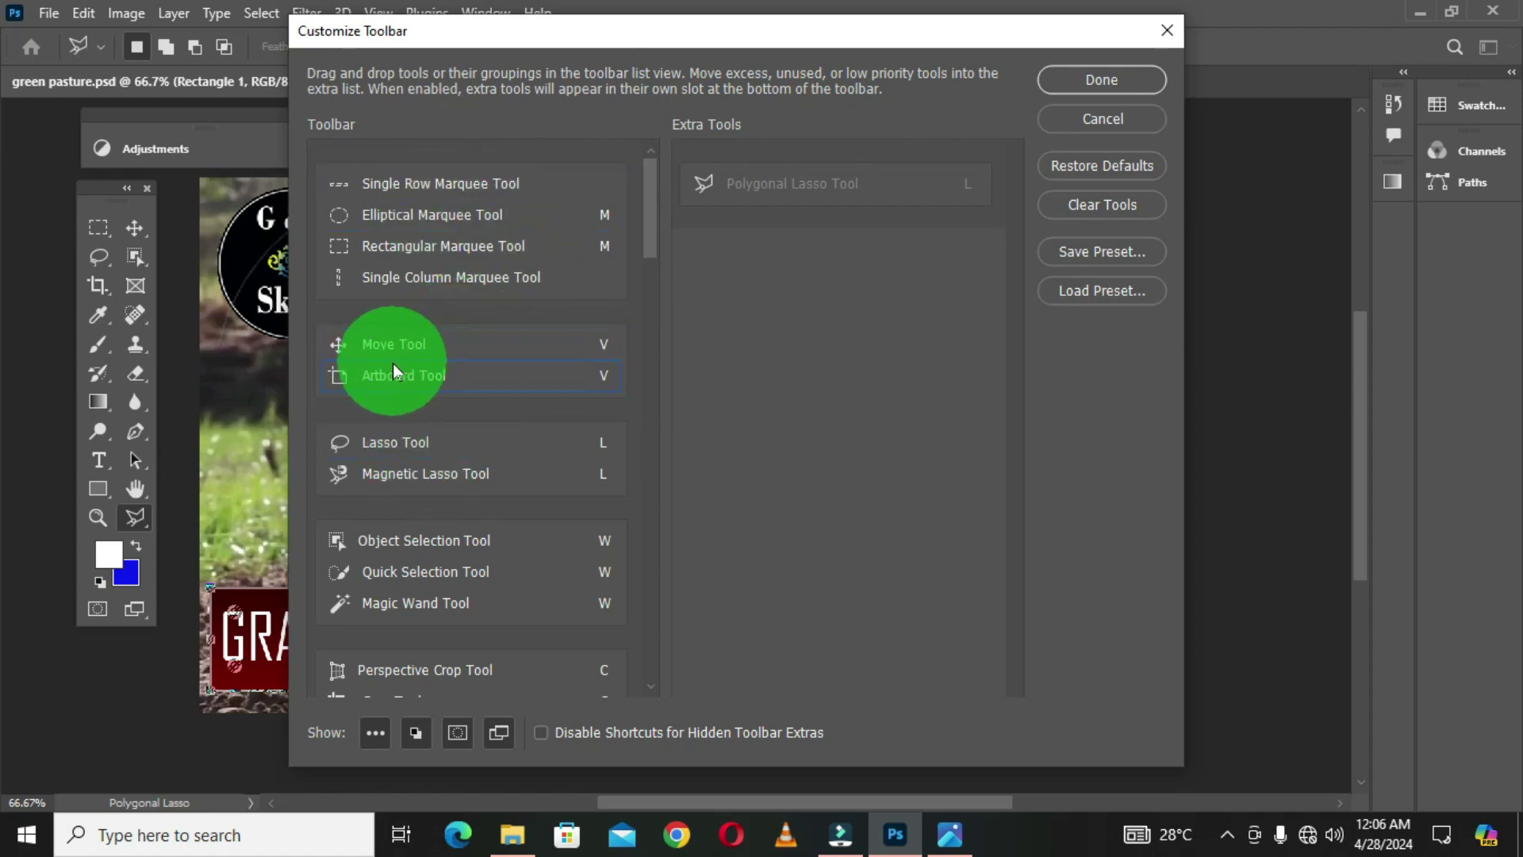
left_click(462, 376)
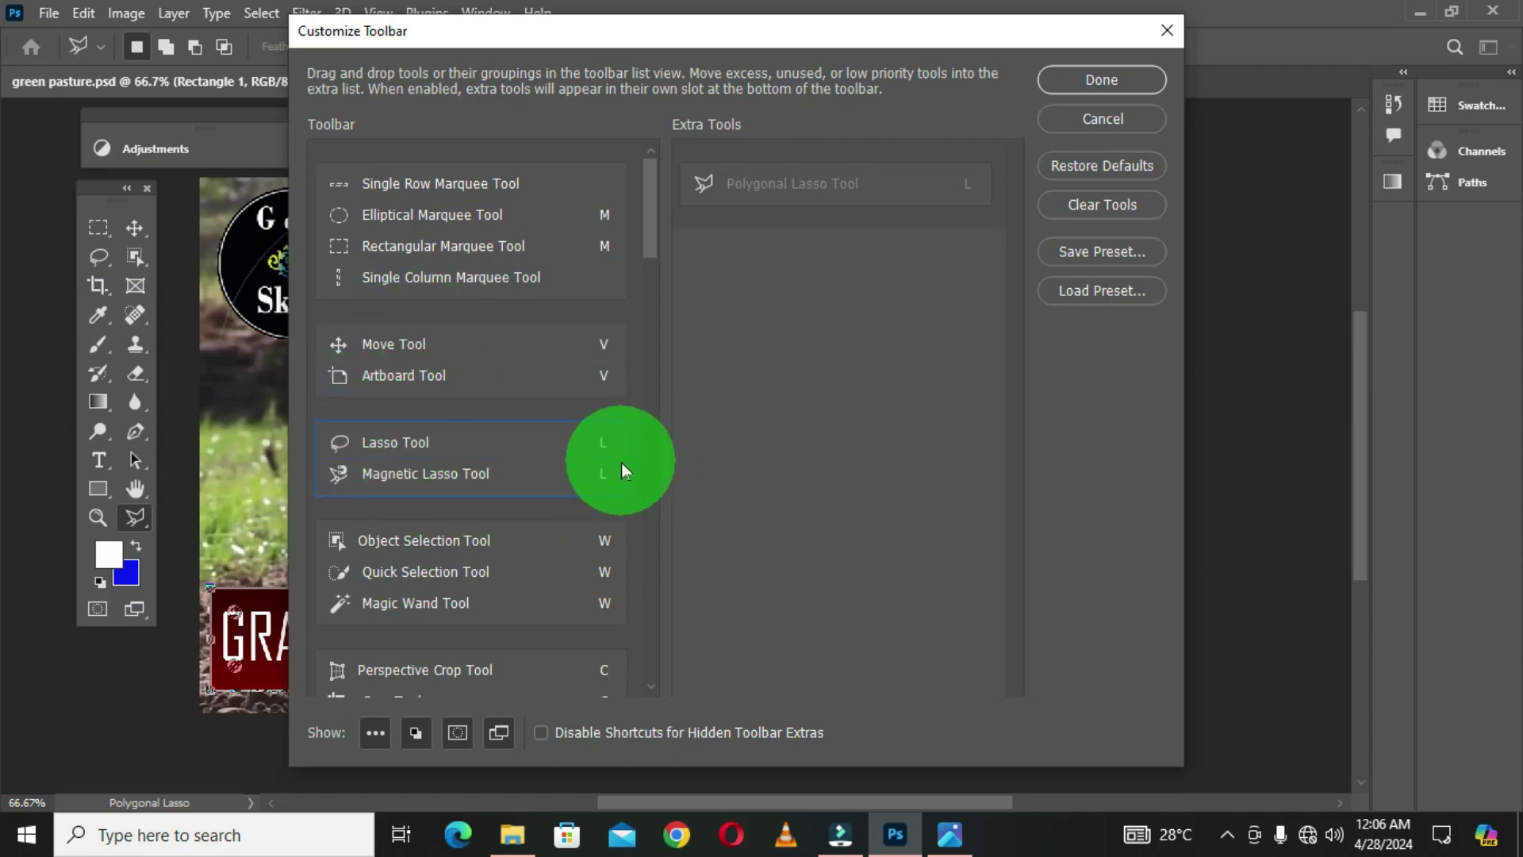
left_click_drag(621, 464, 632, 301)
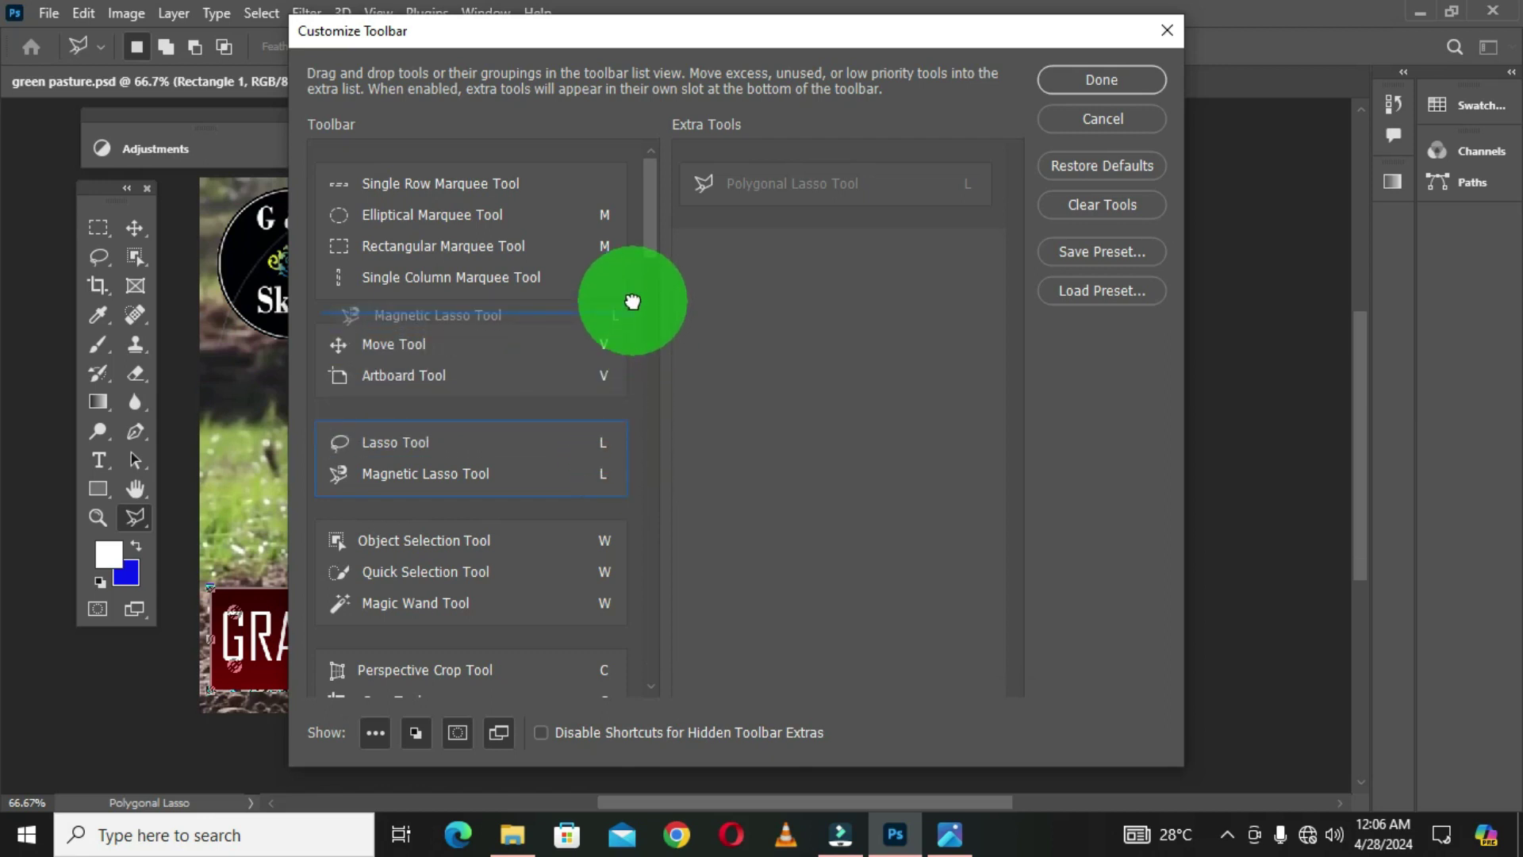
left_click_drag(632, 301, 629, 321)
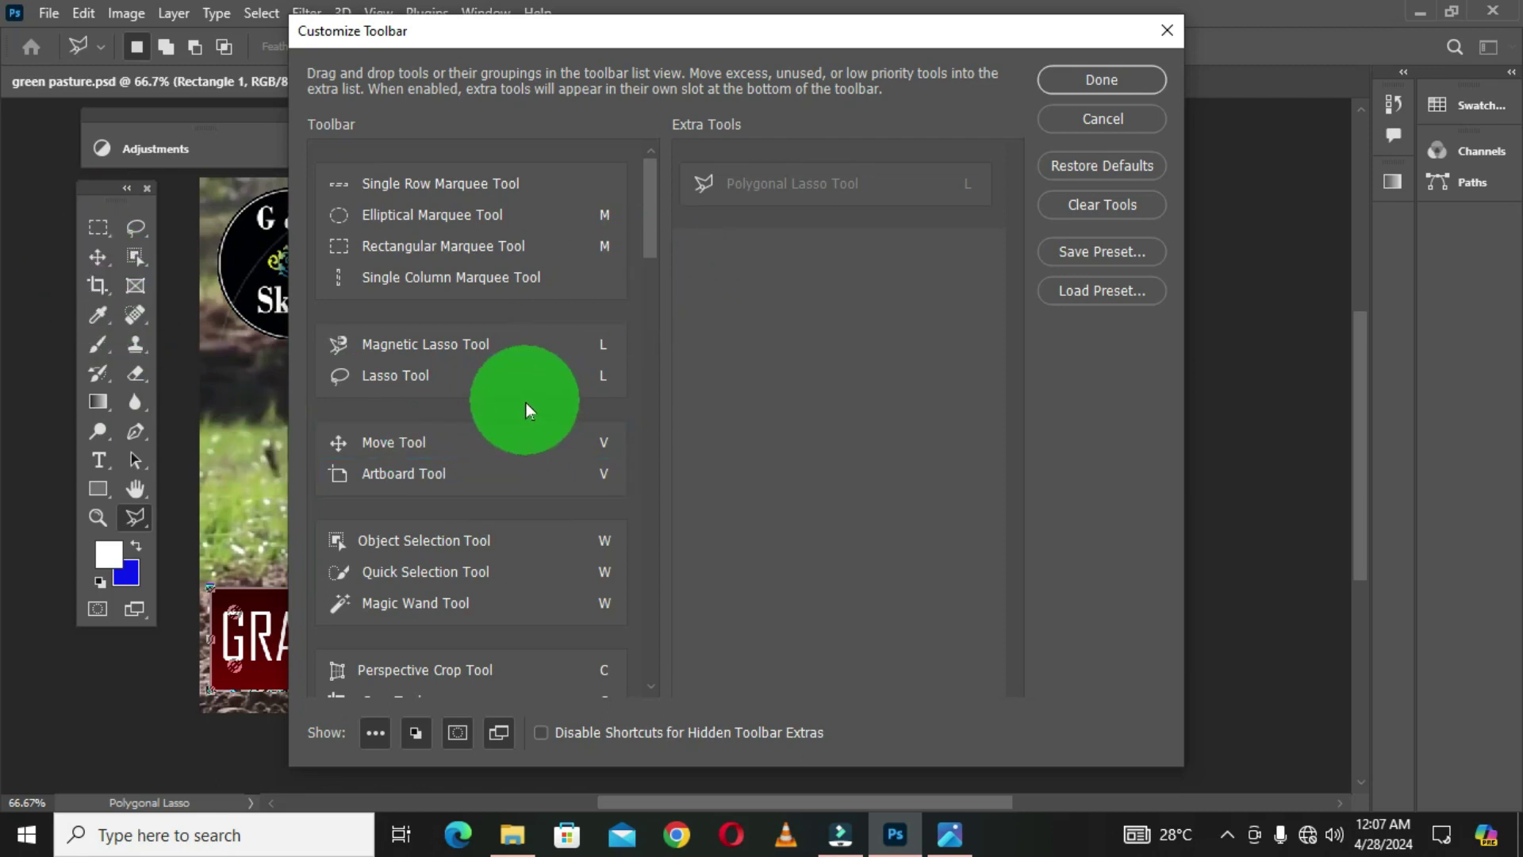
Move the Quick Selection Tool and the Magnetic Lasso Tool from the toolbar list into Extra Tools
left_click_drag(650, 196, 650, 489)
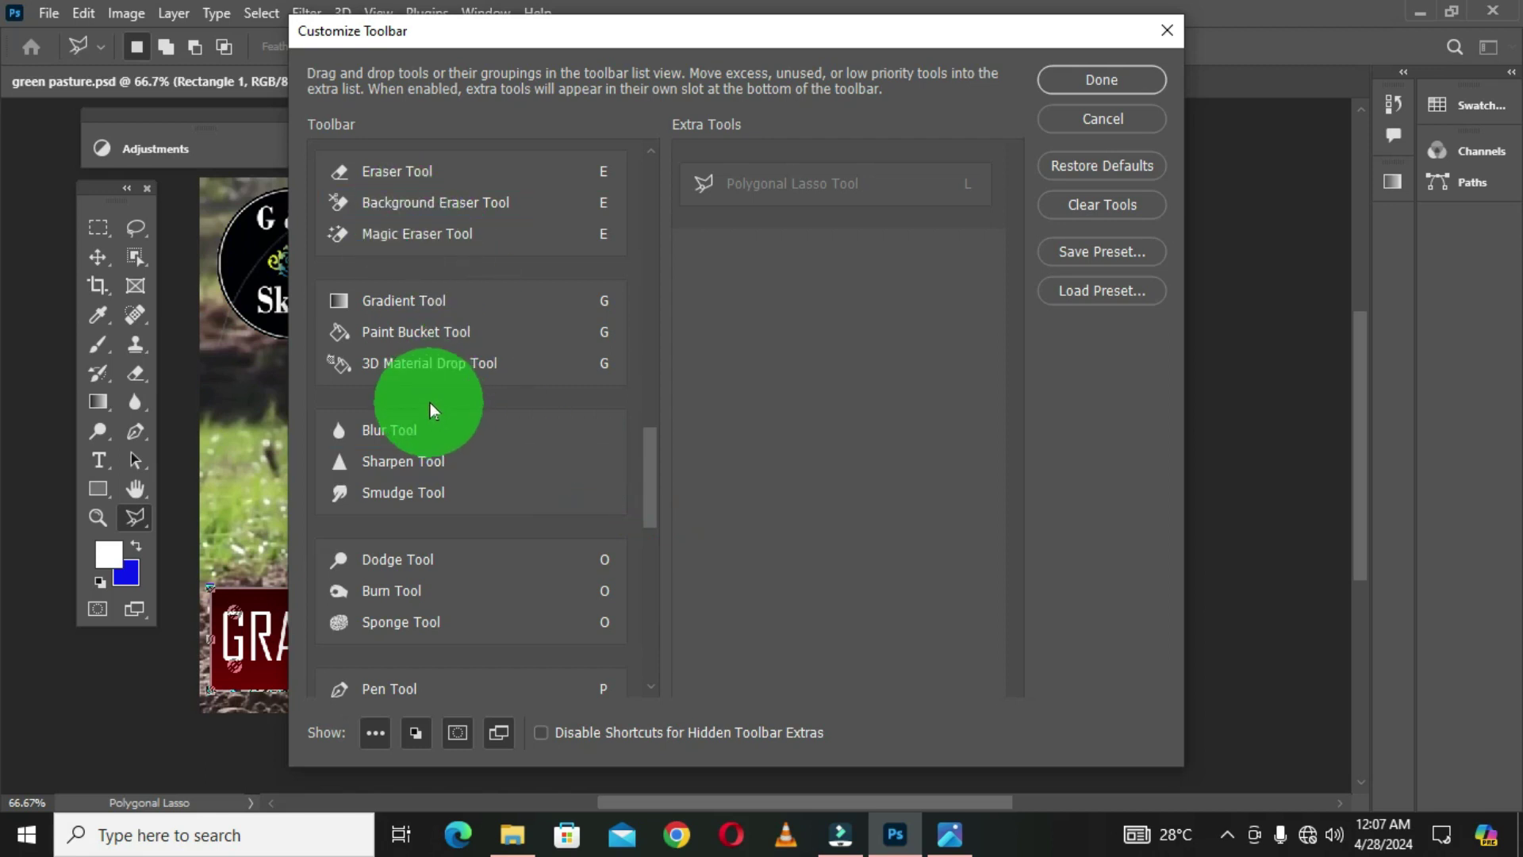
scroll(432, 388, "up", 5)
scroll(427, 368, "up", 5)
scroll(426, 369, "up", 5)
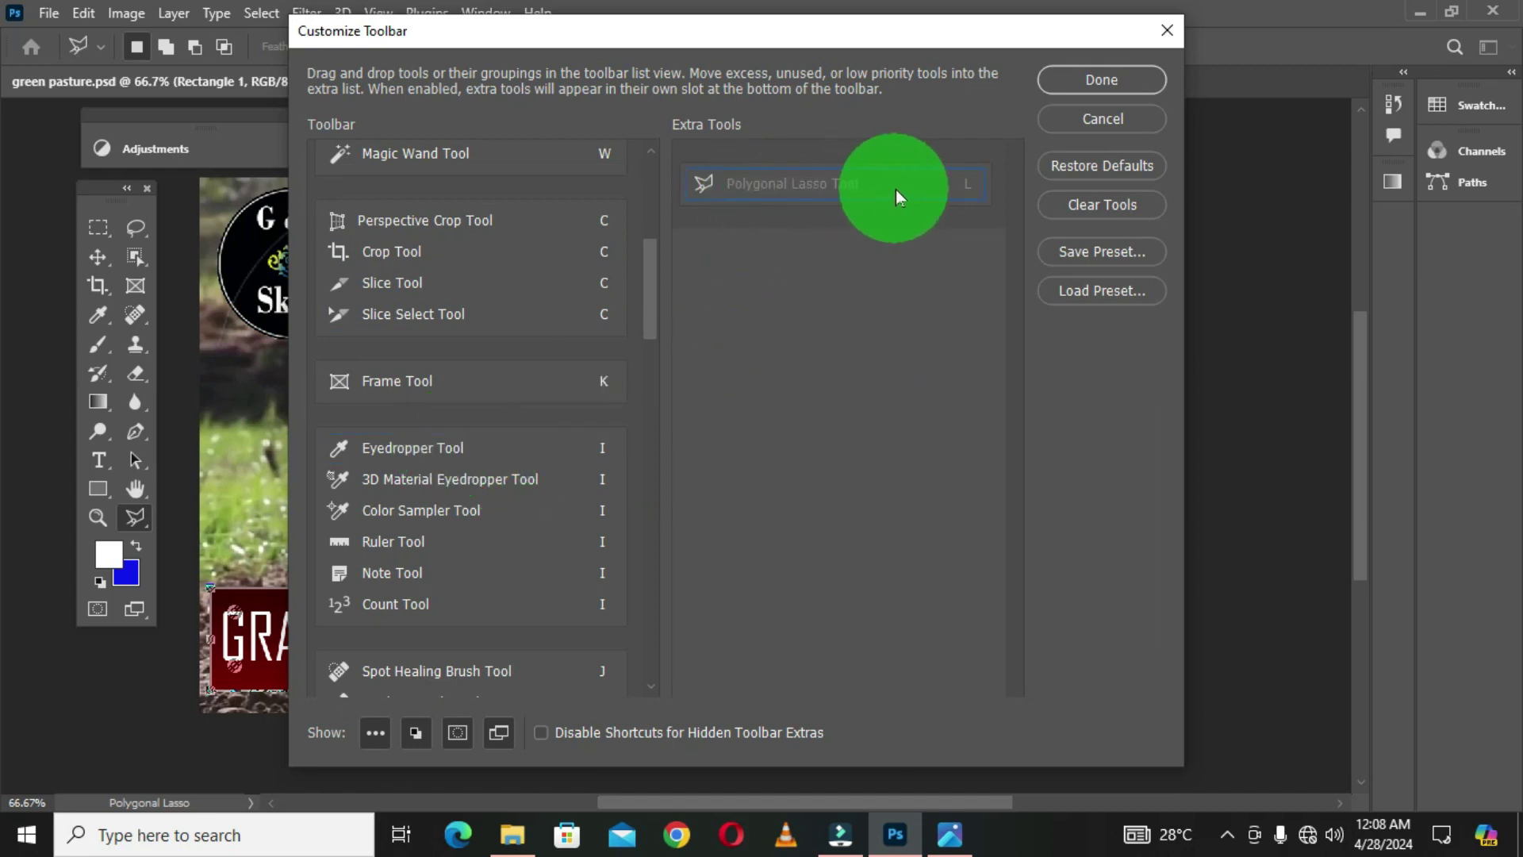
mouse_move(818, 211)
left_mouse_down()
mouse_move(831, 208)
mouse_move(801, 438)
mouse_move(422, 435)
mouse_move(492, 430)
mouse_move(426, 345)
mouse_move(608, 329)
mouse_move(789, 221)
mouse_move(710, 471)
left_mouse_up()
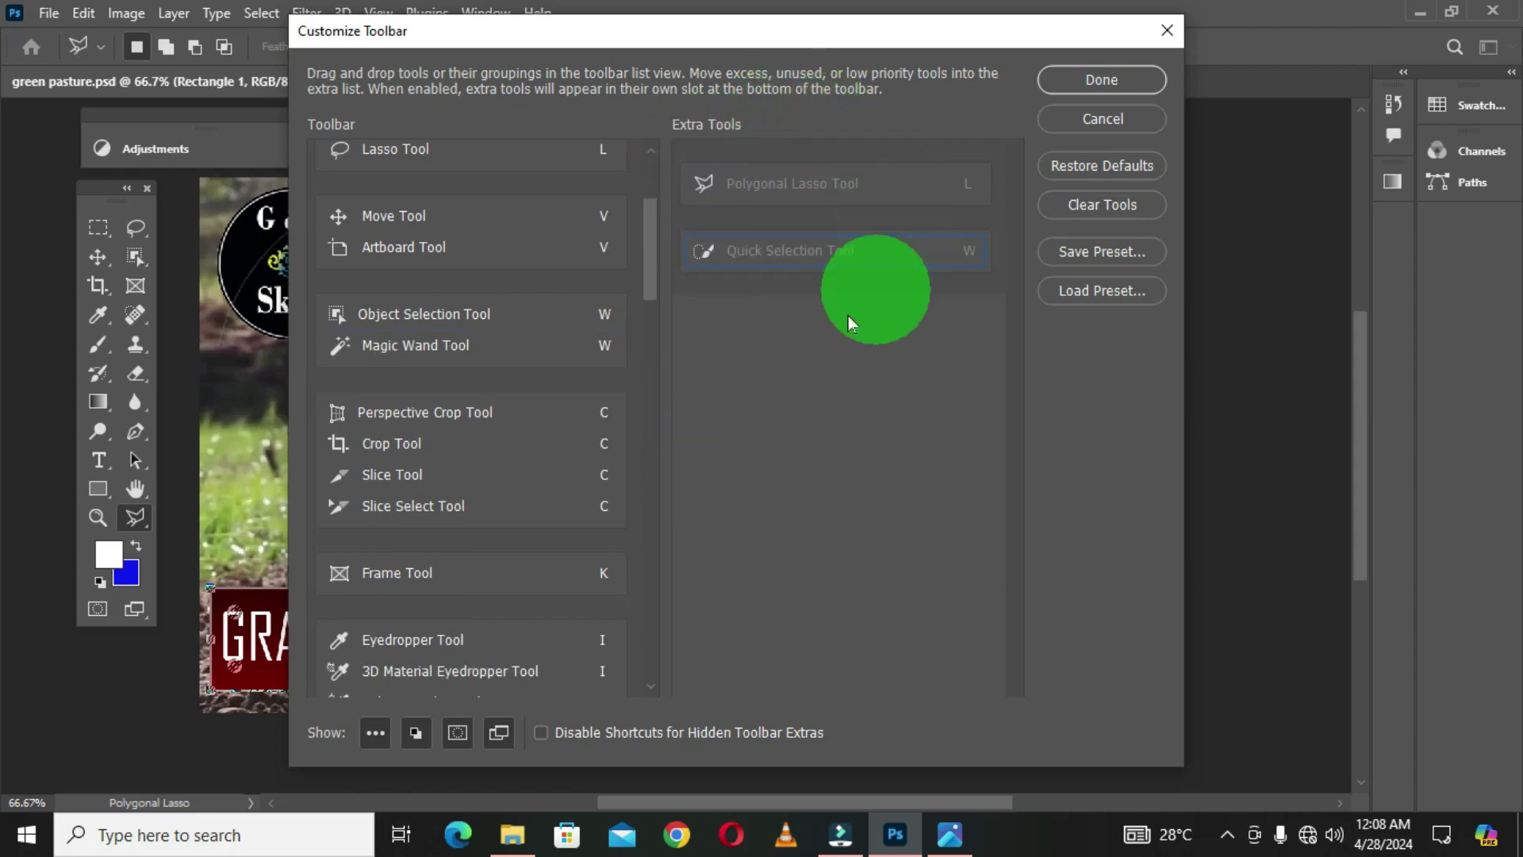
scroll(454, 379, "up", 3)
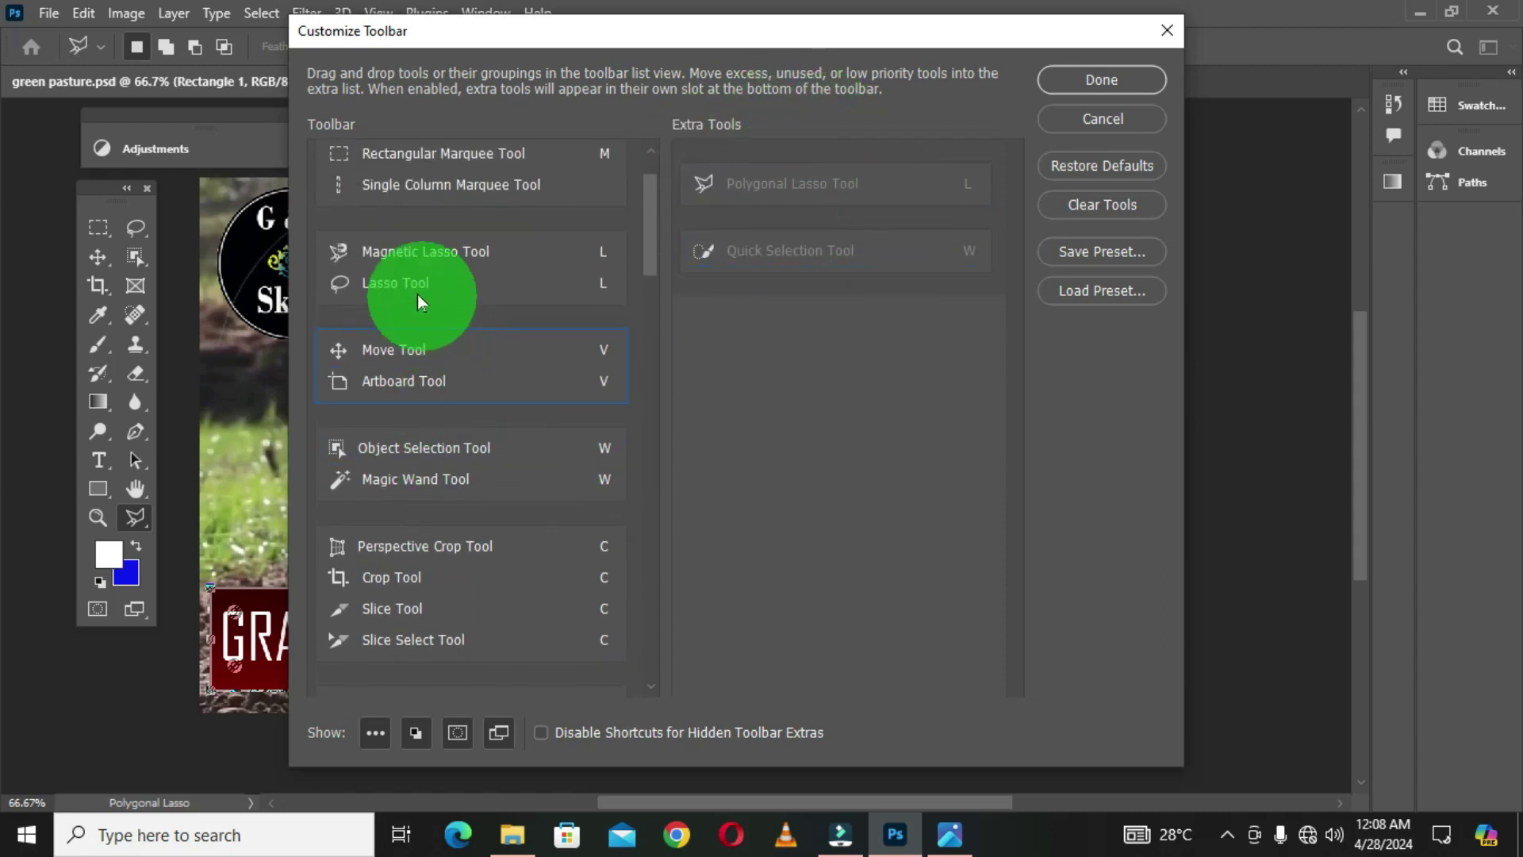
mouse_move(414, 255)
left_mouse_down()
mouse_move(802, 293)
mouse_move(786, 398)
left_mouse_up()
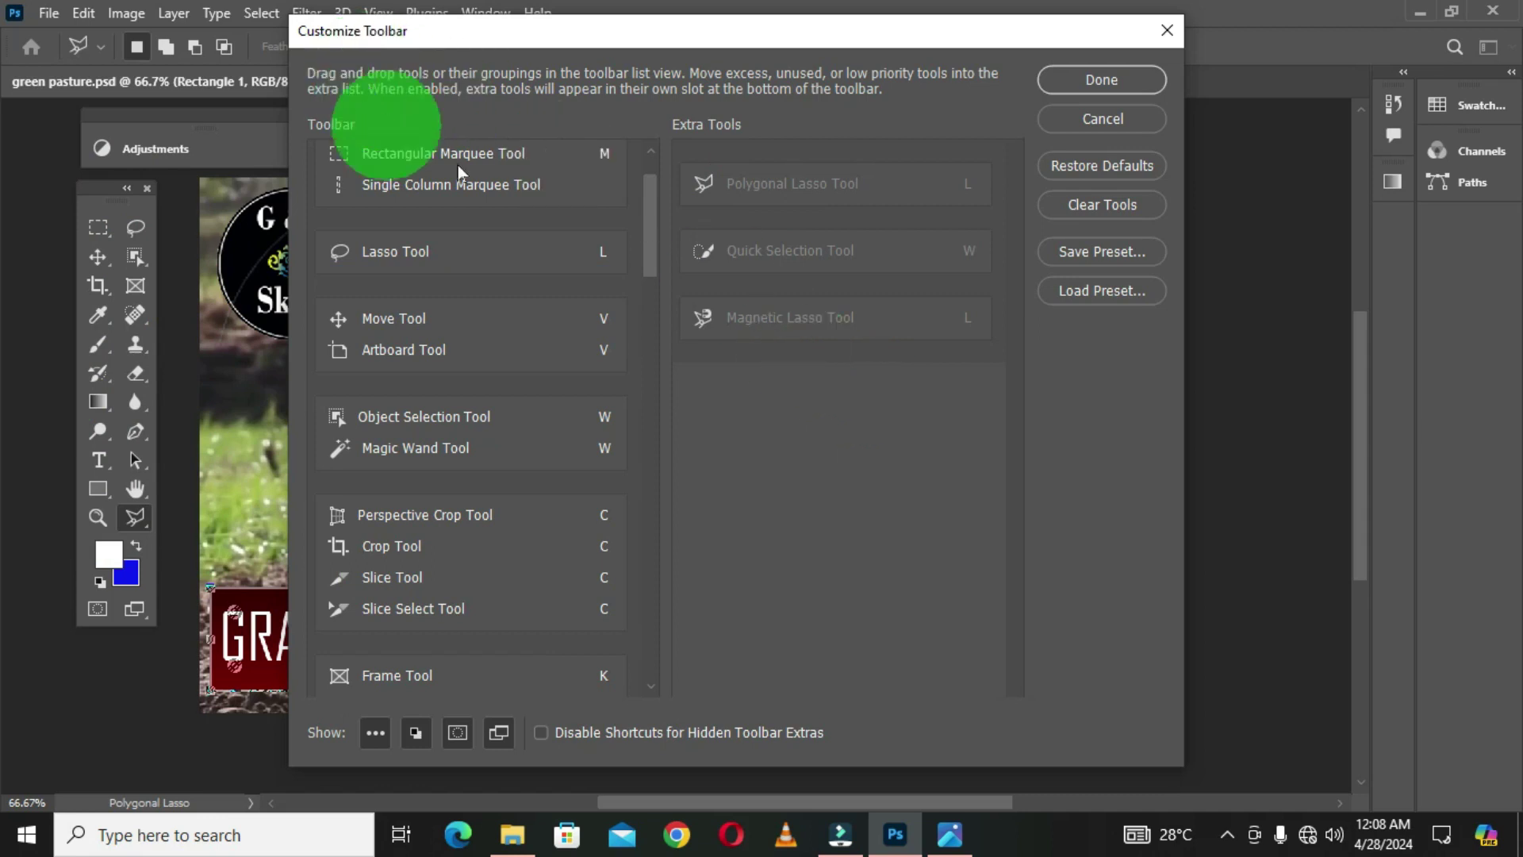
Return the Quick Selection Tool to the object selection group and the Polygonal and Magnetic Lasso Tools to the lasso group
left_click(762, 185)
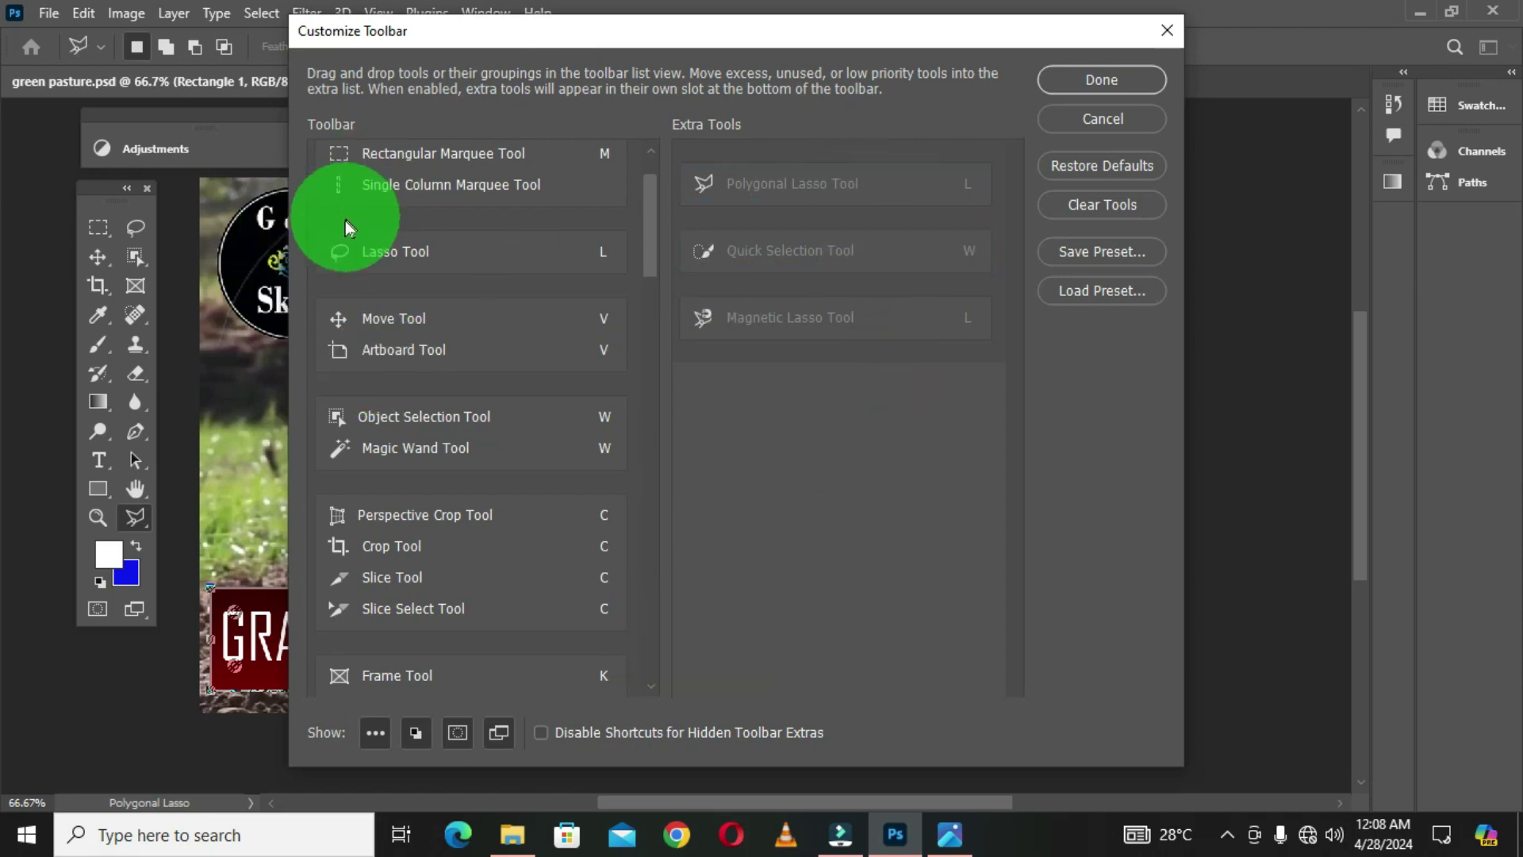
mouse_move(833, 251)
left_mouse_down()
mouse_move(472, 433)
mouse_move(492, 447)
left_mouse_up()
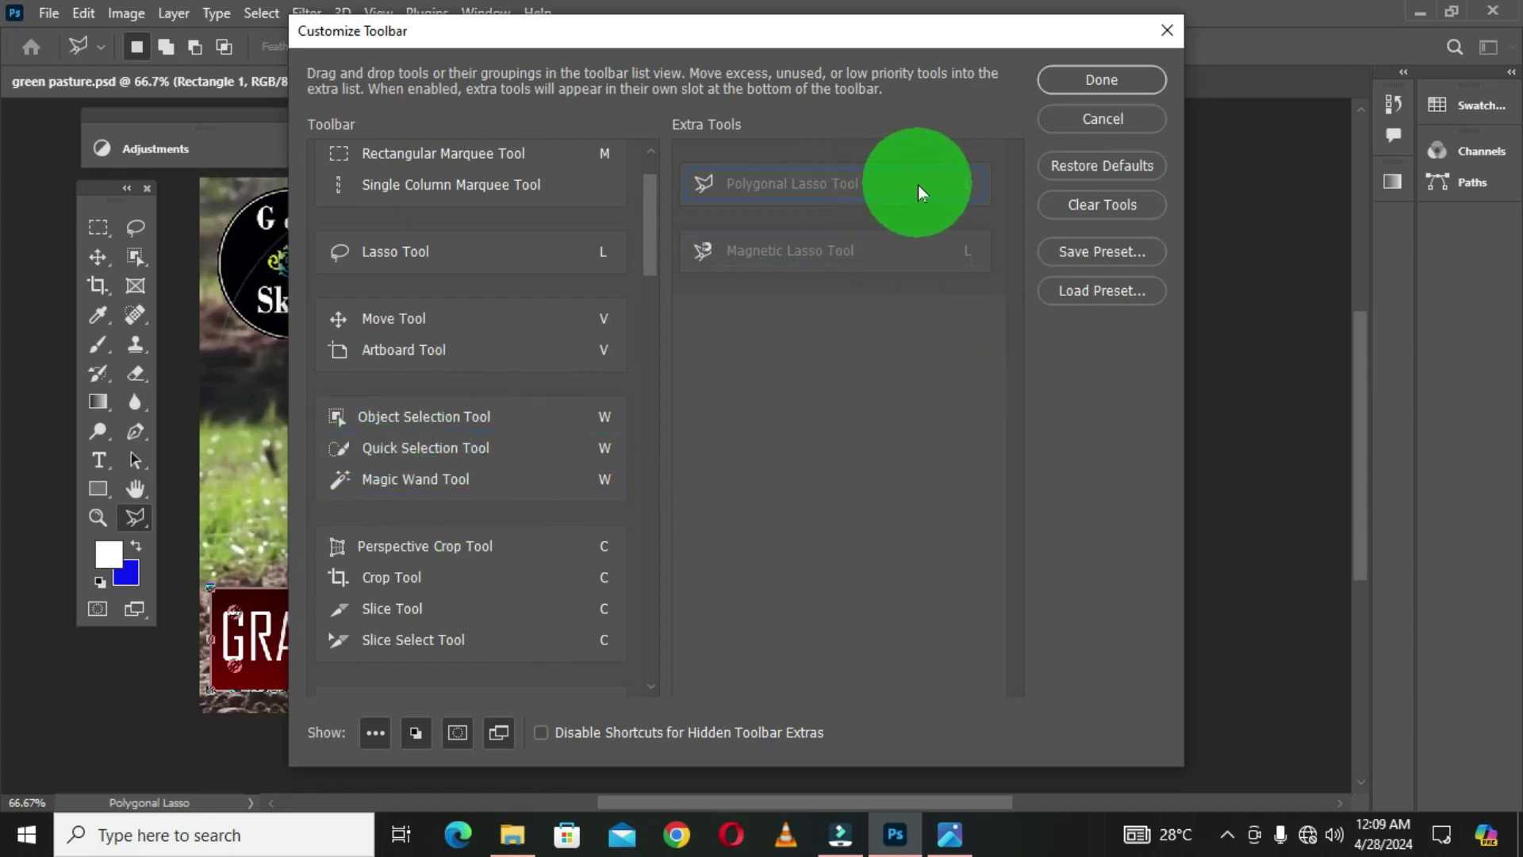
mouse_move(919, 187)
left_mouse_down()
mouse_move(840, 214)
mouse_move(533, 254)
mouse_move(571, 256)
left_mouse_up()
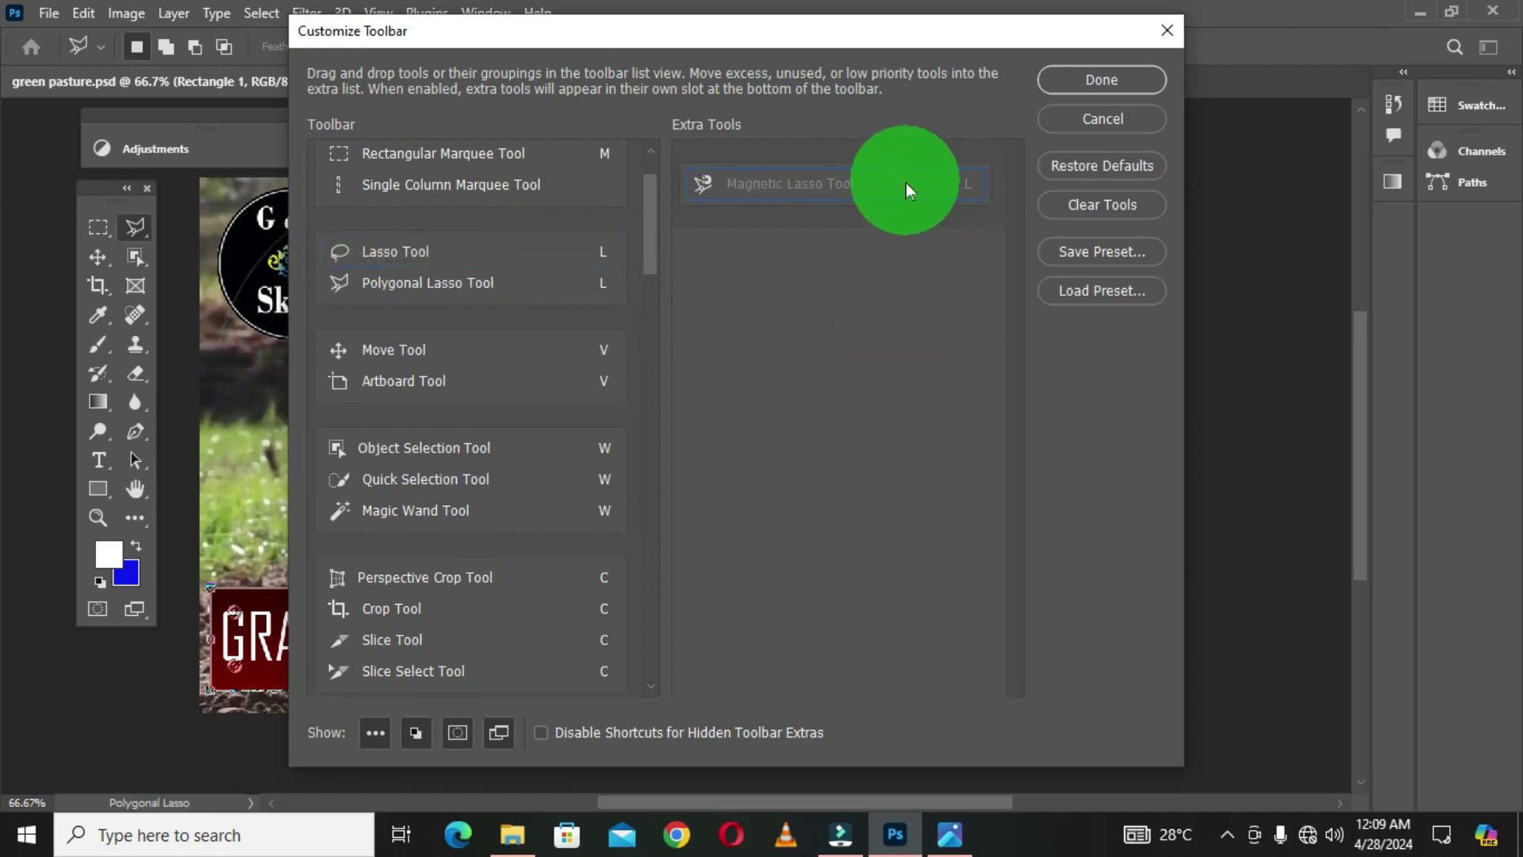
mouse_move(904, 181)
left_mouse_down()
mouse_move(799, 225)
mouse_move(503, 269)
left_mouse_up()
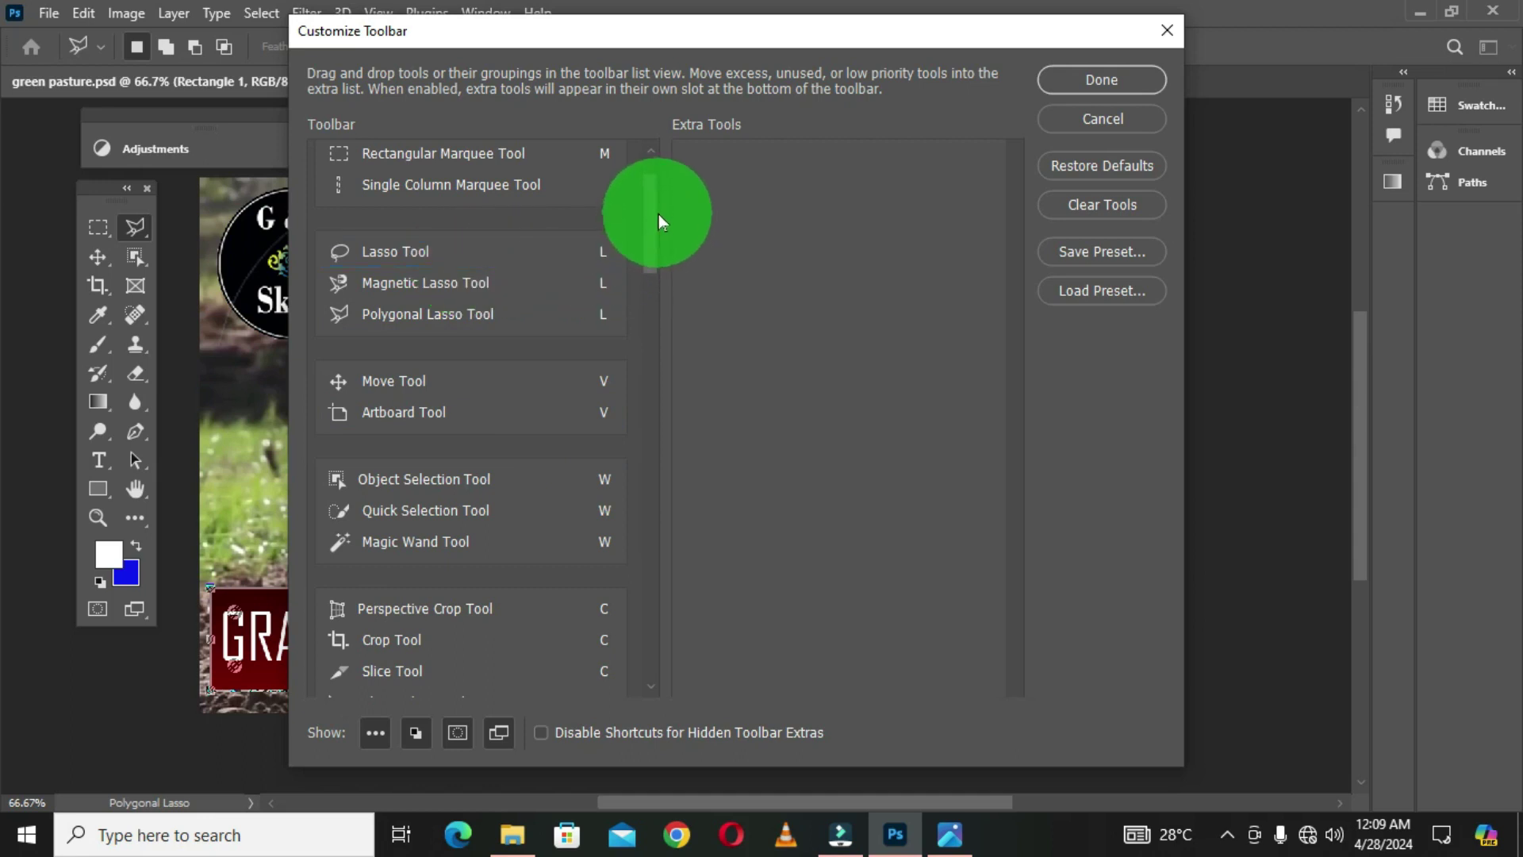
Hide the extra tools slot, the foreground and background colors, and the Quick Mask control from the toolbar
left_click_drag(654, 207, 664, 392)
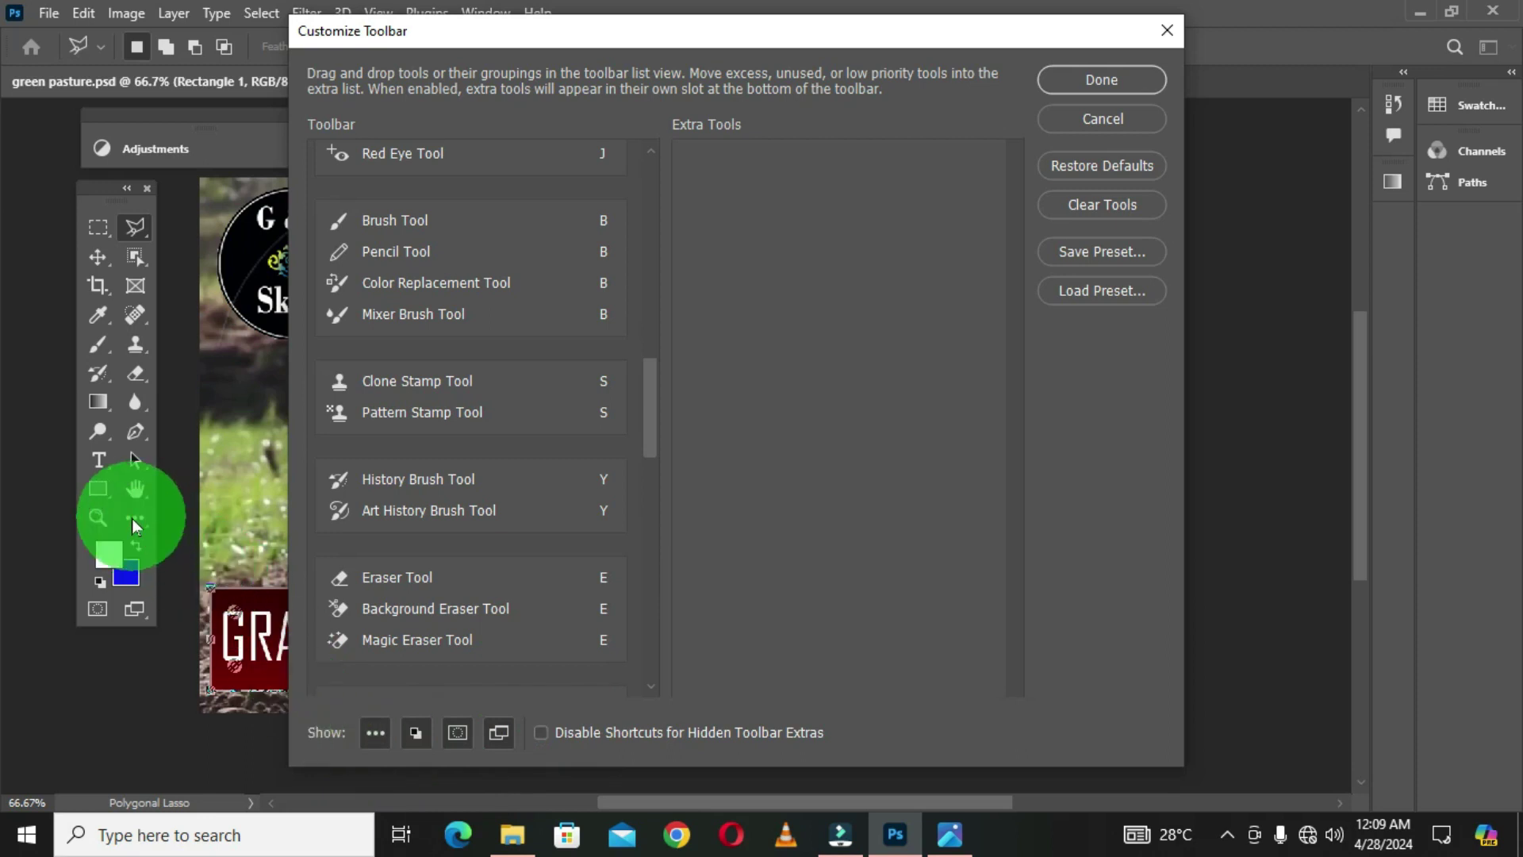
left_click(379, 736)
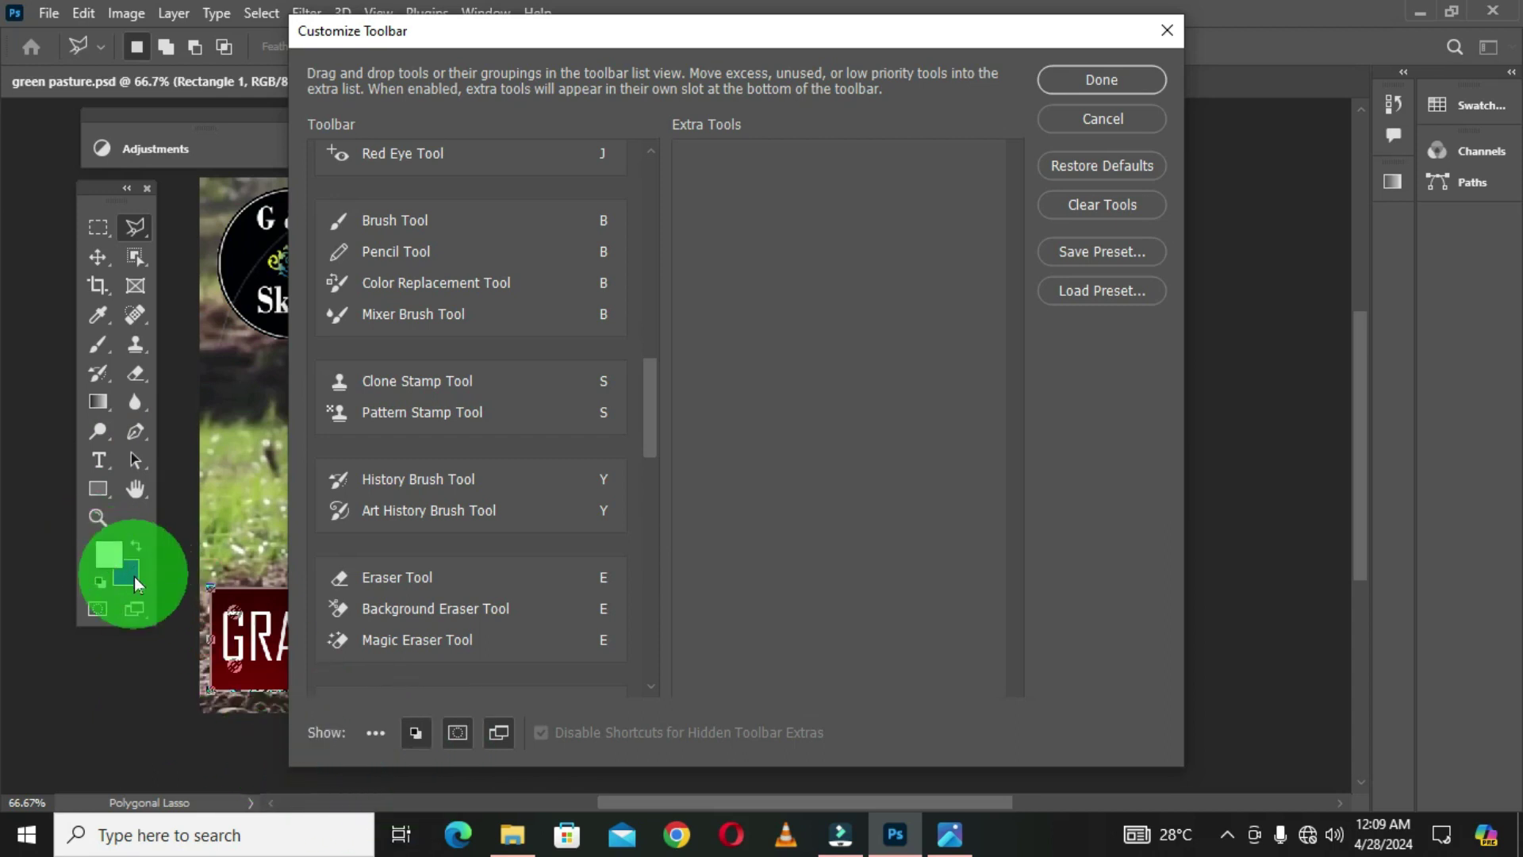
left_click(416, 734)
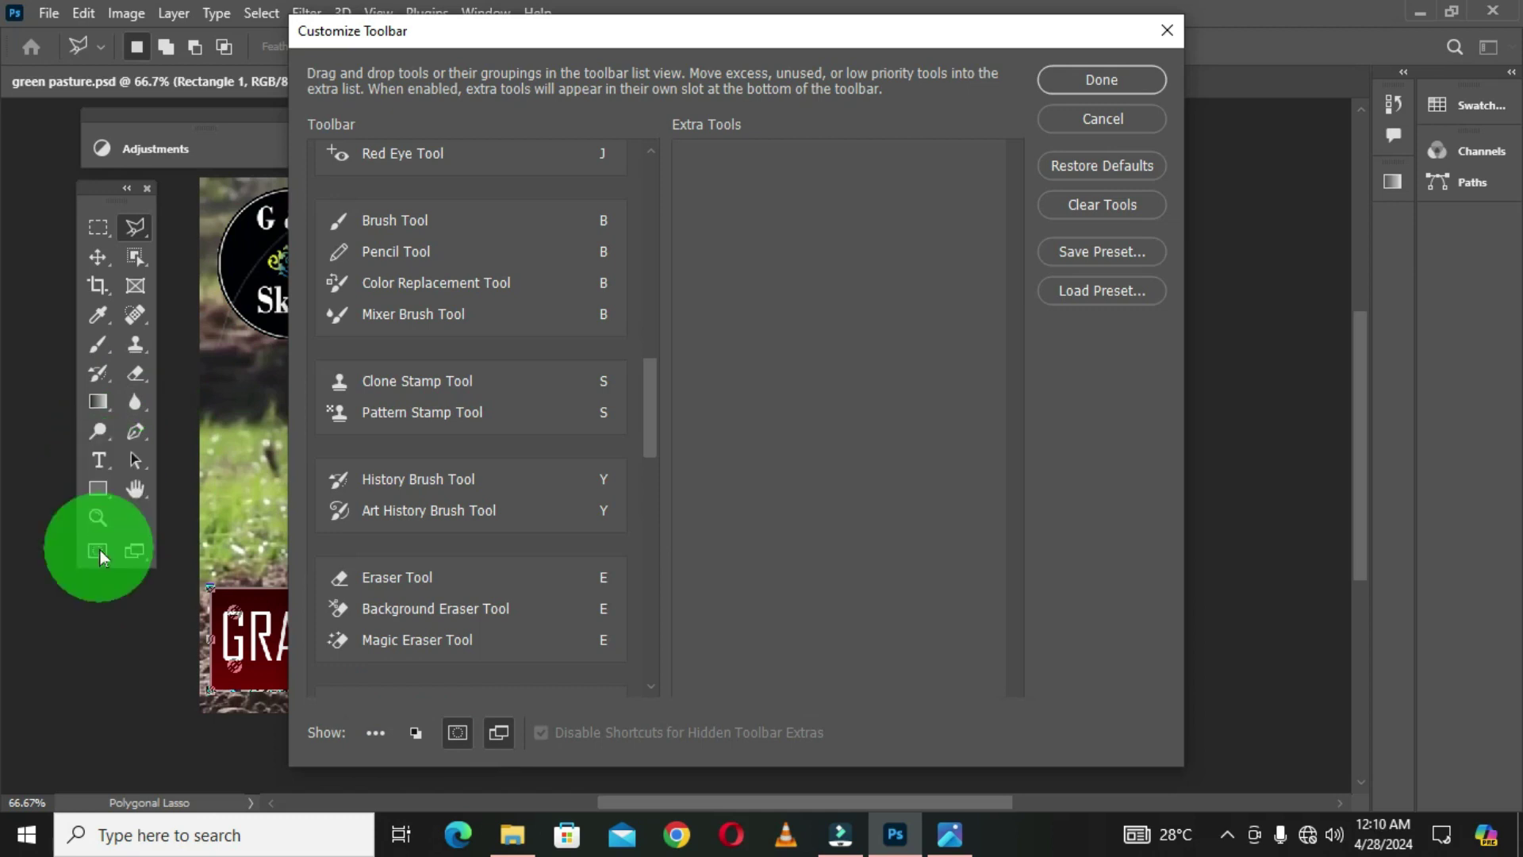
left_click(459, 736)
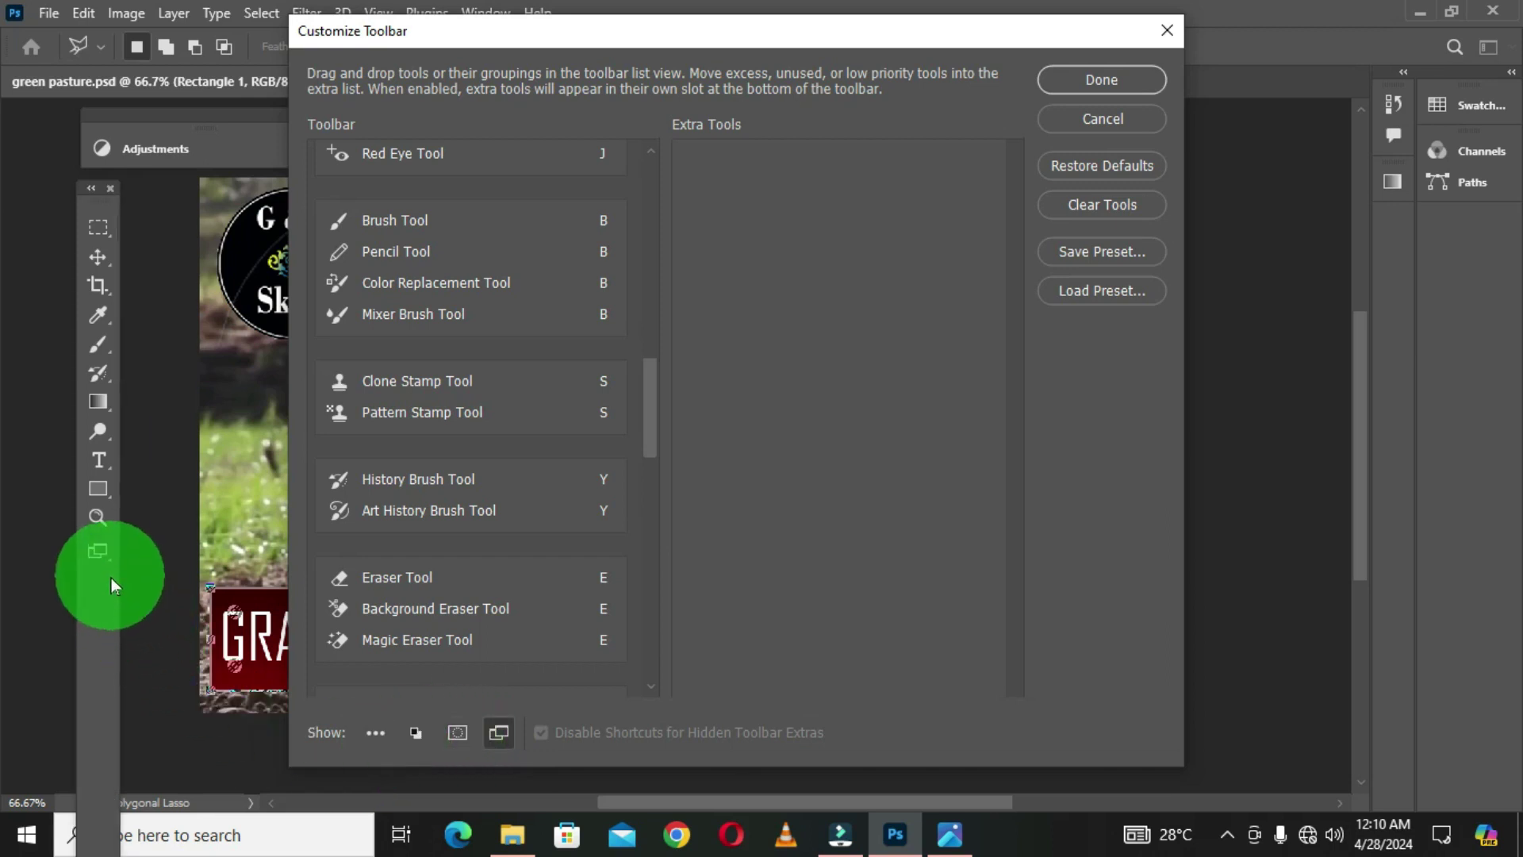
Show the Quick Mask control, the extra tools slot and the foreground and background colors in the toolbar again, and apply the customization
left_click(458, 740)
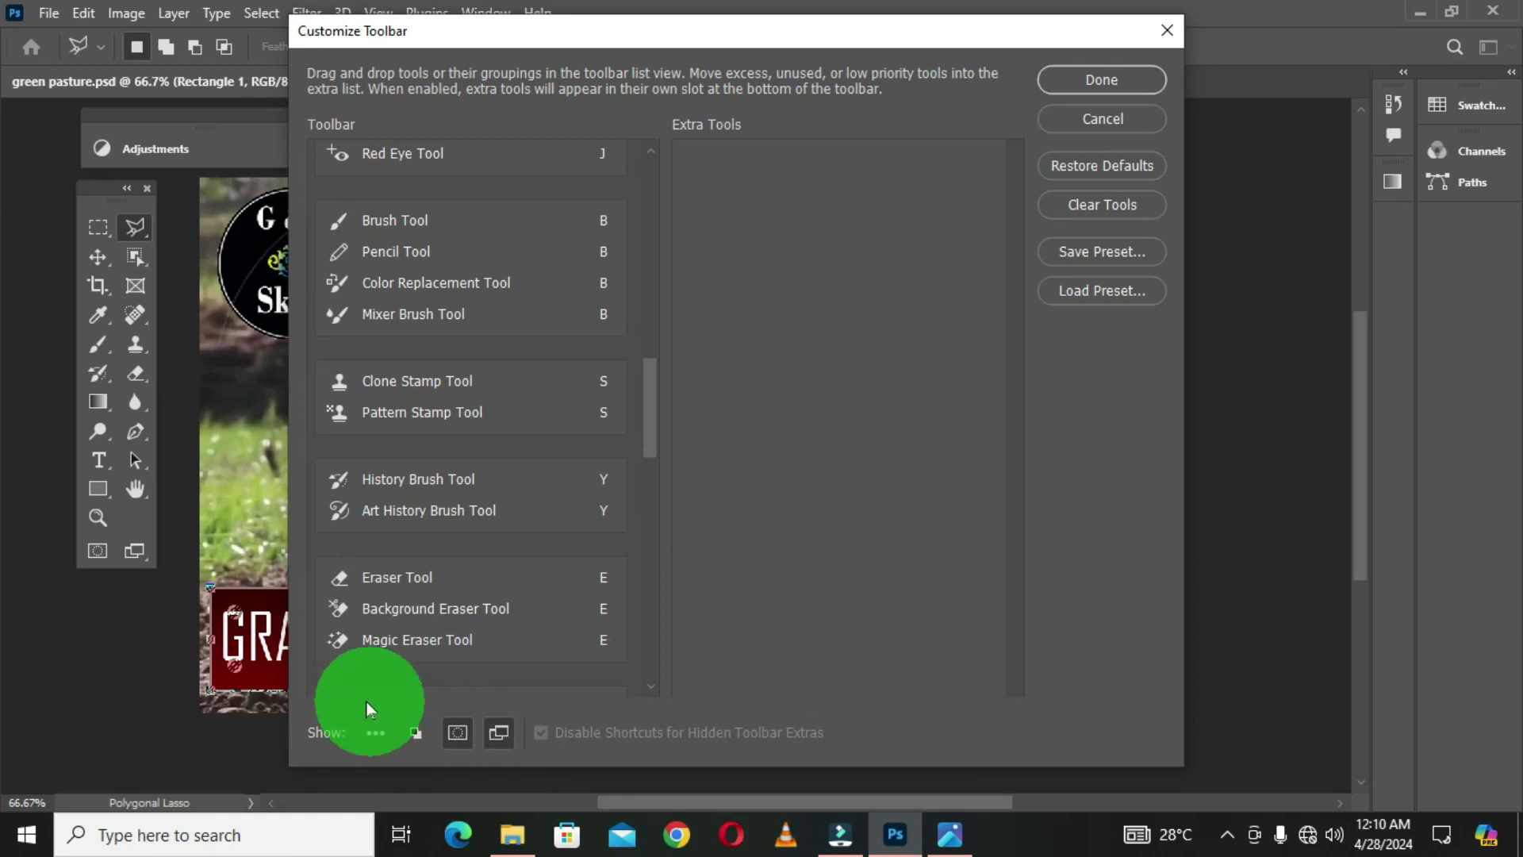
left_click(497, 739)
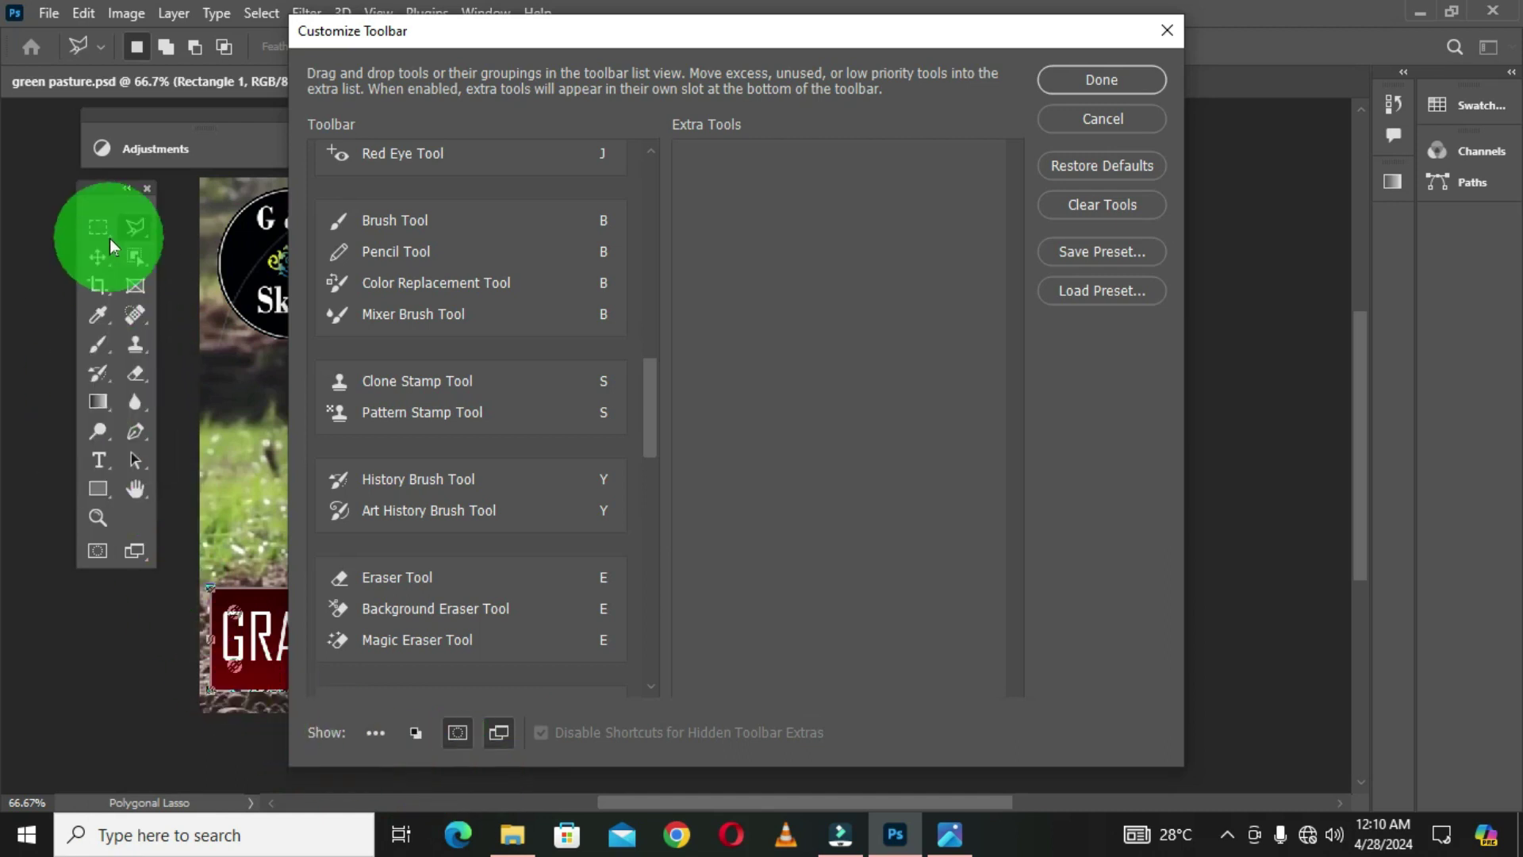
left_click(374, 733)
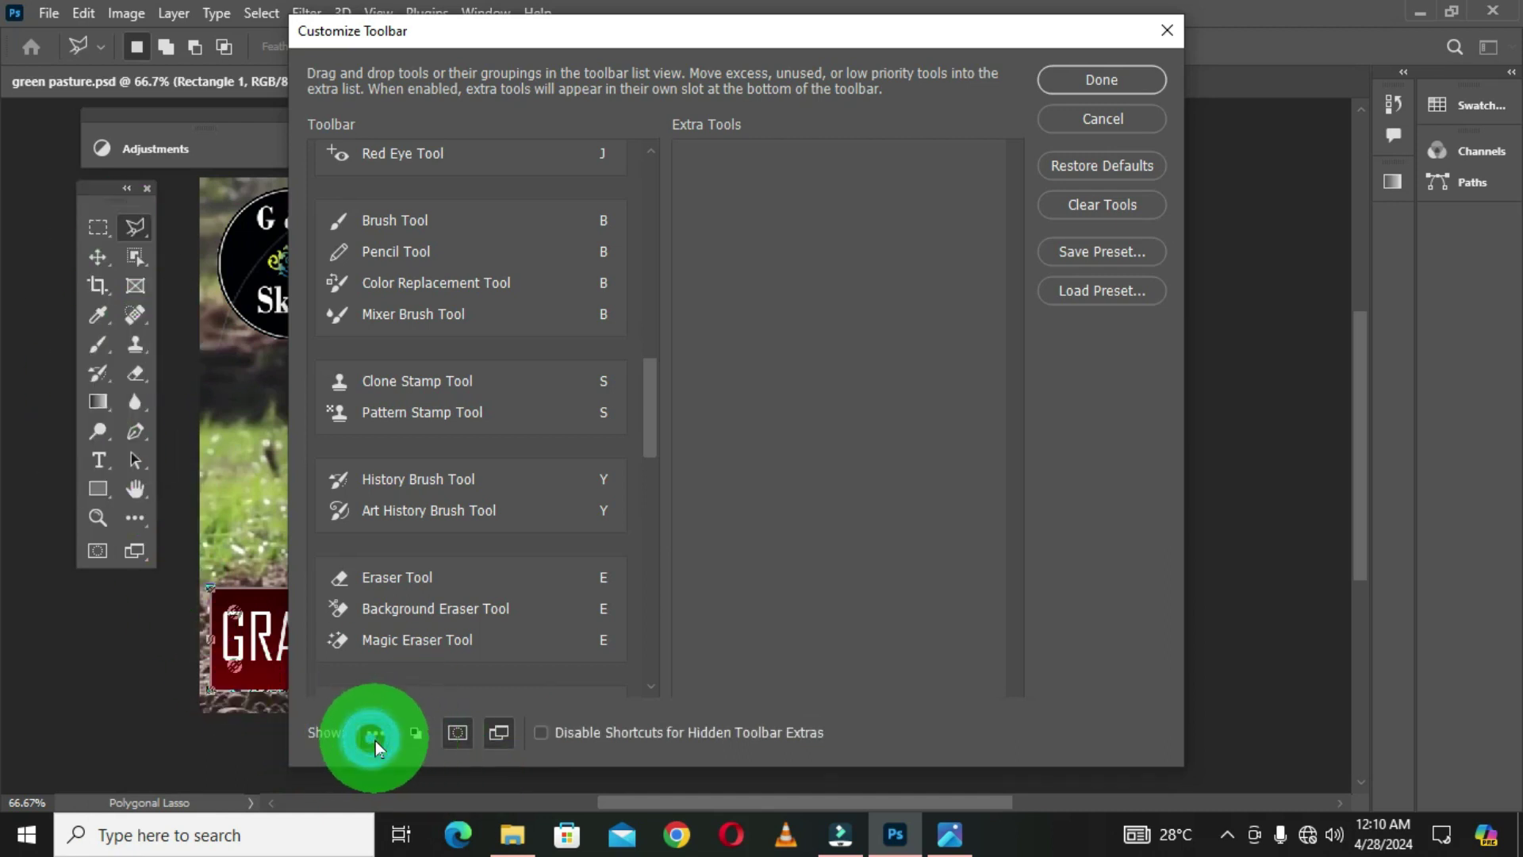
left_click(416, 736)
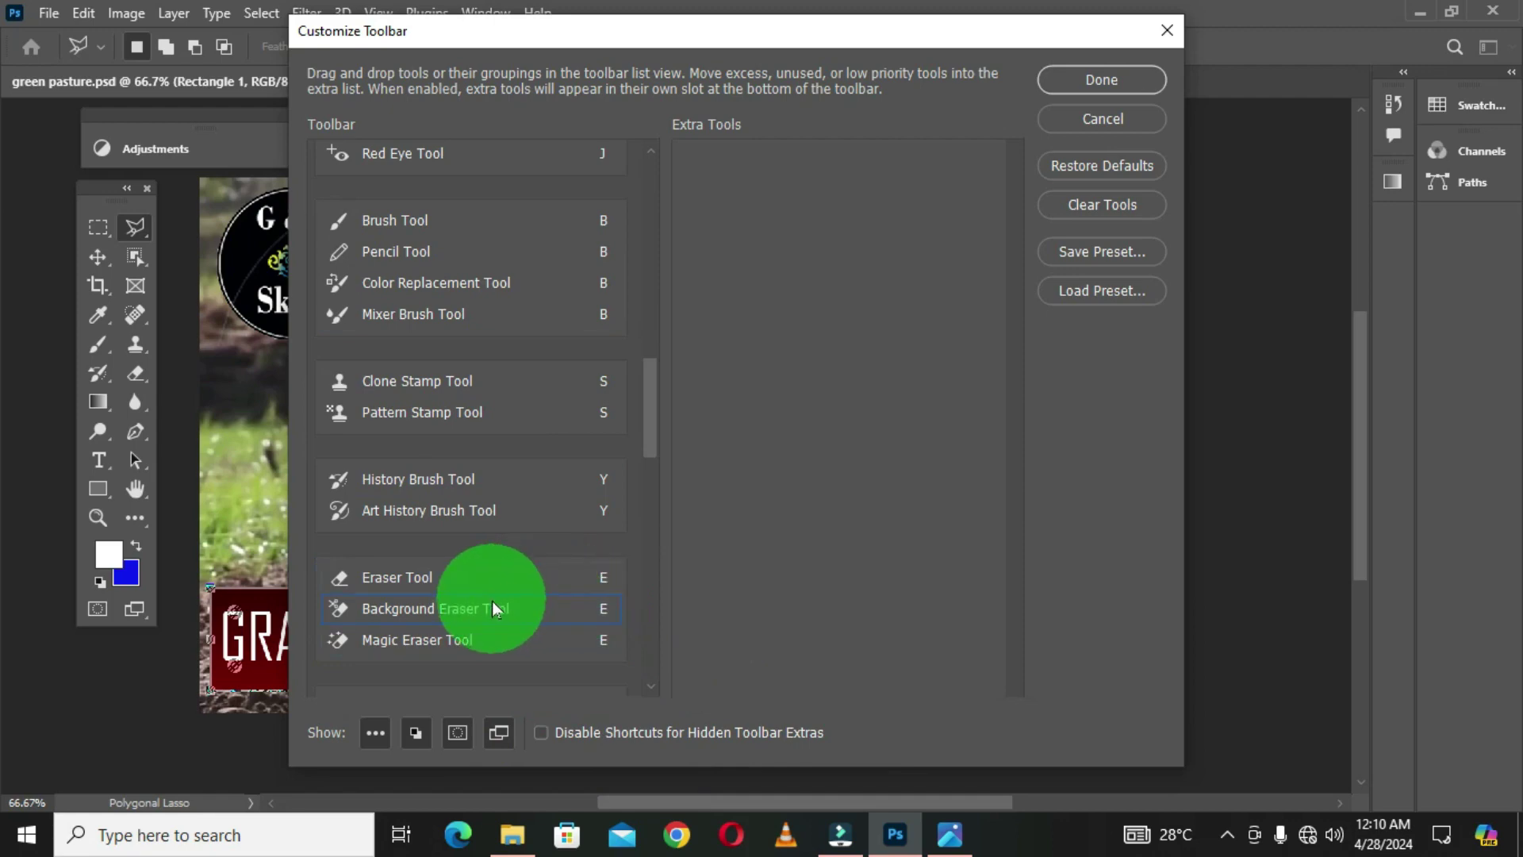
left_click(1101, 80)
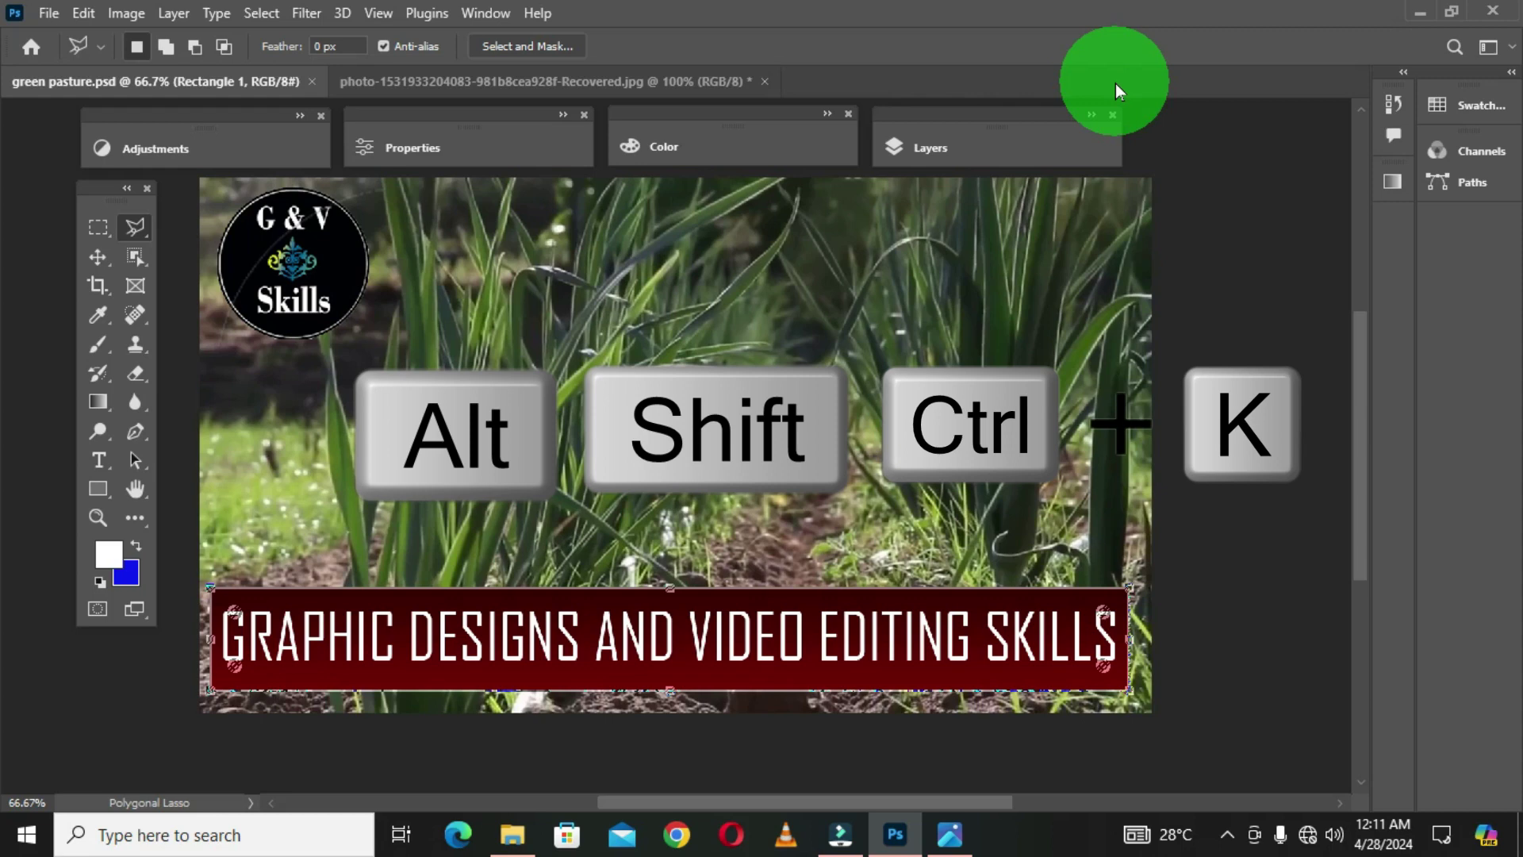
Open the Keyboard Shortcuts and Menus settings, close them, and reopen them from the workspace options
key("ctrl+alt+shift+k")
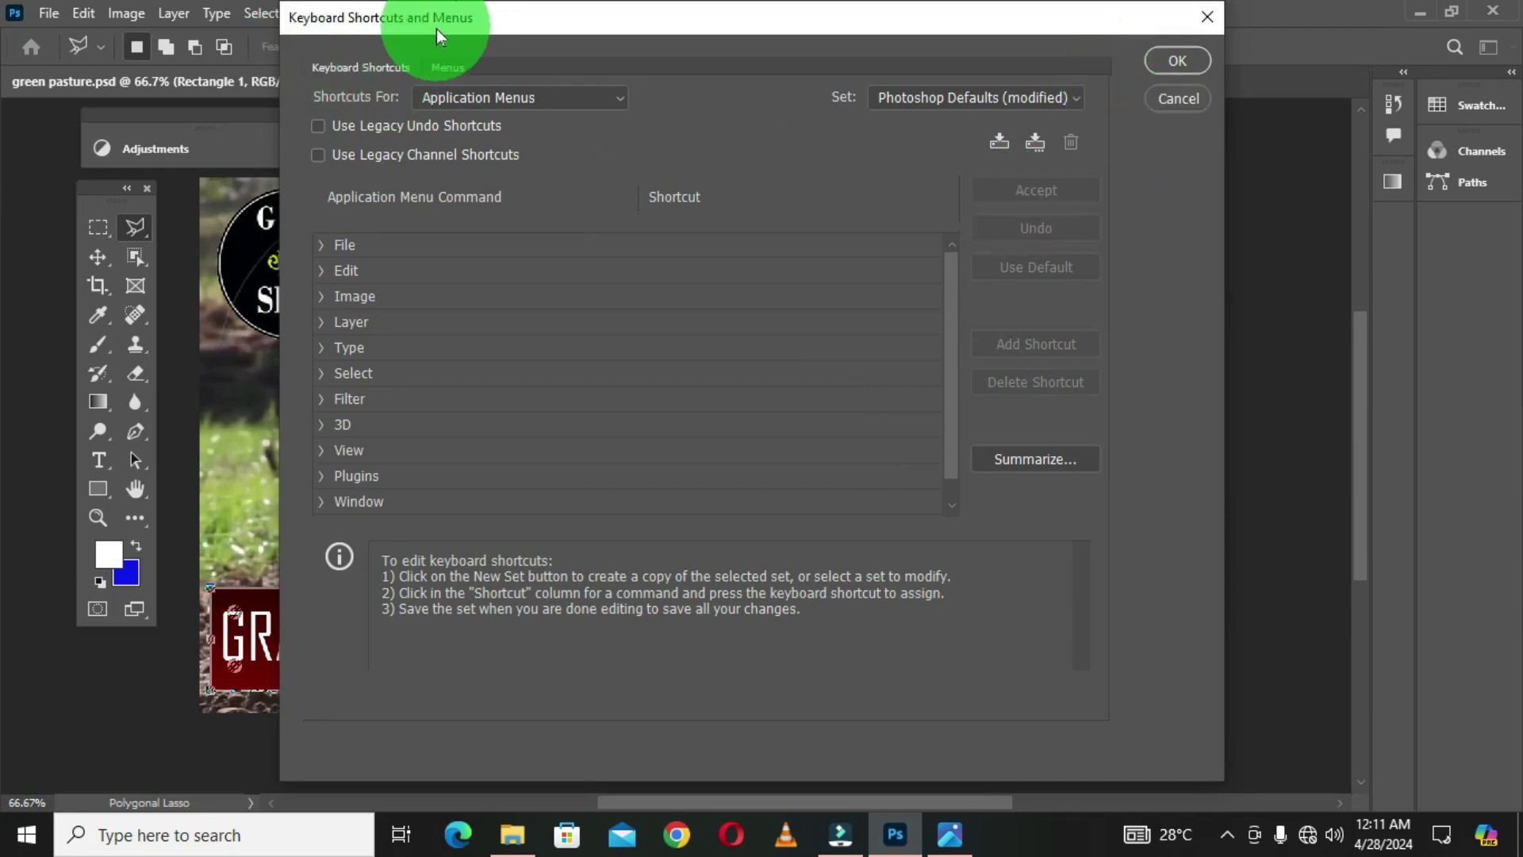
left_click(1205, 19)
left_click(485, 13)
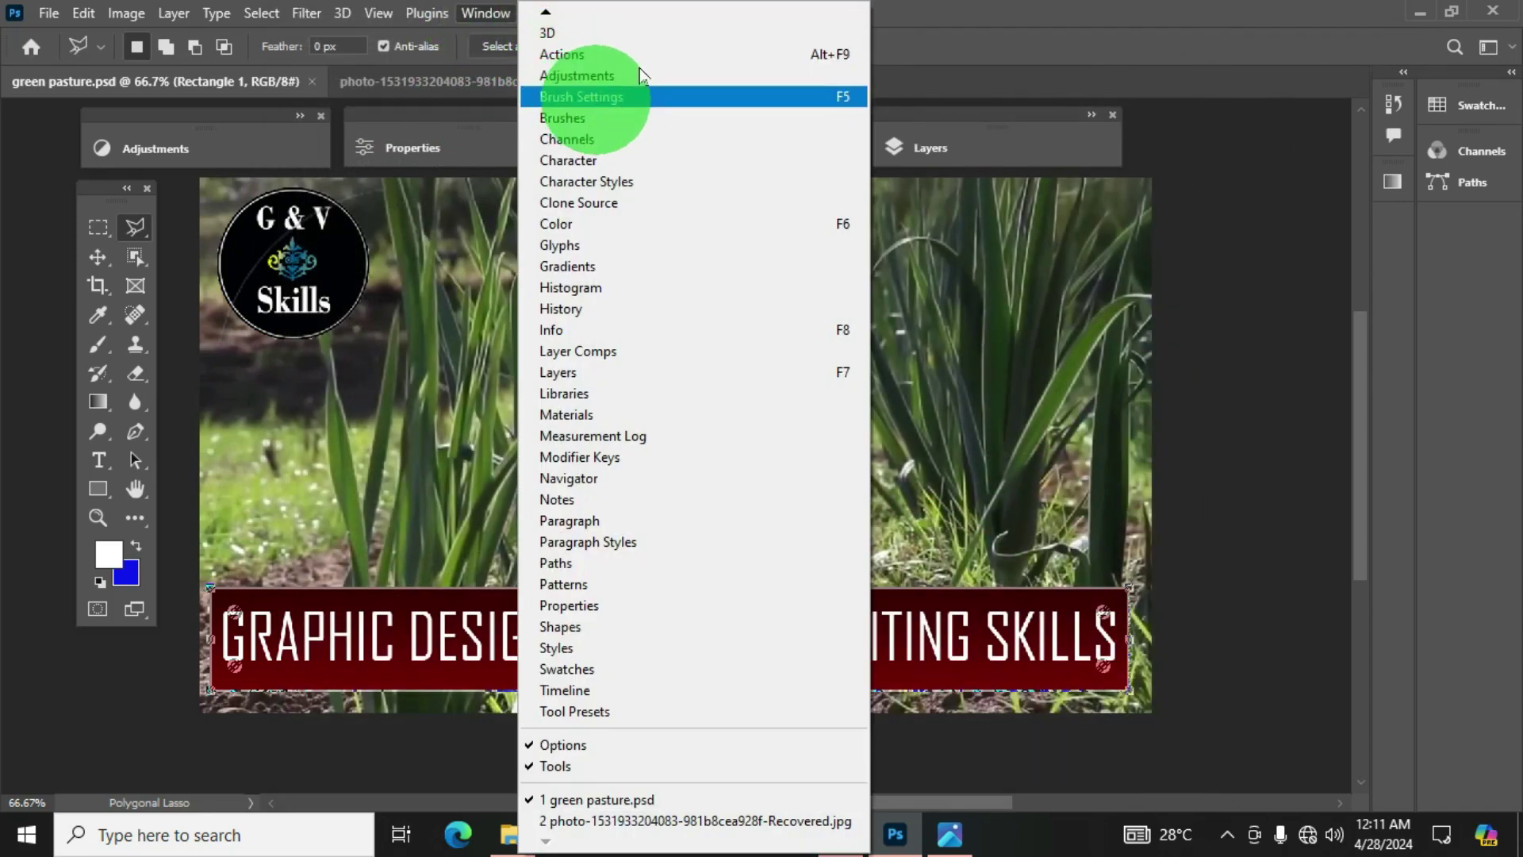
mouse_move(574, 20)
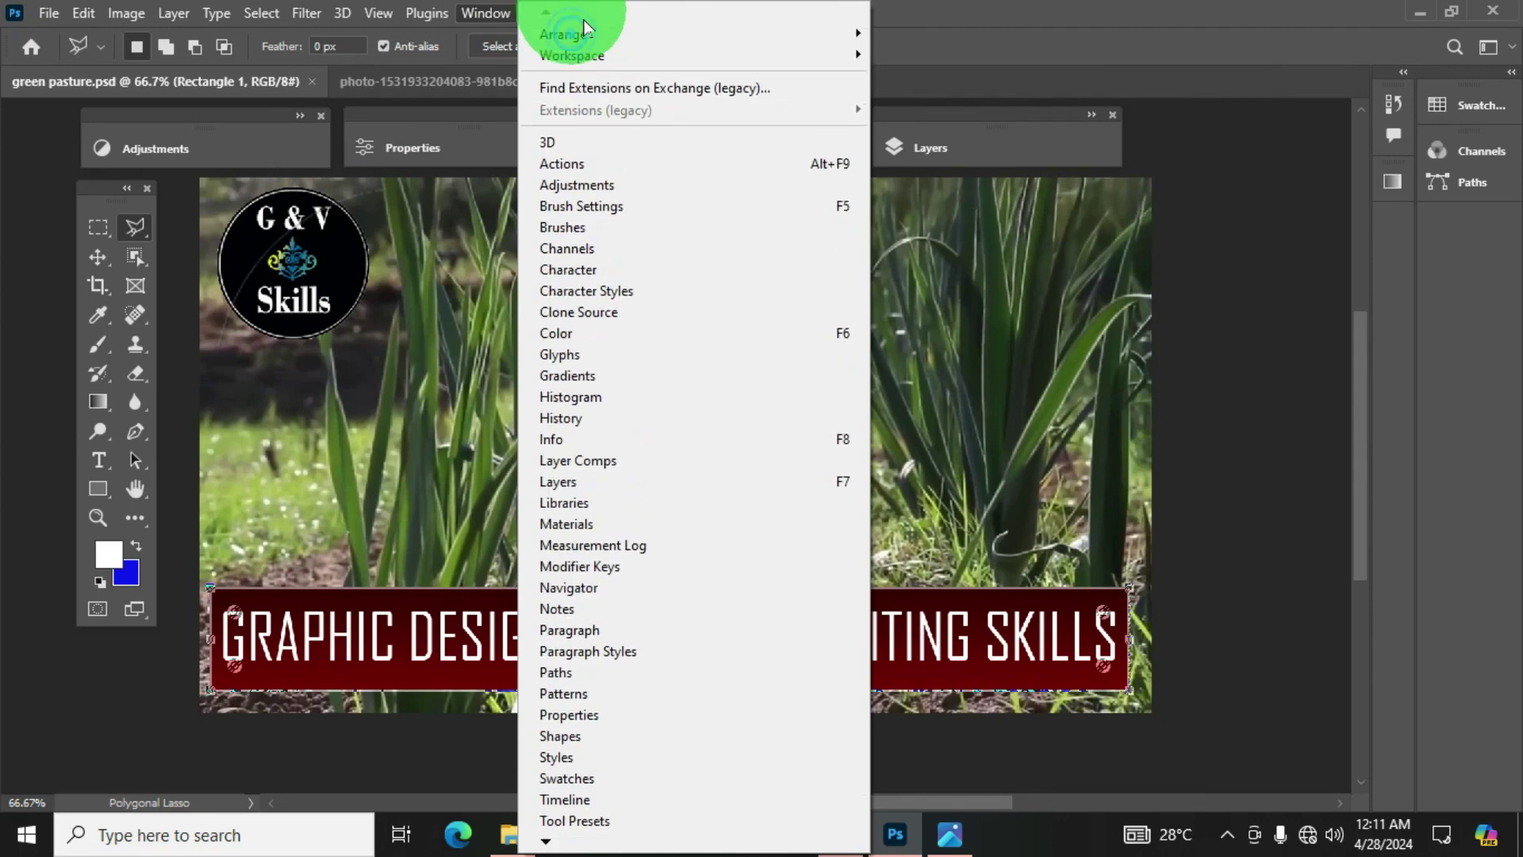
left_click(666, 54)
left_click(989, 57)
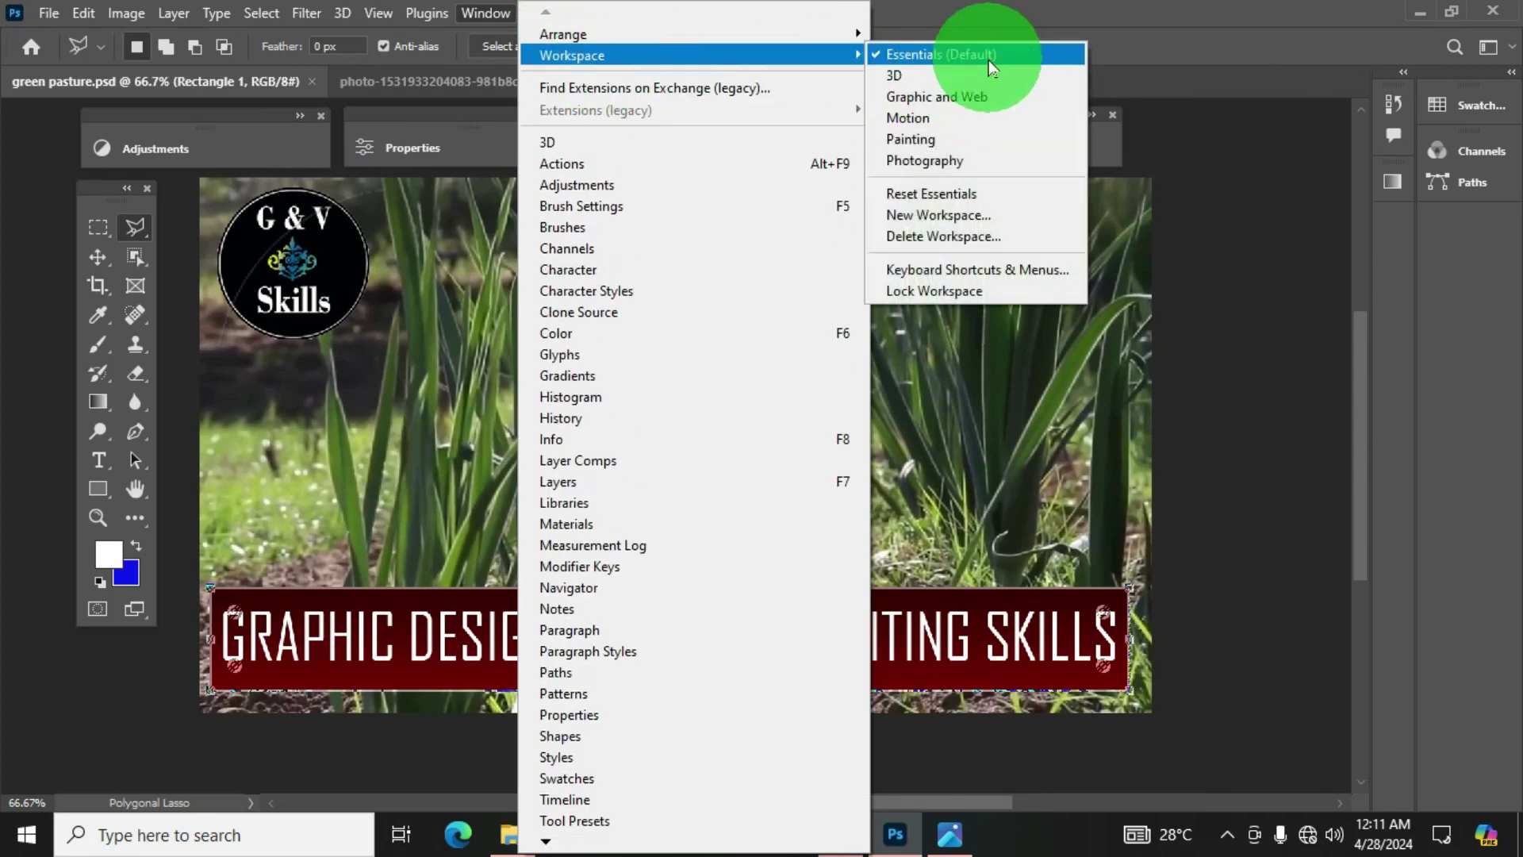
left_click(1047, 278)
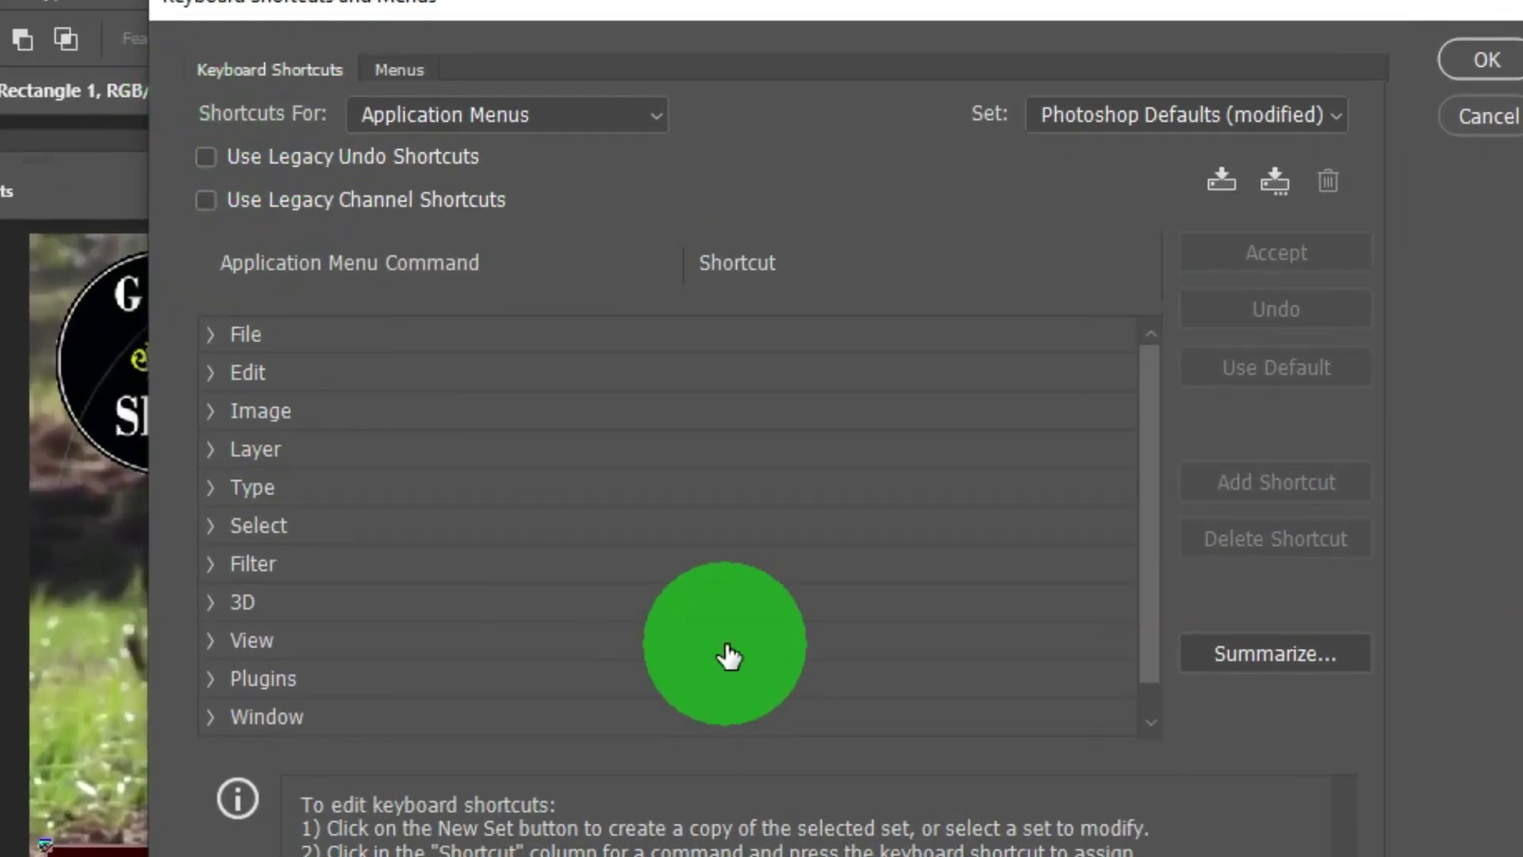
Choose shortcuts for Application Menus and review the shortcuts assigned to the File commands
left_click(655, 126)
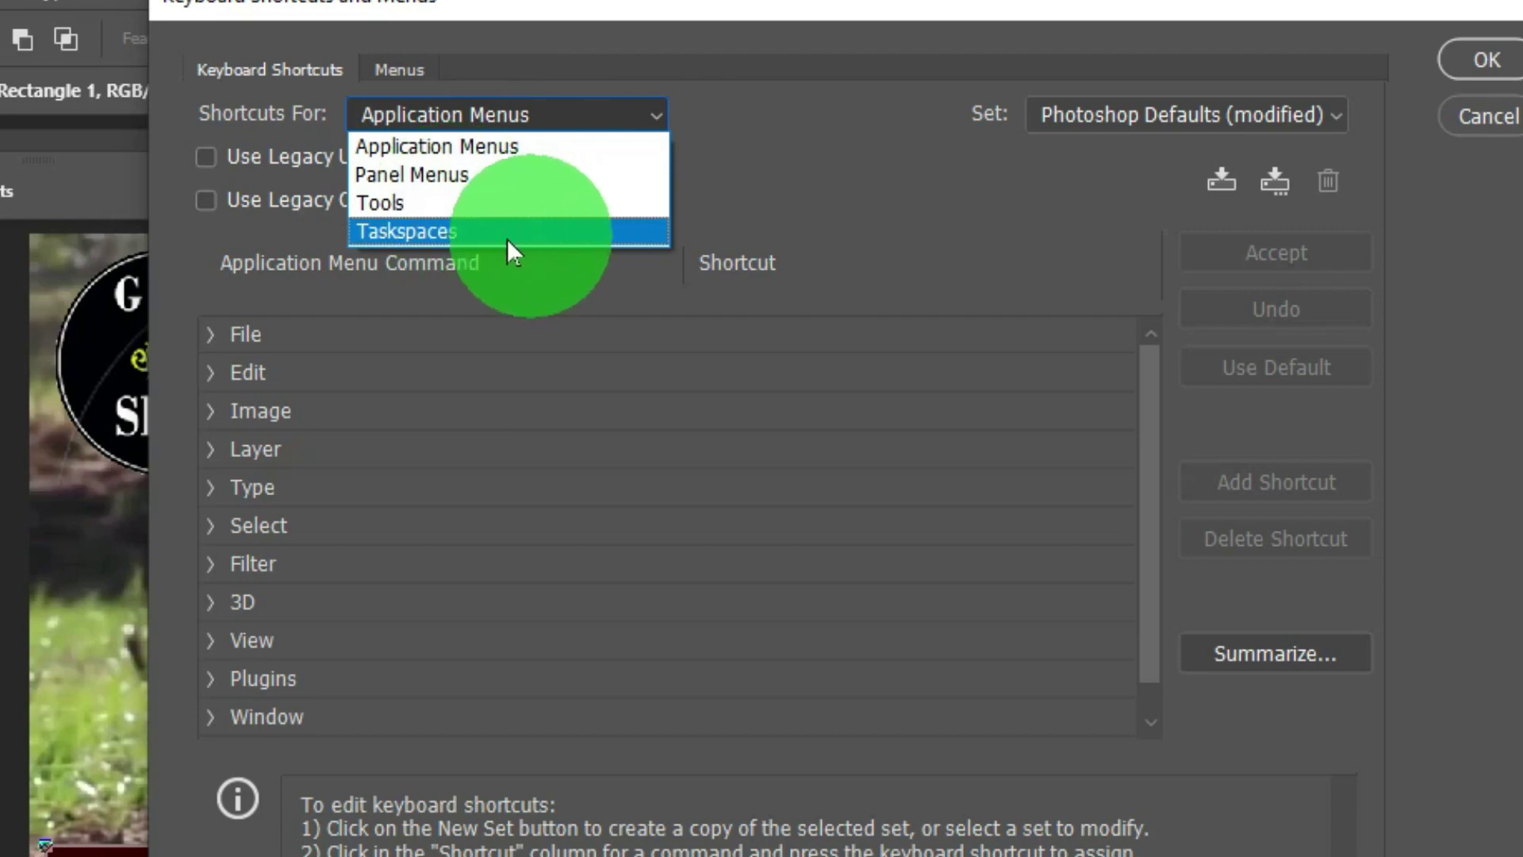
left_click(516, 150)
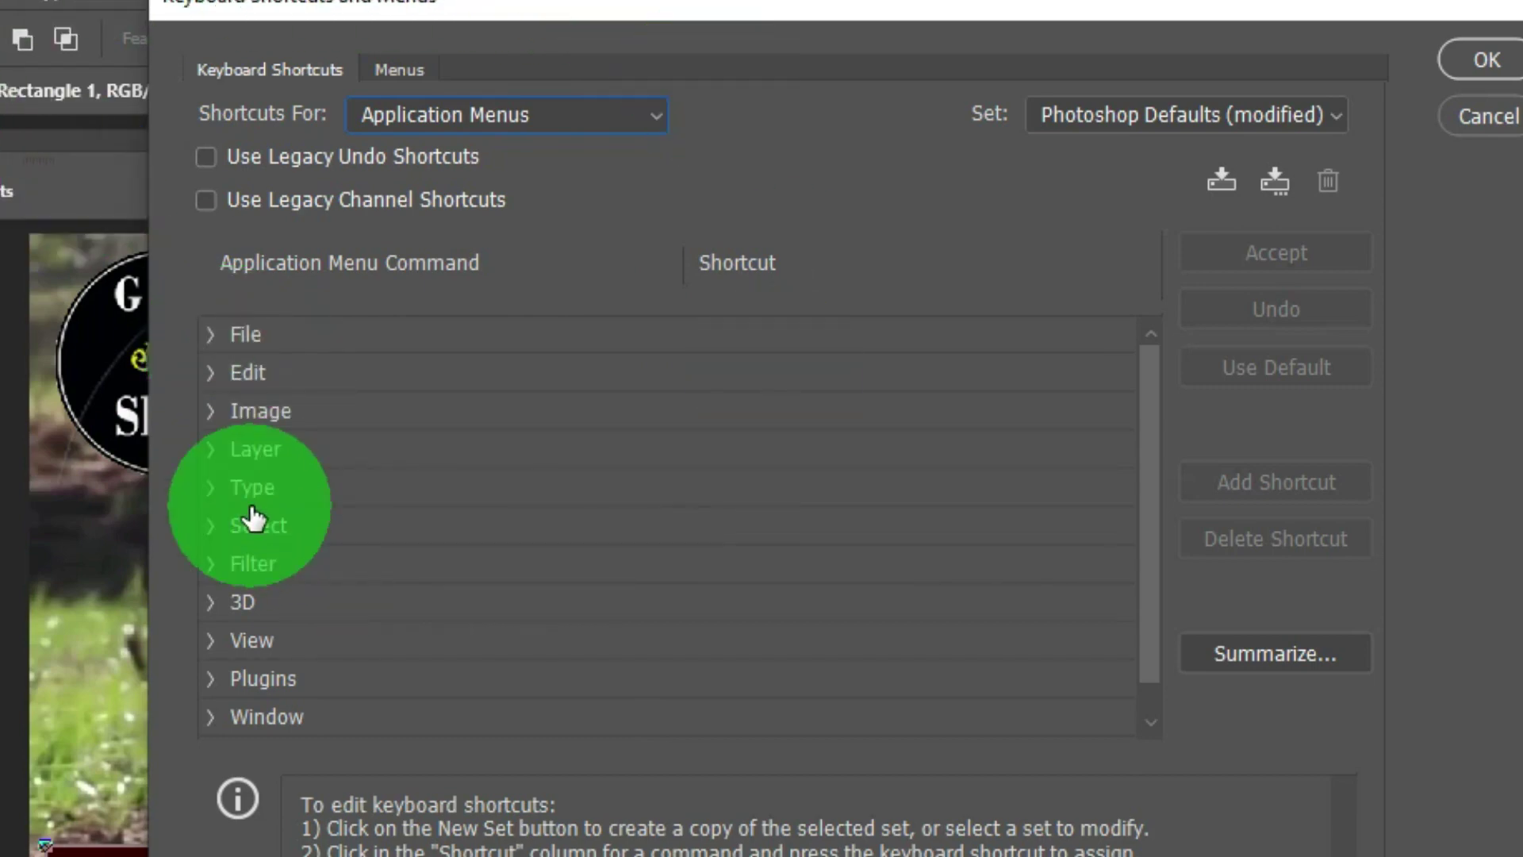
left_click(211, 343)
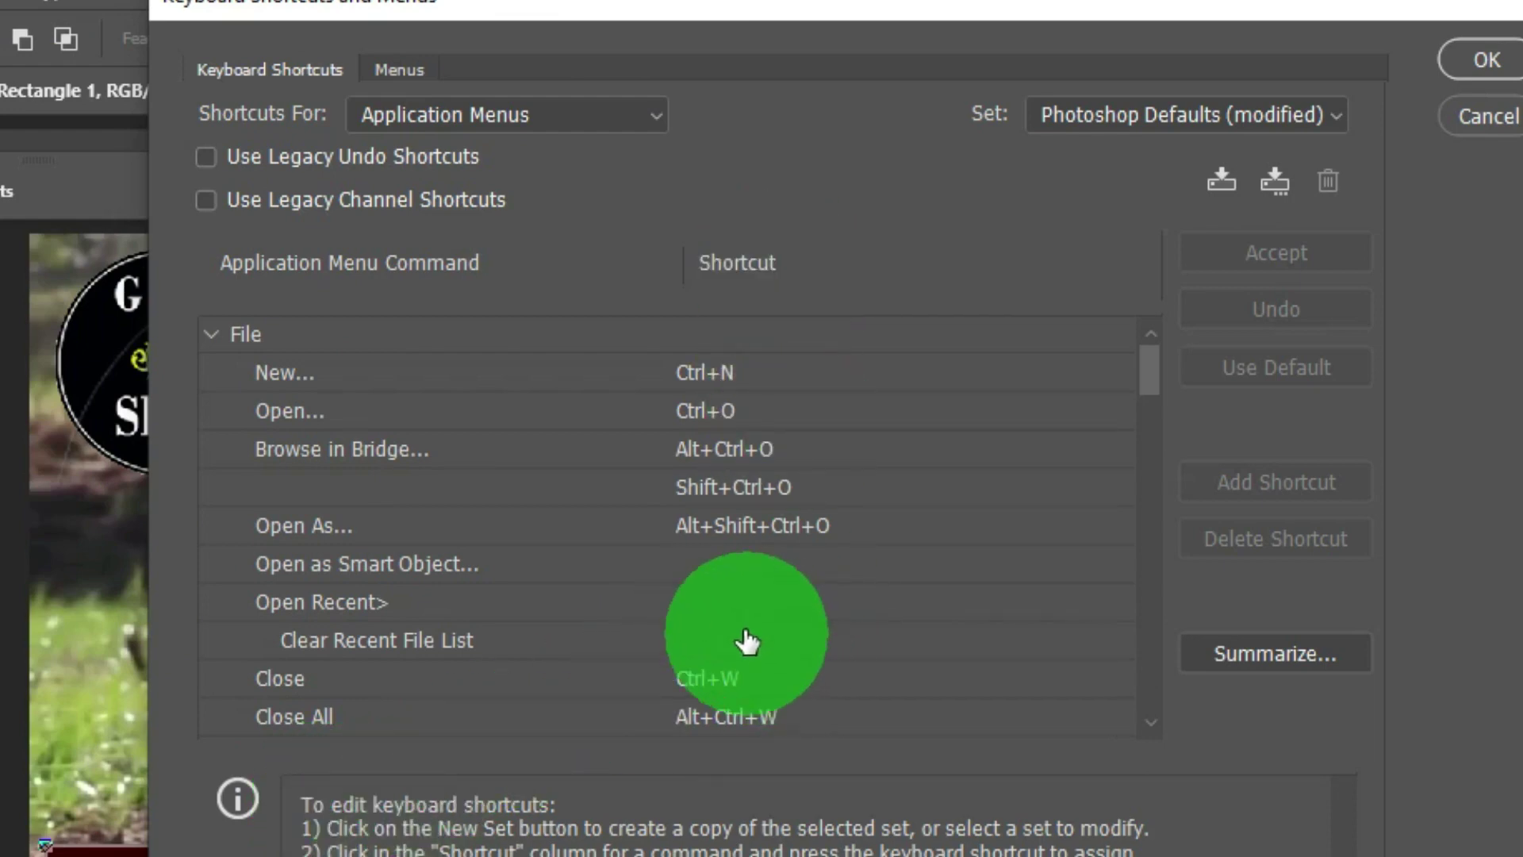
scroll(559, 549, "down", 1)
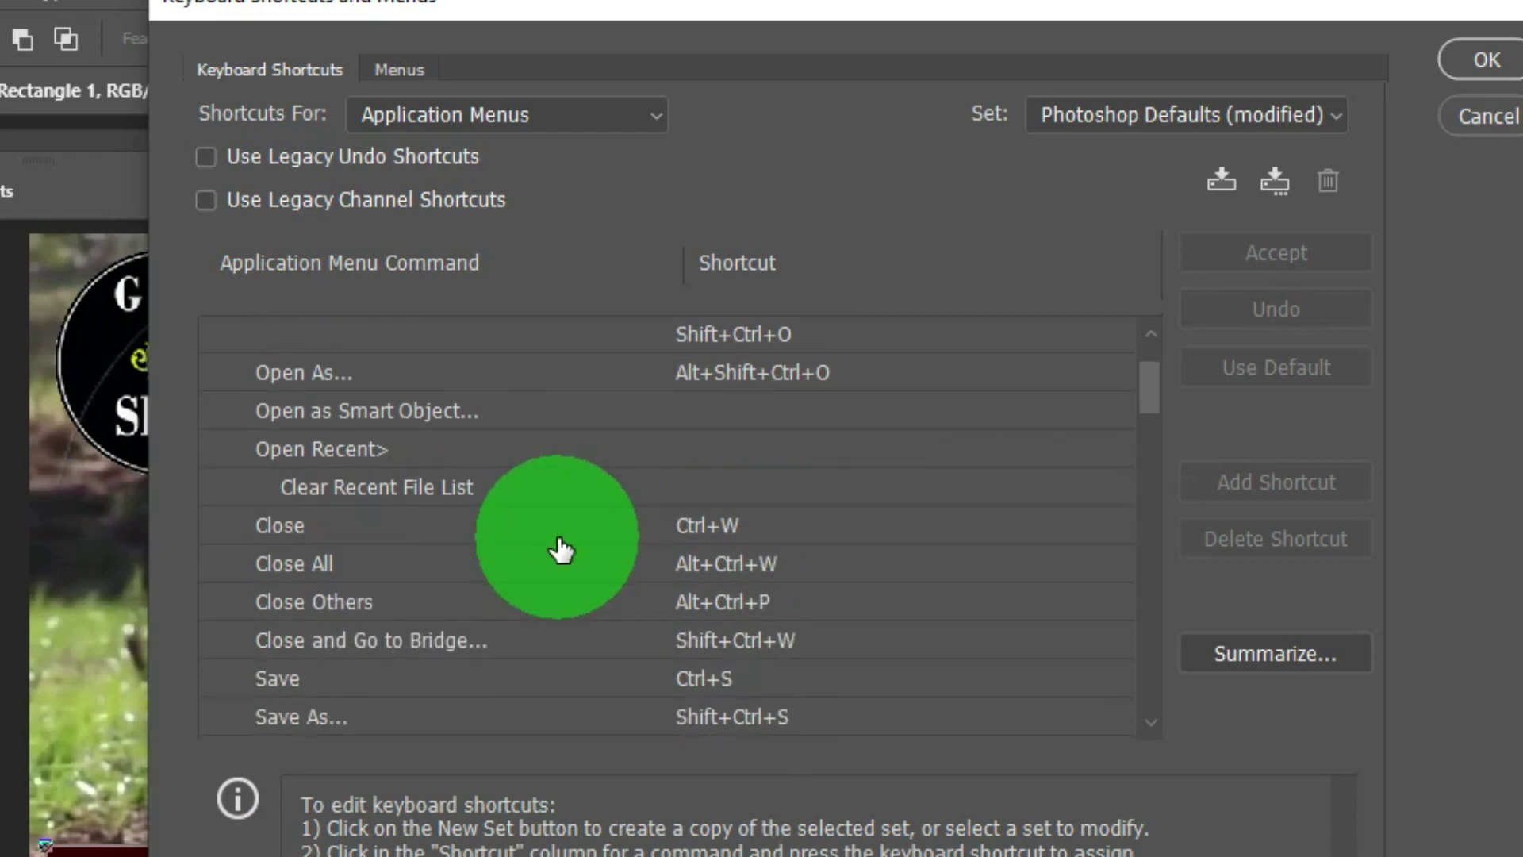
scroll(548, 555, "up", 2)
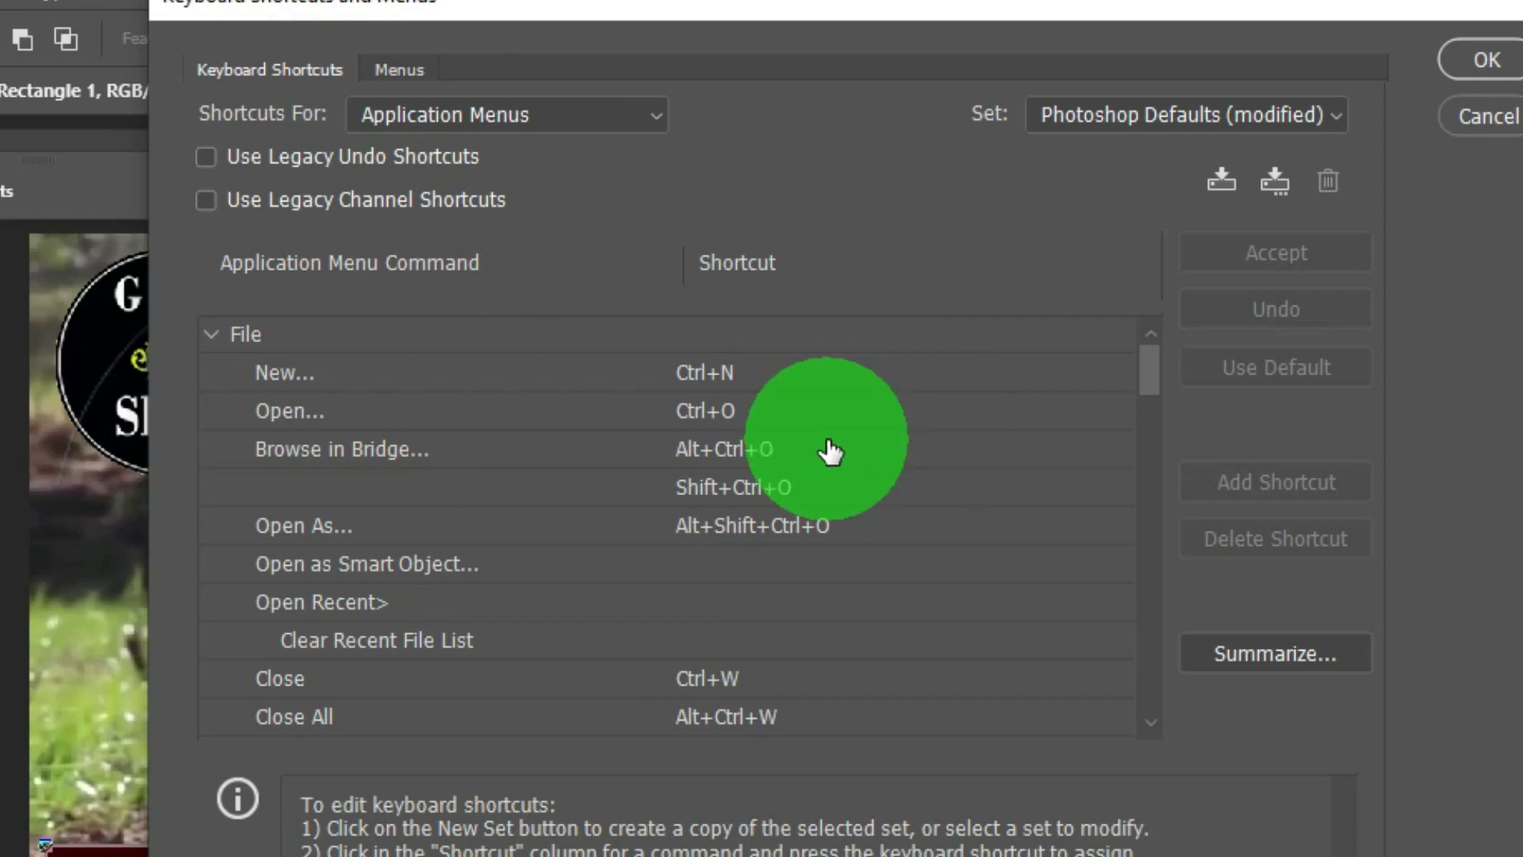
Clear the shortcut of the New command under File and assign Ctrl+N to it again
left_click(761, 373)
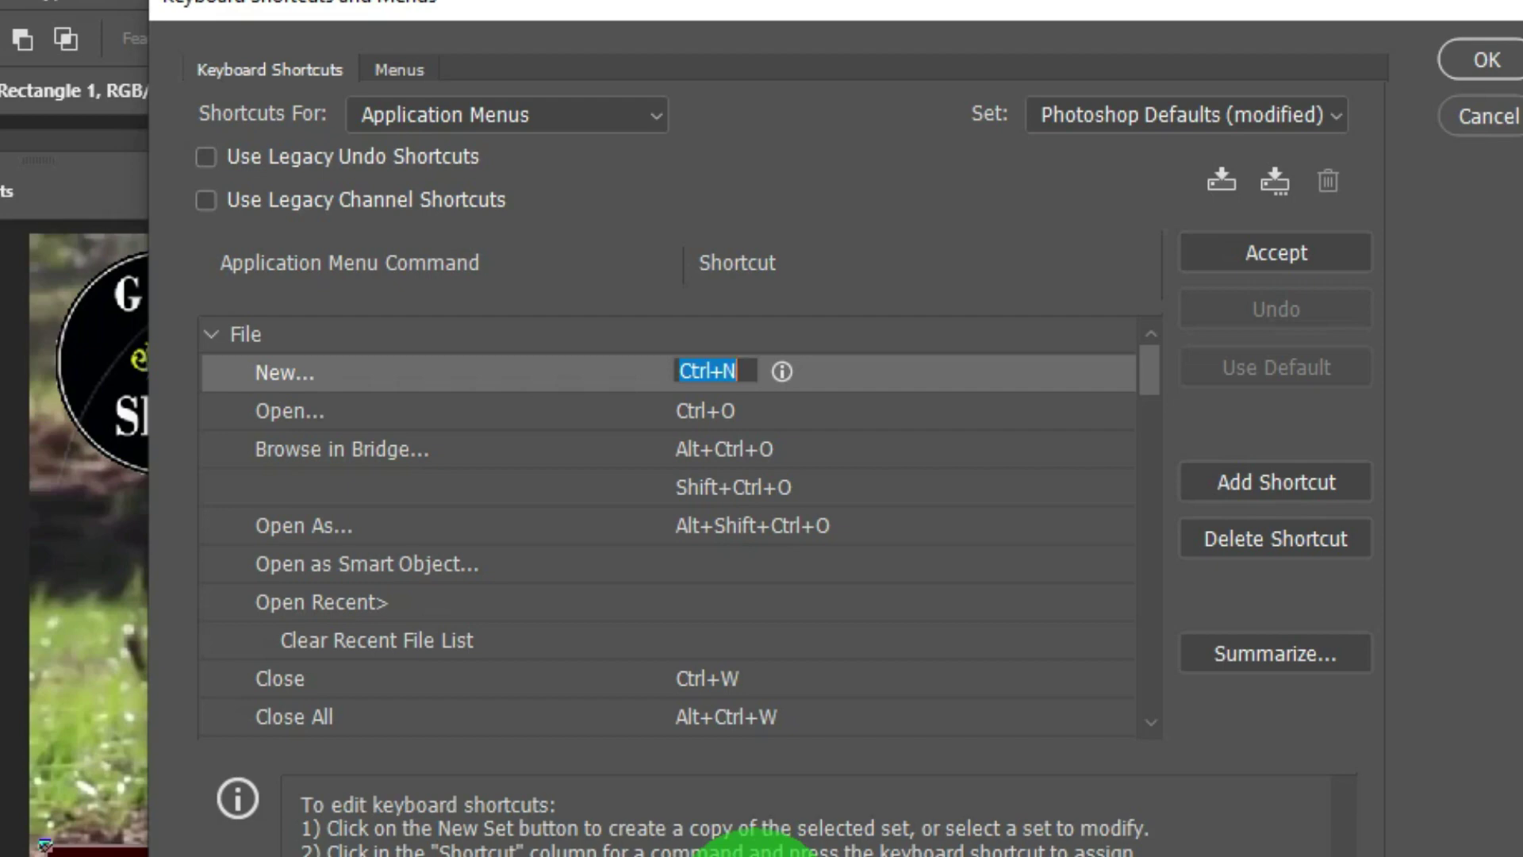
key("BackSpace")
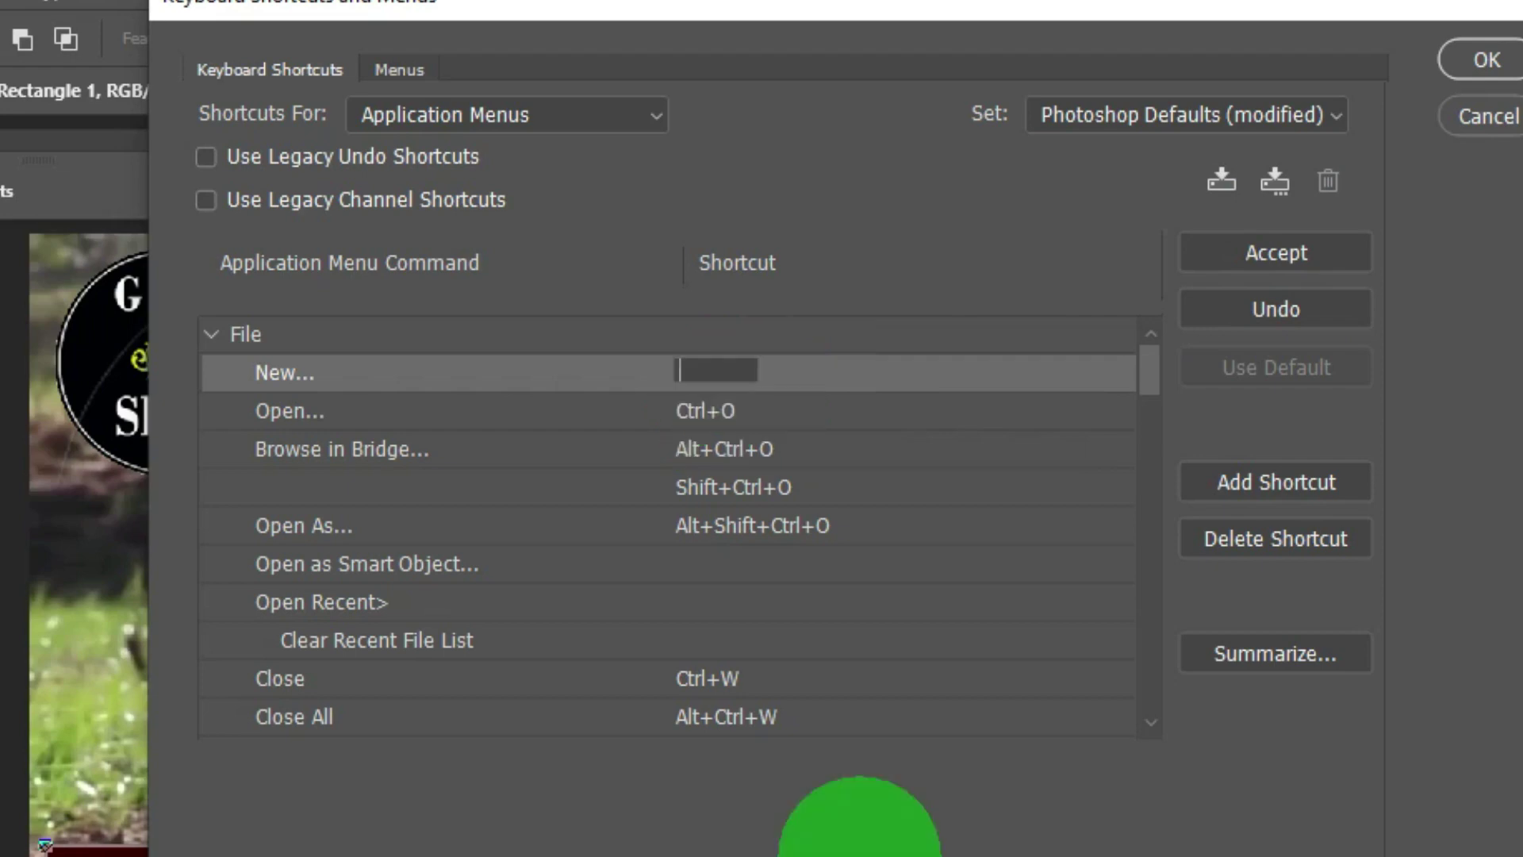
key("ctrl+n")
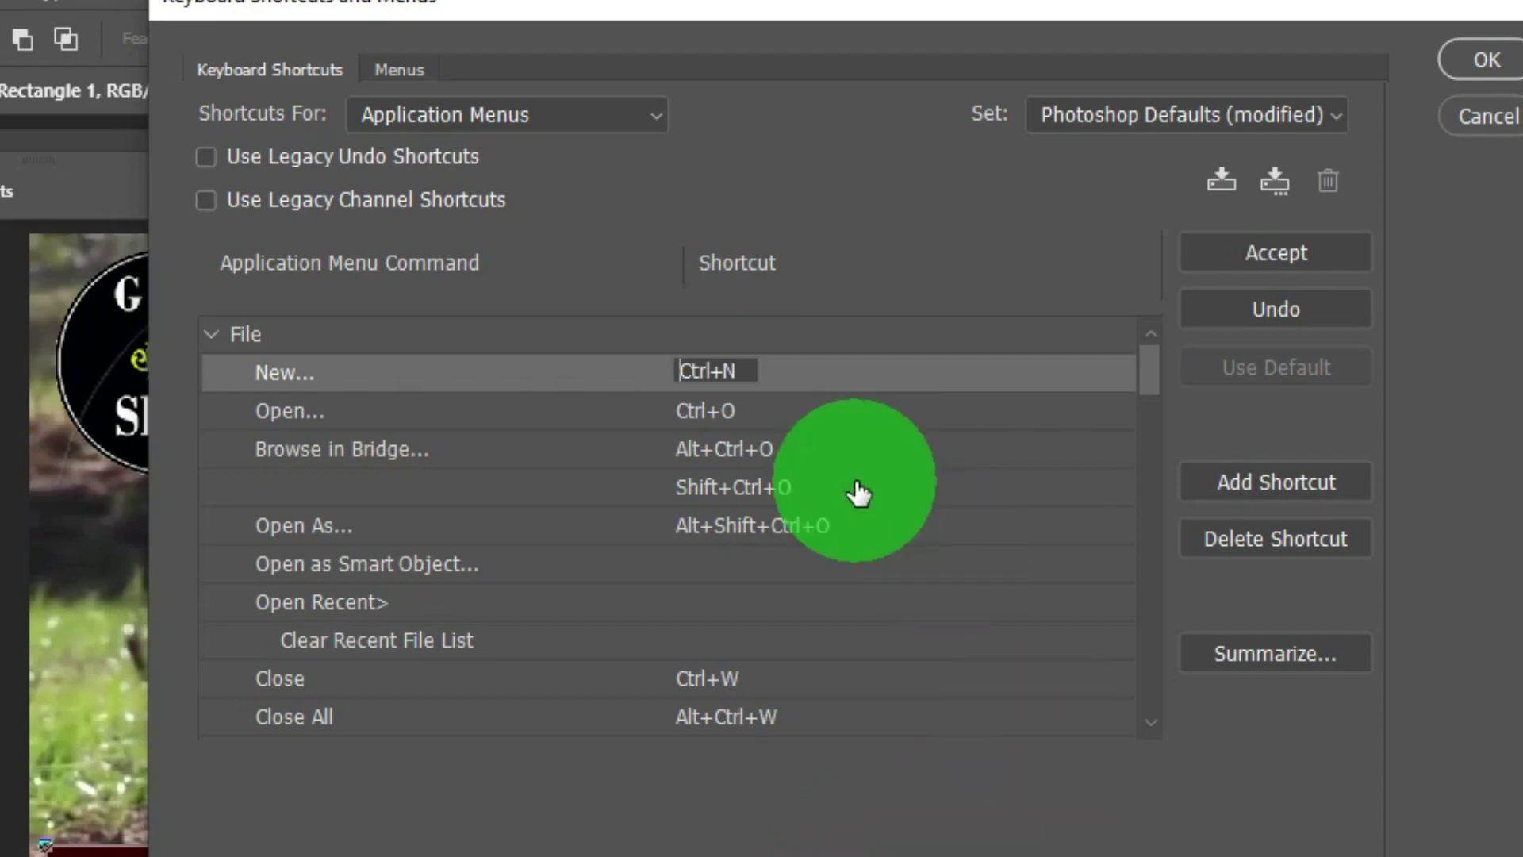
left_click(1142, 372)
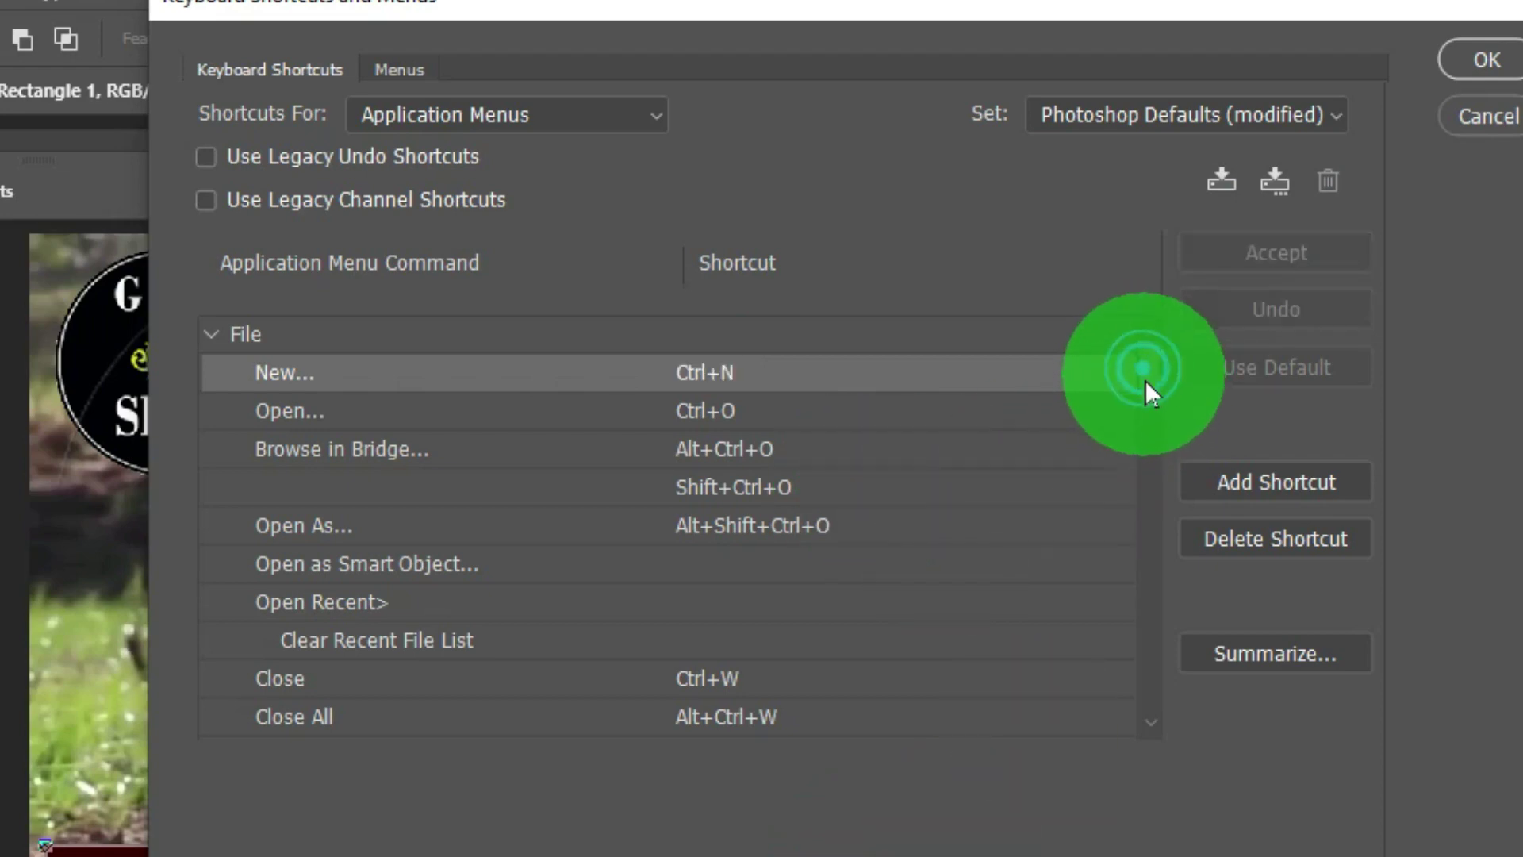
Try P and Ctrl+P as shortcuts for Quick Export as PNG, and assign and accept Shift+Ctrl+1 instead
left_click_drag(1150, 368, 1153, 429)
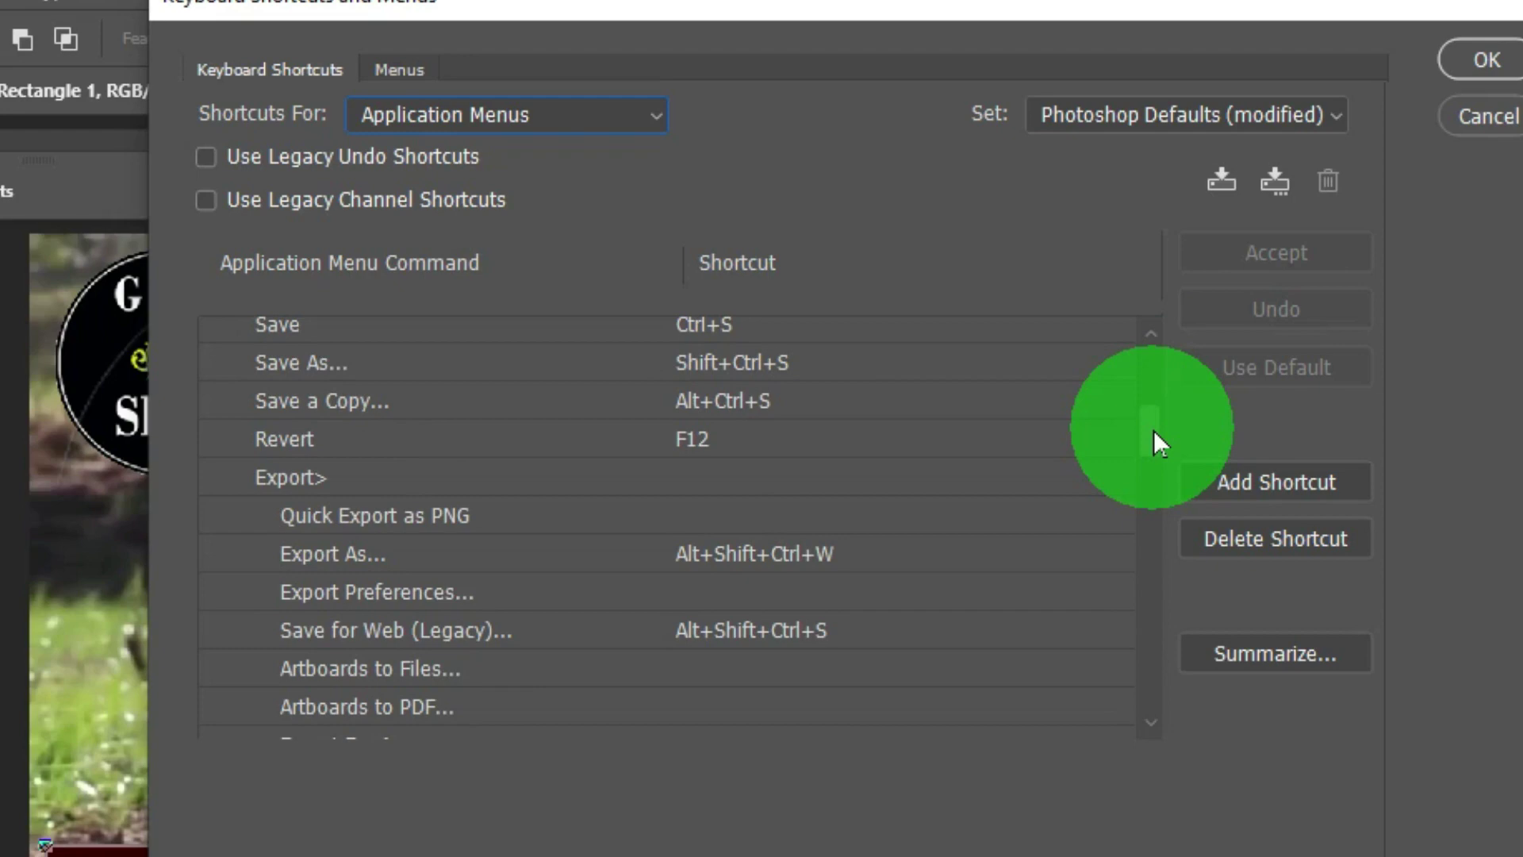
left_click_drag(1154, 430, 1158, 426)
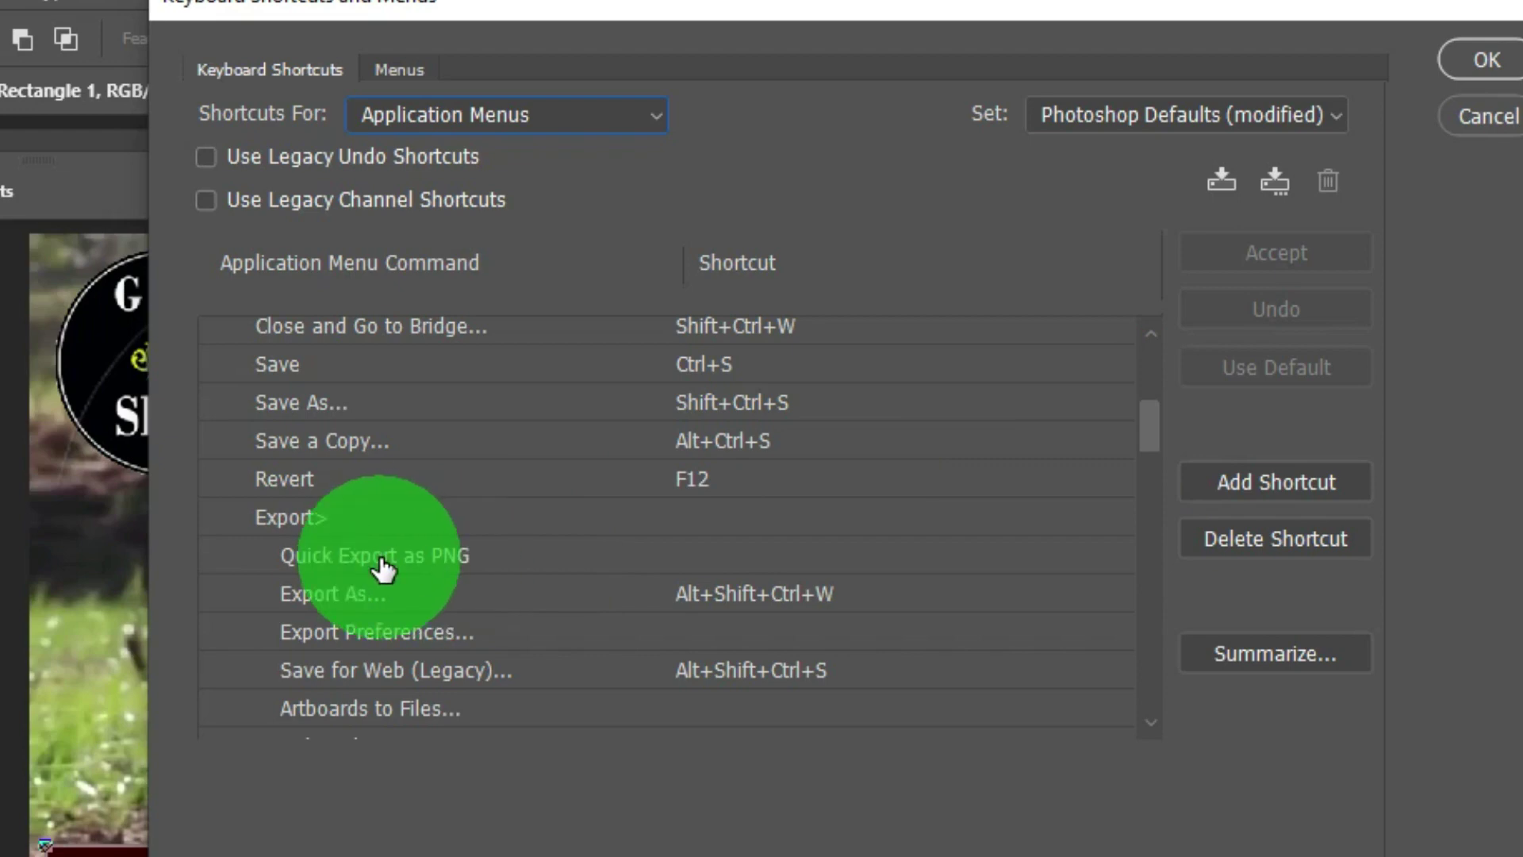
left_click(683, 559)
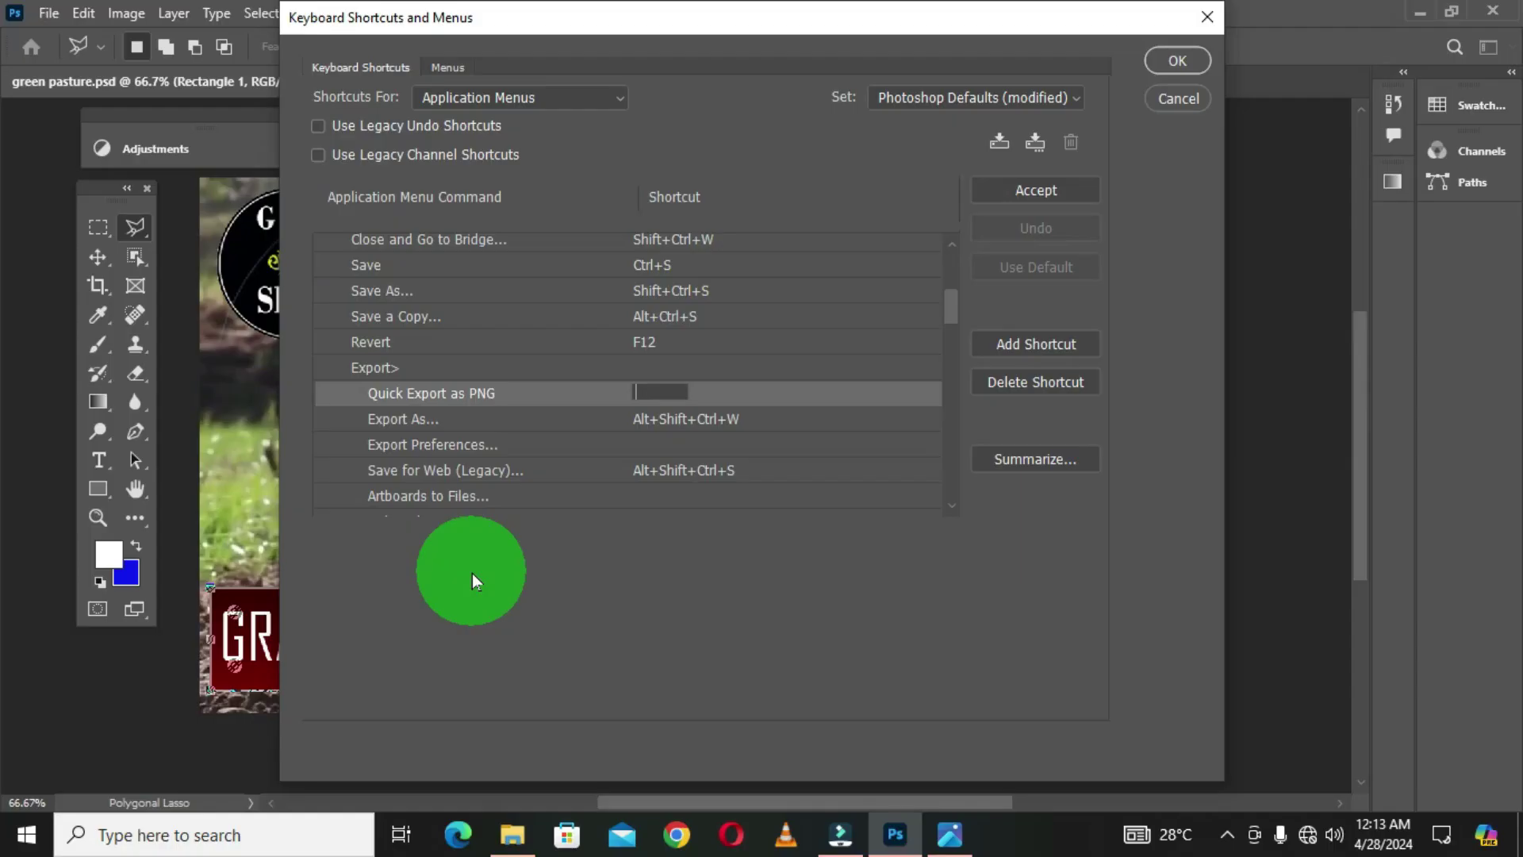
key("p")
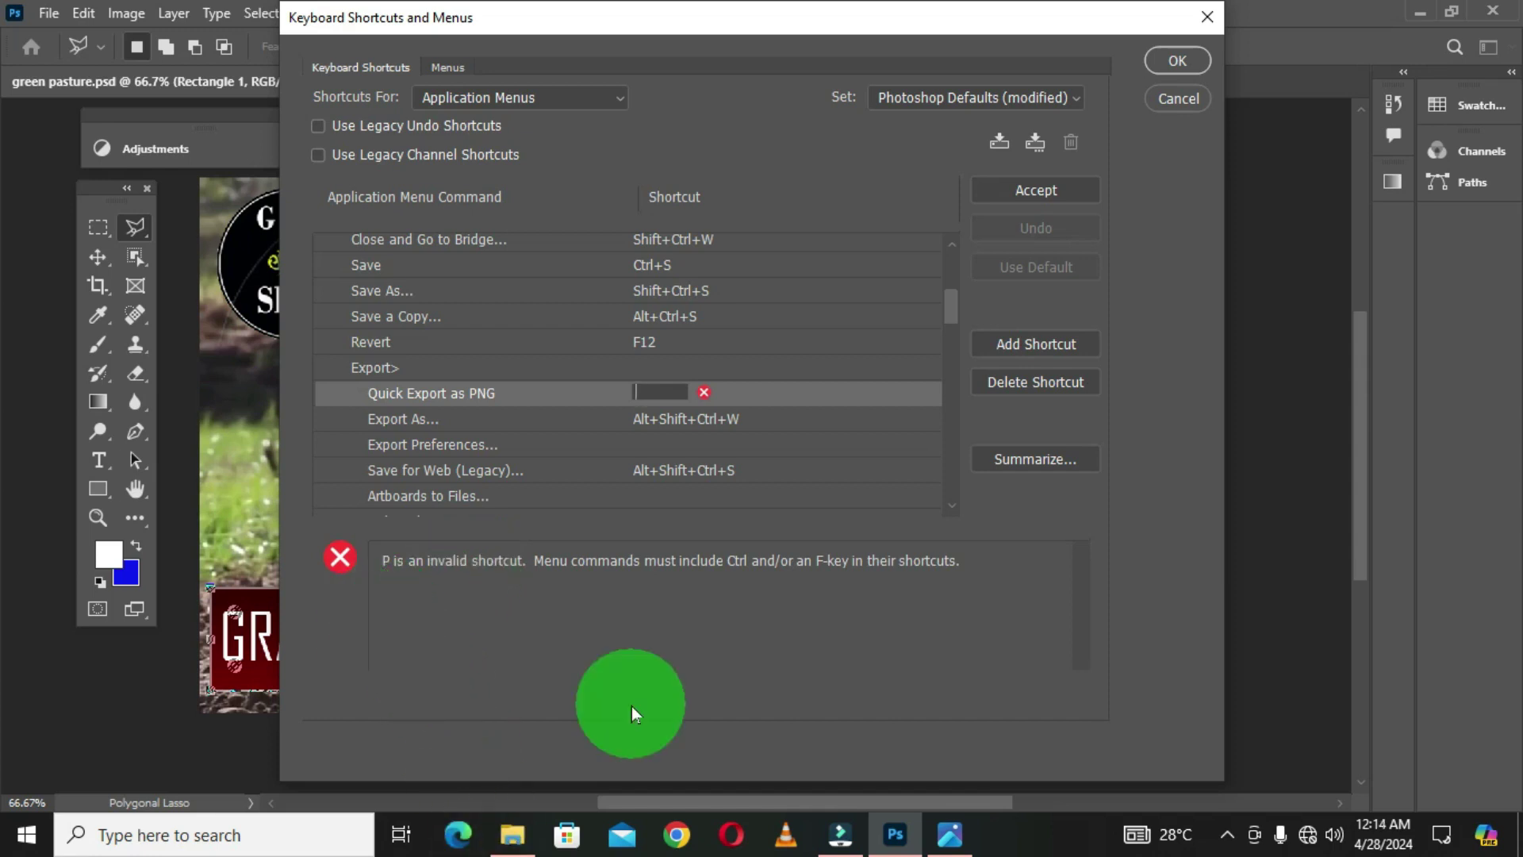
key("ctrl+p")
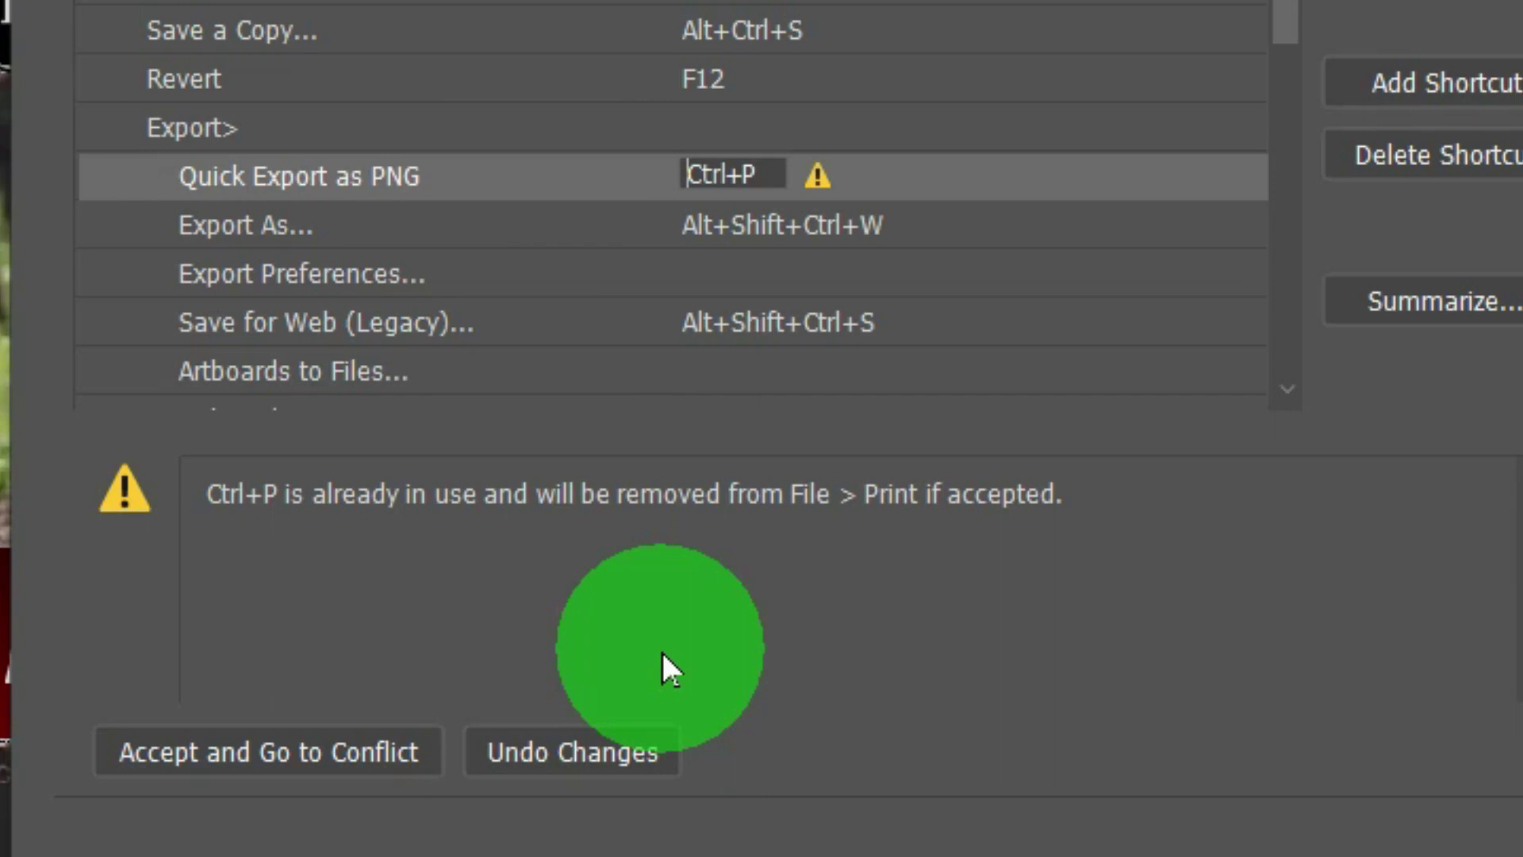
key("ctrl+shift+1")
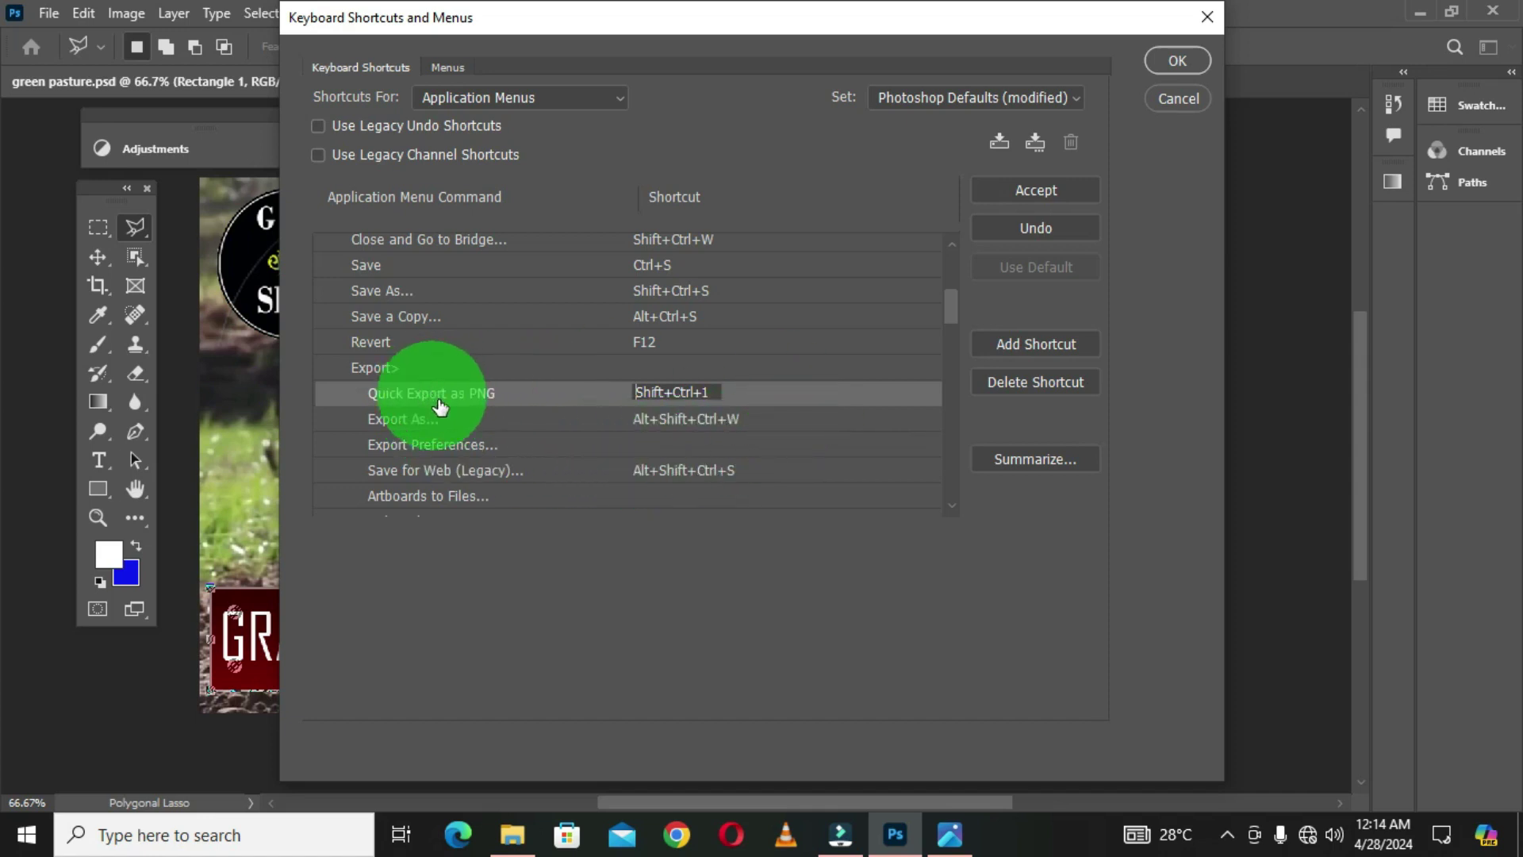
left_click(1055, 195)
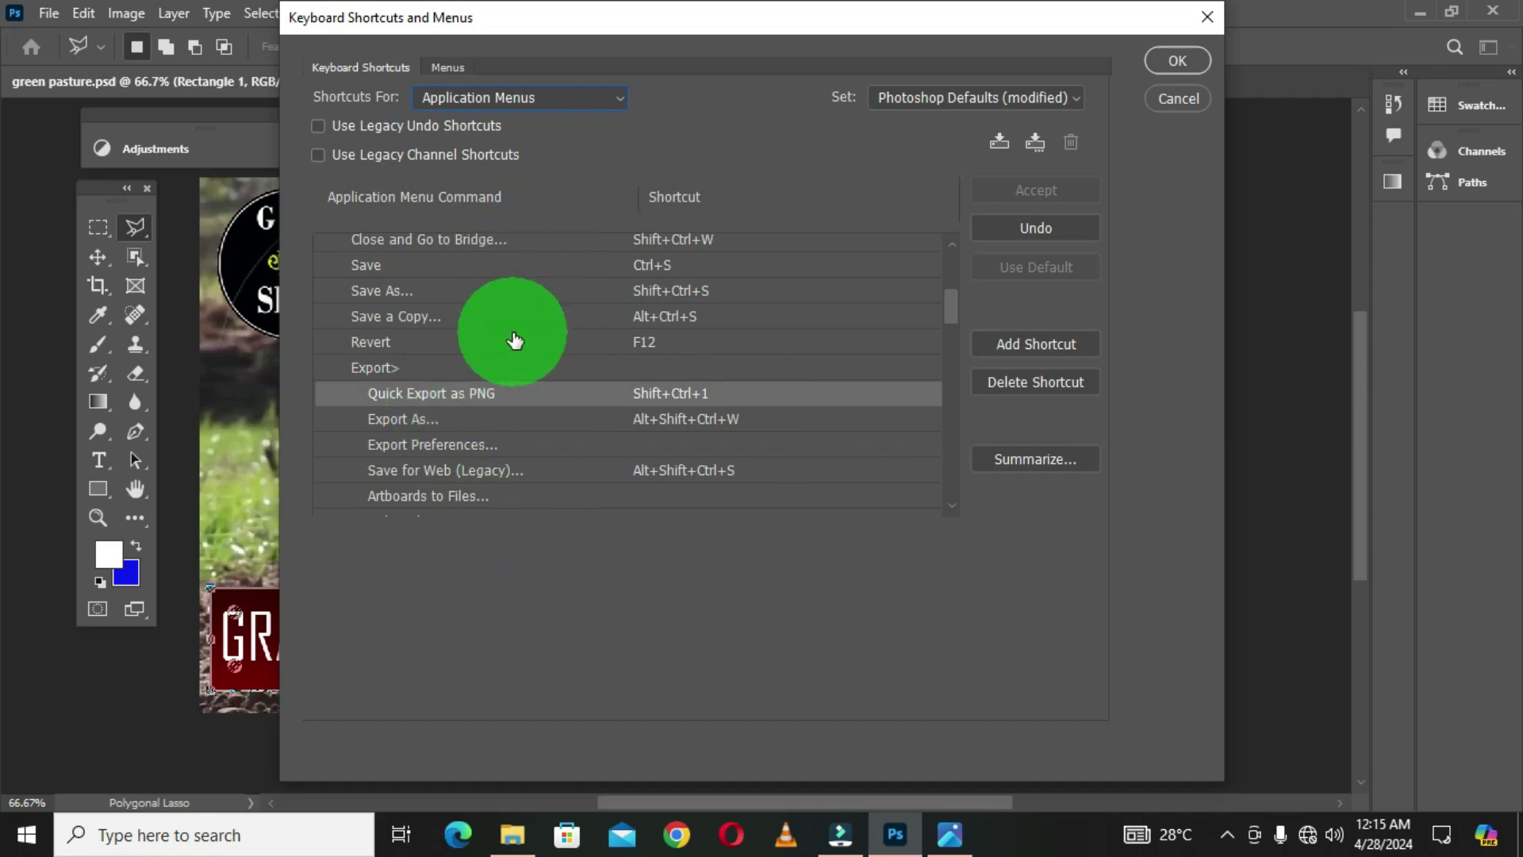
Open the Artboards to Files shortcut for editing and accept it without entering a key combination
scroll(514, 339, "down", 2)
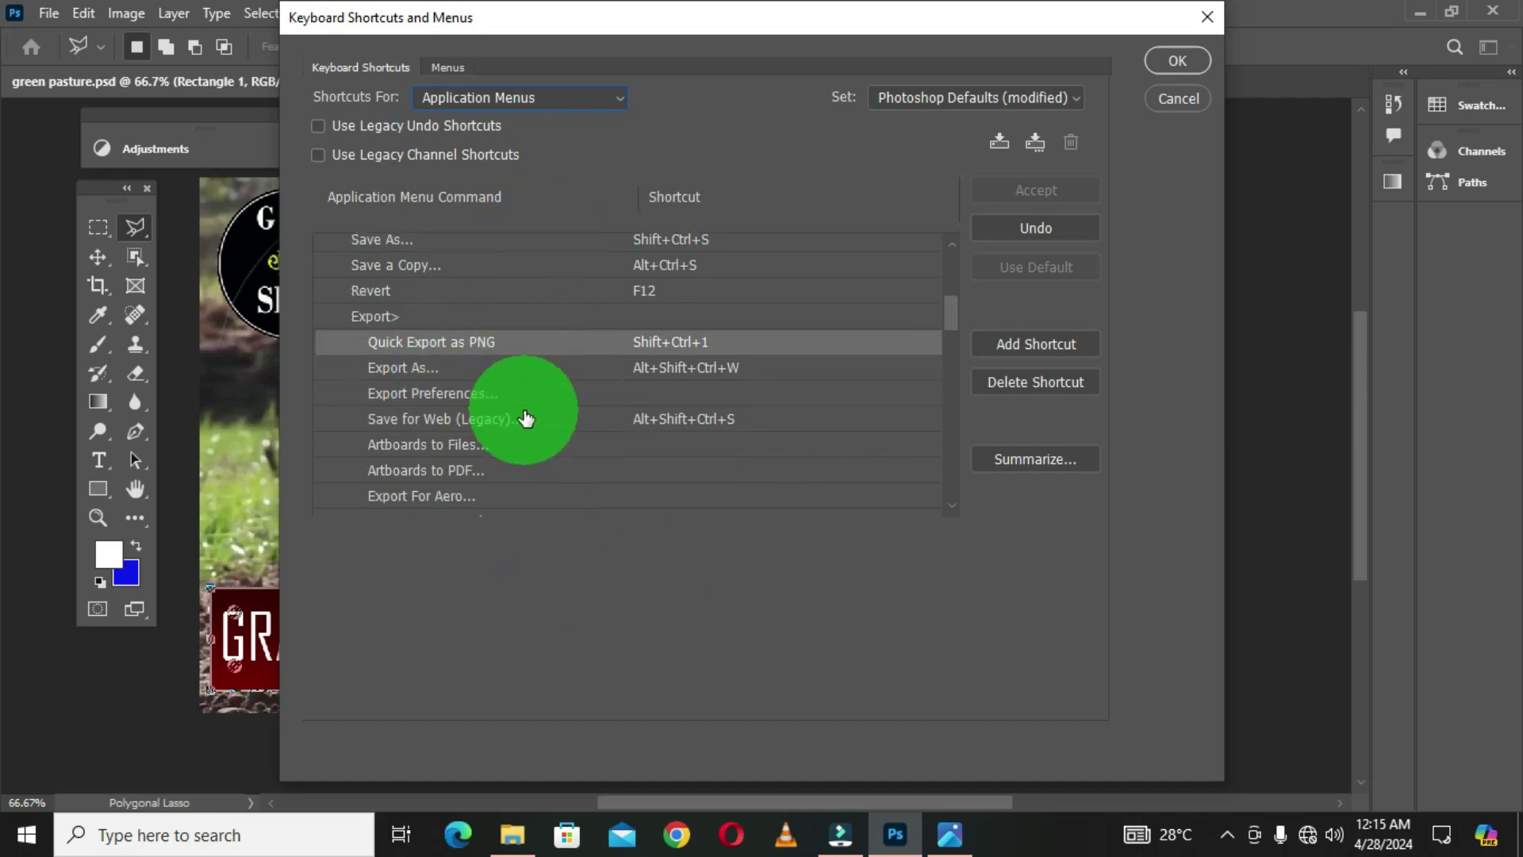
left_click(670, 446)
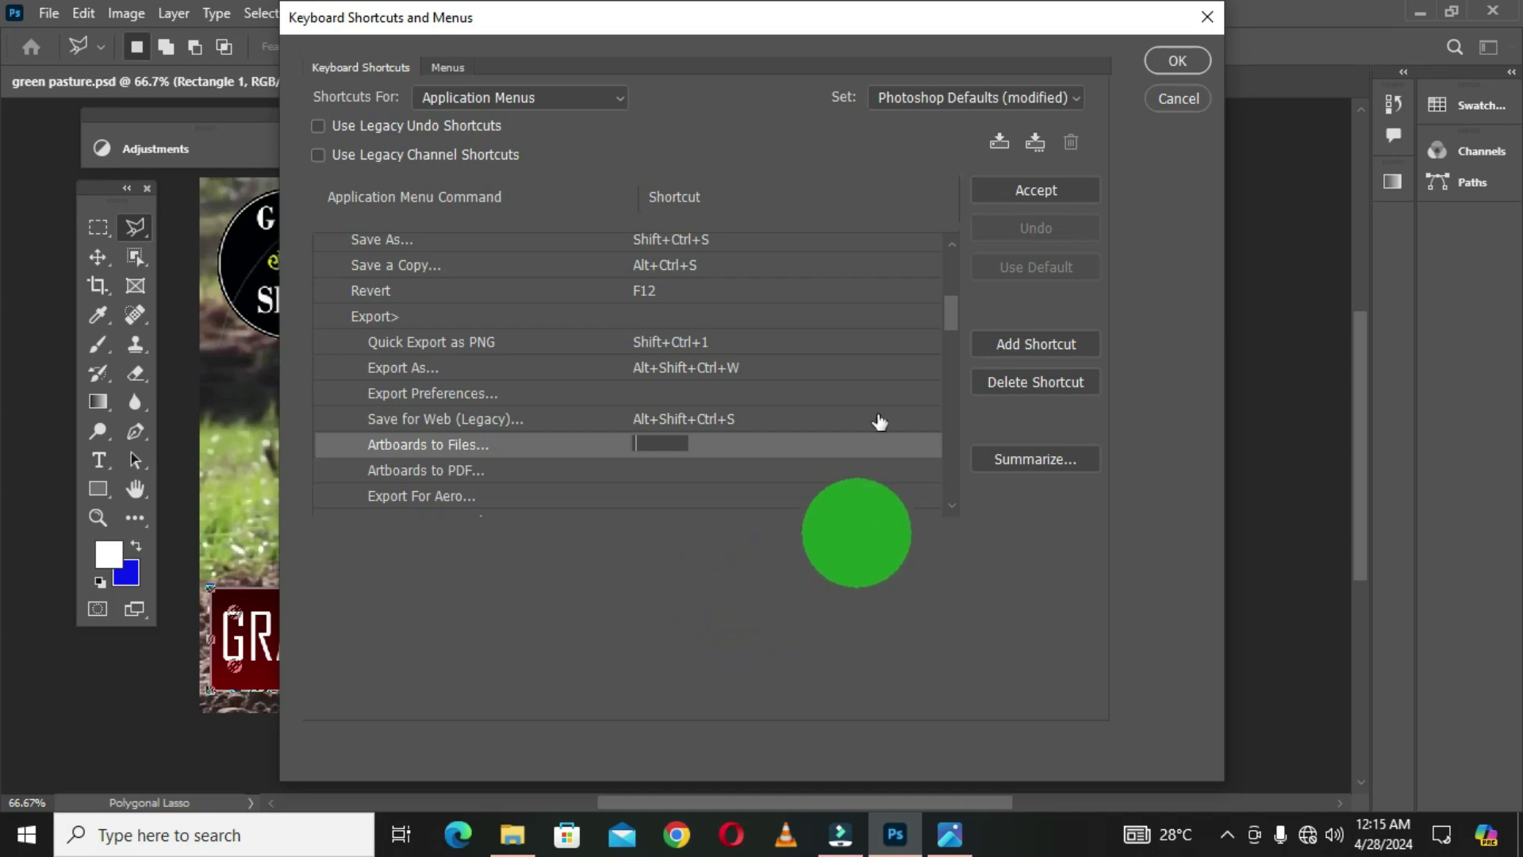
left_click(1042, 197)
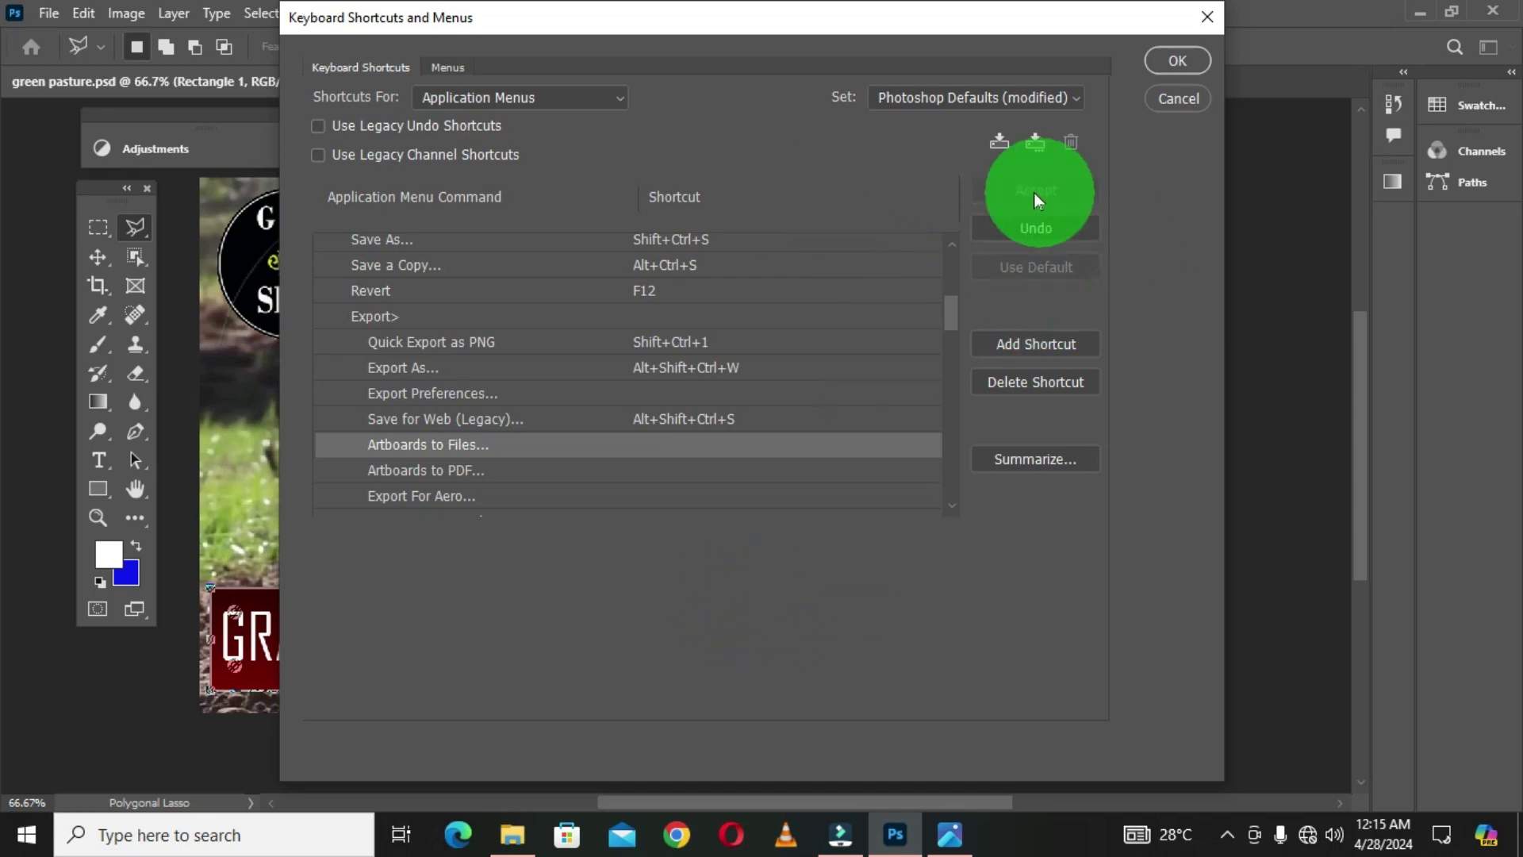
Look through the File commands once more, collapse them, and examine the shortcuts assigned to the Edit commands
scroll(412, 328, "up", 5)
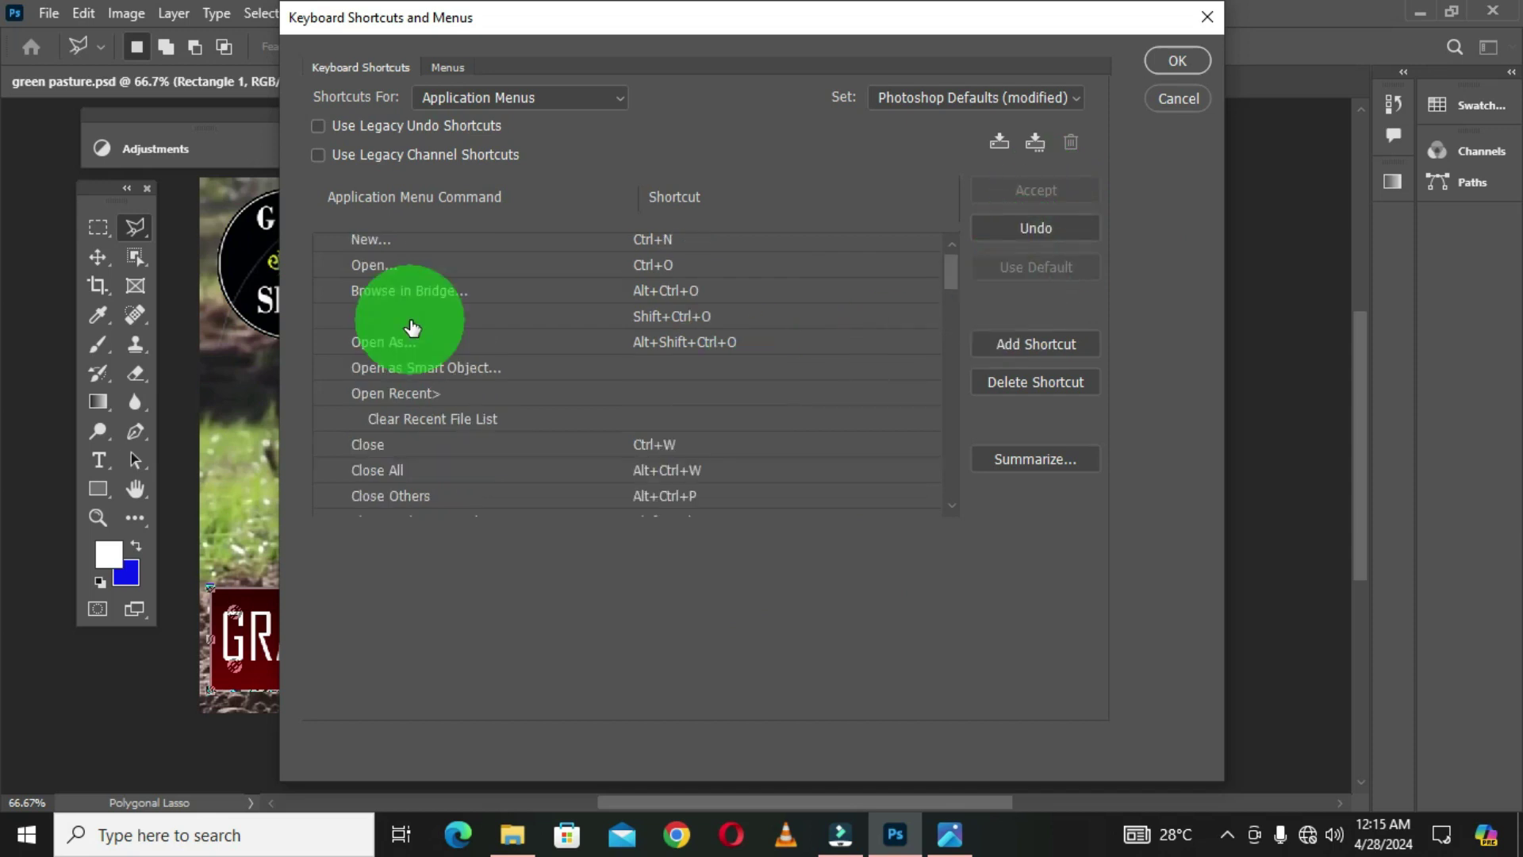
scroll(412, 327, "down", 5)
scroll(411, 327, "up", 3)
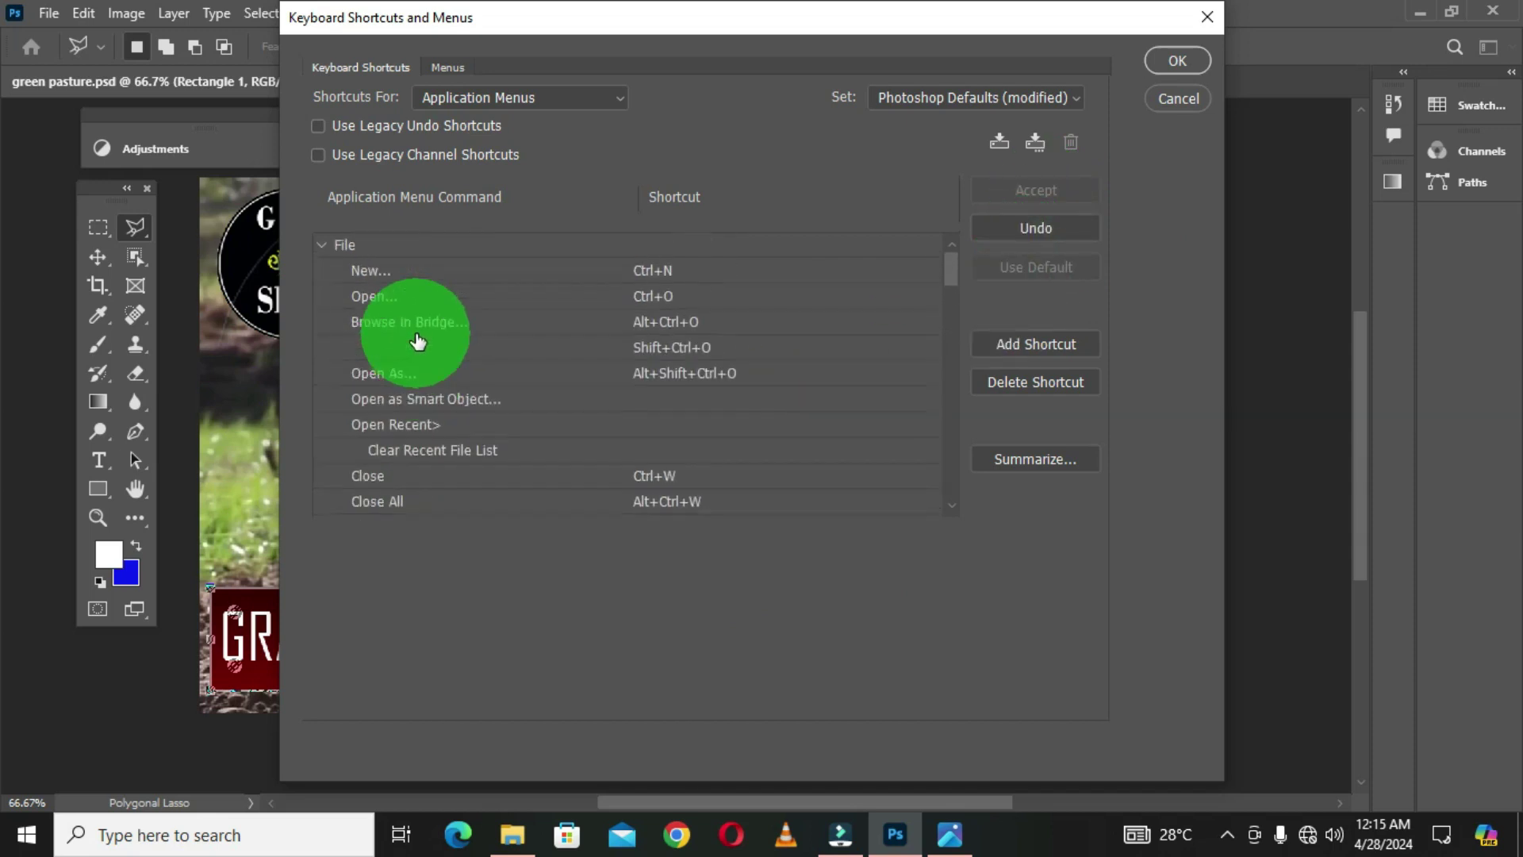
left_click(321, 250)
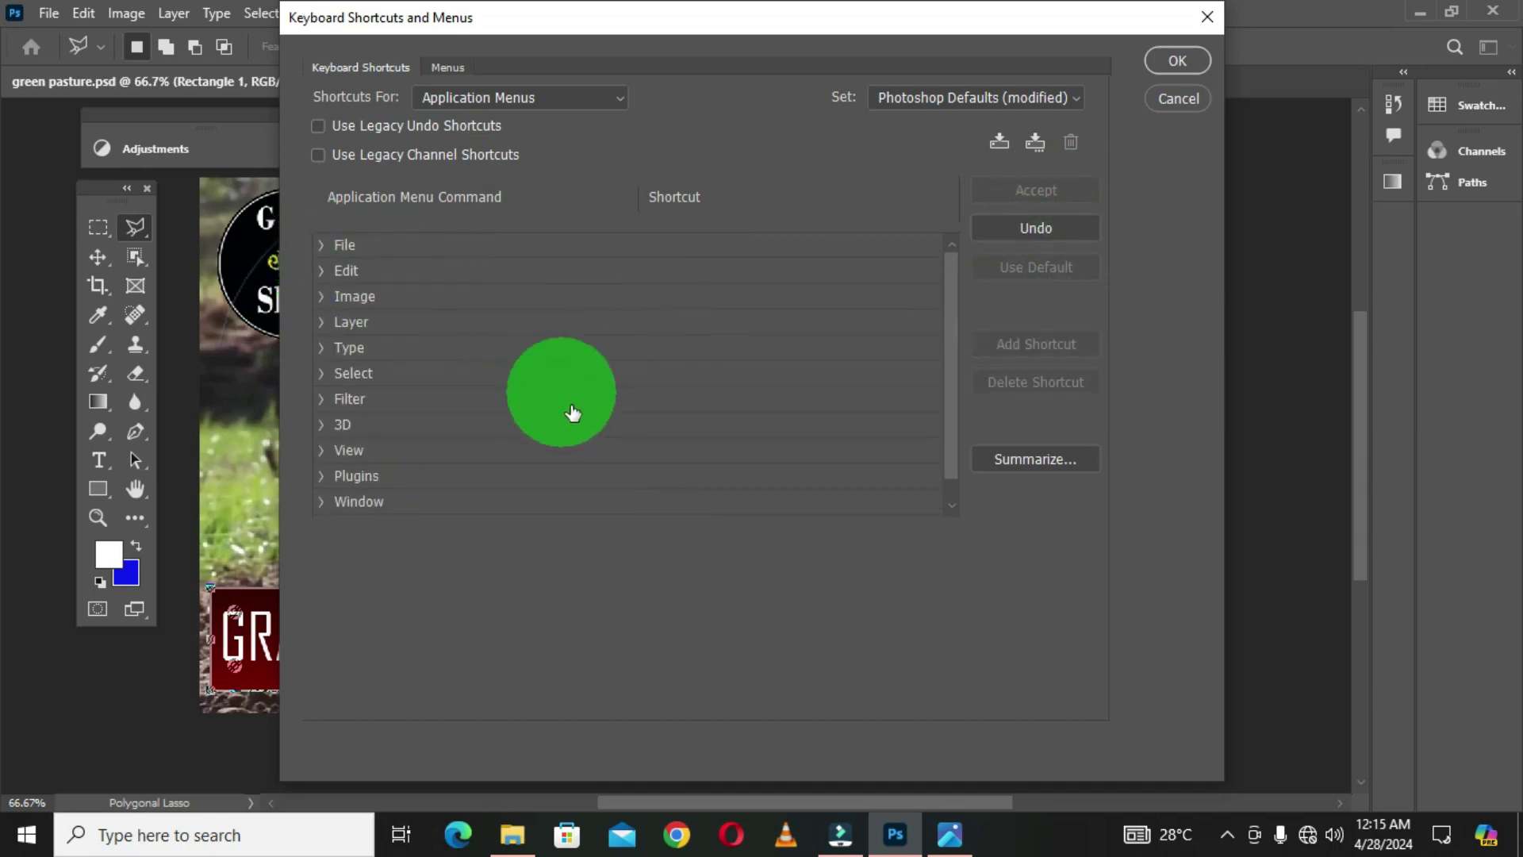
left_click(320, 277)
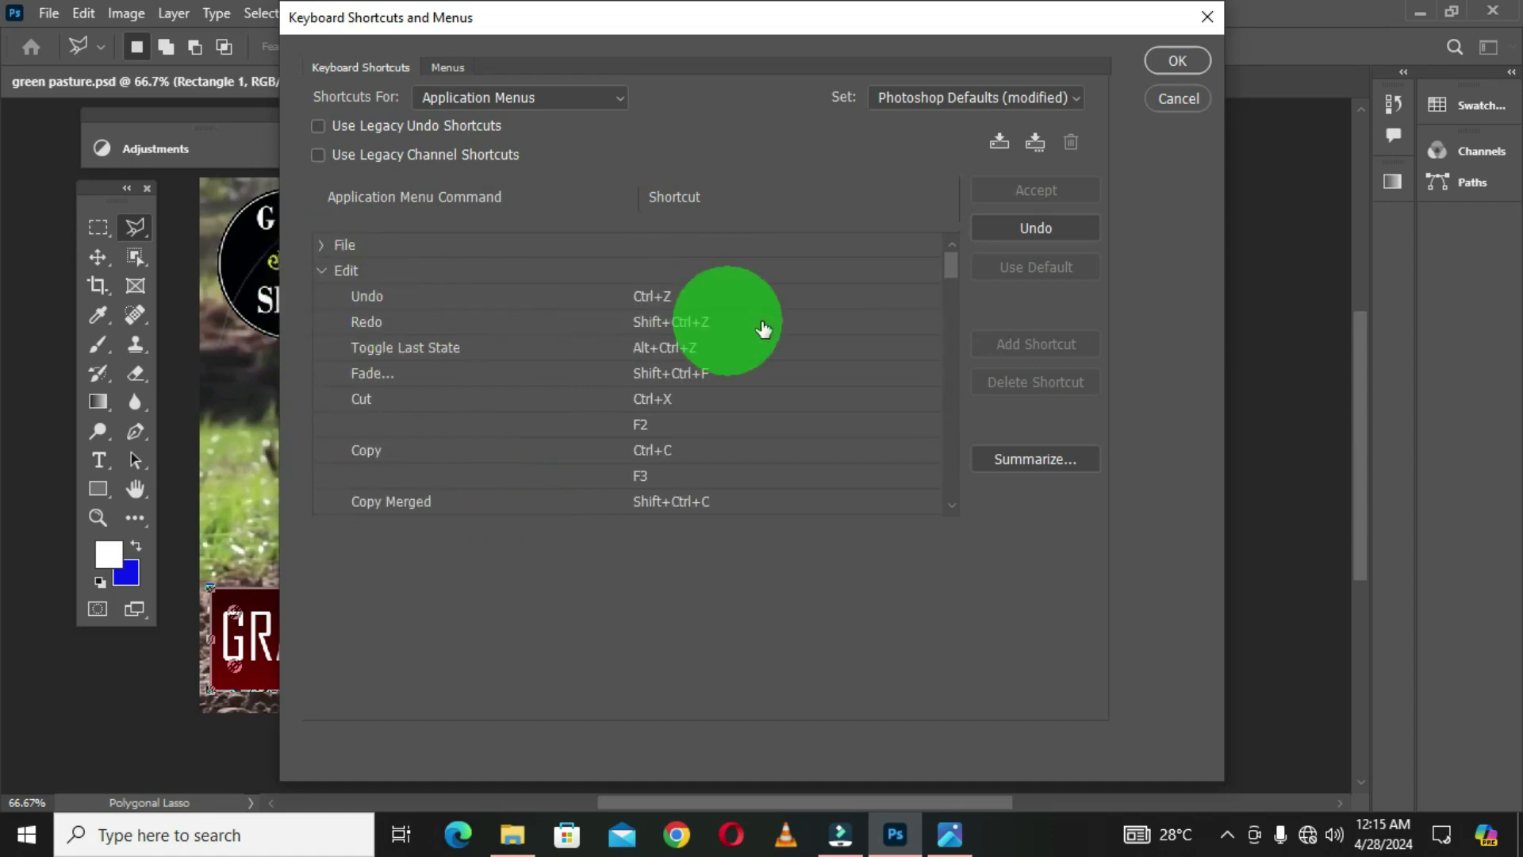
scroll(693, 382, "down", 4)
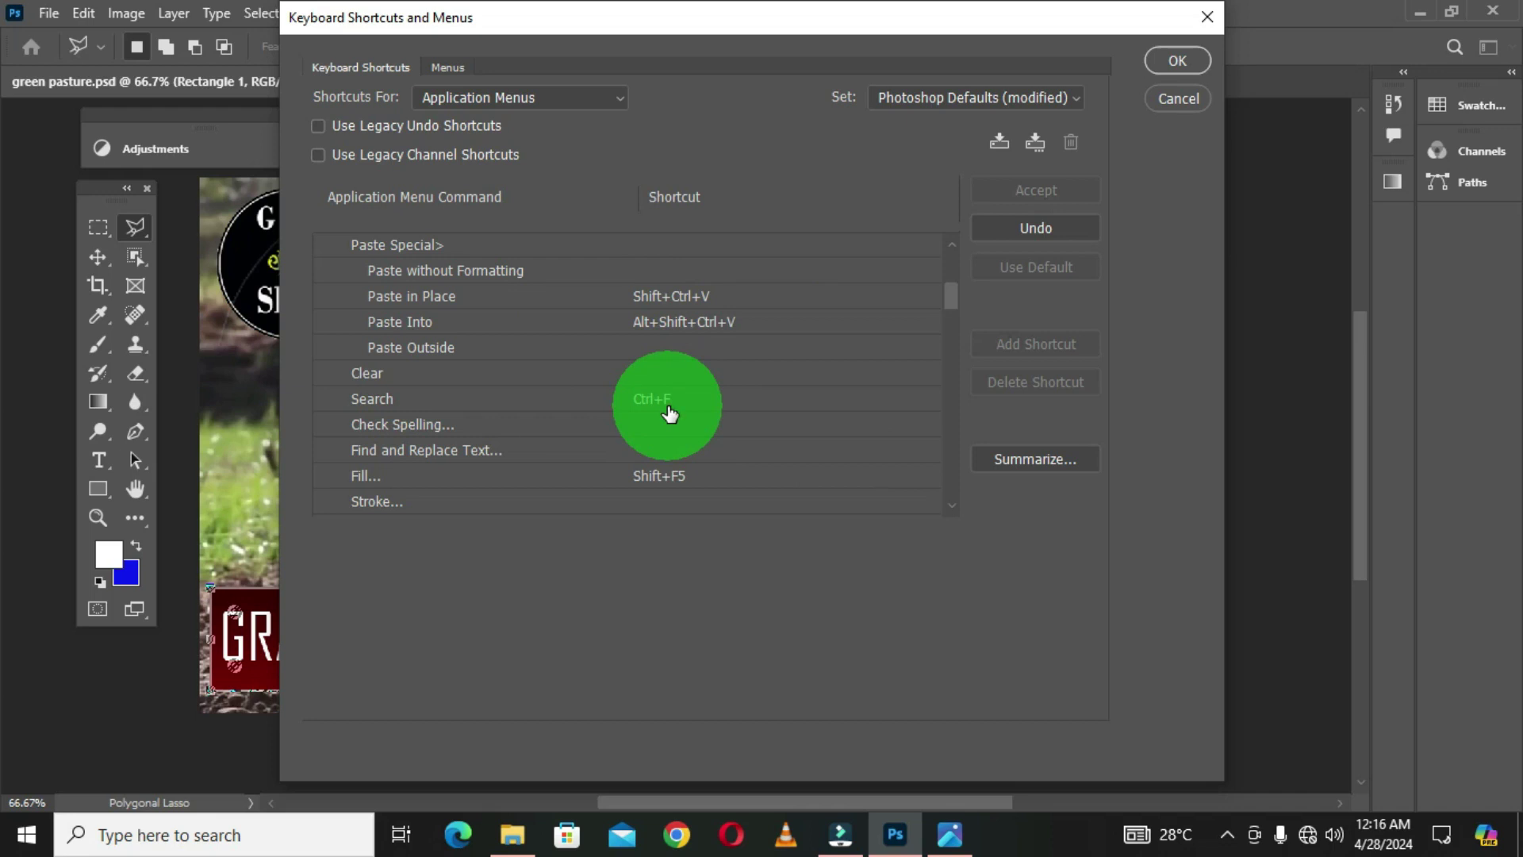
scroll(598, 394, "up", 3)
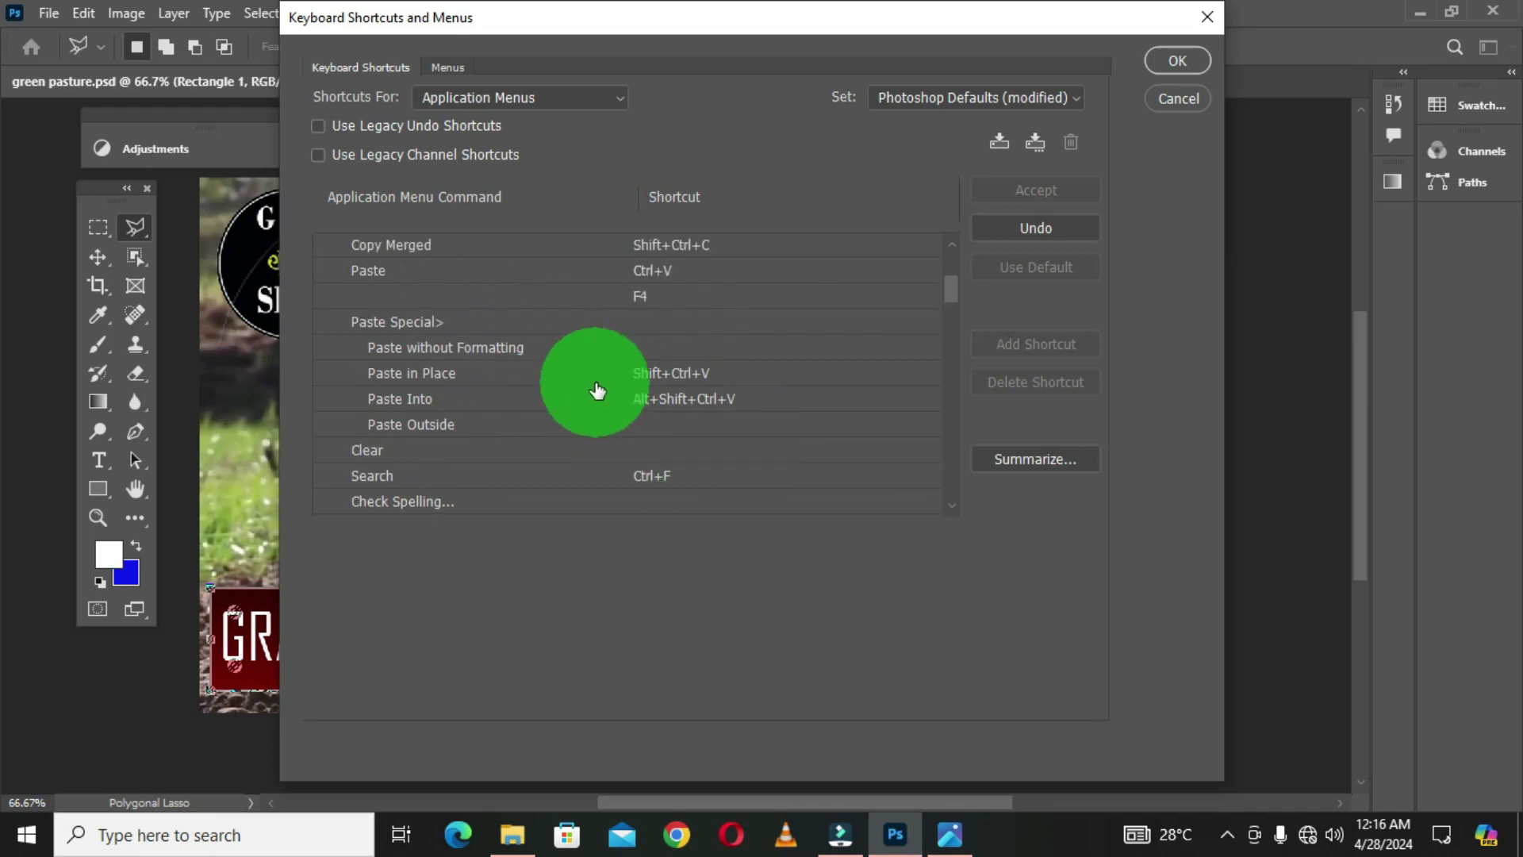
Look back over the first Edit command shortcuts and collapse the Edit group
scroll(598, 394, "up", 2)
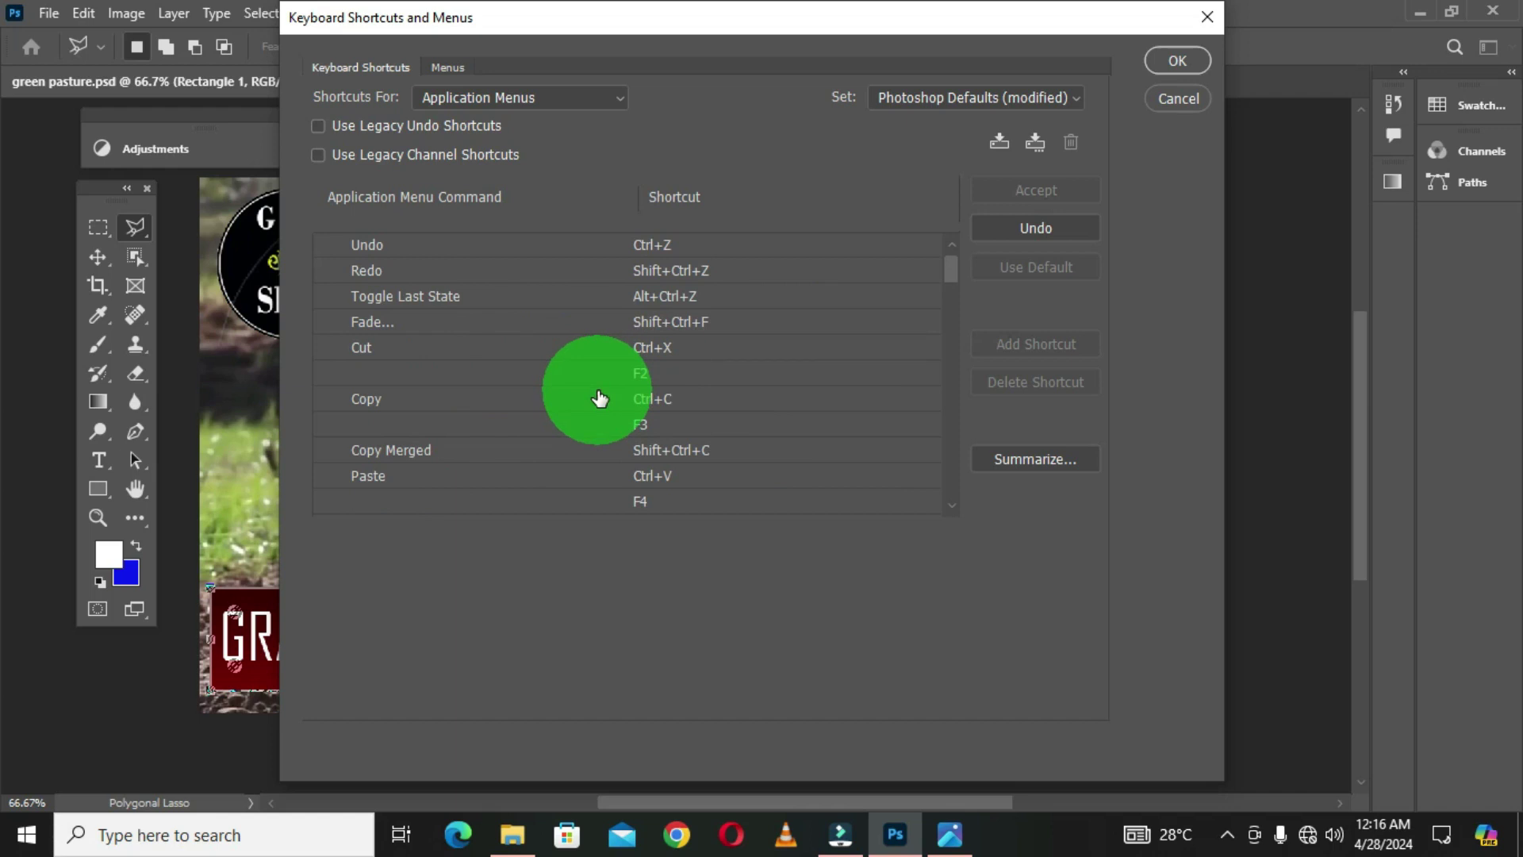
scroll(598, 396, "up", 1)
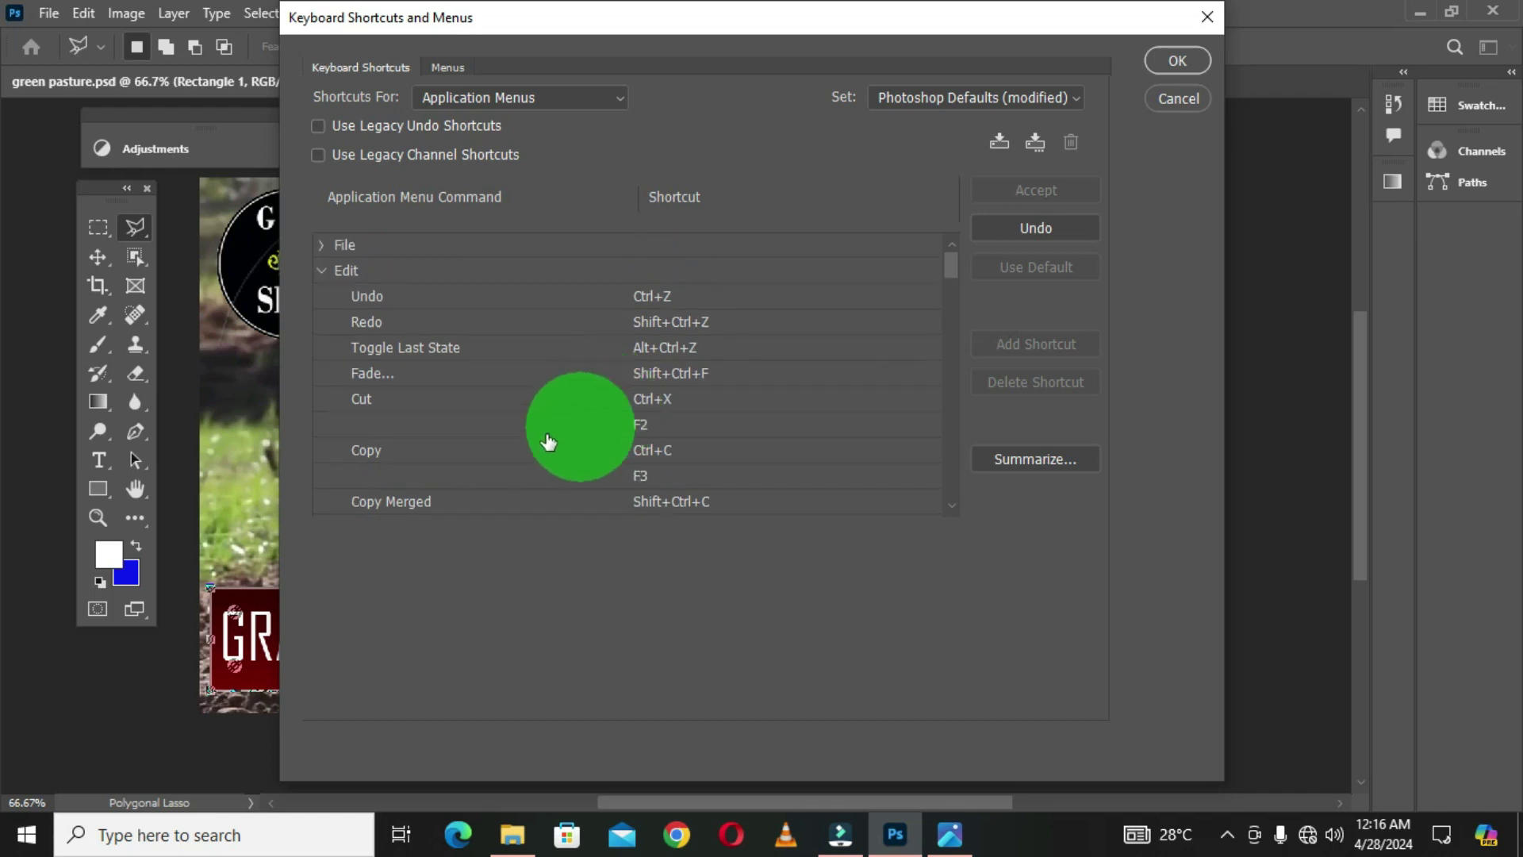
left_click(322, 274)
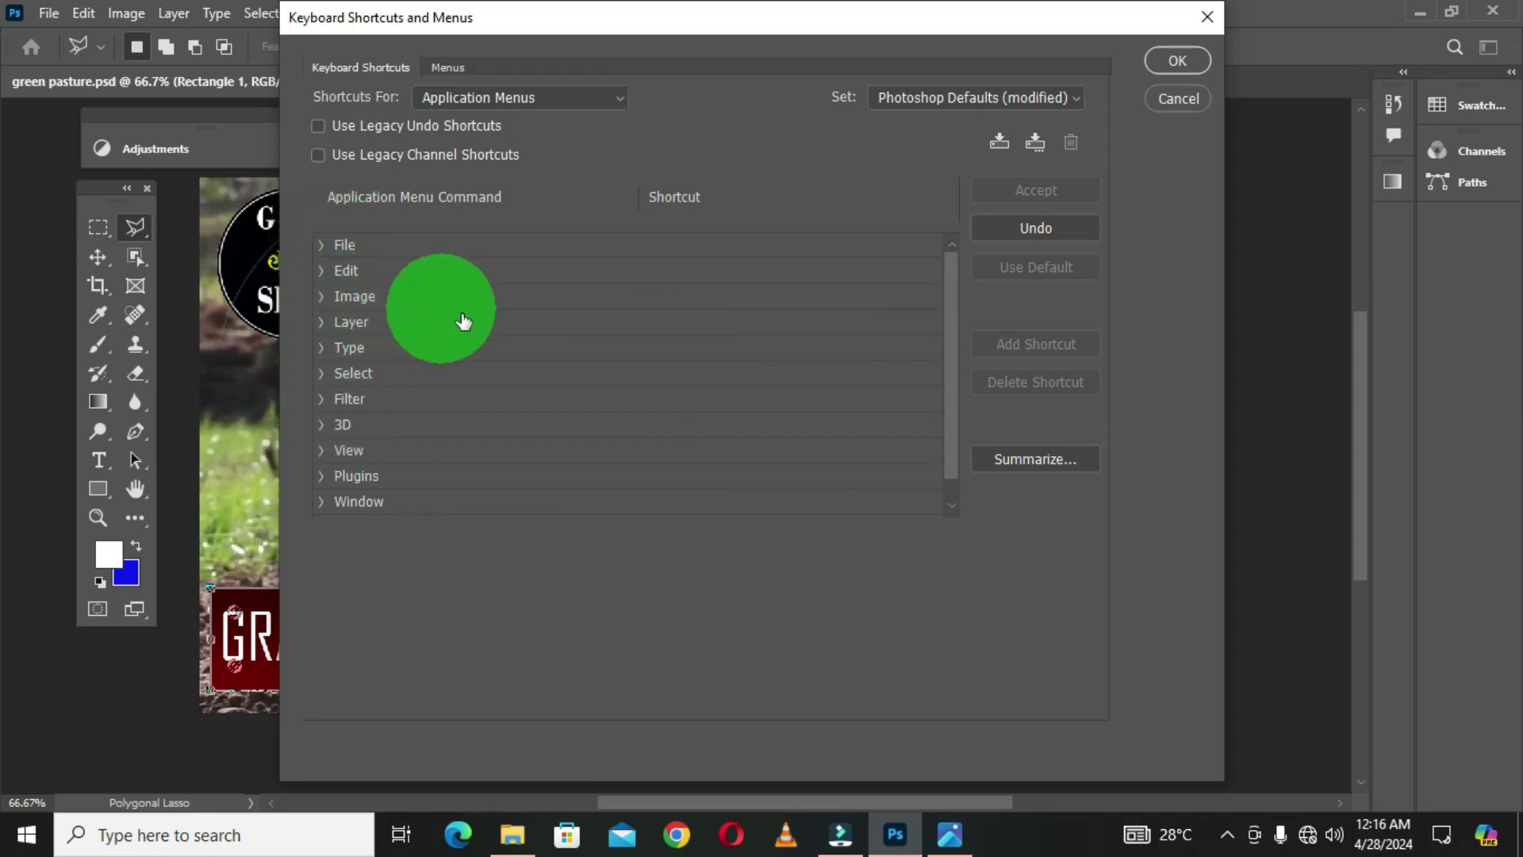
List the shortcuts for Panel Menus, expand the Layers group, and examine the shortcuts assigned to its commands
left_click(622, 103)
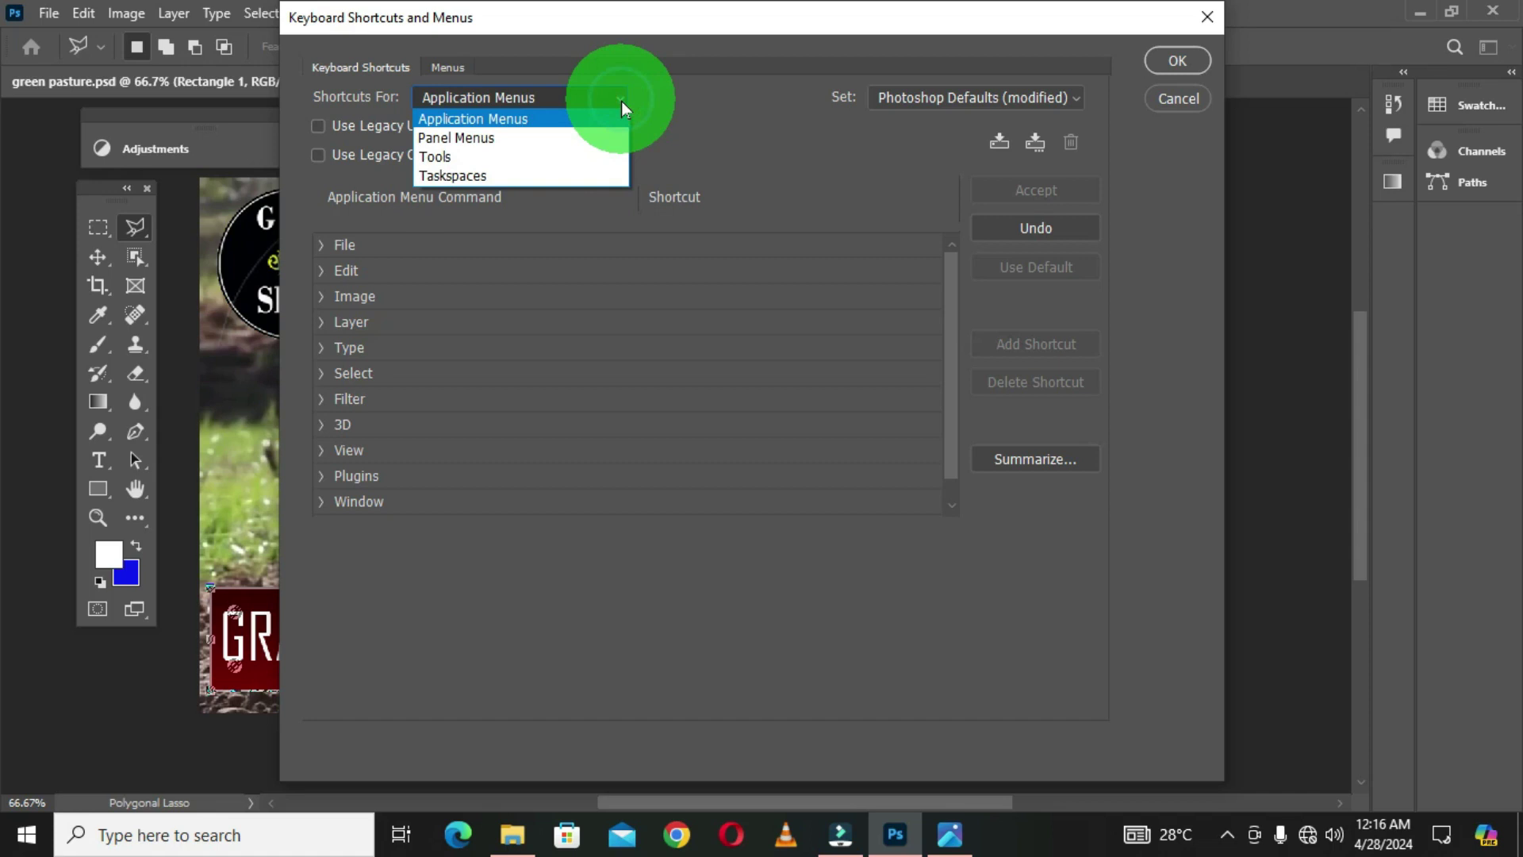
left_click(504, 137)
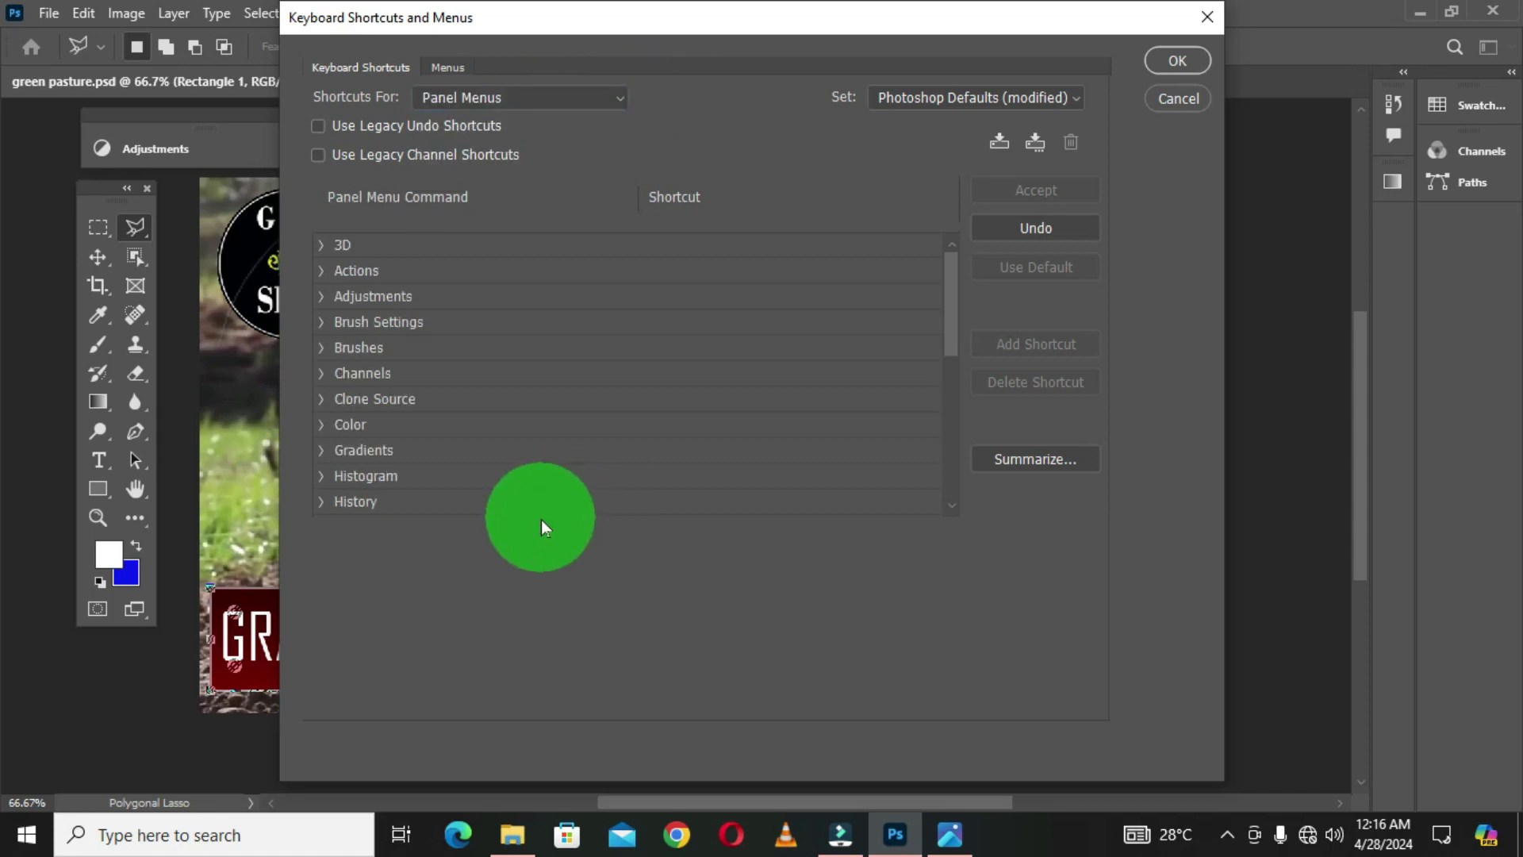
scroll(442, 408, "down", 3)
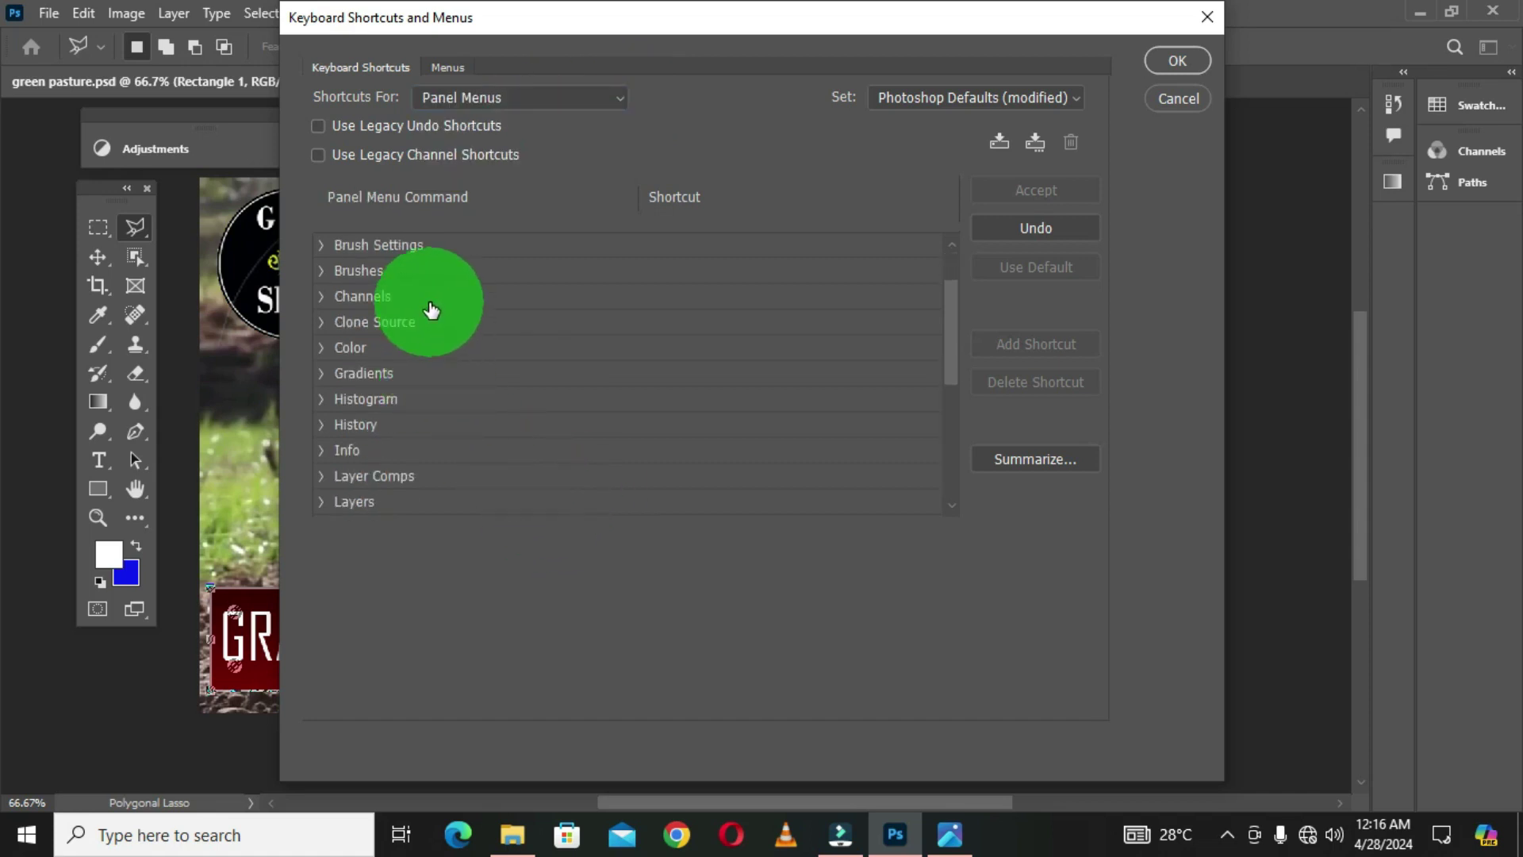
scroll(431, 310, "down", 3)
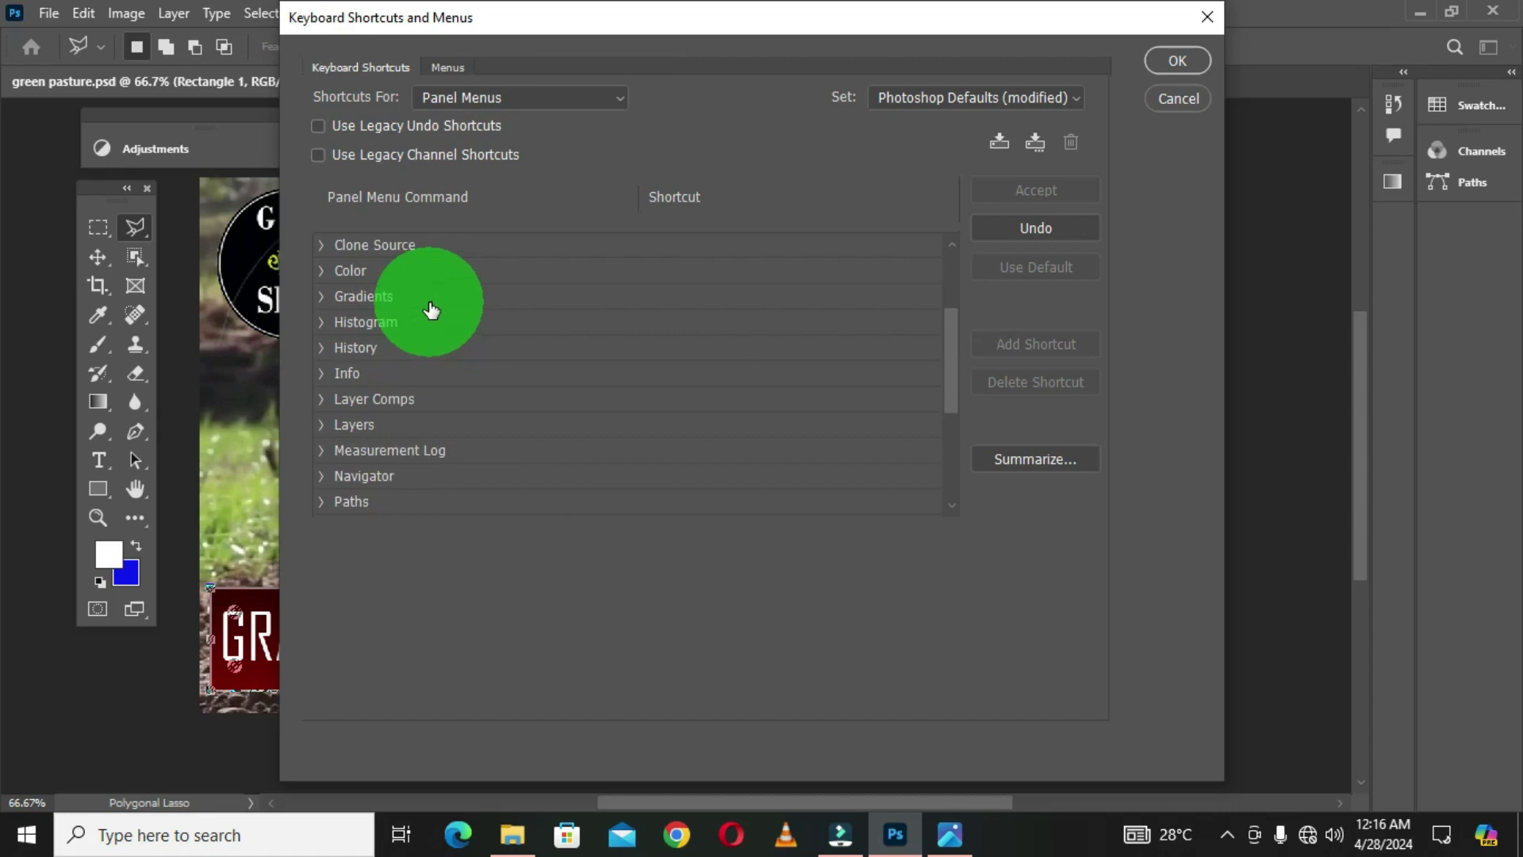
left_click(322, 426)
scroll(591, 390, "down", 2)
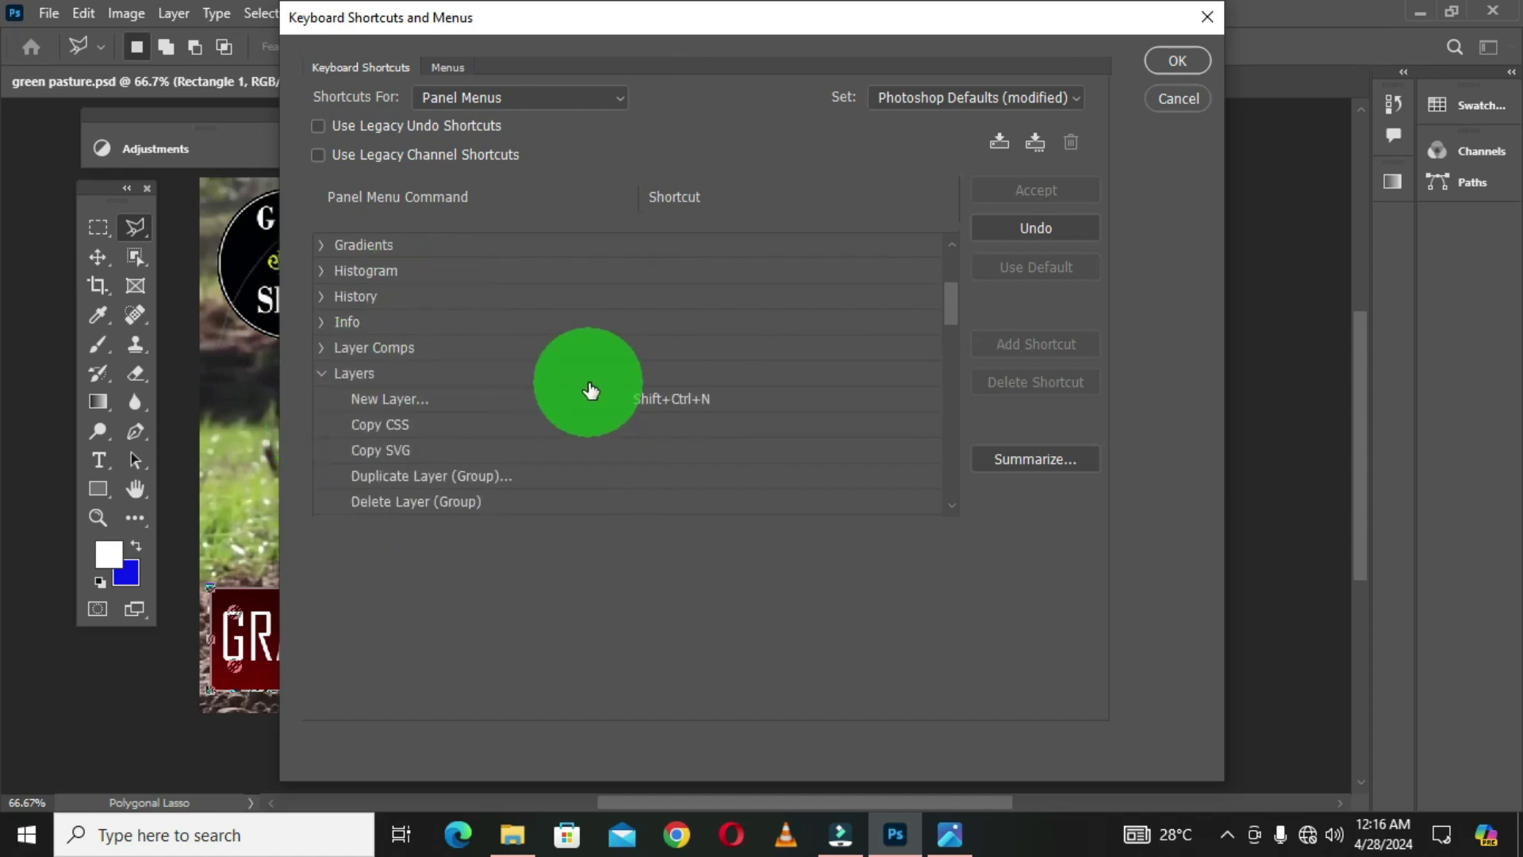
scroll(591, 391, "down", 5)
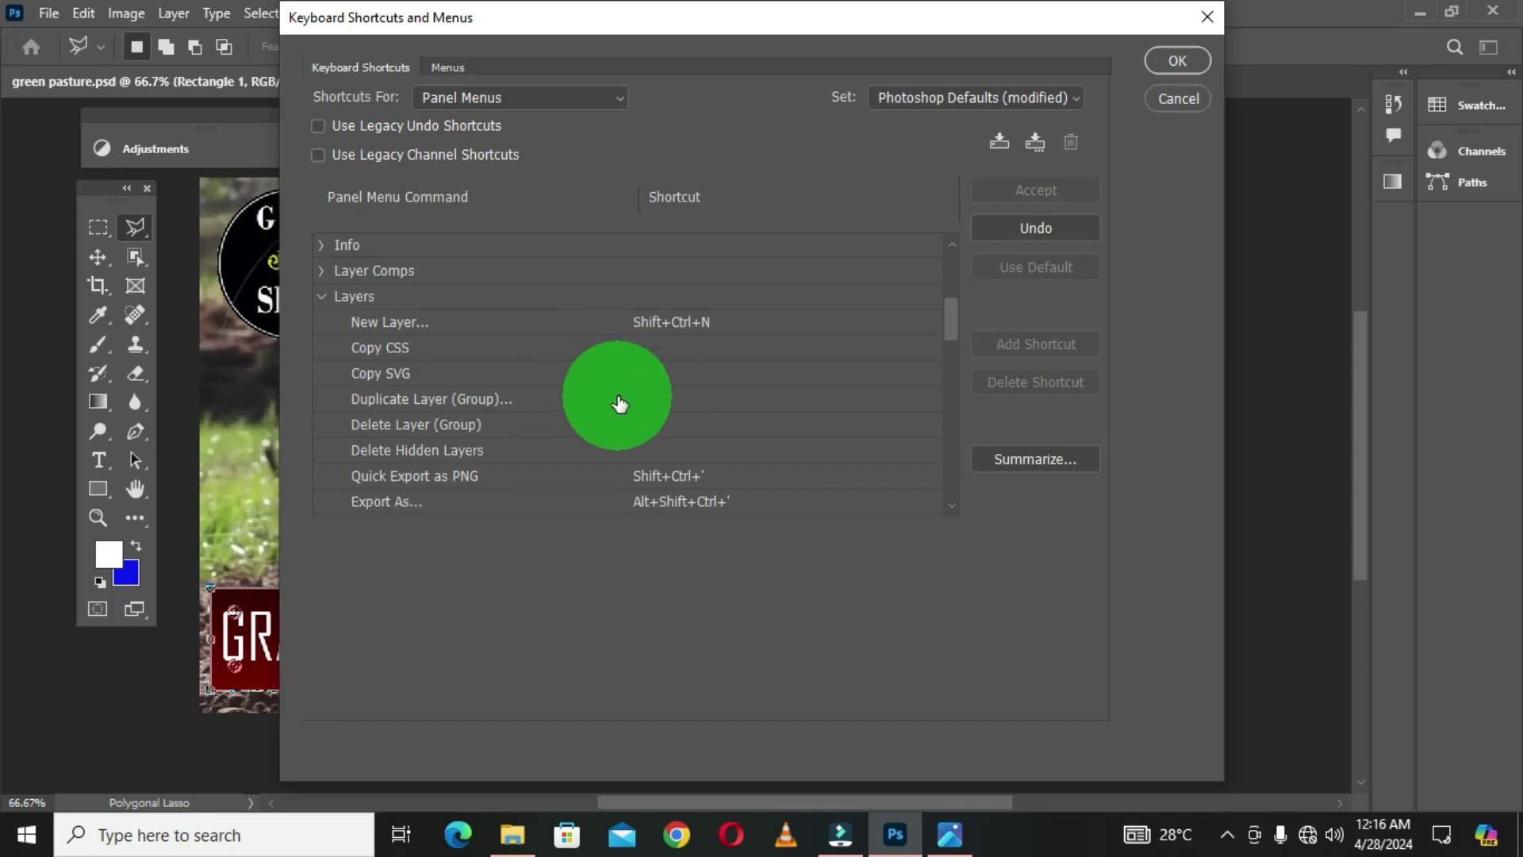
scroll(627, 404, "down", 1)
scroll(638, 421, "up", 2)
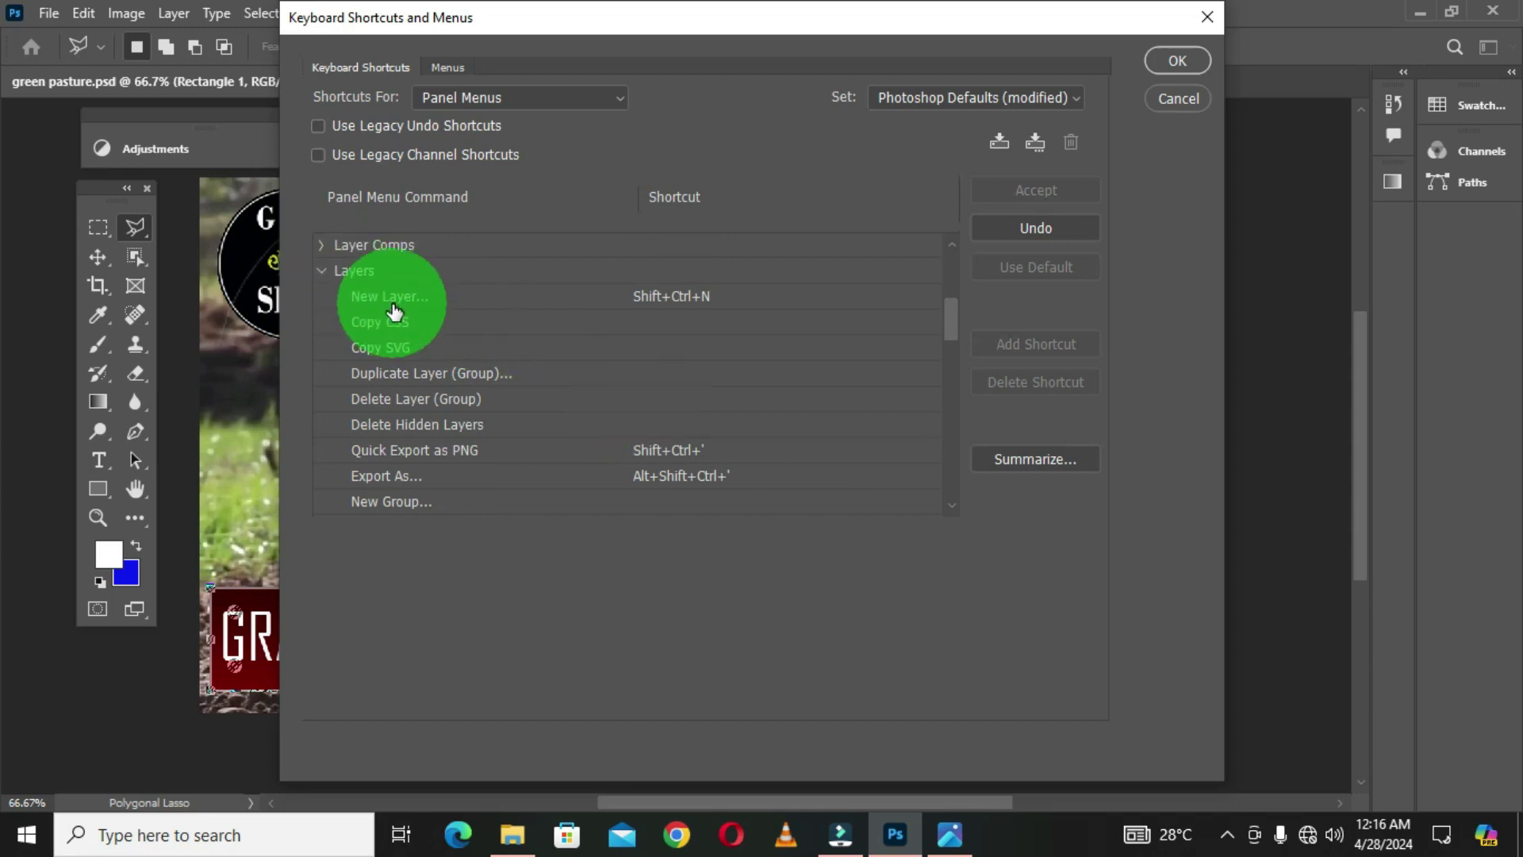
Open the New Layer shortcut for editing, accept it without entering a key combination, and look through further Layers panel commands
left_click(686, 308)
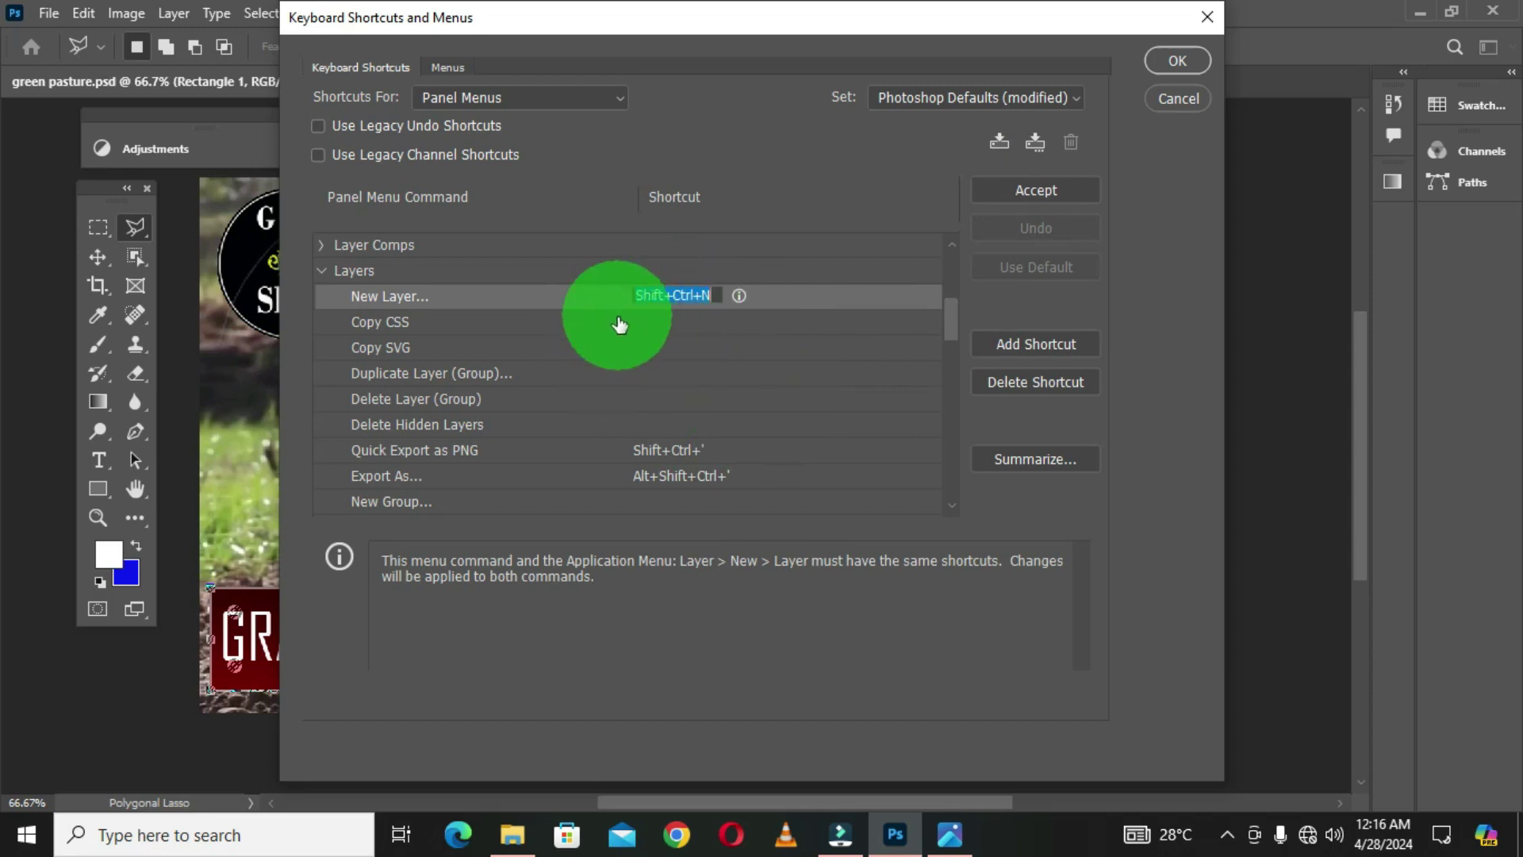
key("Return")
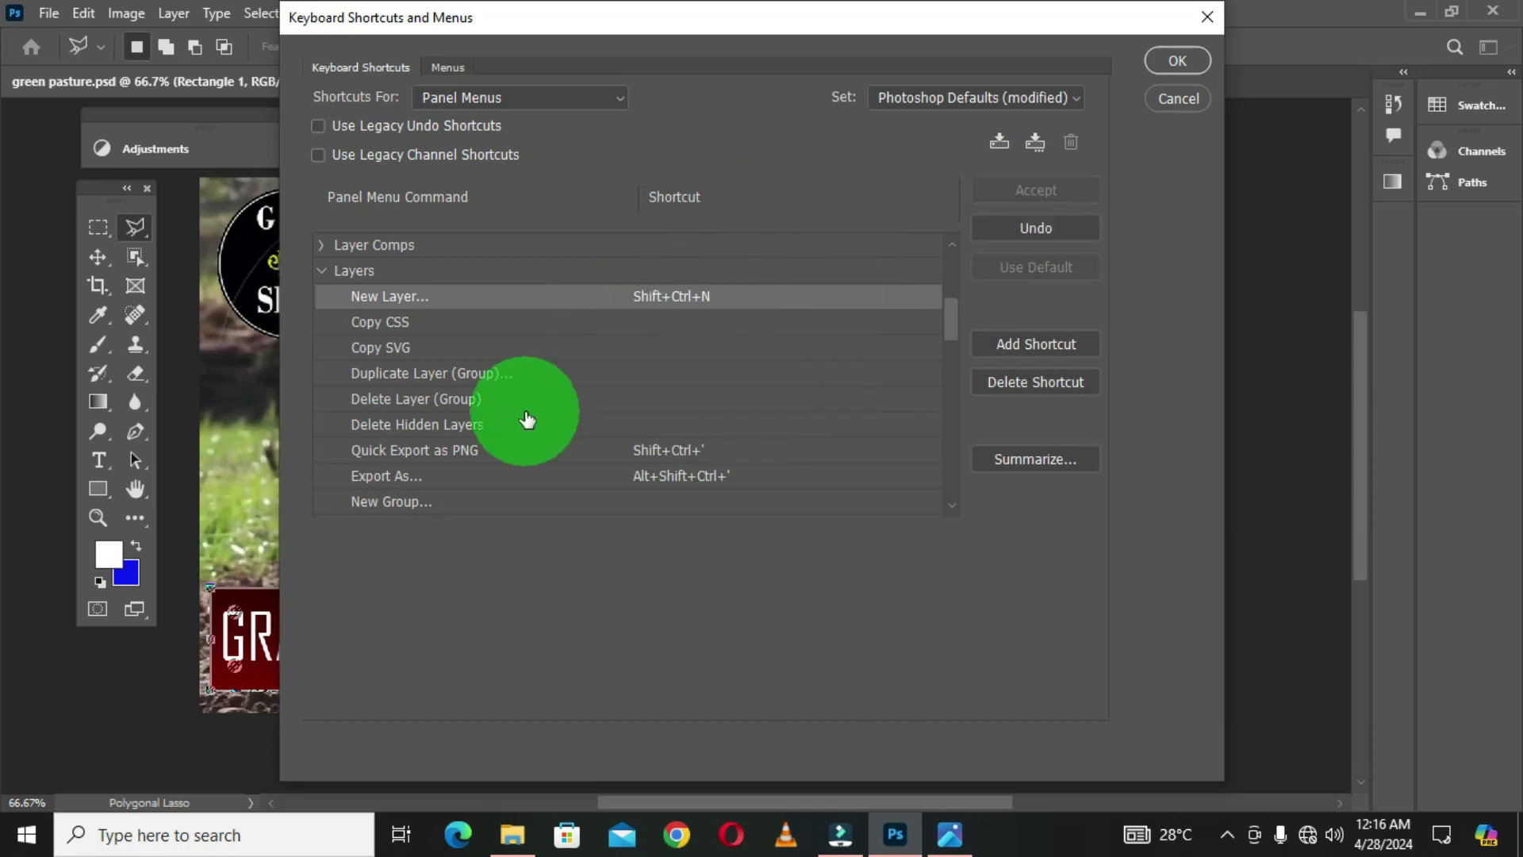
scroll(527, 415, "down", 3)
scroll(527, 419, "down", 1)
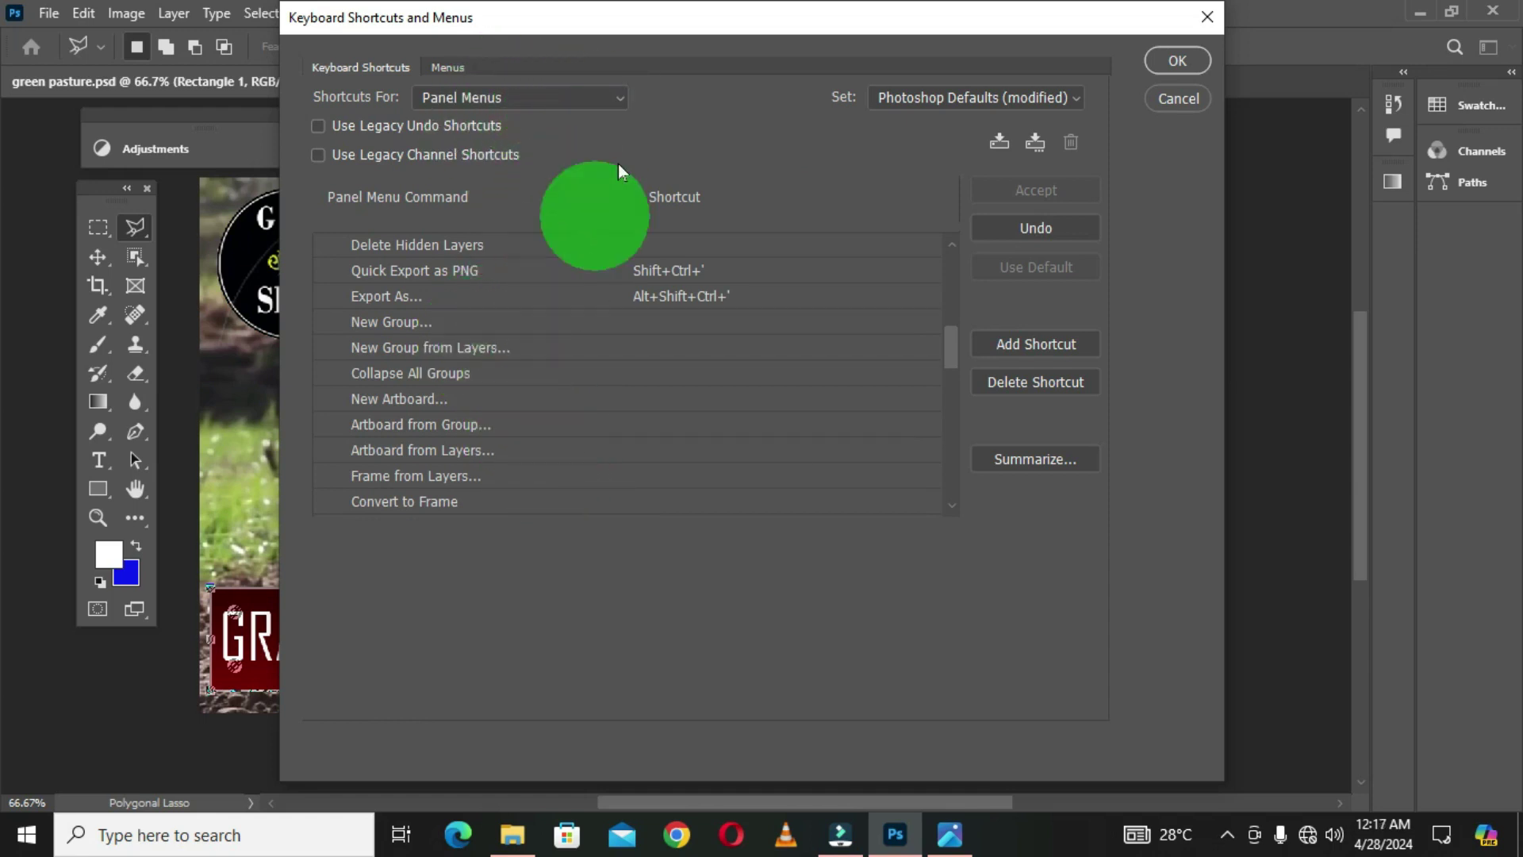
List the shortcuts for Tools, then open the Rectangular Marquee Tool shortcut and accept it without entering a different key
left_click(618, 102)
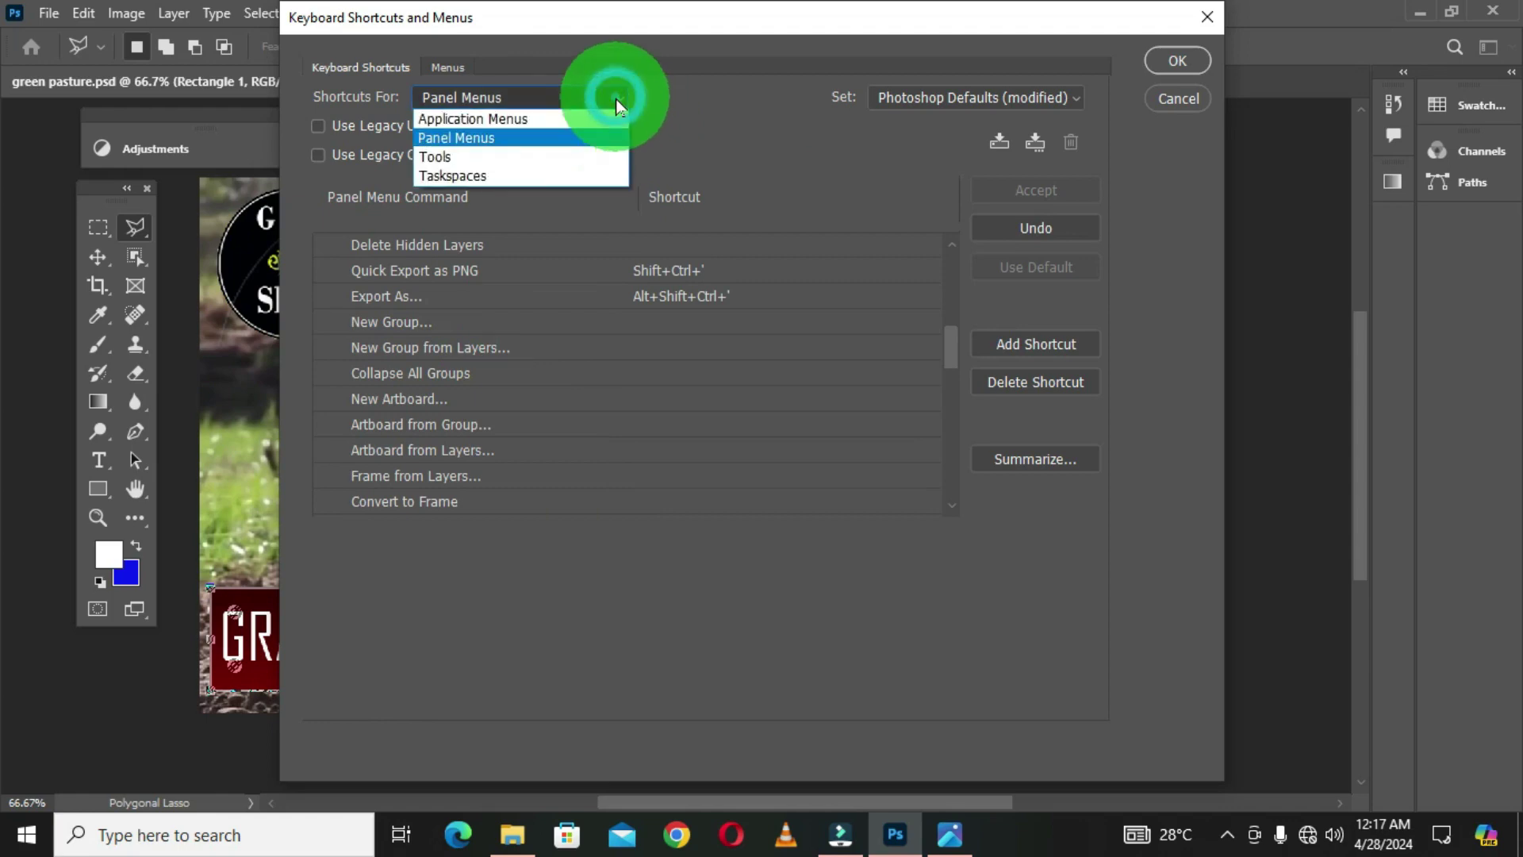
left_click(468, 157)
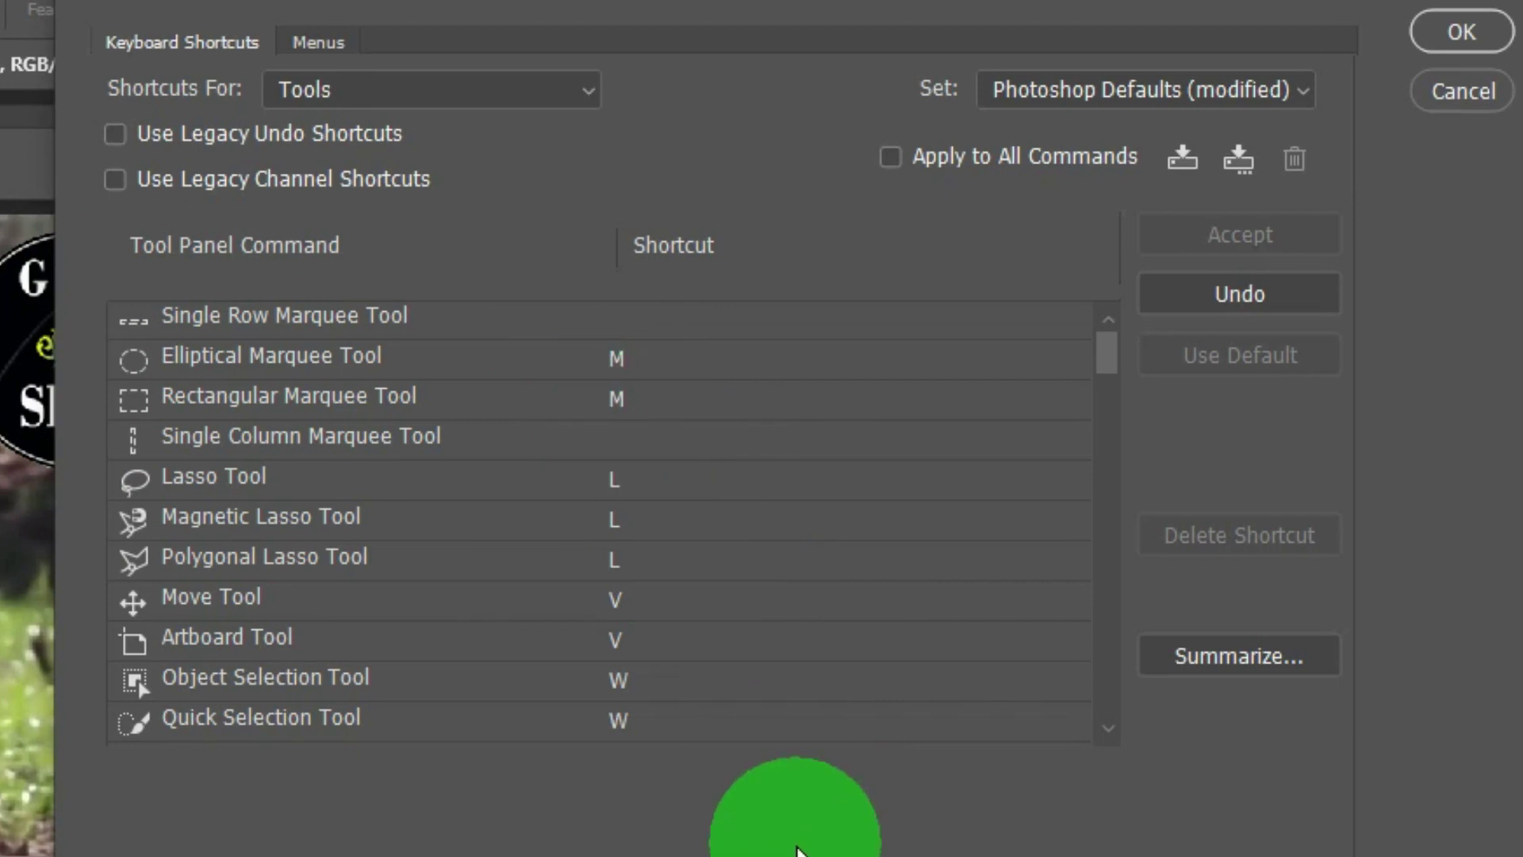
left_click(638, 399)
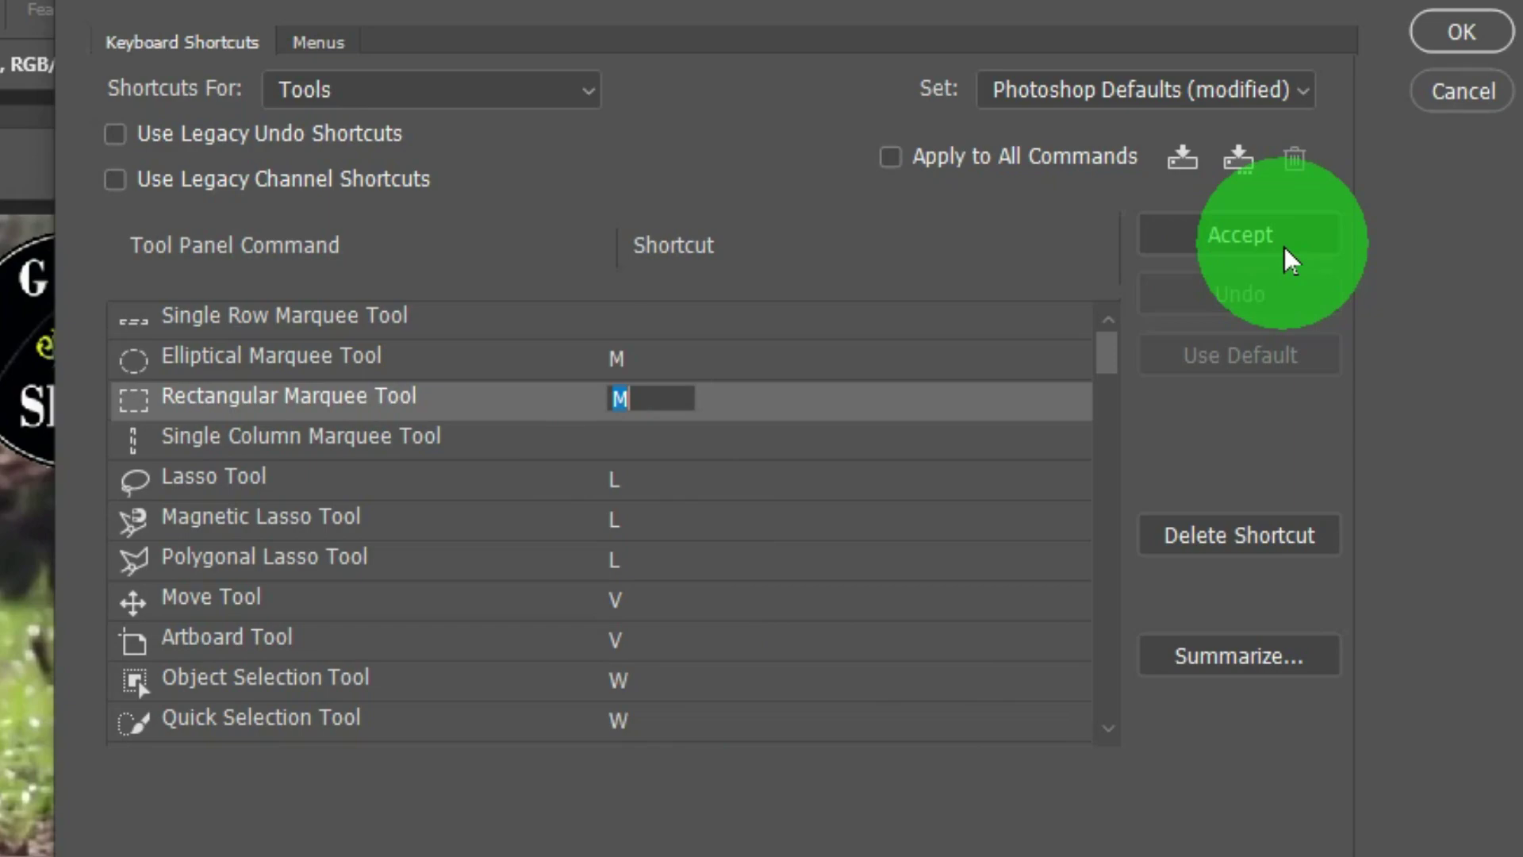
key("Return")
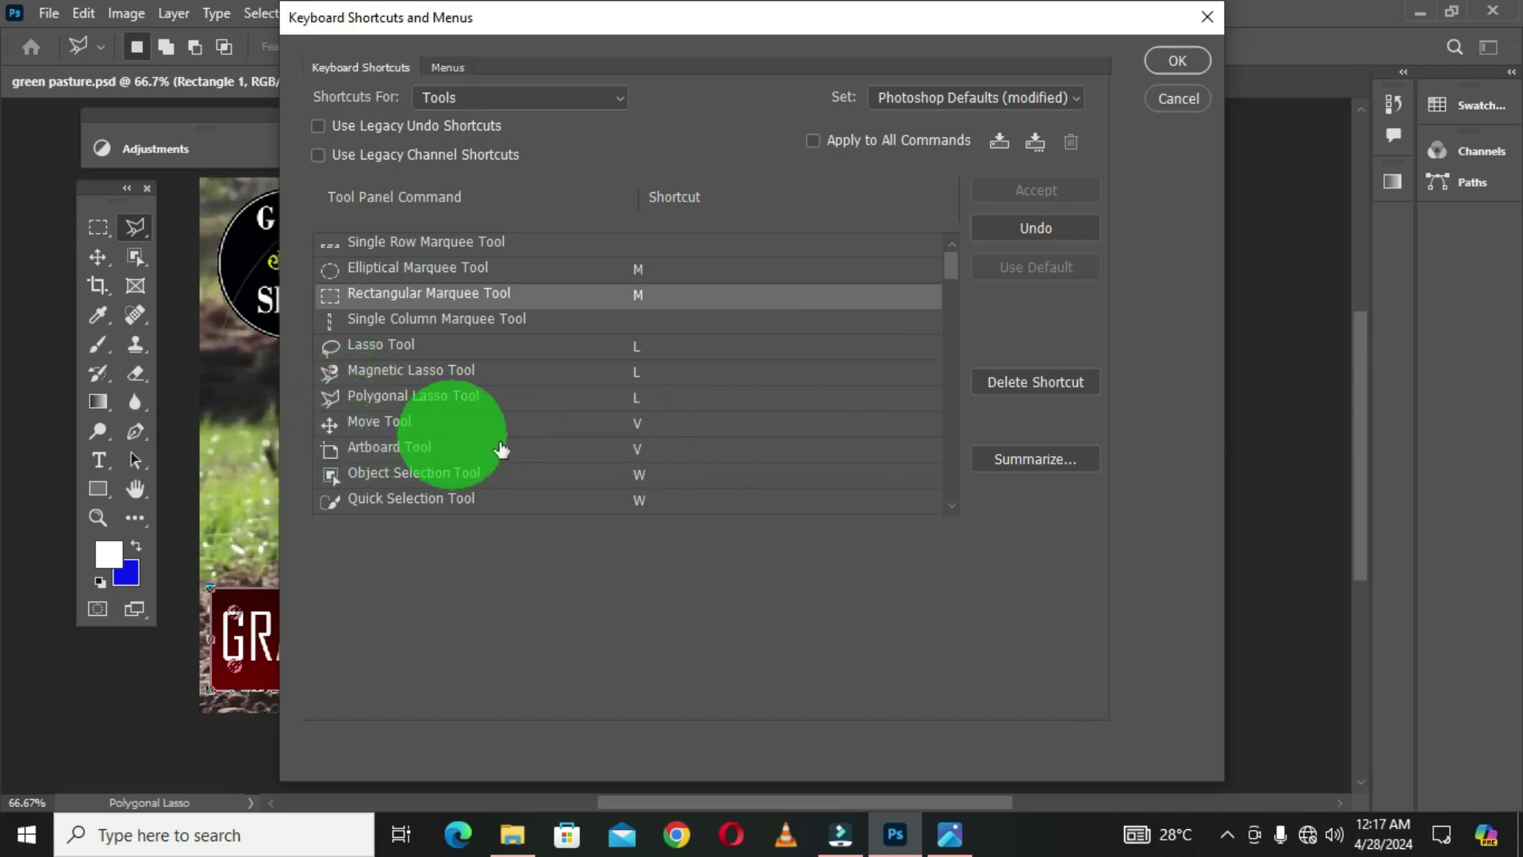
Assign M as the Move Tool shortcut and R as the Rectangular Marquee Tool shortcut, accepting both
left_click(639, 427)
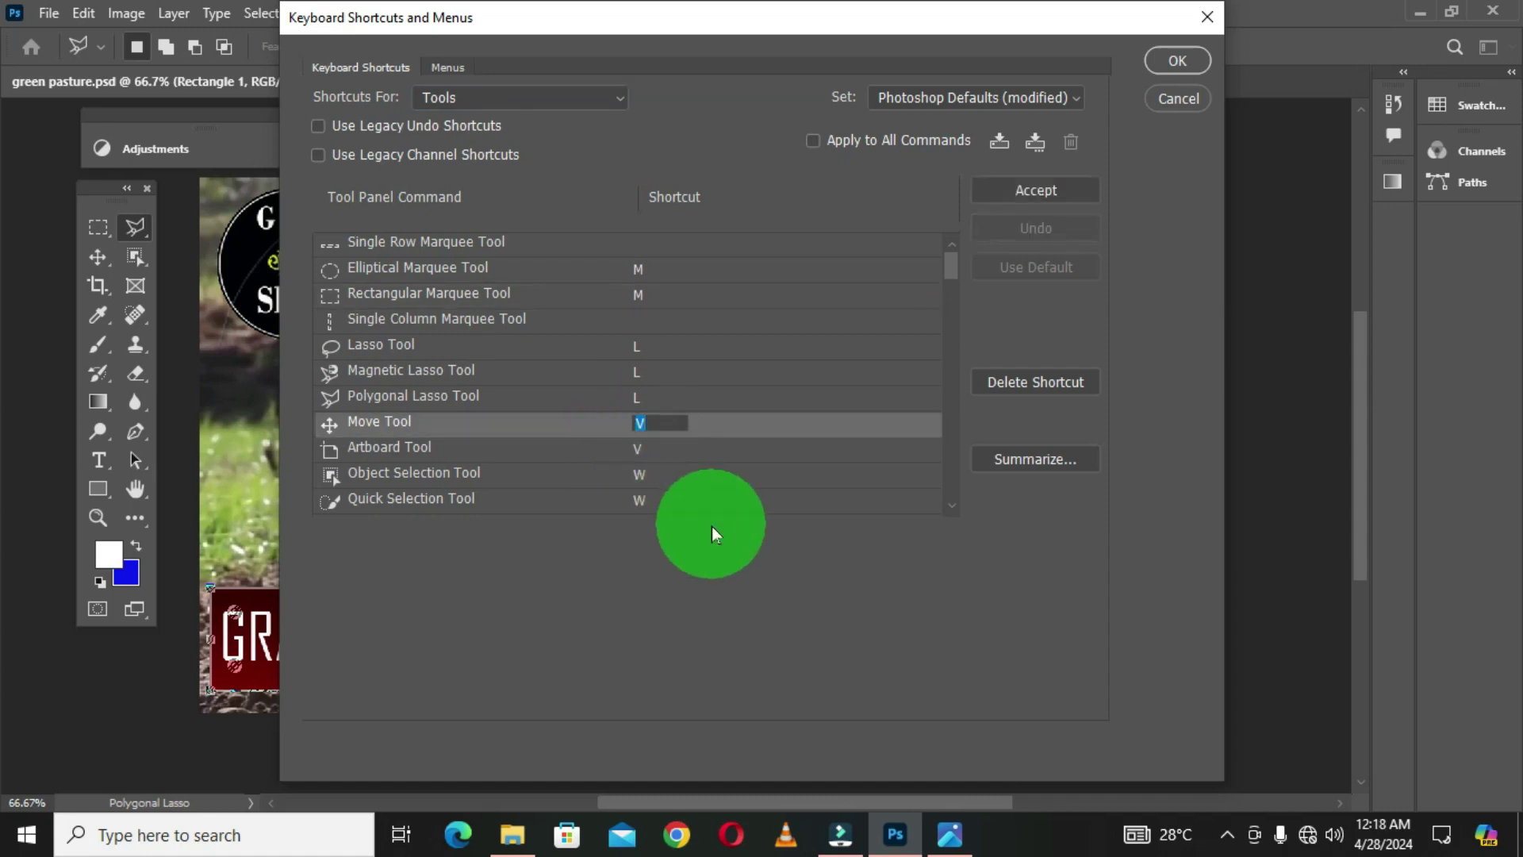
type("m")
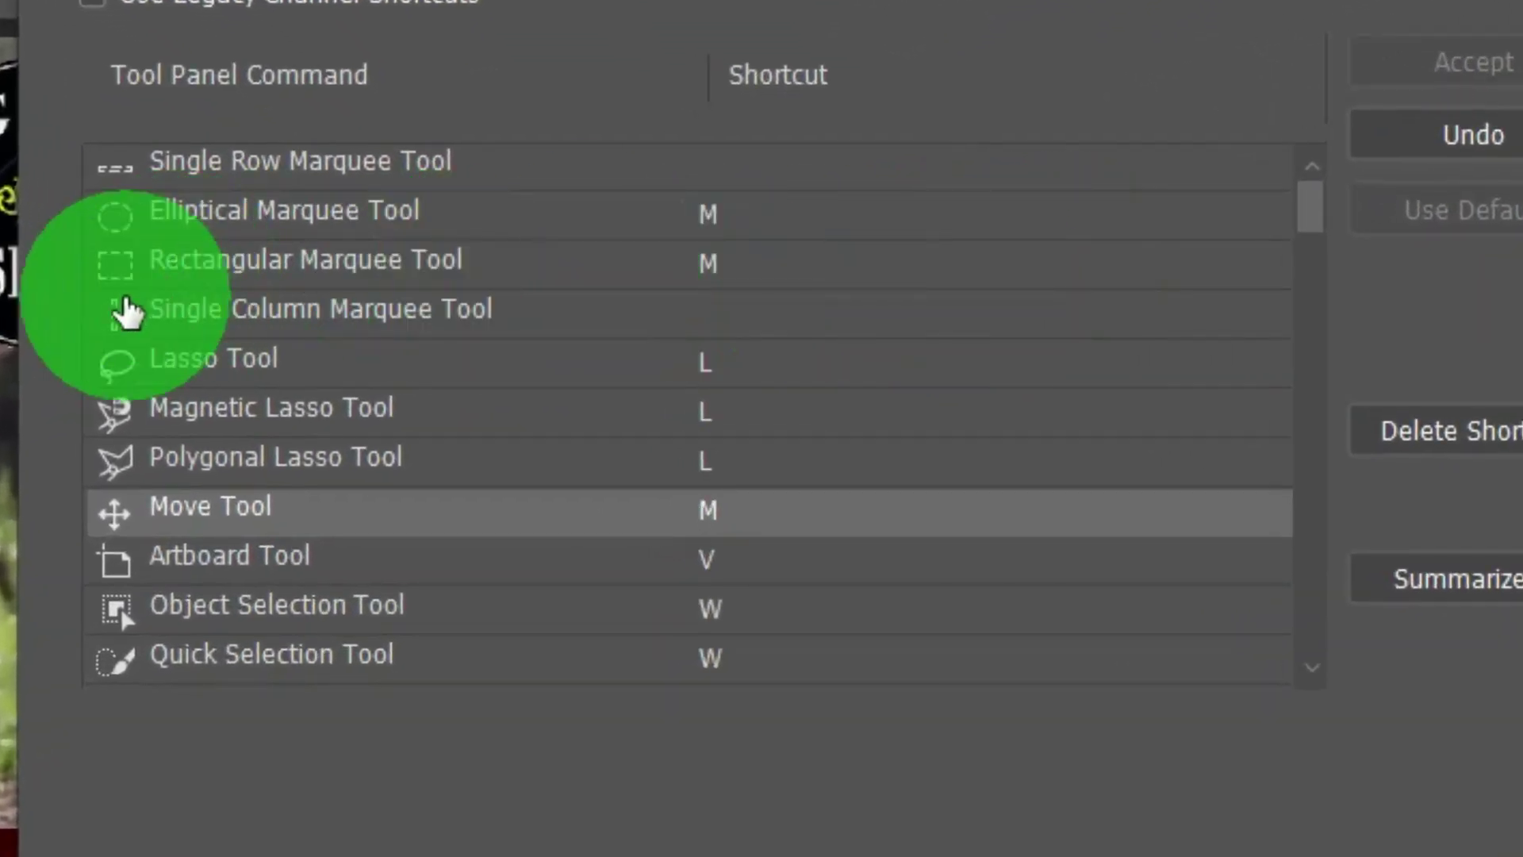
left_click(709, 265)
type("r")
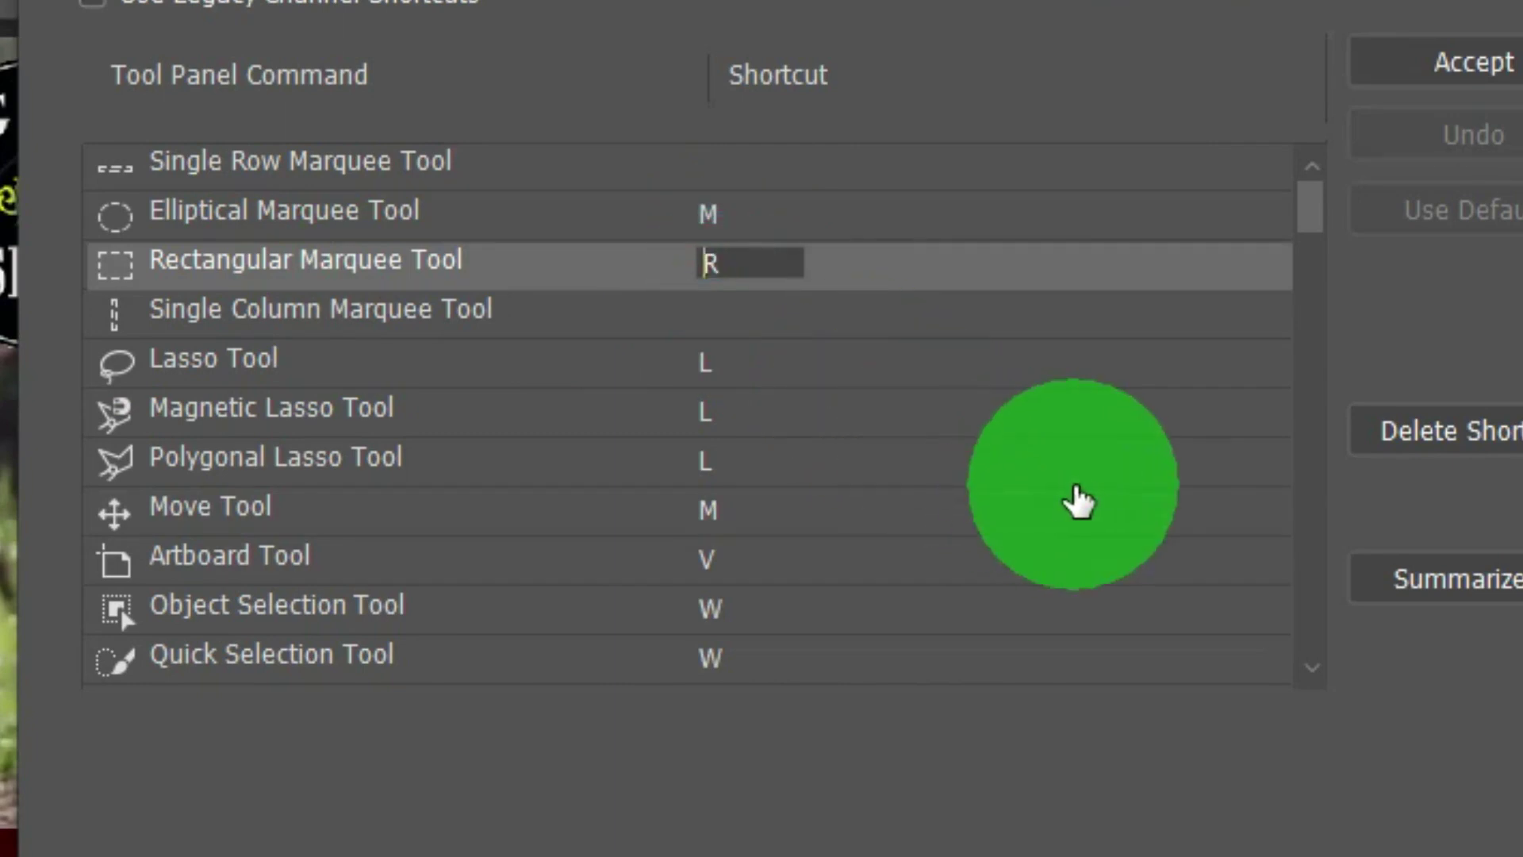
left_click(1015, 83)
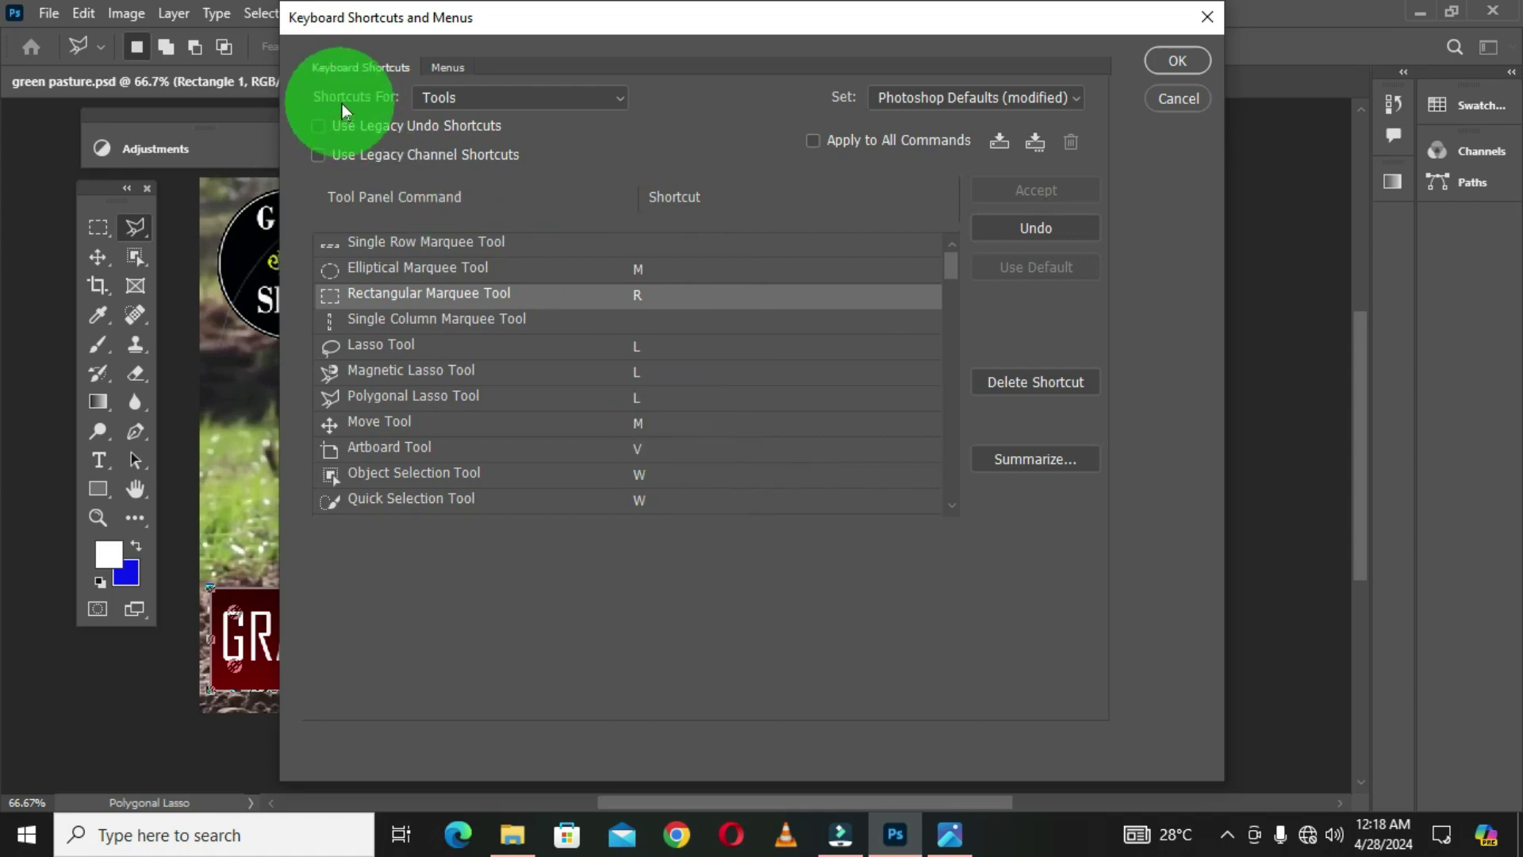
List the Taskspaces shortcuts, expand Select and Mask, and open its Quick Selection Tool shortcut without entering a different key
left_click(621, 99)
left_click(481, 176)
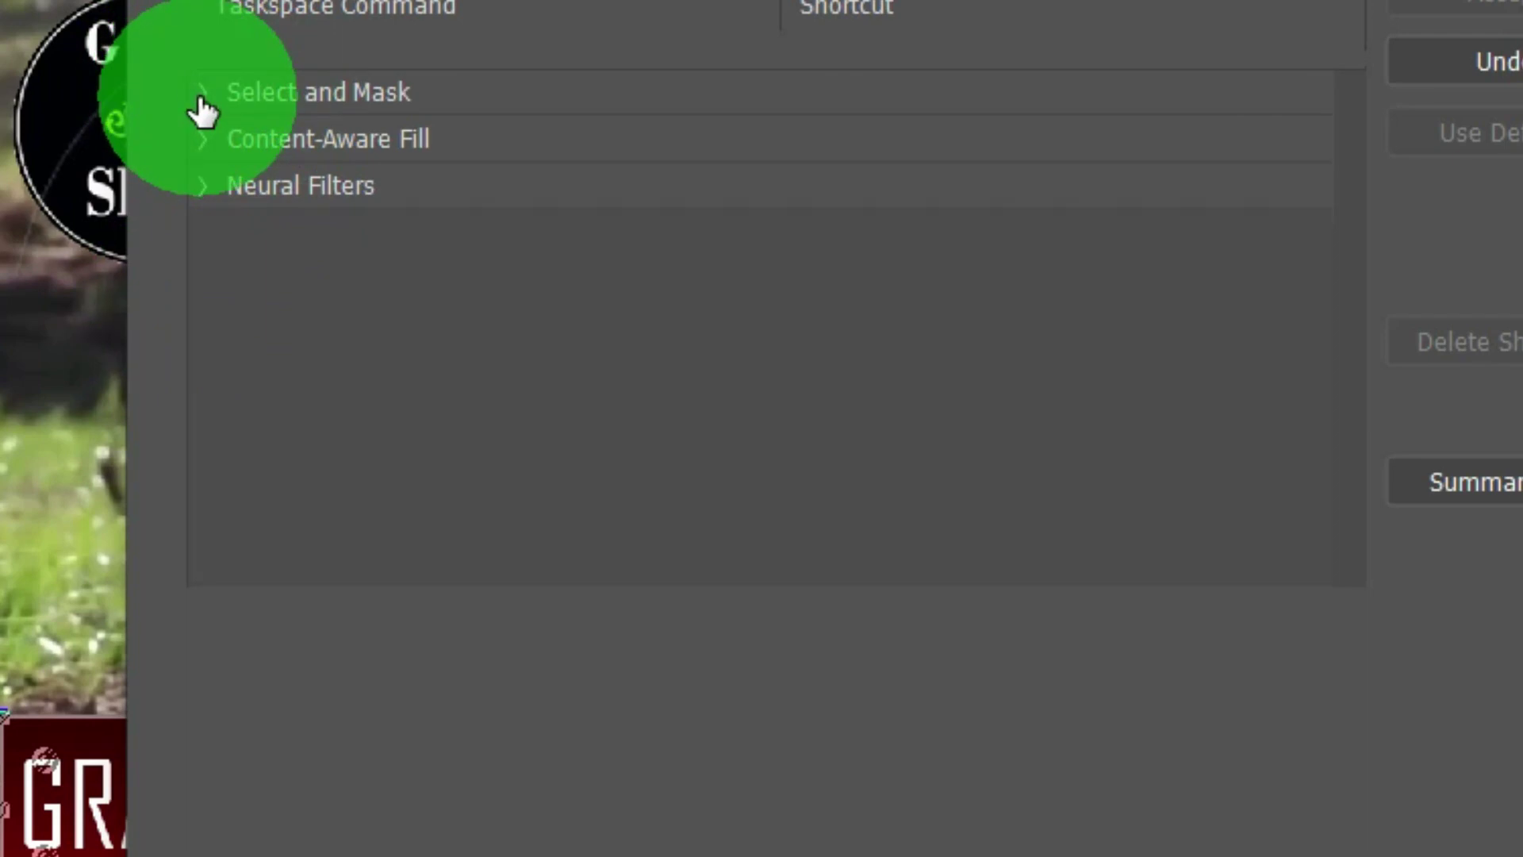
left_click(202, 99)
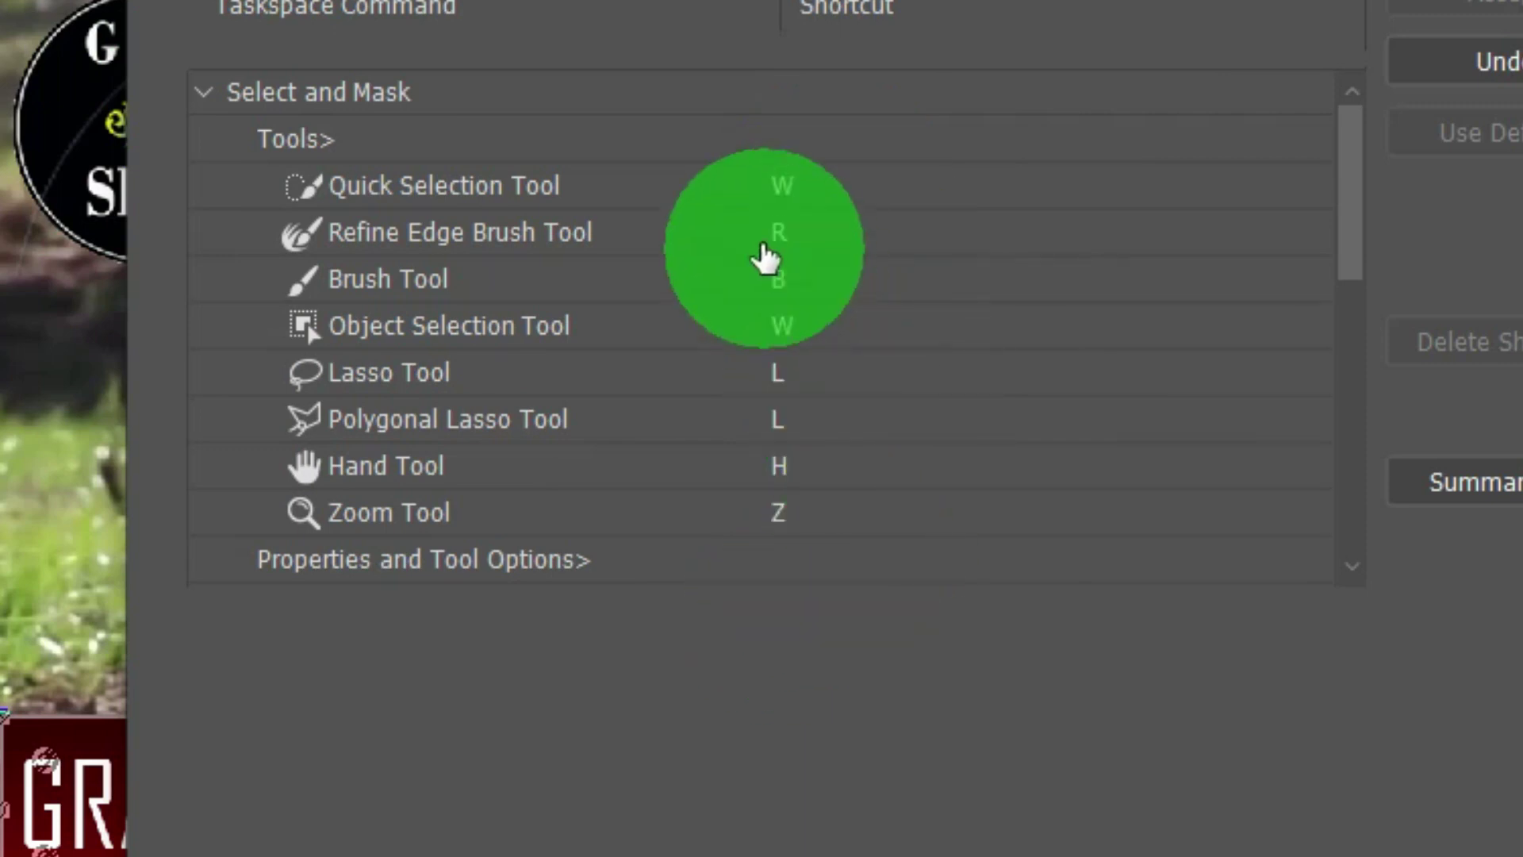
left_click(781, 185)
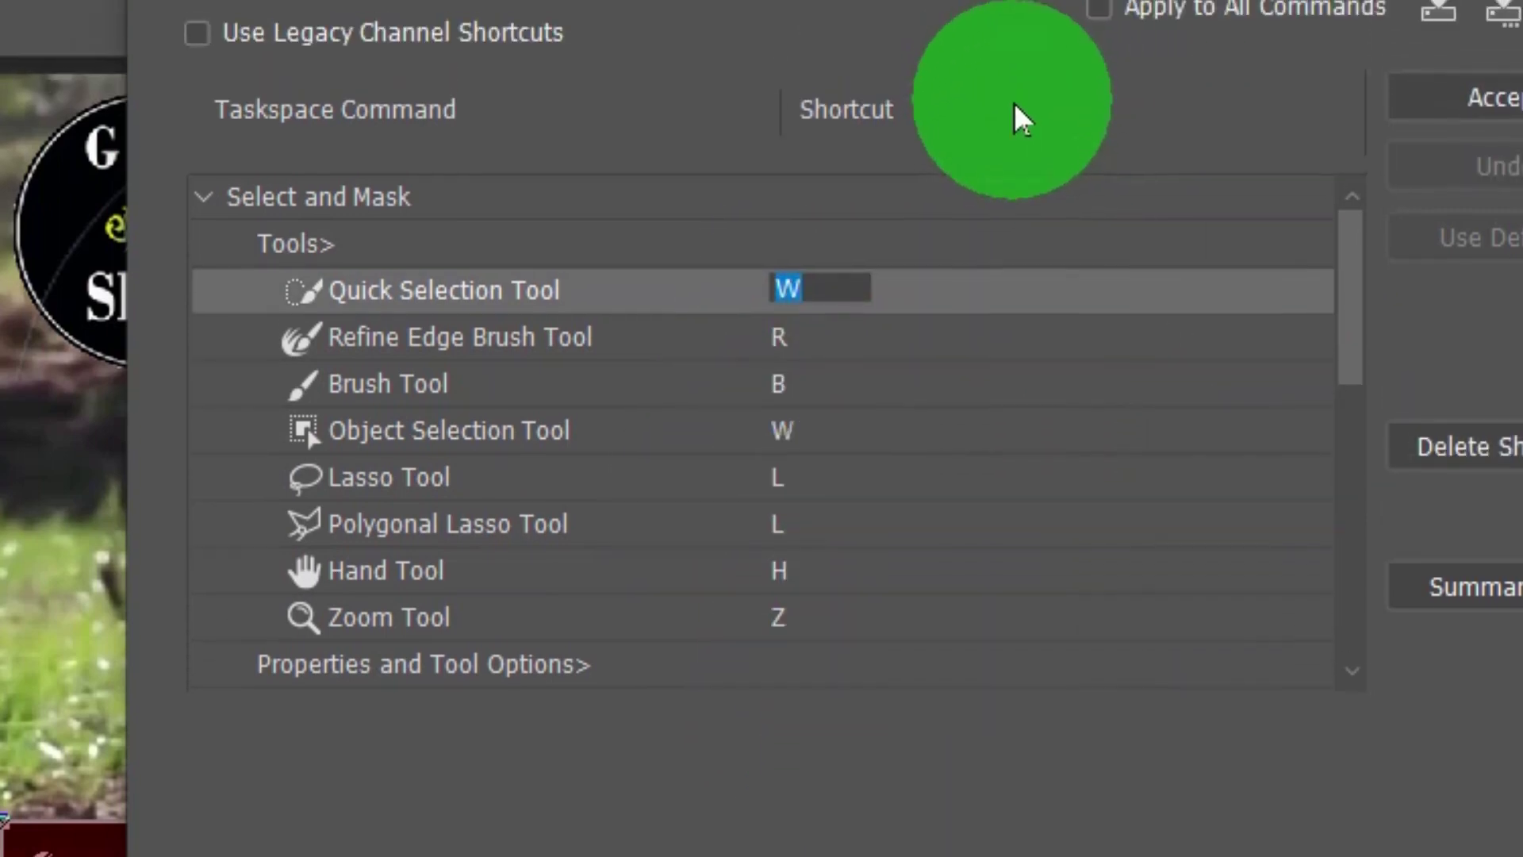
left_click(1013, 102)
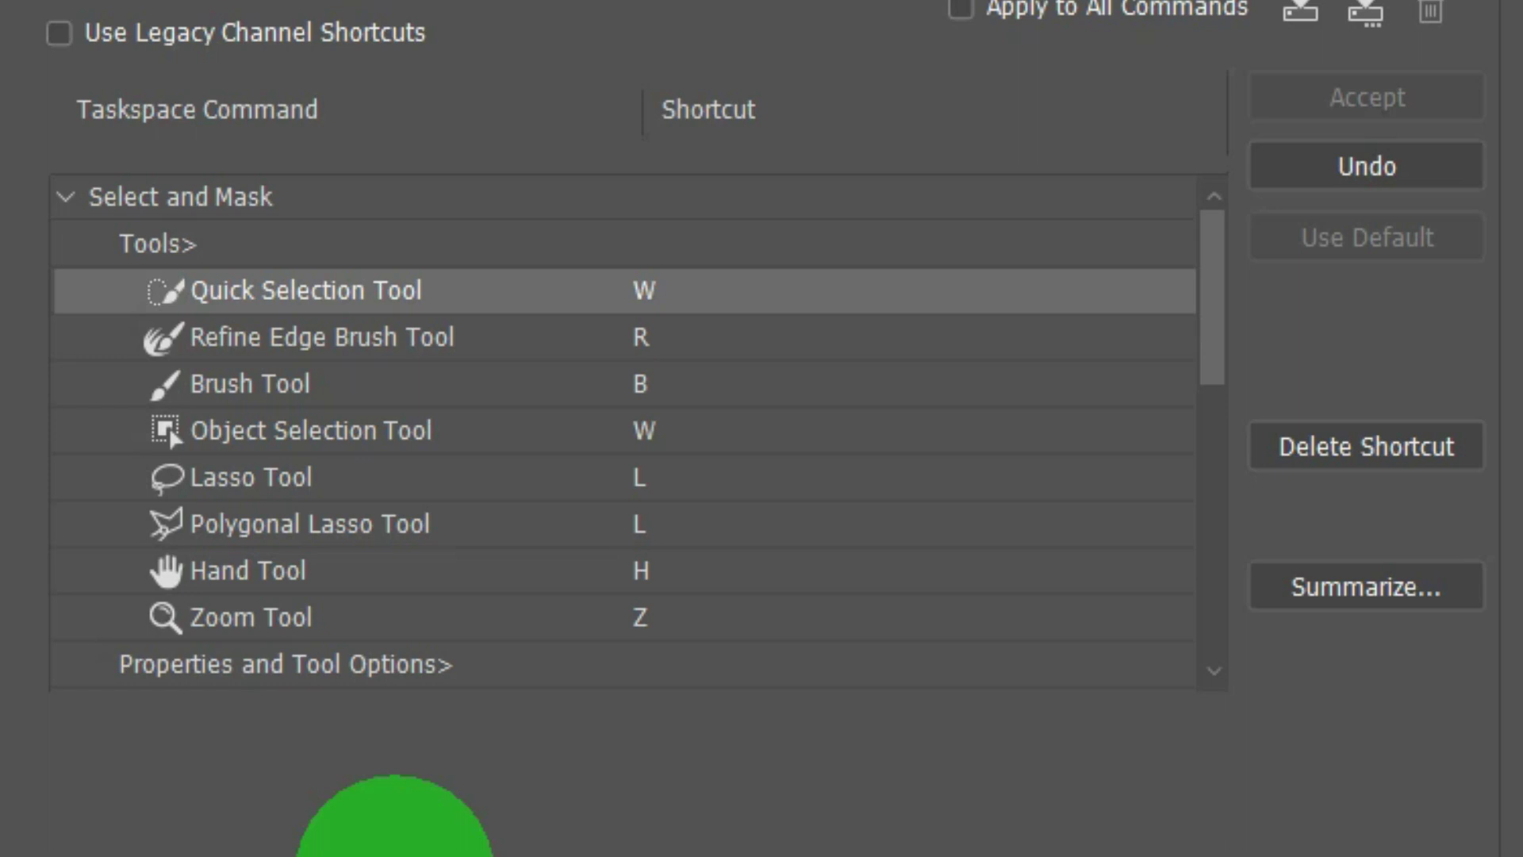
Switch from shortcuts to menu customization, keep Application Menus as the target, and expand the File commands
left_click(295, 62)
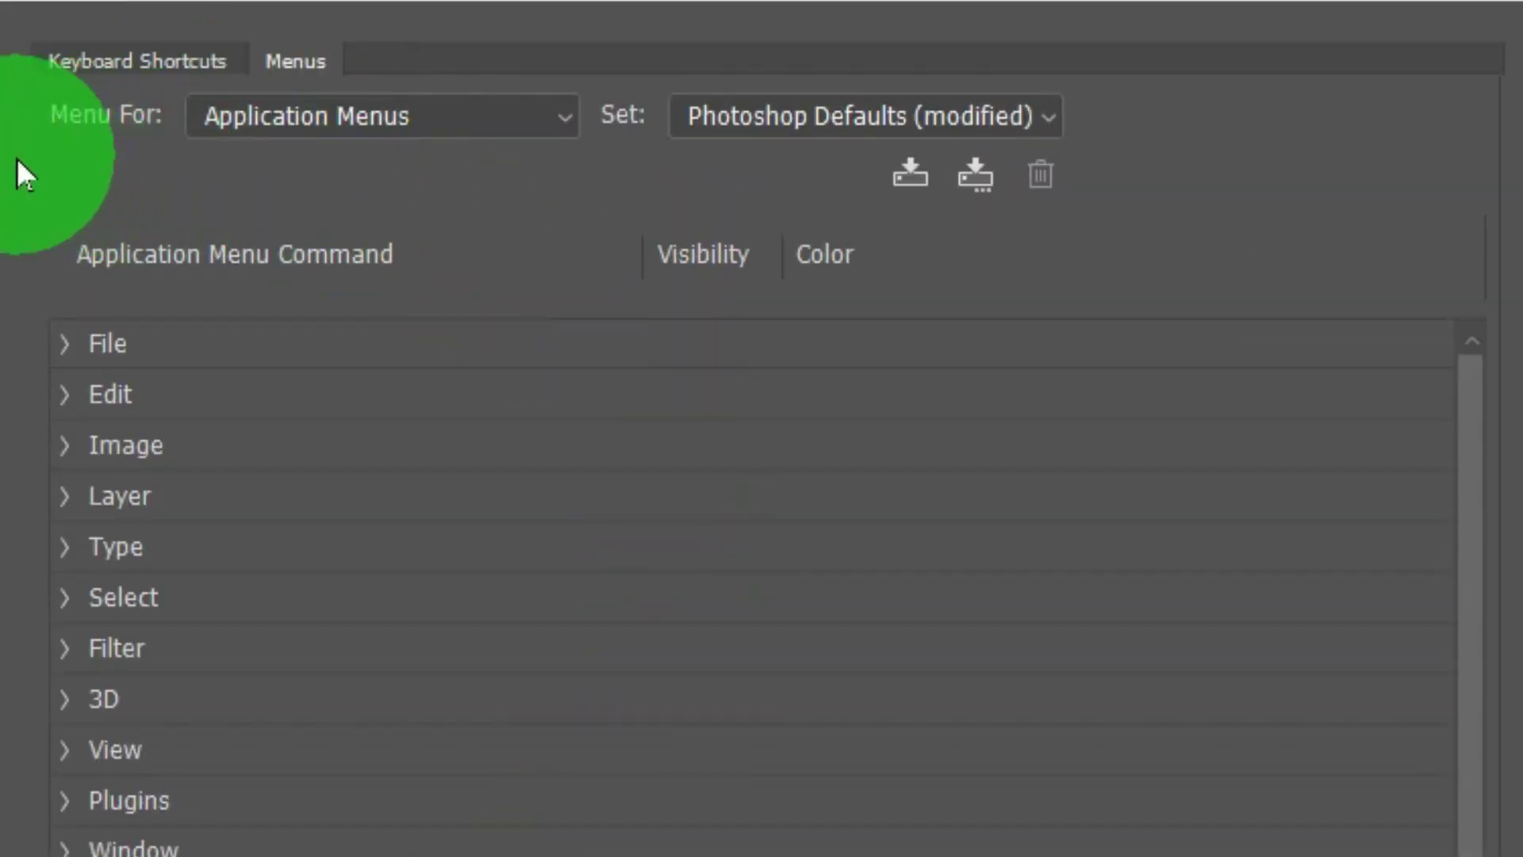
left_click(559, 123)
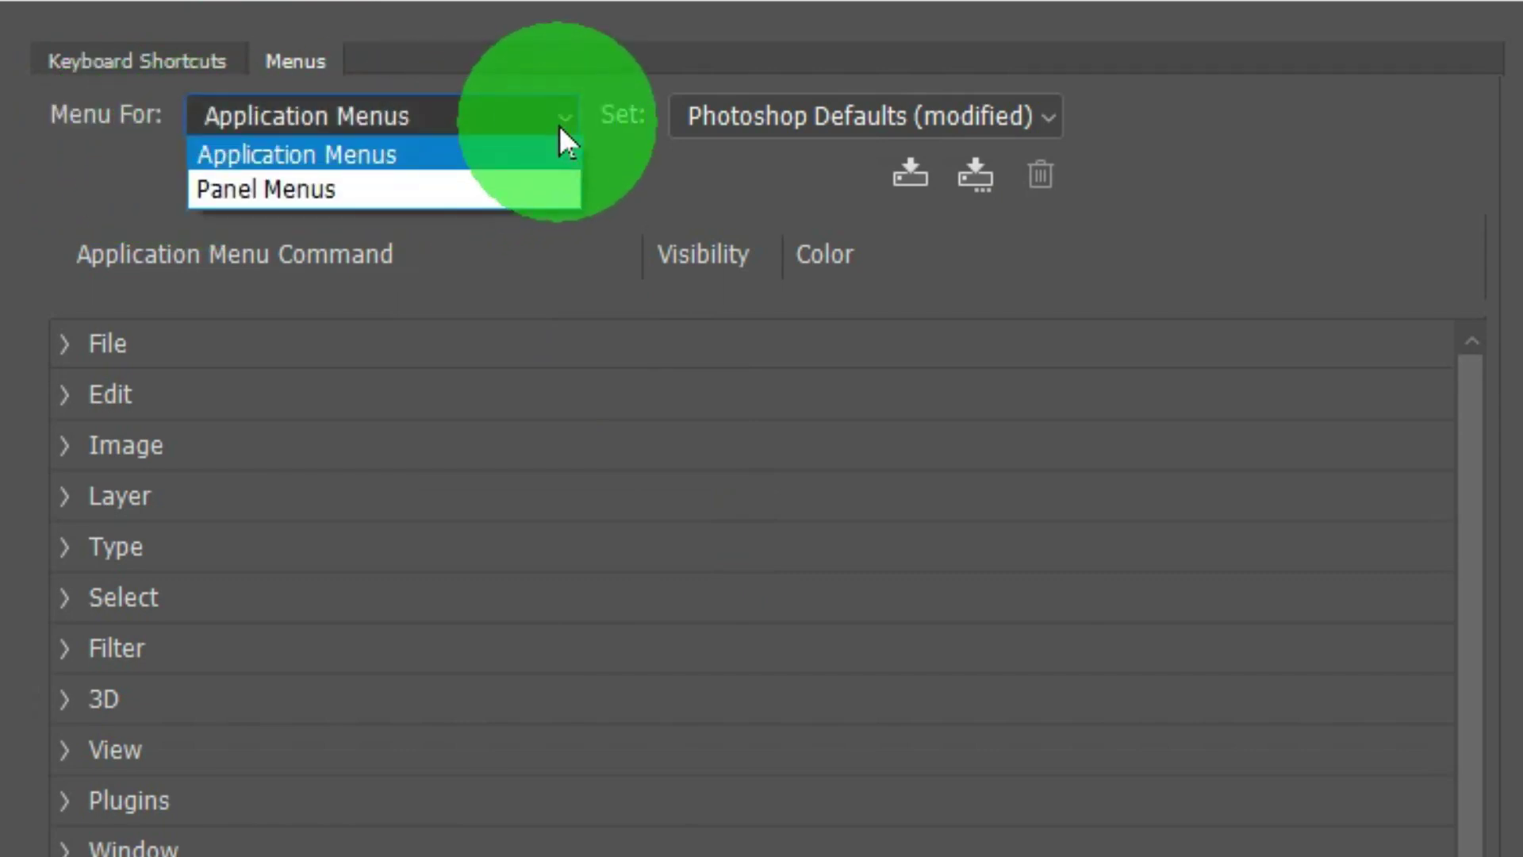
left_click(376, 157)
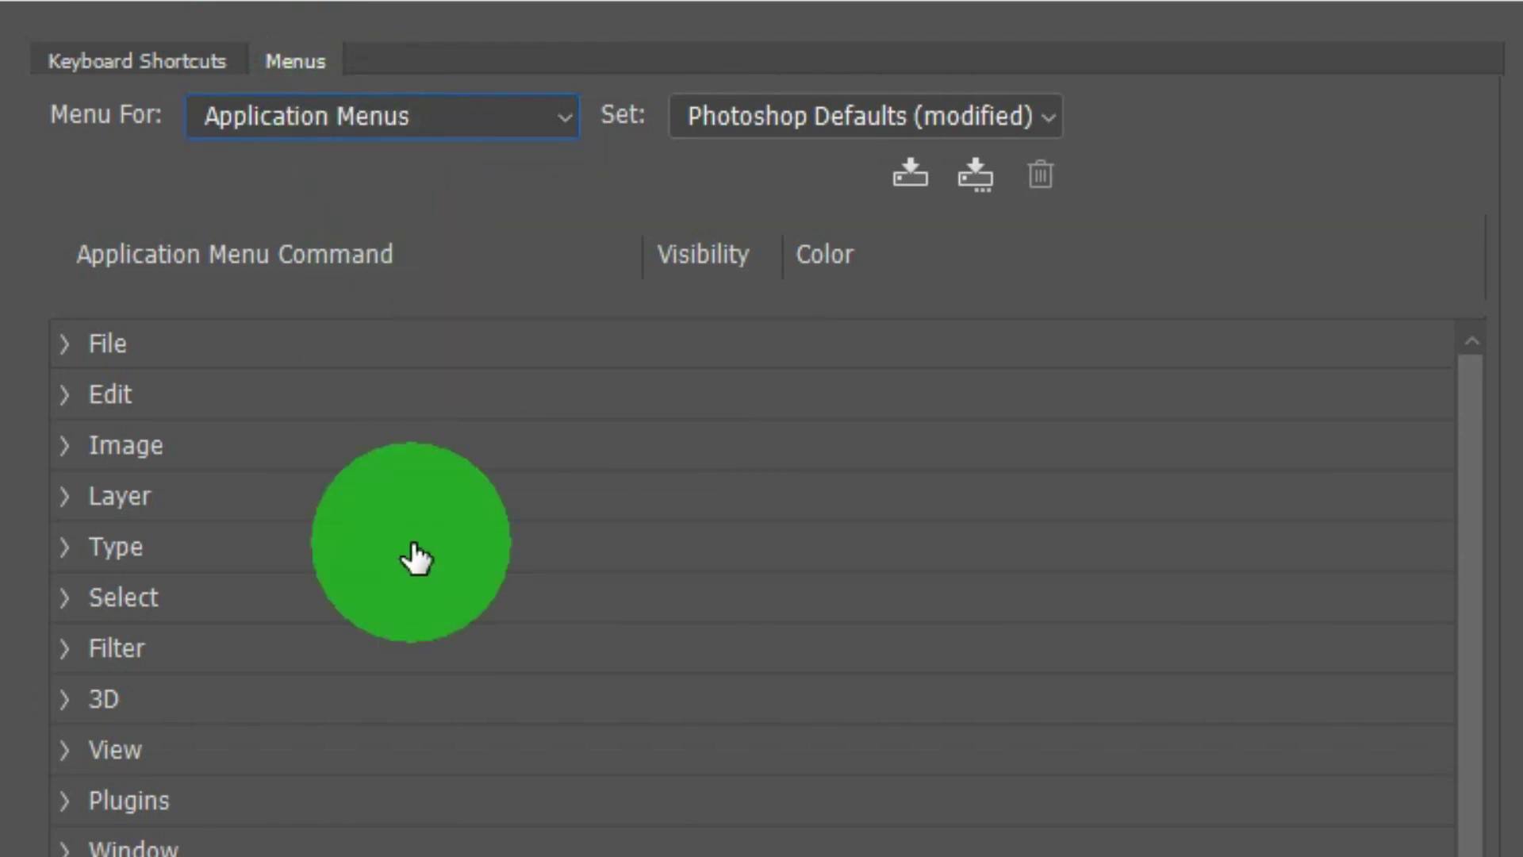
left_click(65, 344)
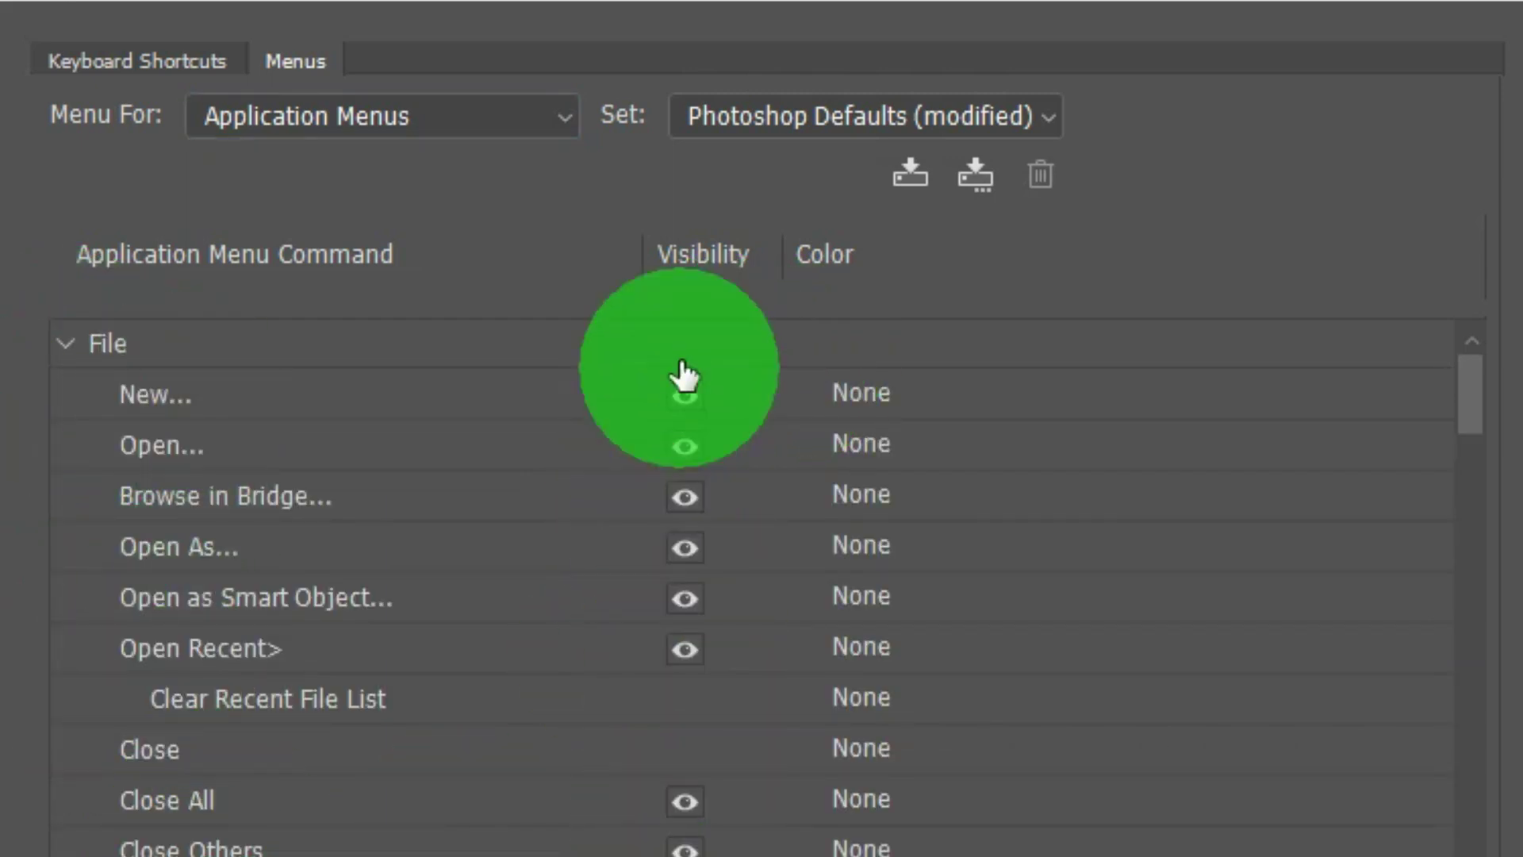
Toggle the File menu's New command off and on again, and hide Browse in Bridge and Open Recent
left_click(685, 395)
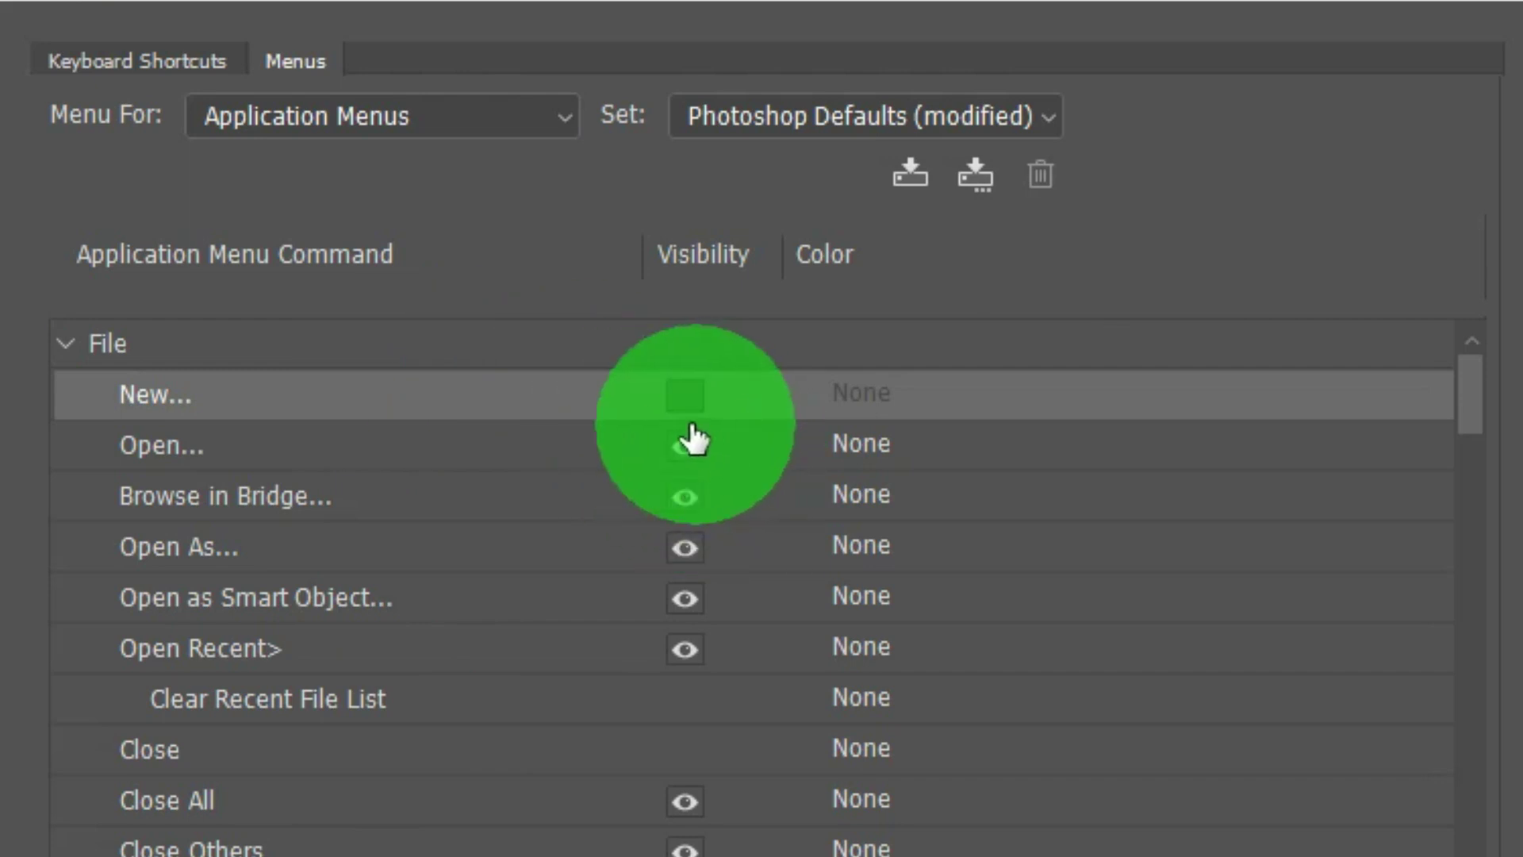
left_click(684, 400)
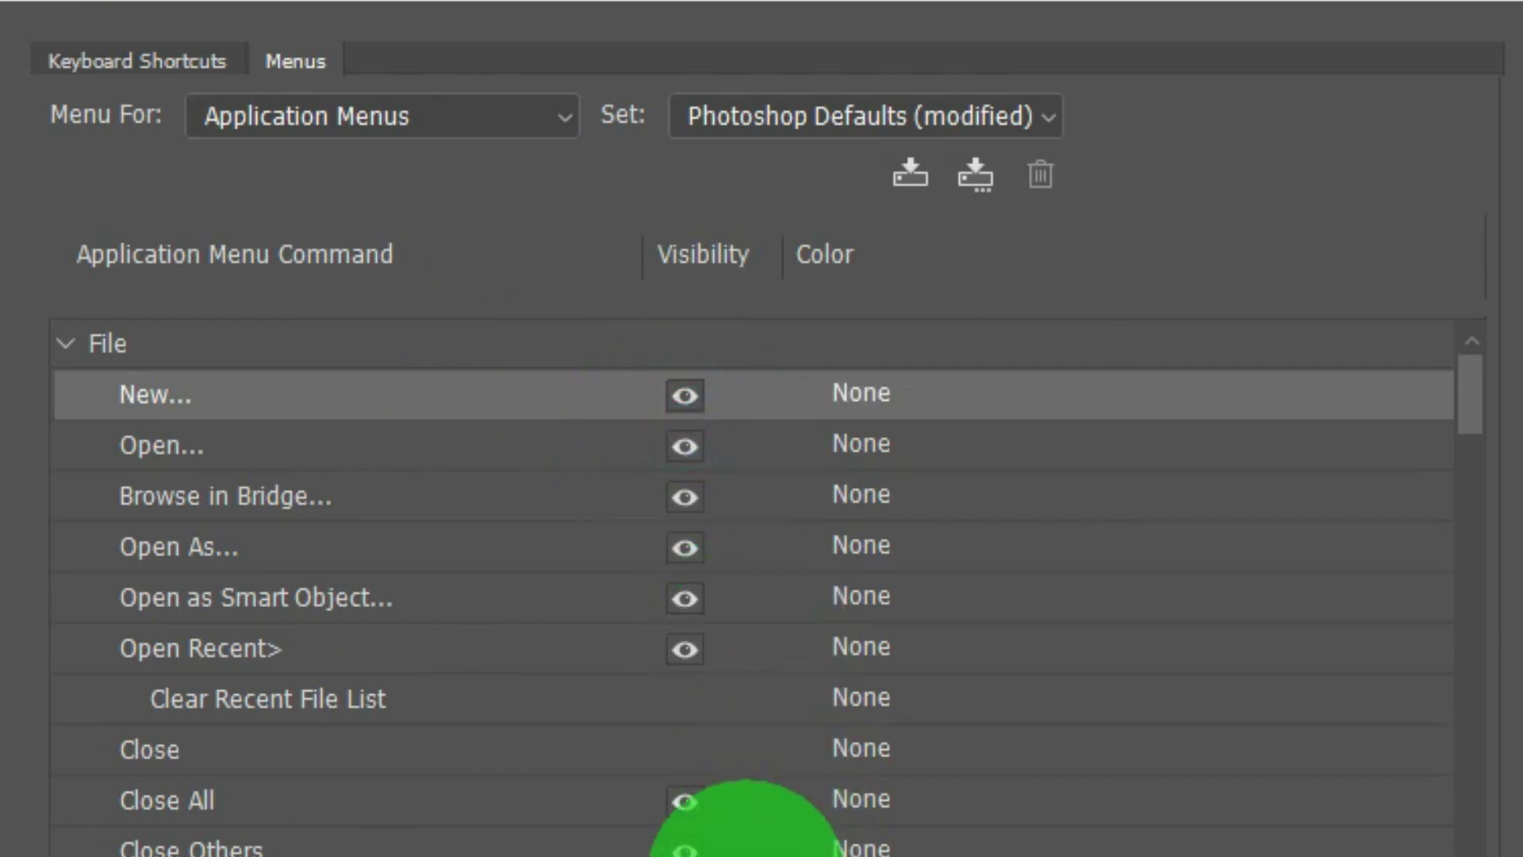
left_click(687, 501)
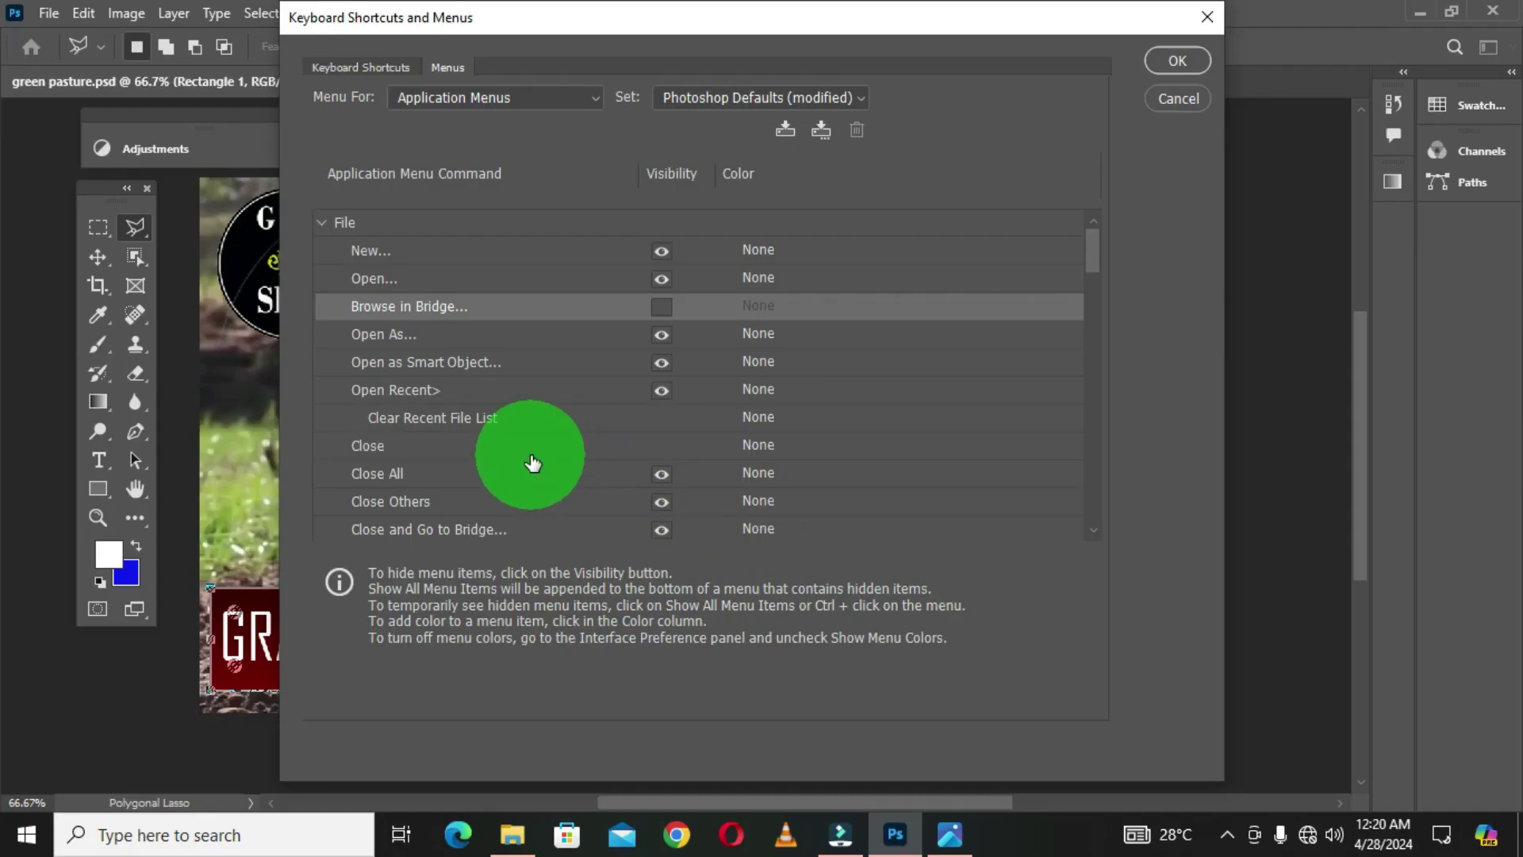
left_click(662, 391)
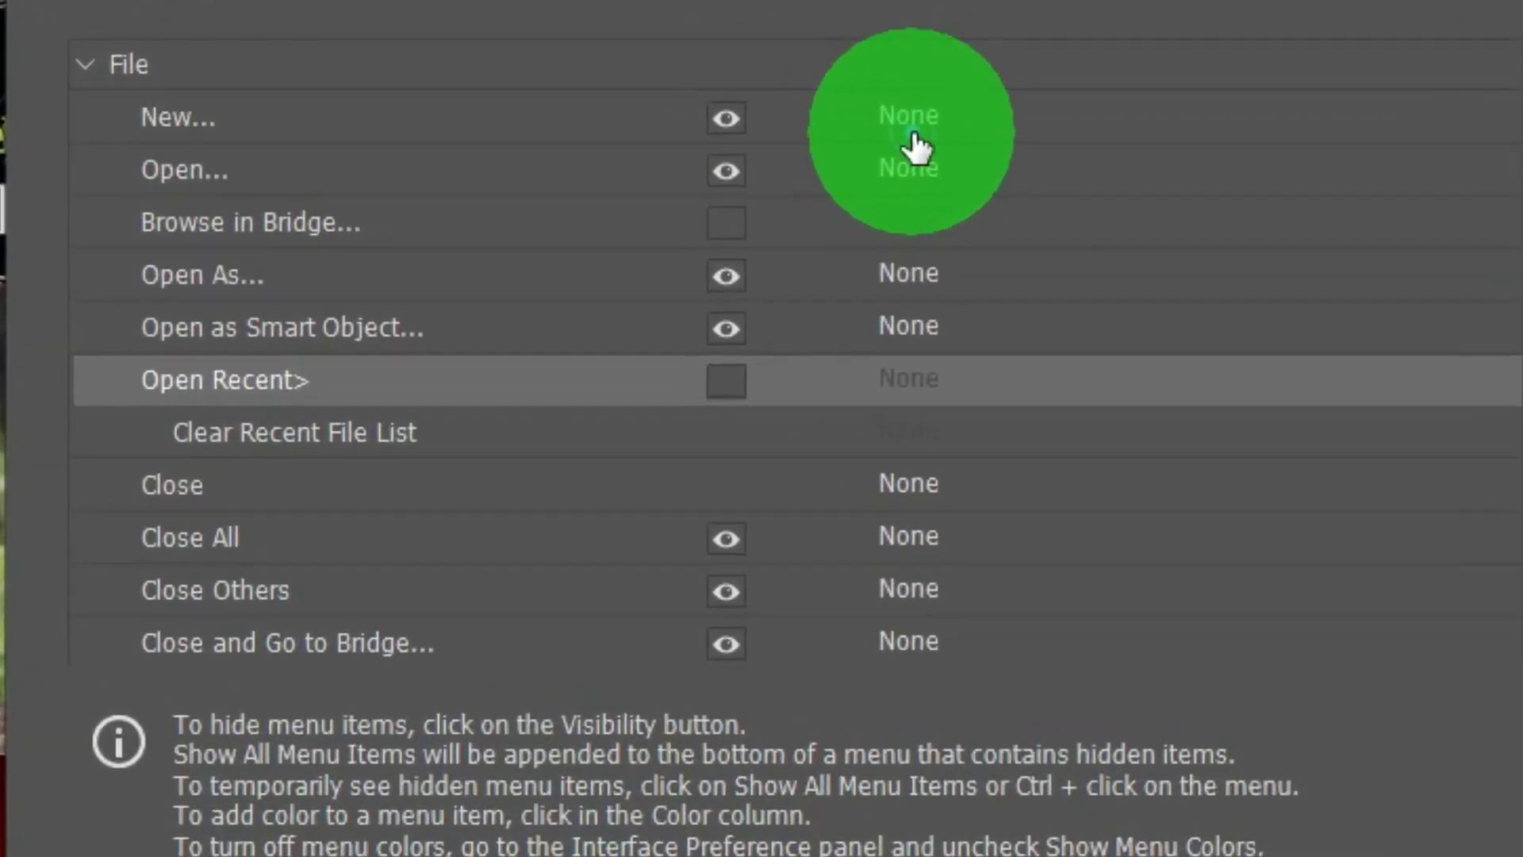
Color the File menu's New command red, Open orange and Close green, and collapse the File commands
left_click(766, 252)
left_click(945, 228)
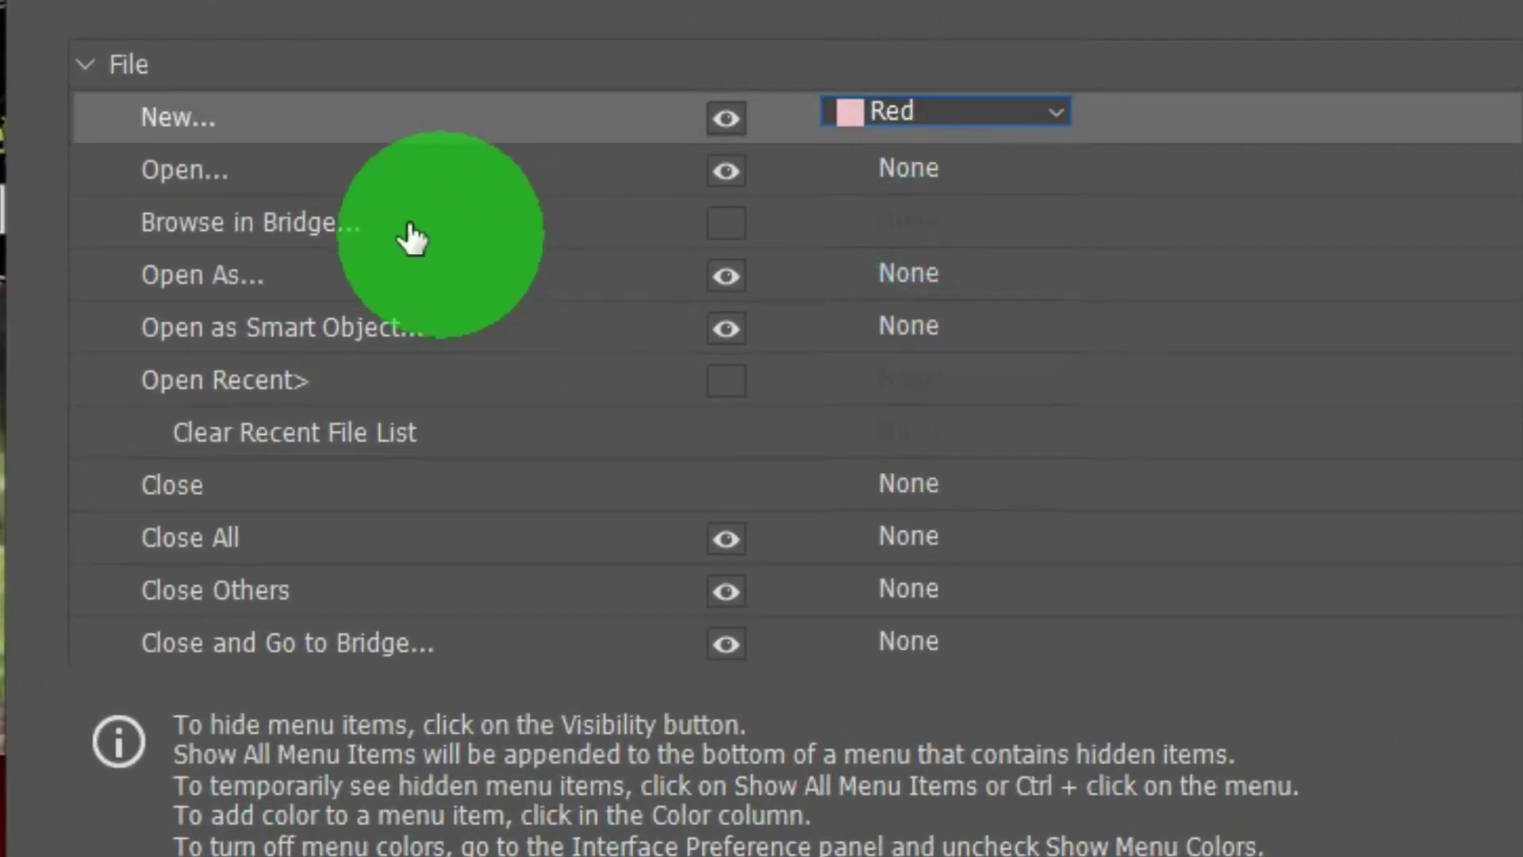
left_click(903, 181)
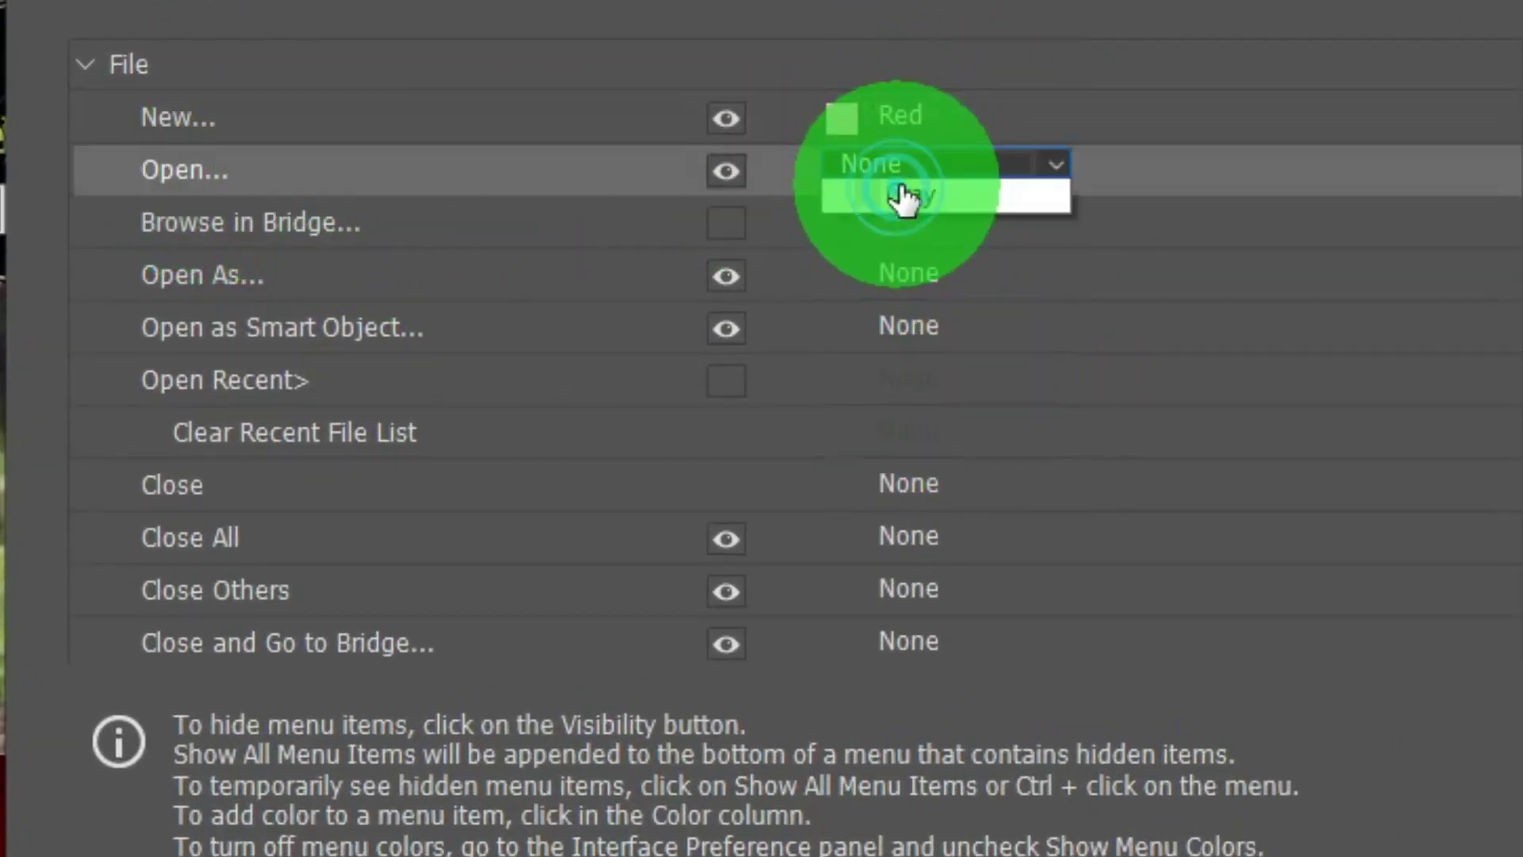
left_click(977, 333)
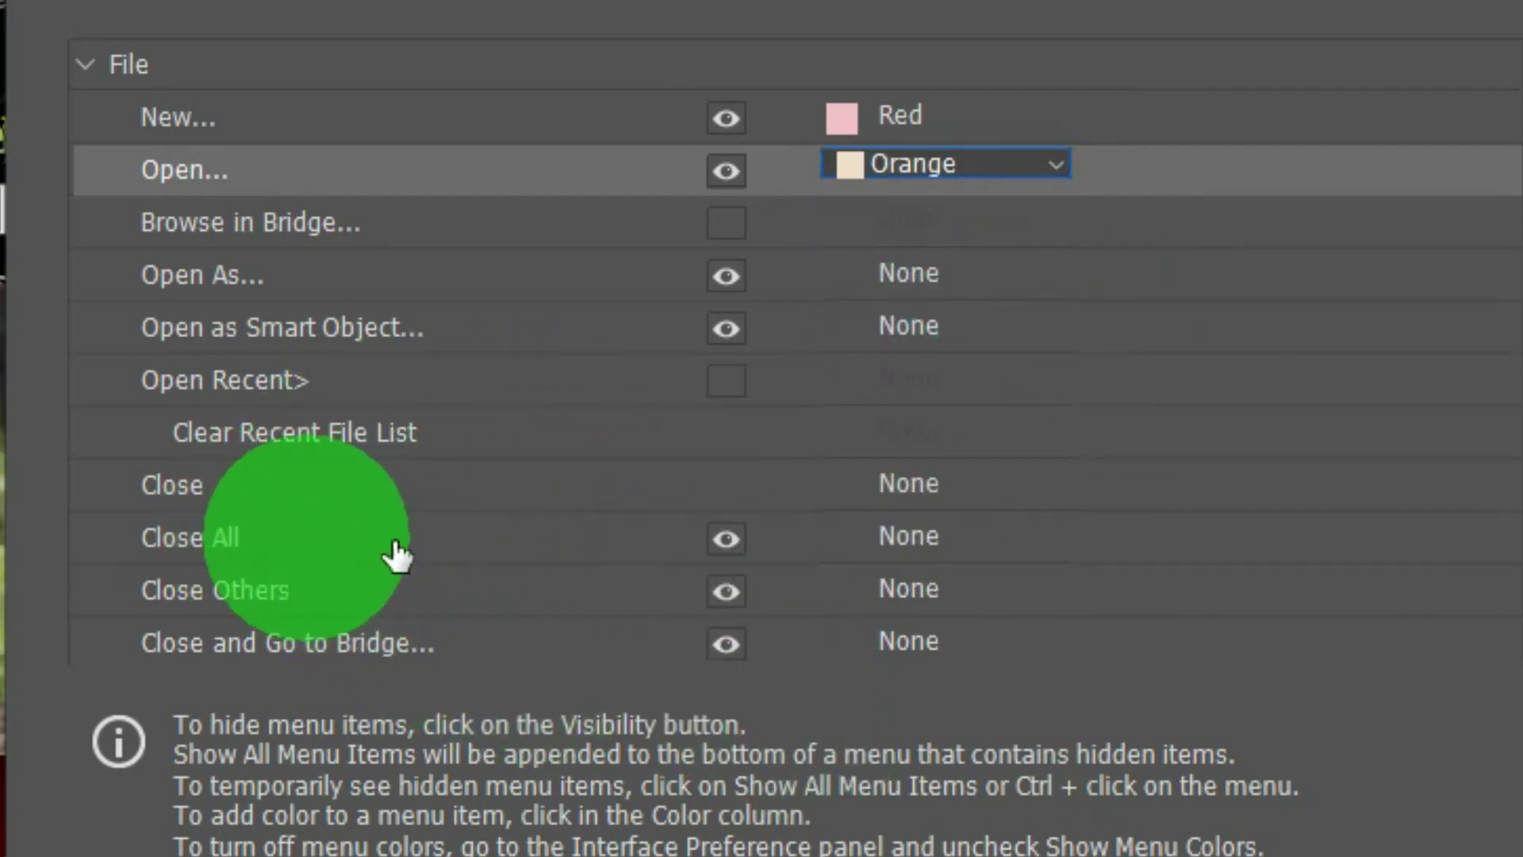
left_click(924, 488)
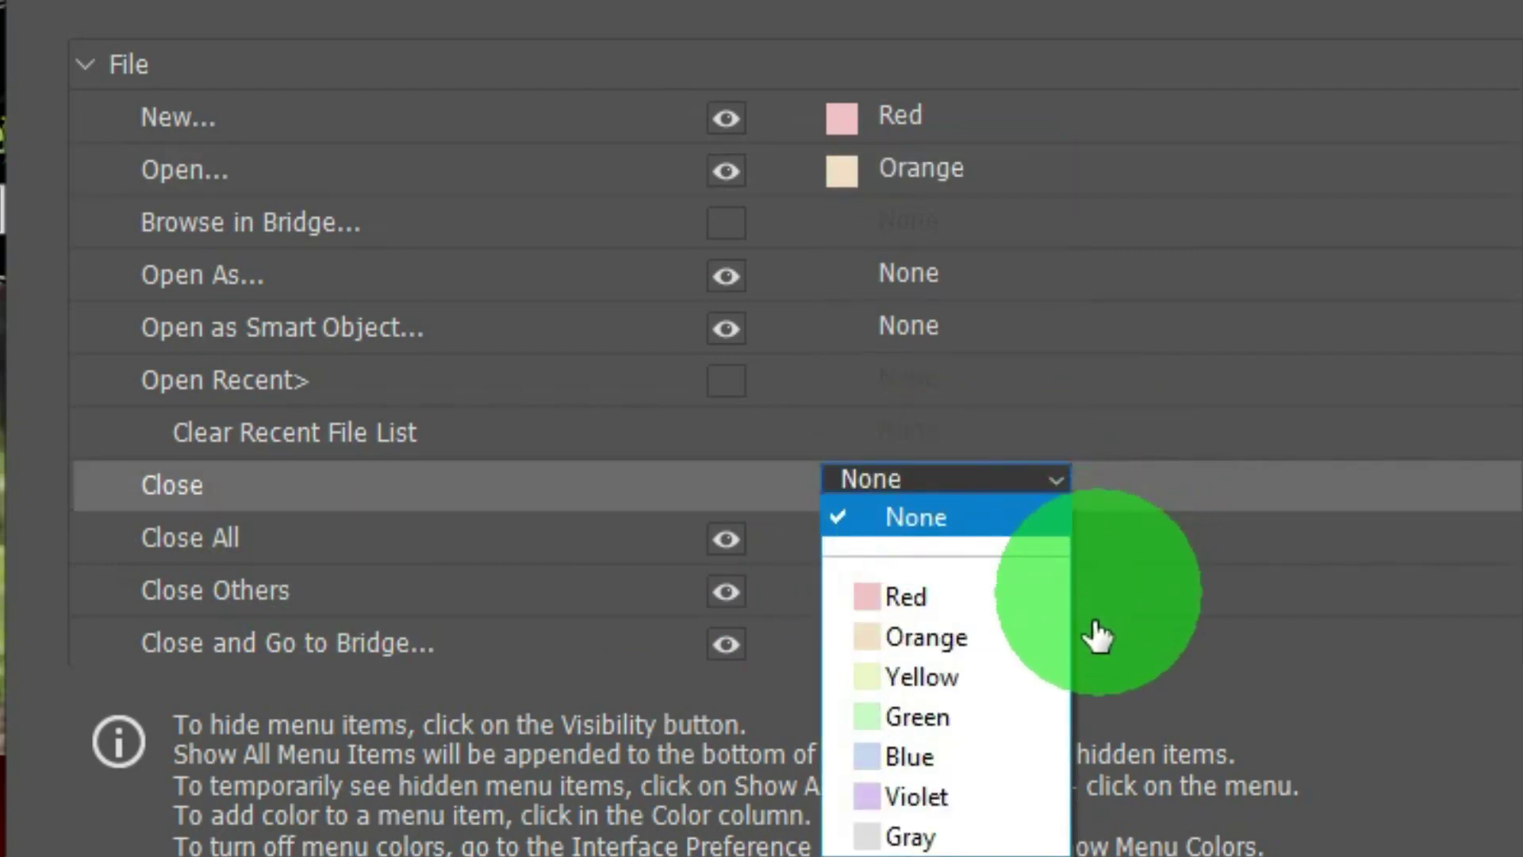
left_click(904, 714)
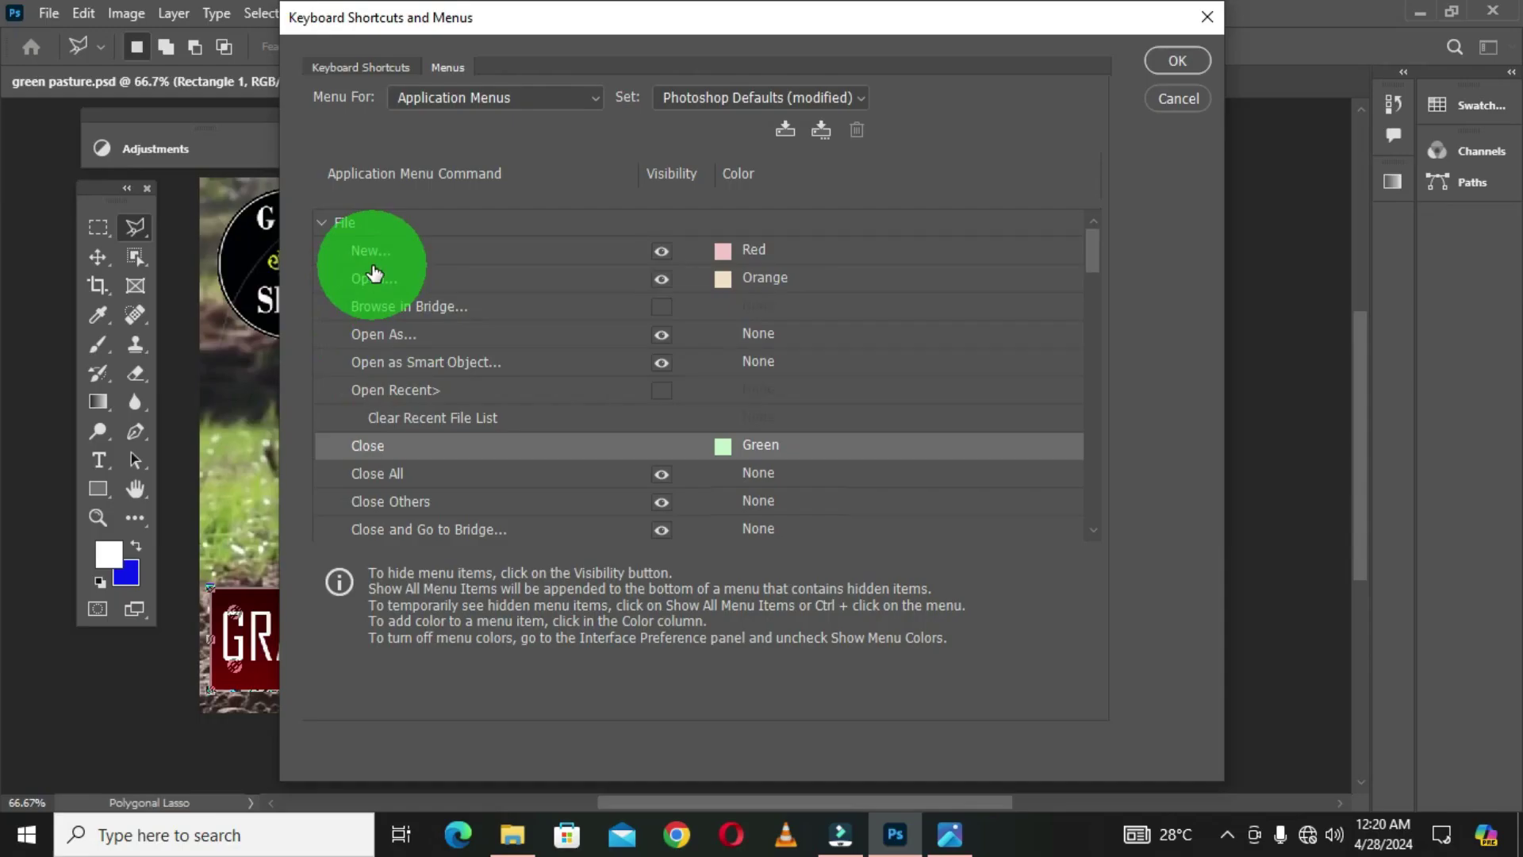
left_click(323, 226)
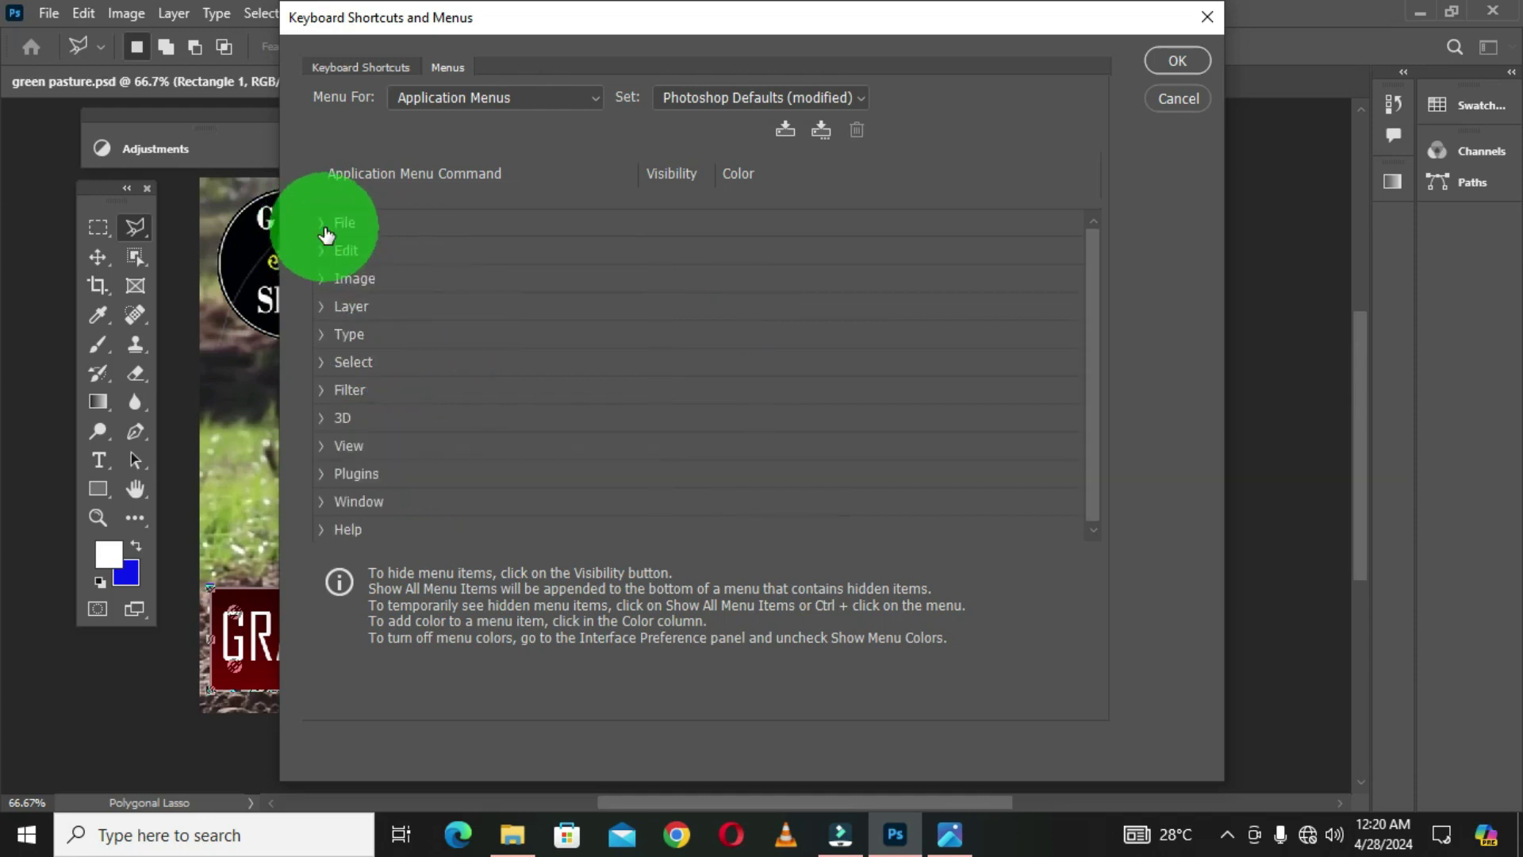
left_click(322, 224)
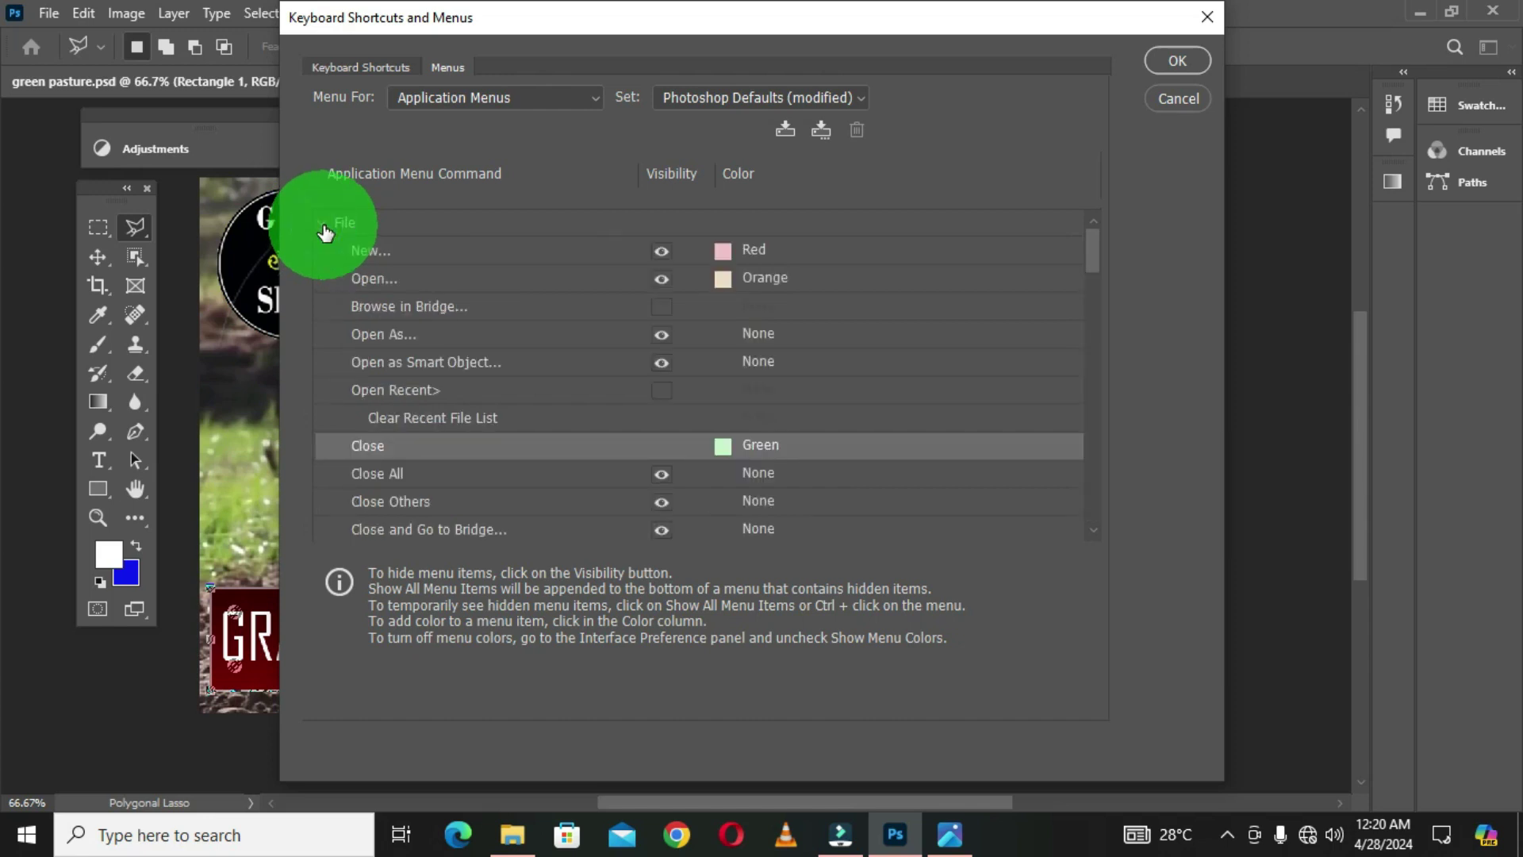
left_click(323, 225)
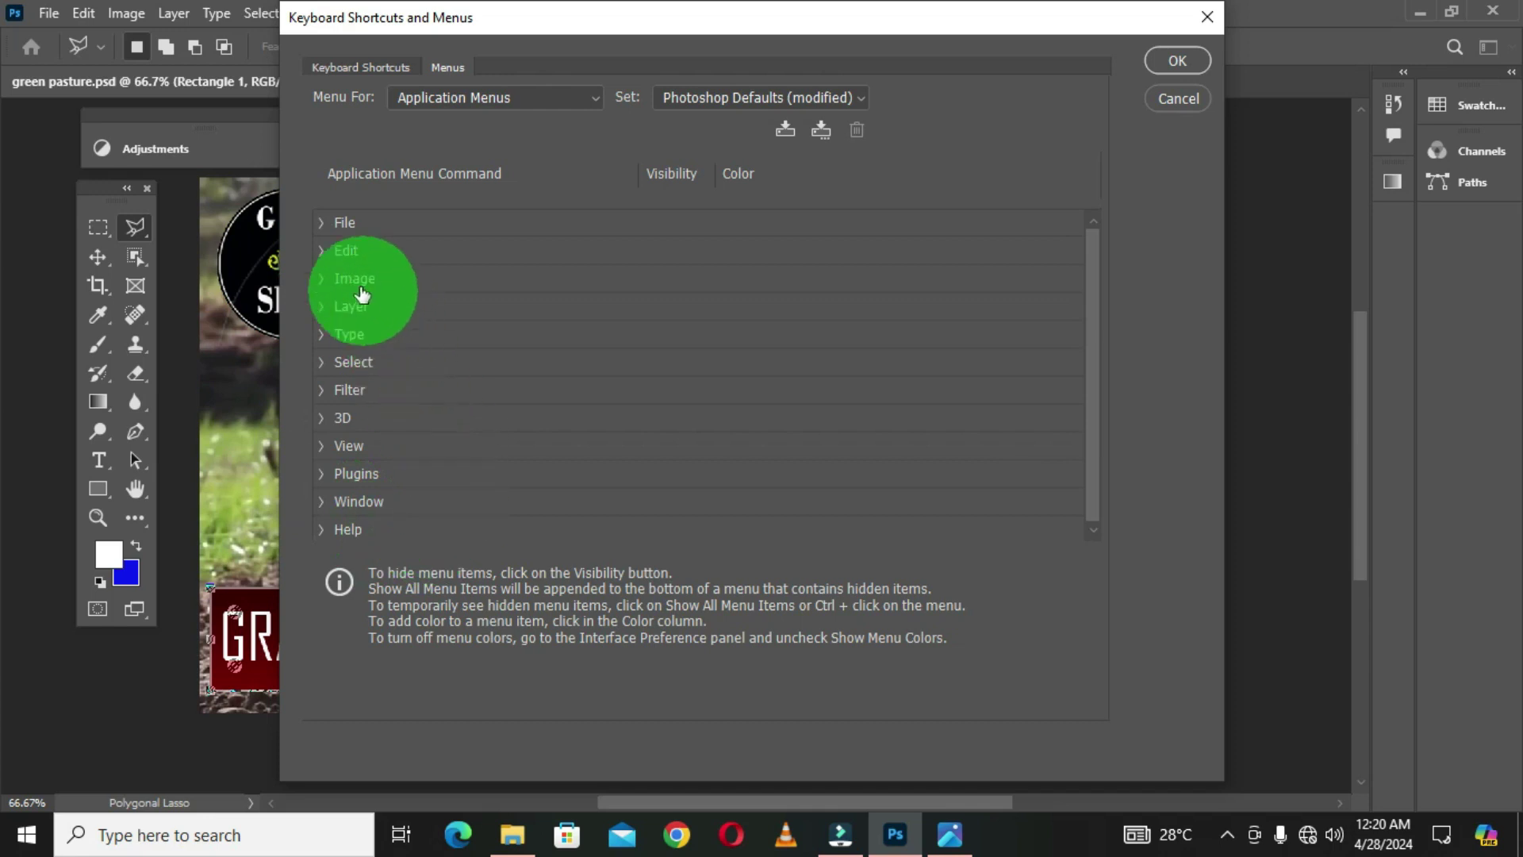
Expand the Edit commands, color Undo yellow and Redo blue, and collapse the Edit list
left_click(346, 251)
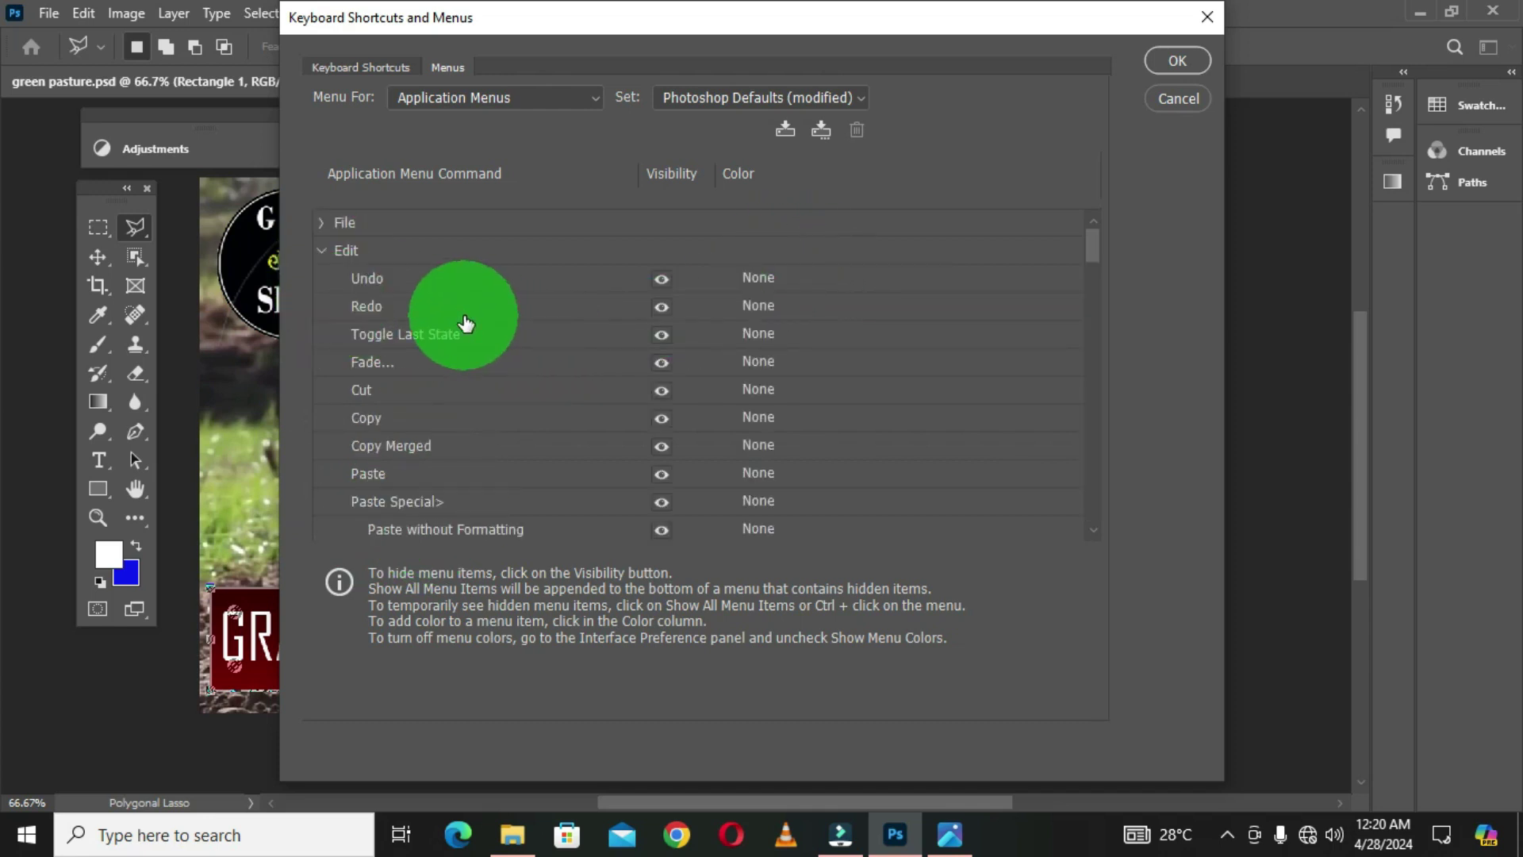
left_click(763, 286)
left_click(773, 369)
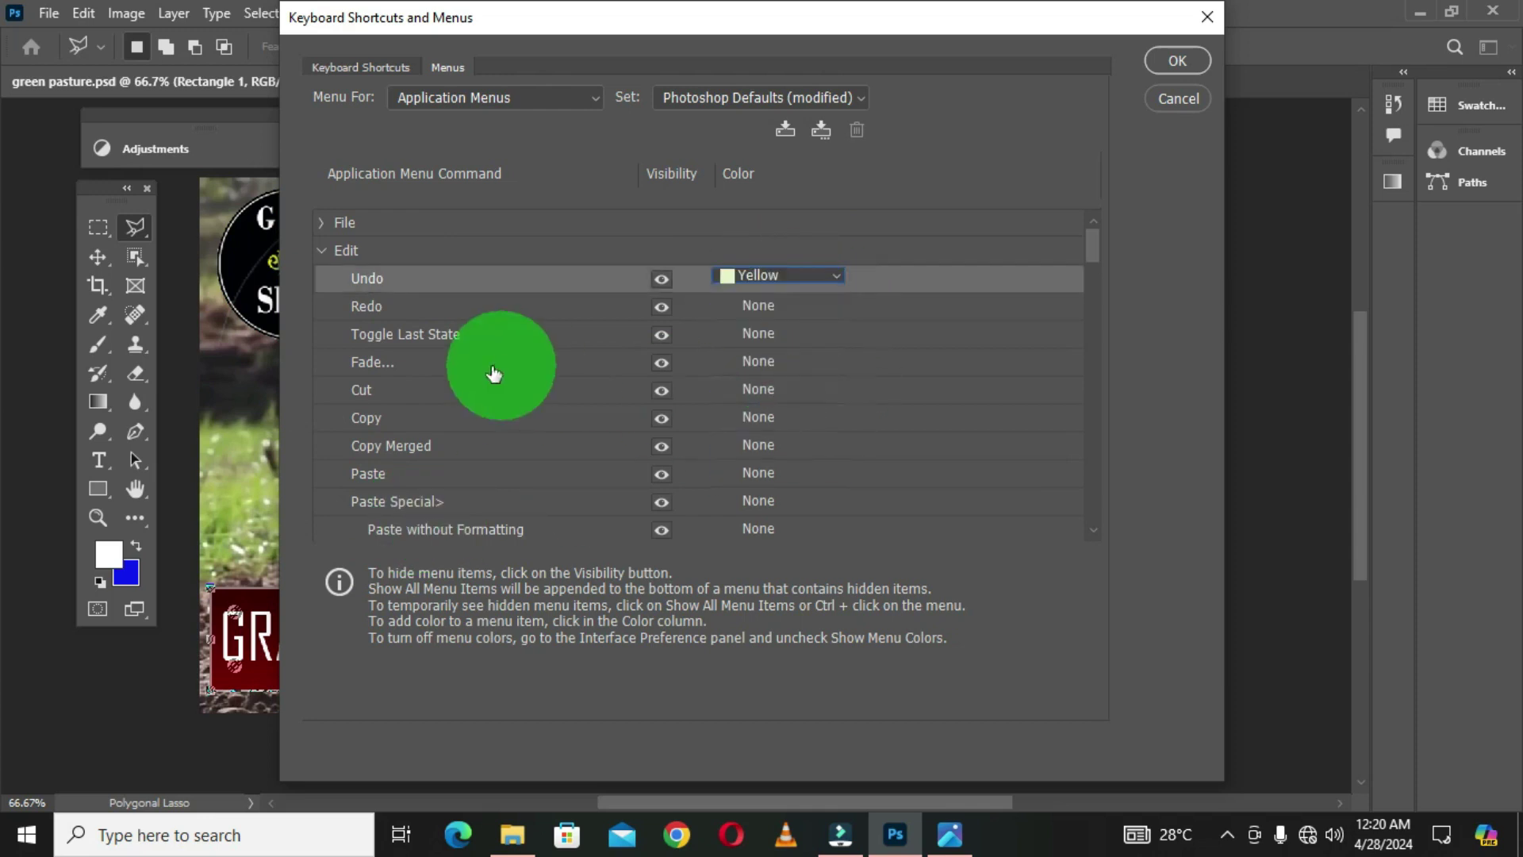
left_click(759, 311)
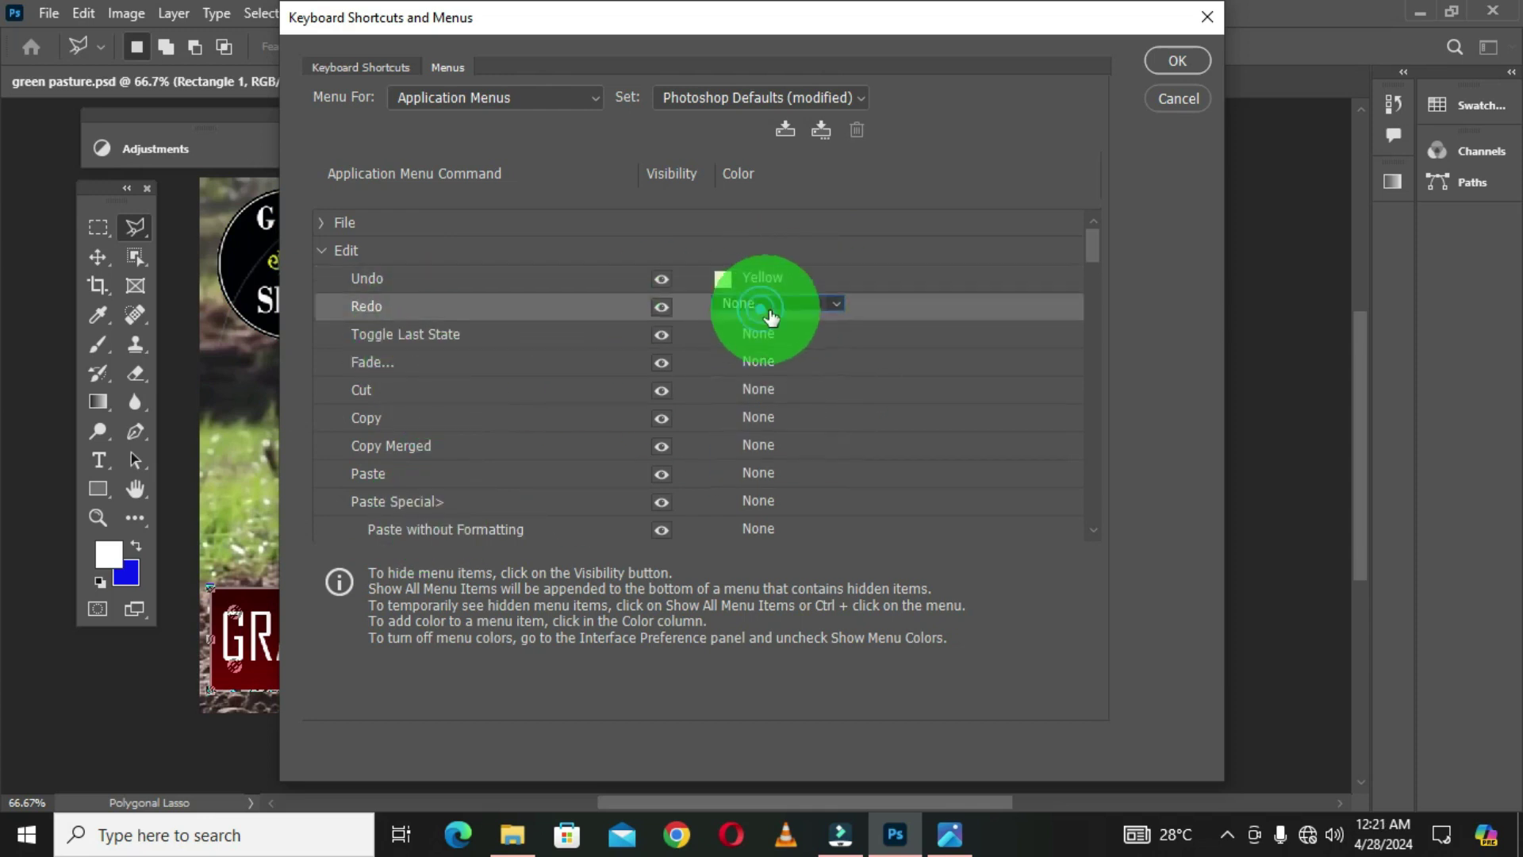
left_click(762, 315)
left_click(774, 468)
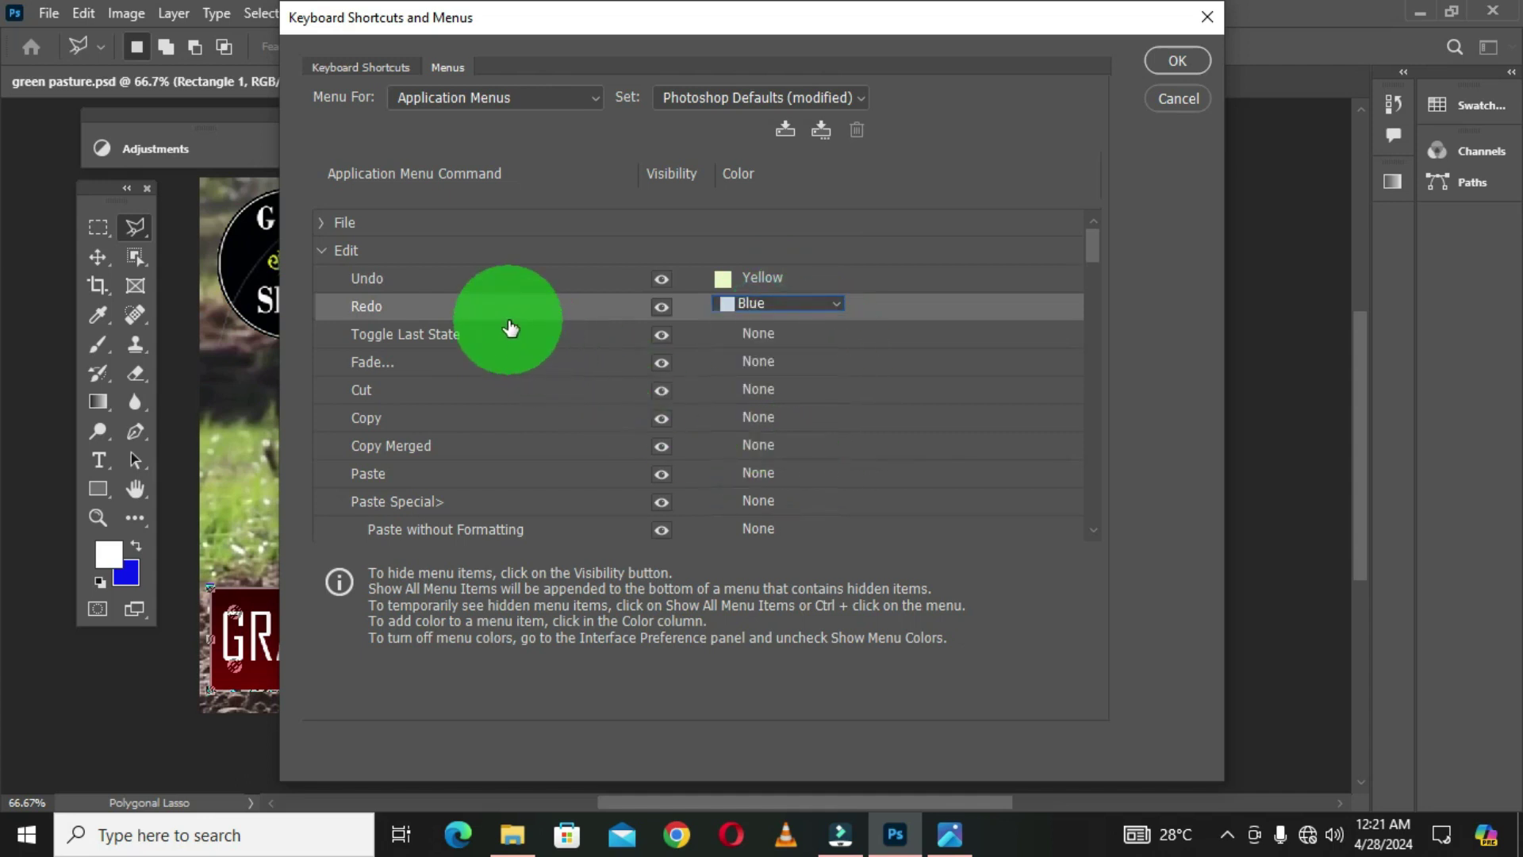
left_click(941, 150)
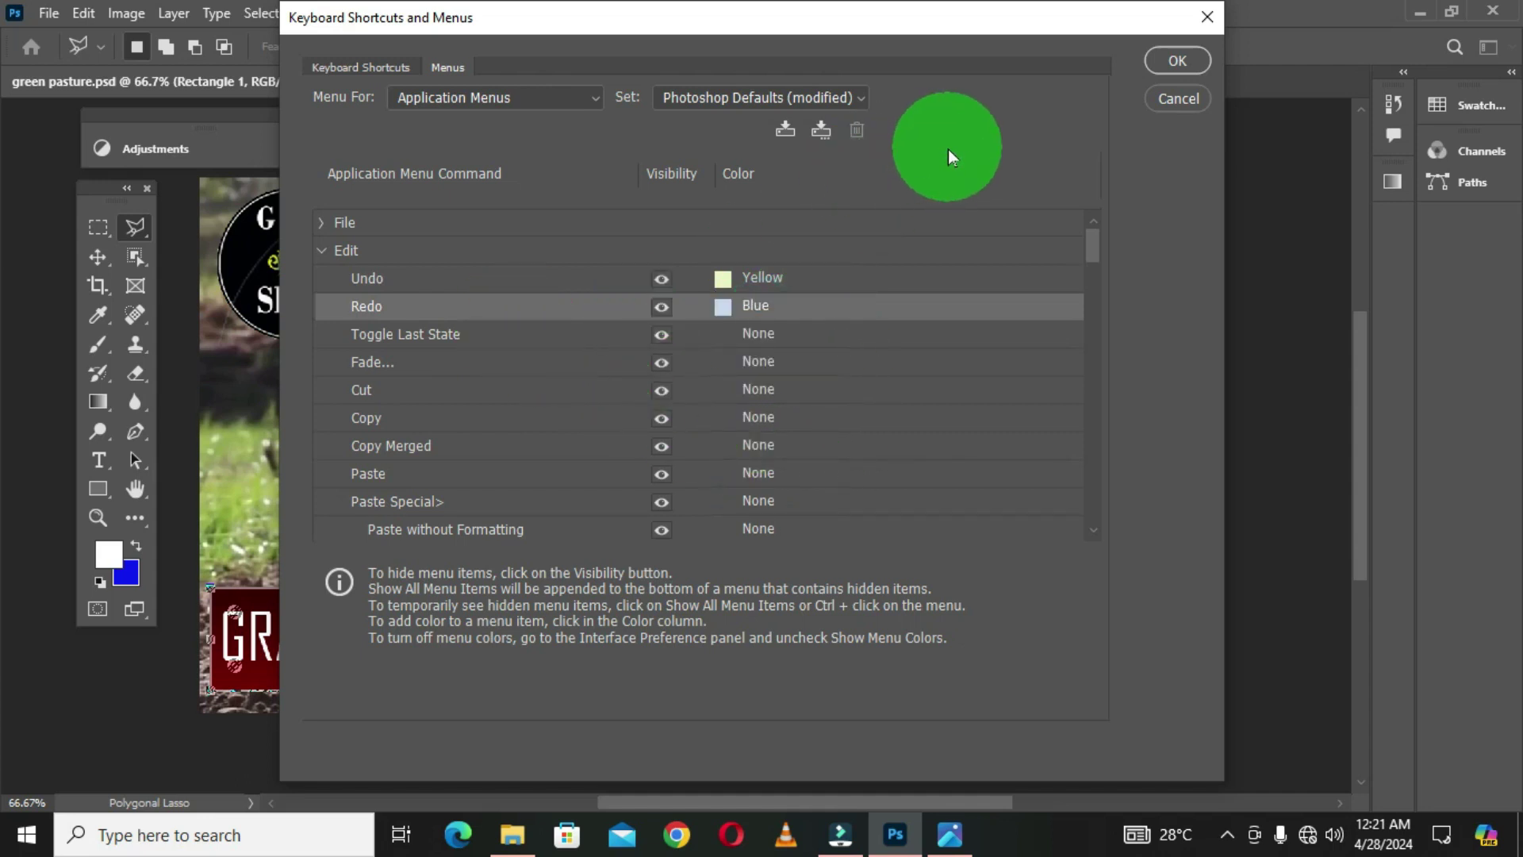
left_click(319, 253)
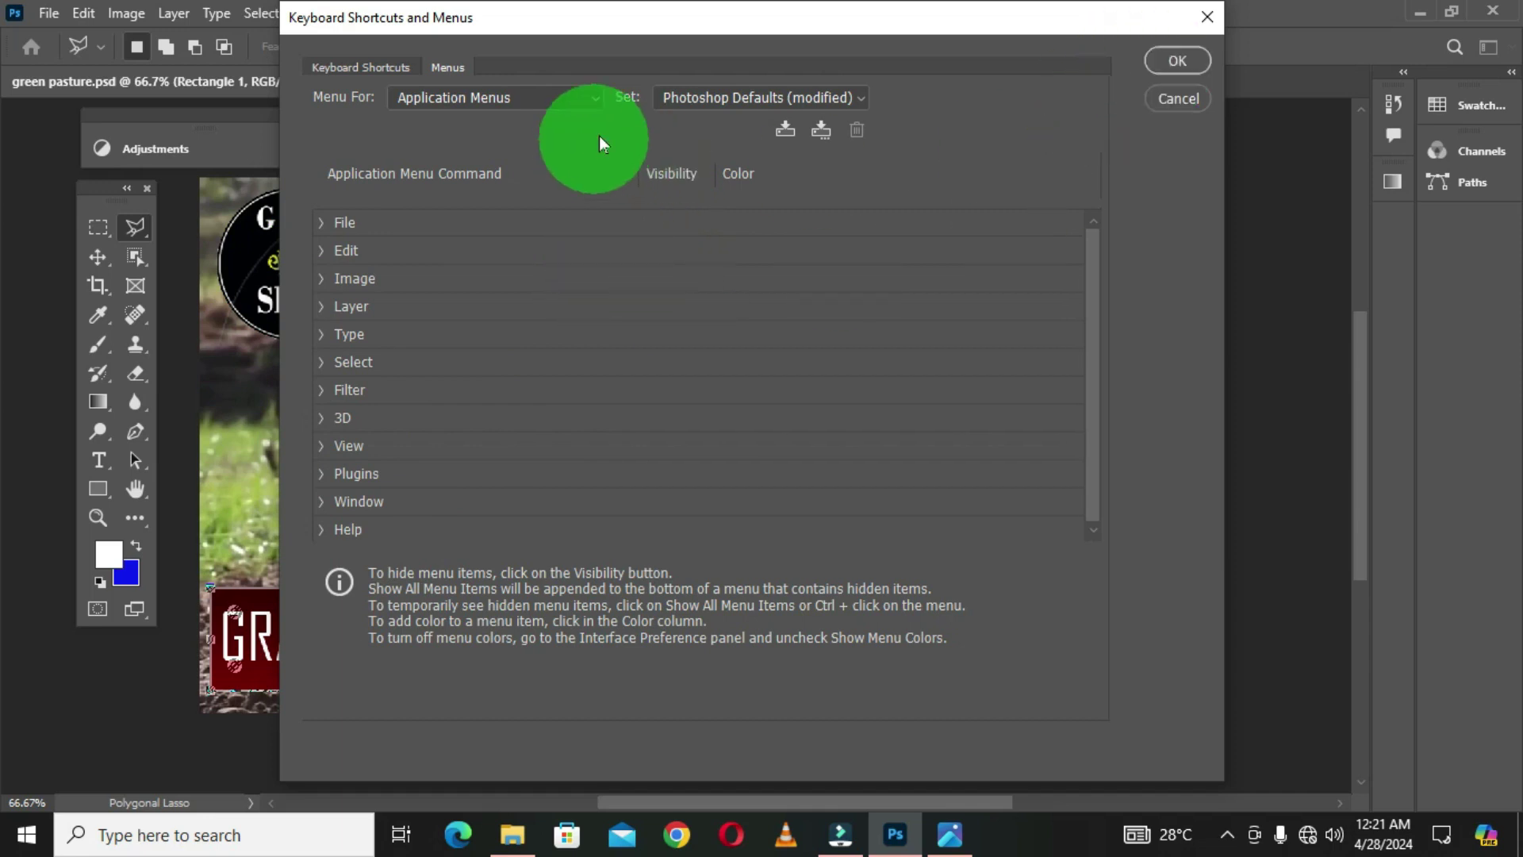
Switch the menu customization to Panel Menus, hide the New Layer command under Layers, and accept the changes
left_click(596, 103)
left_click(484, 139)
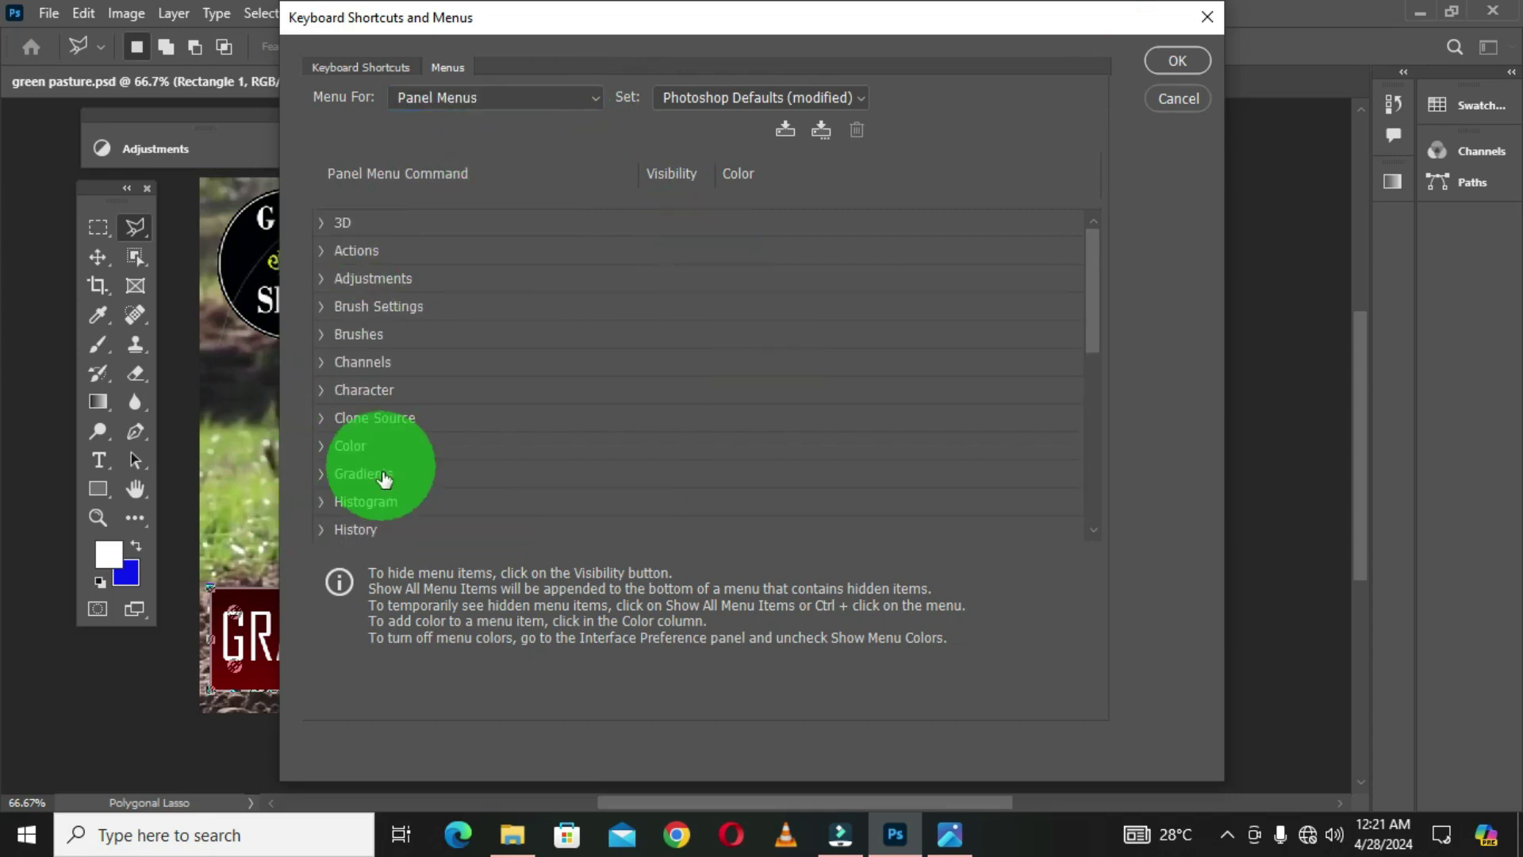
scroll(448, 449, "down", 3)
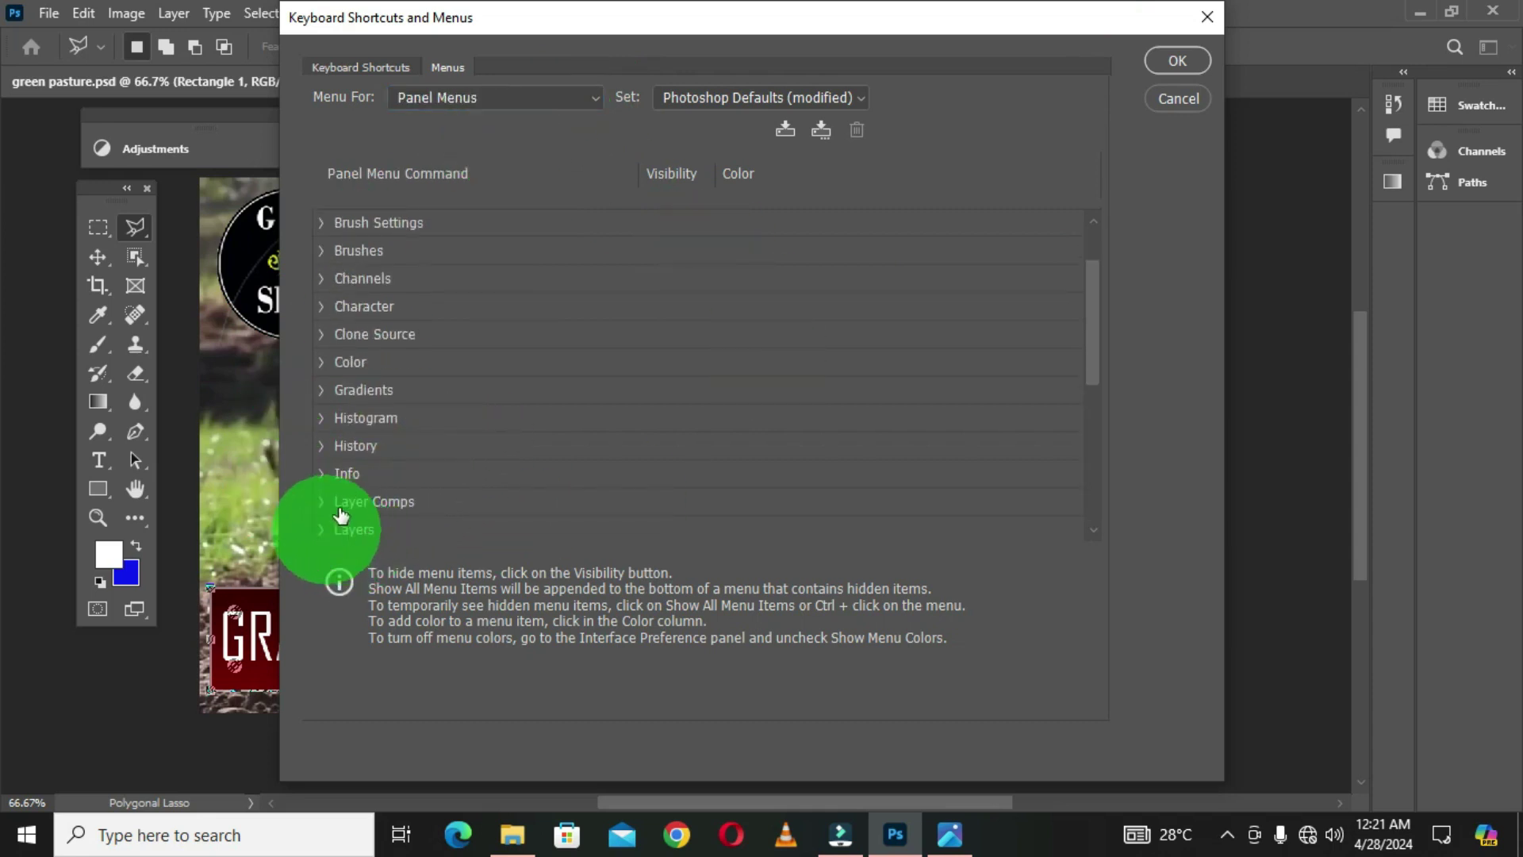
scroll(349, 535, "down", 2)
left_click(321, 476)
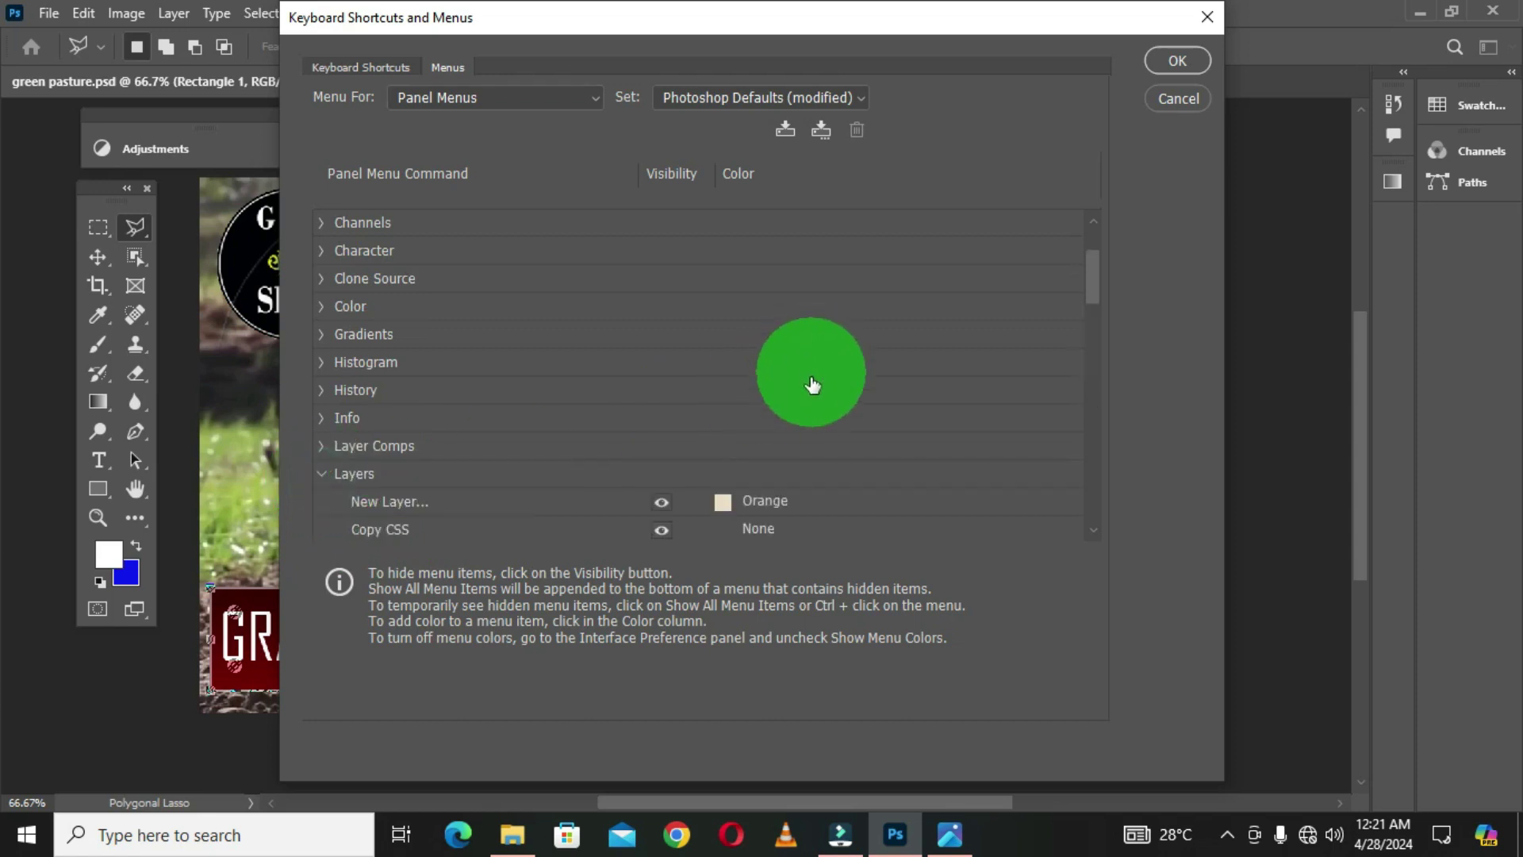
scroll(816, 413, "down", 2)
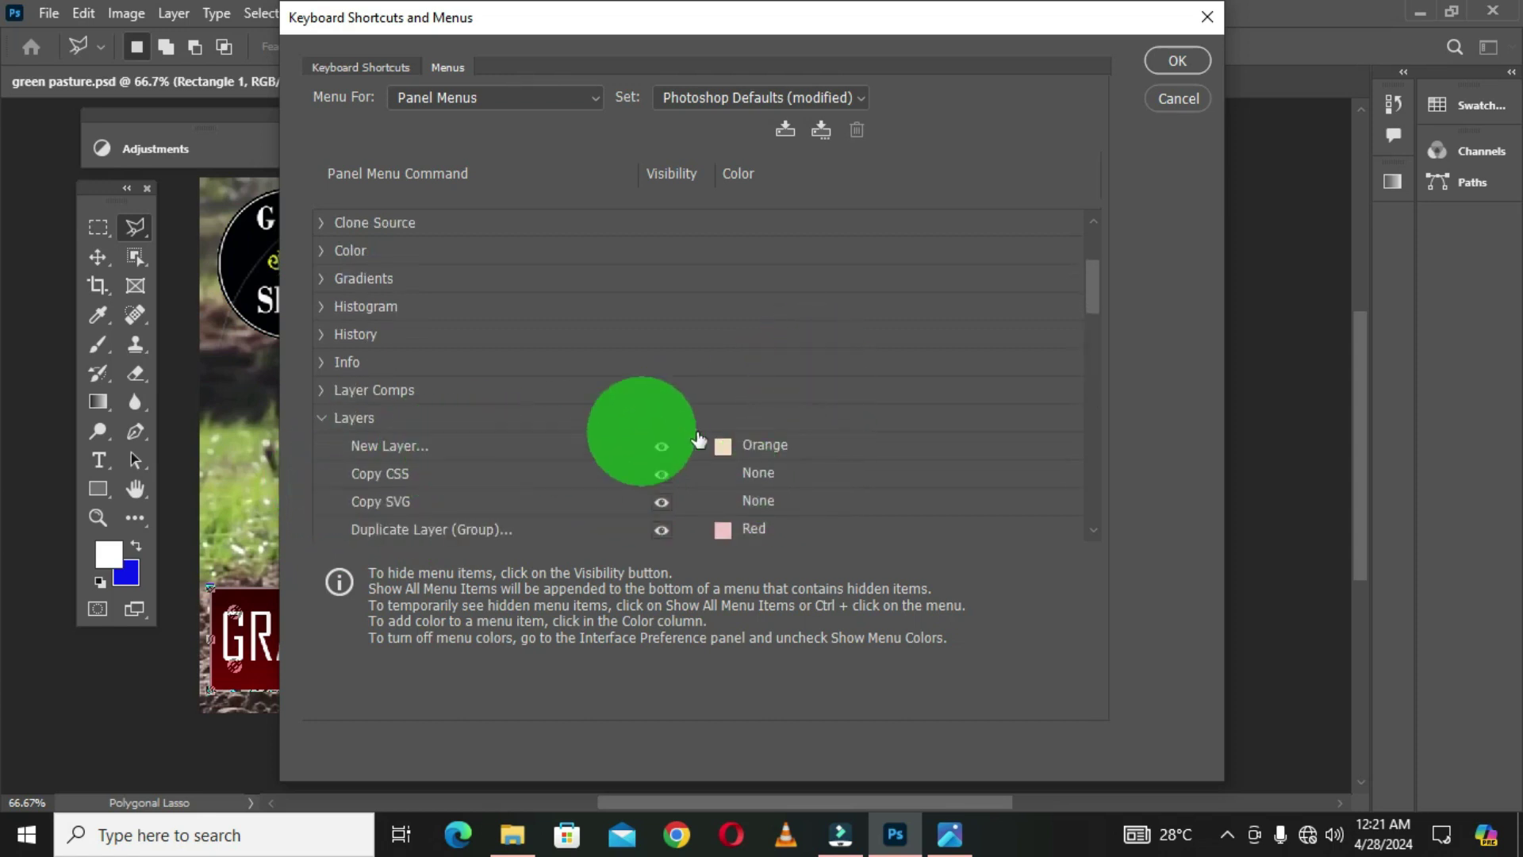
scroll(753, 464, "down", 3)
scroll(514, 474, "down", 1)
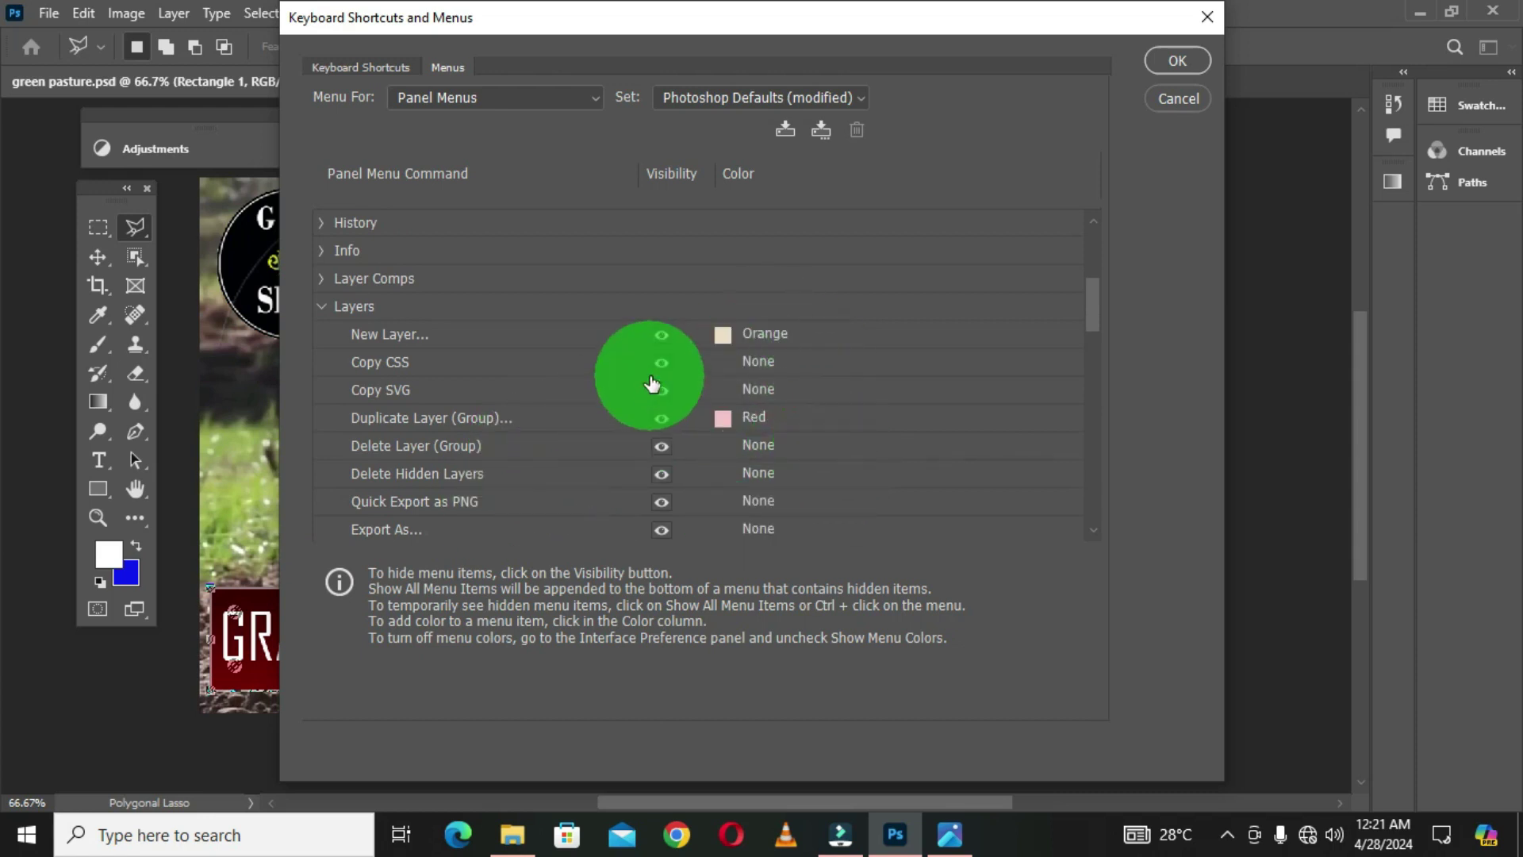
left_click(661, 336)
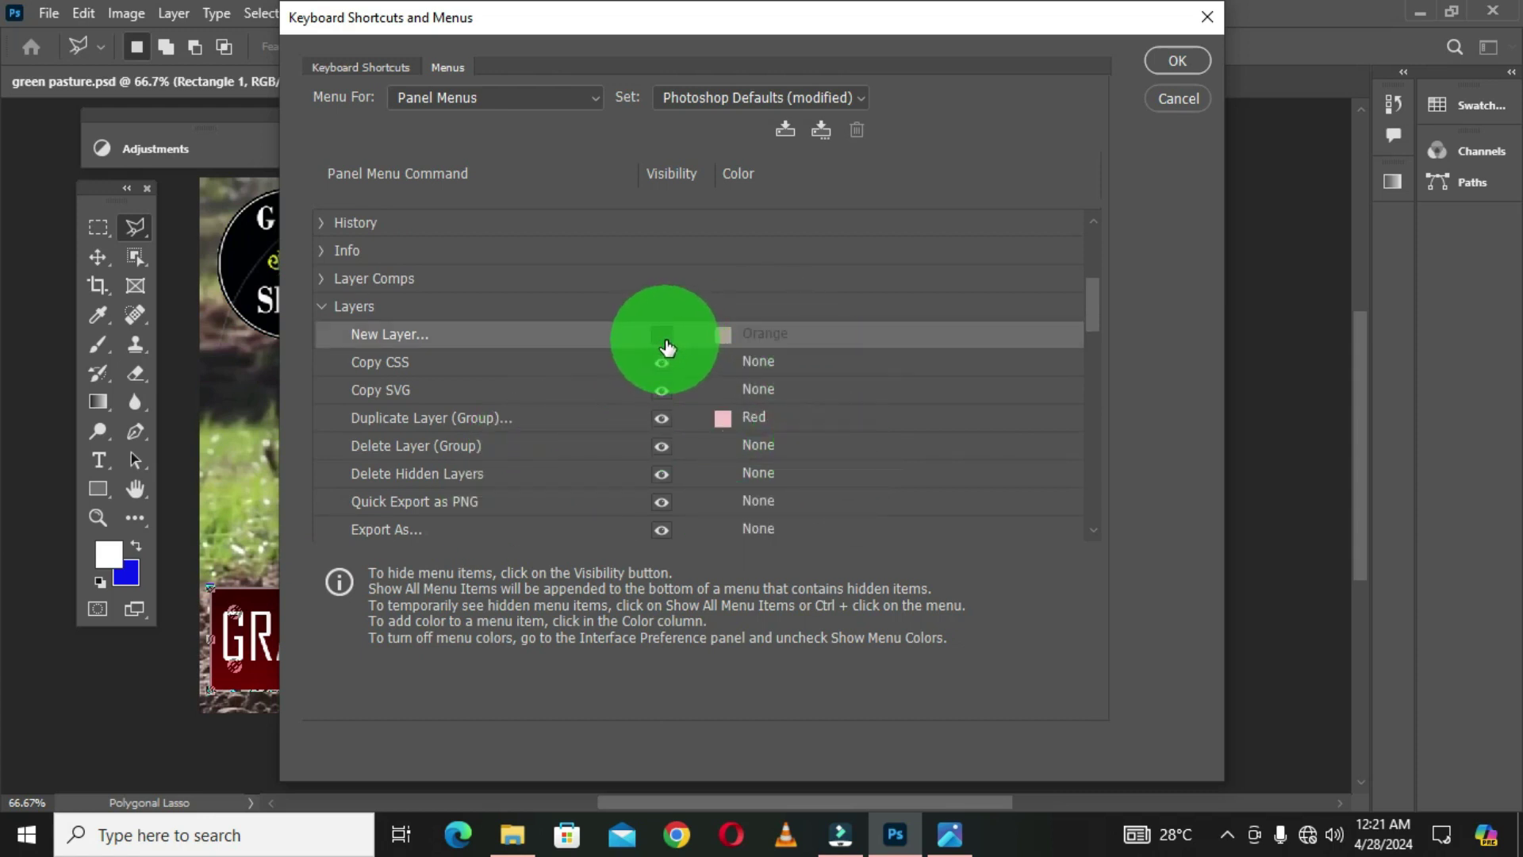
left_click(325, 310)
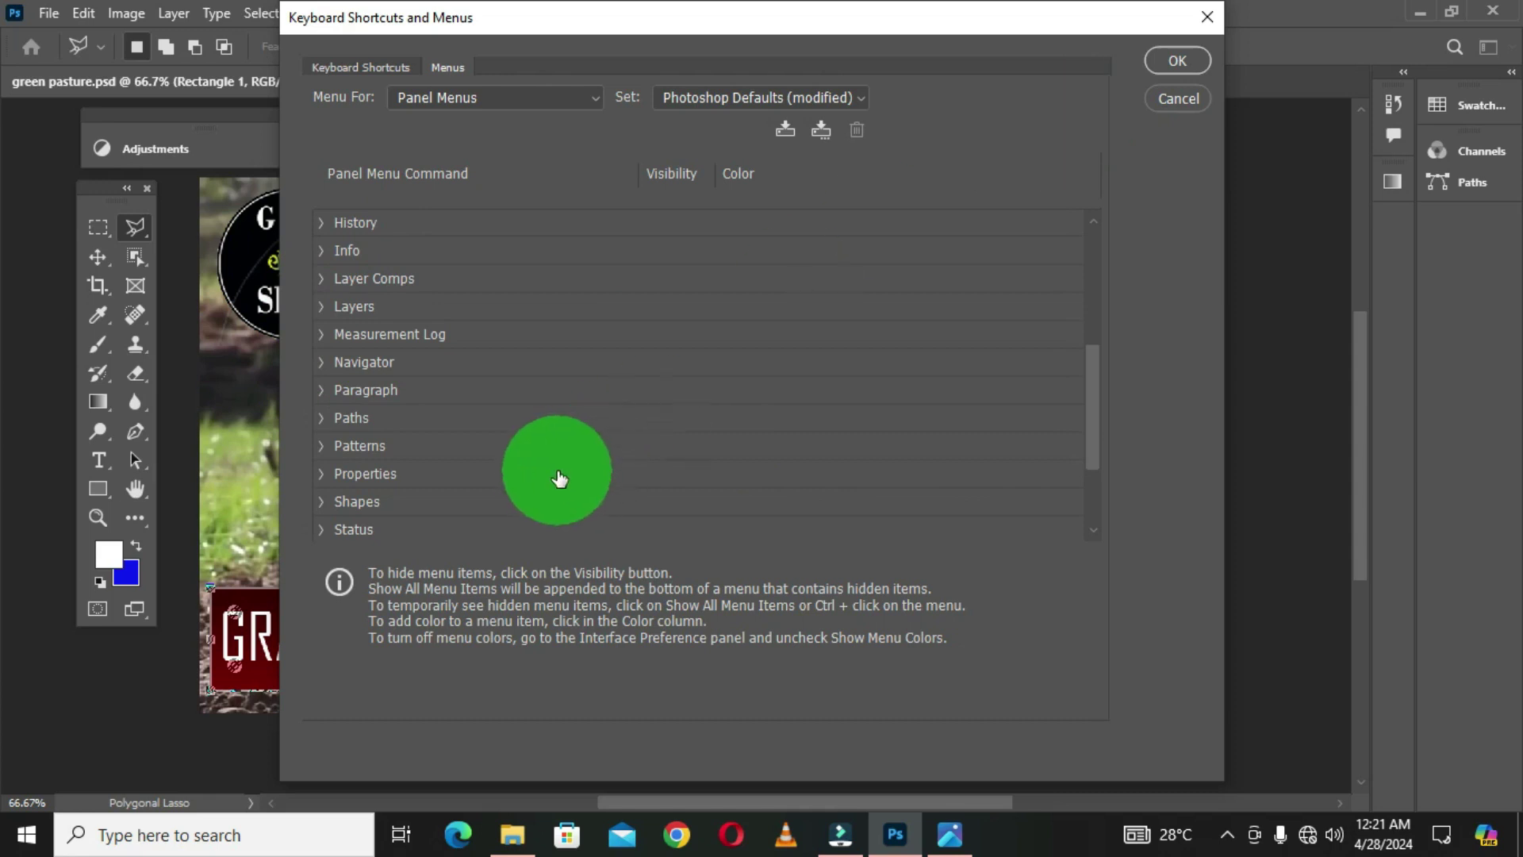
left_click(1174, 61)
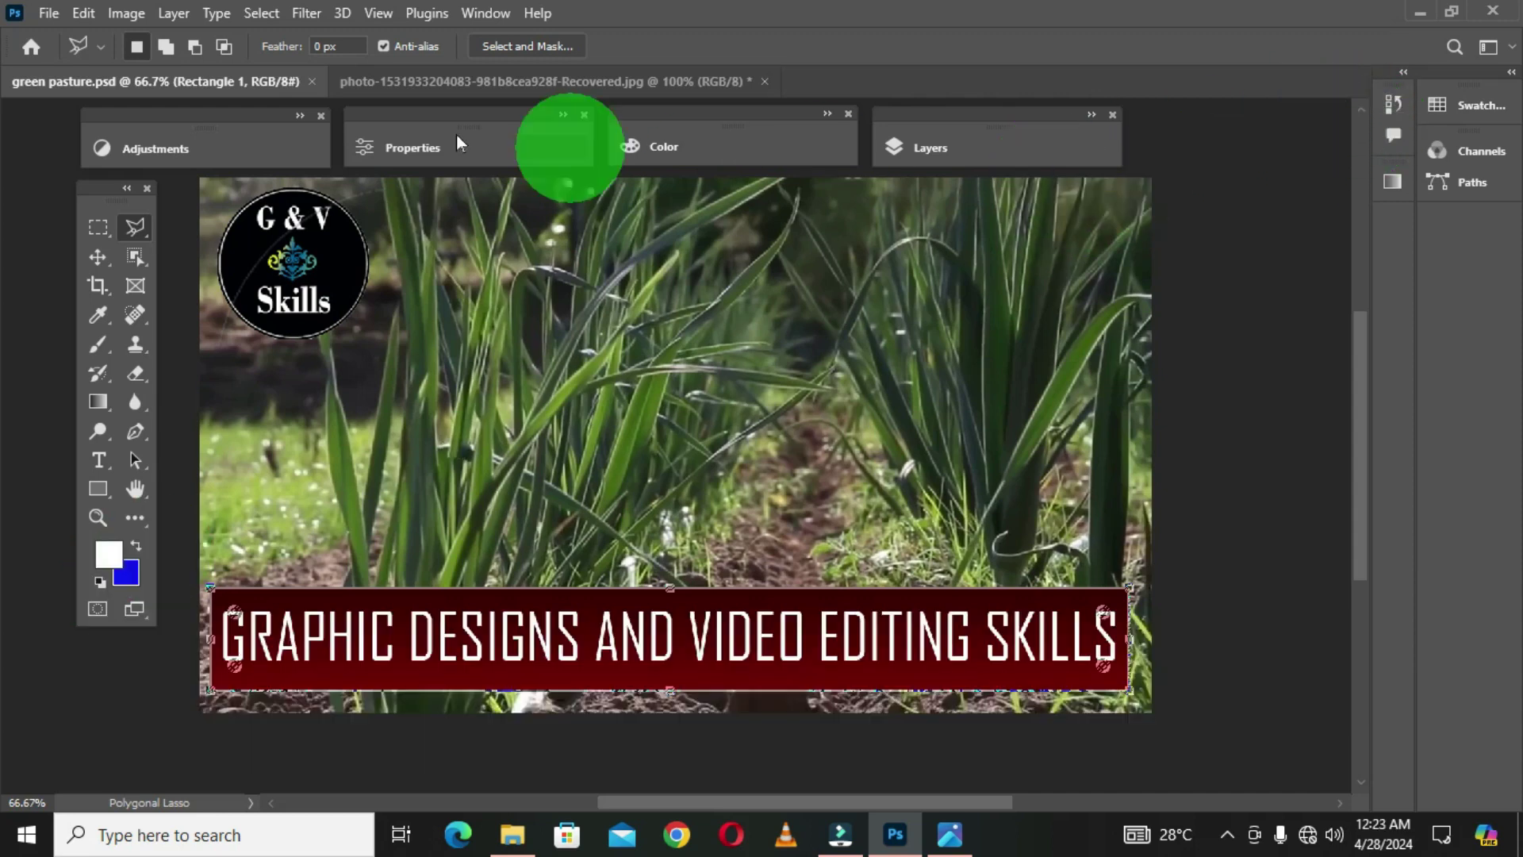
Save the current layout as a new workspace named after its owner, capturing Keyboard Shortcuts, Menus and Toolbar
left_click(1506, 48)
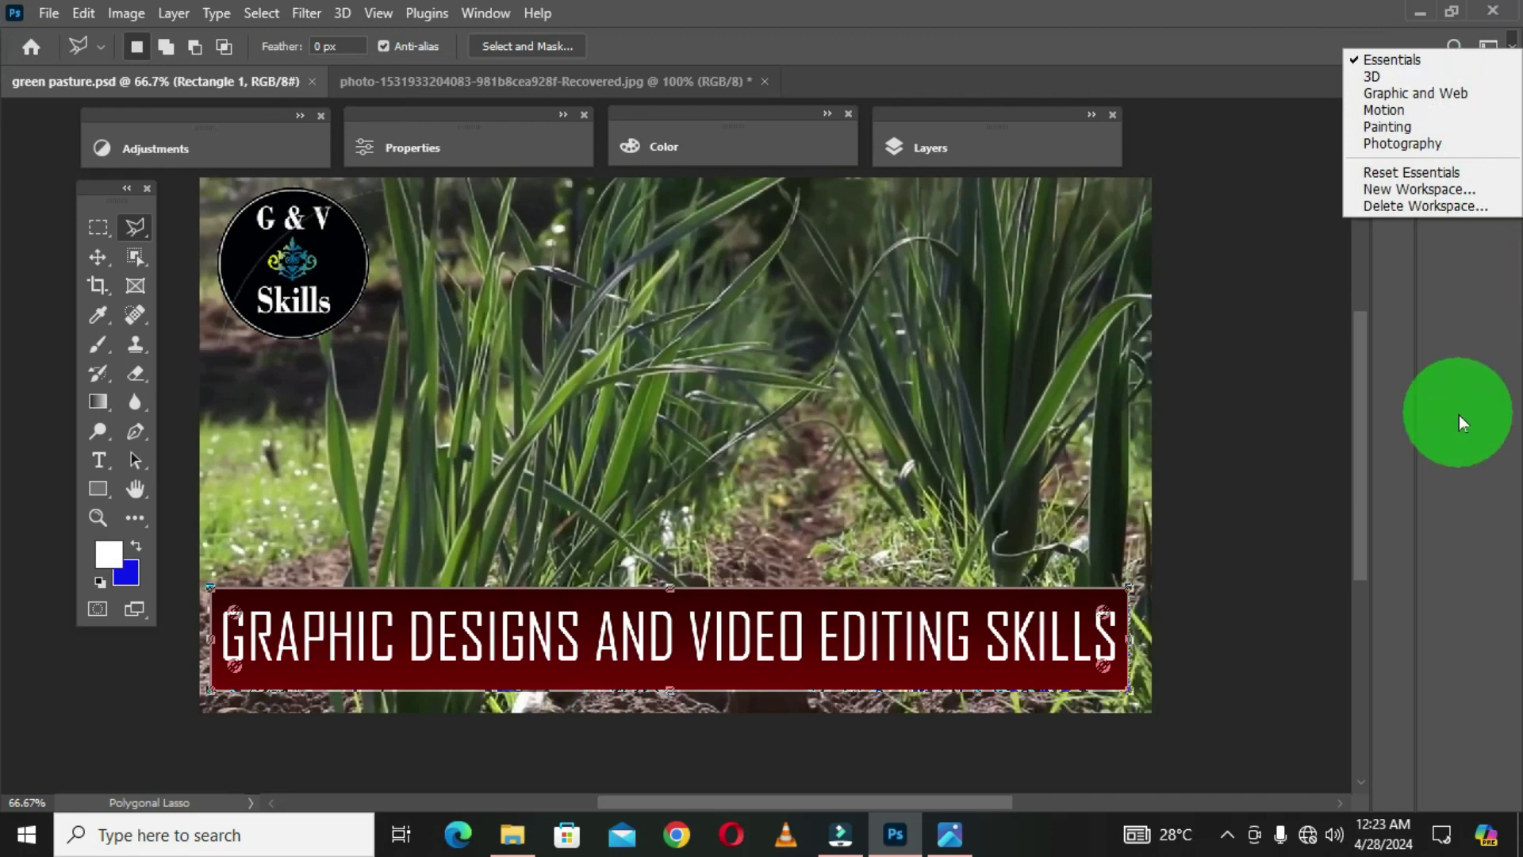
left_click(1411, 190)
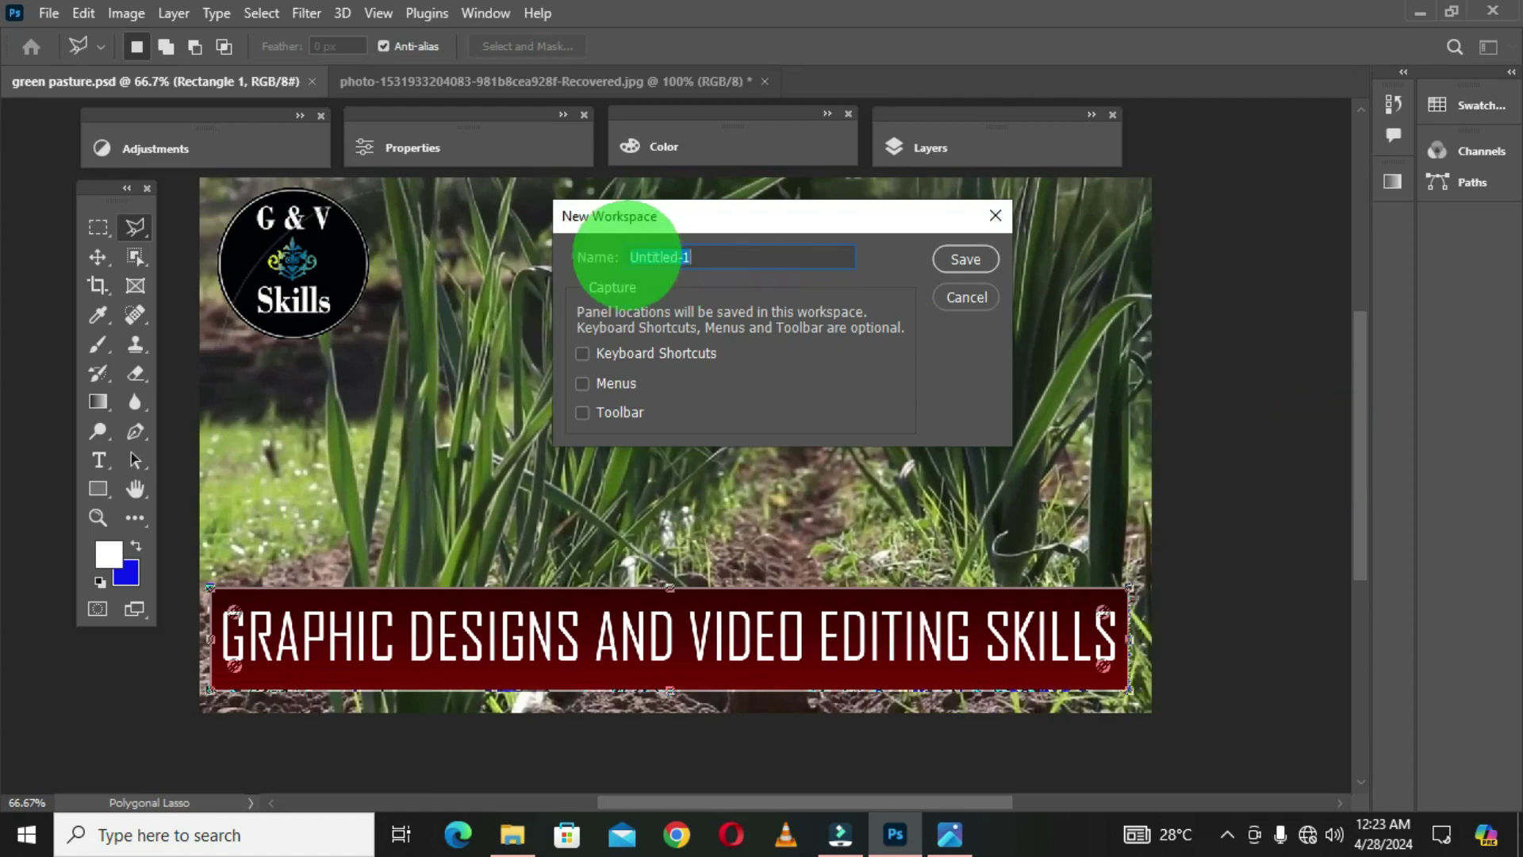
type("Jonas Workspace")
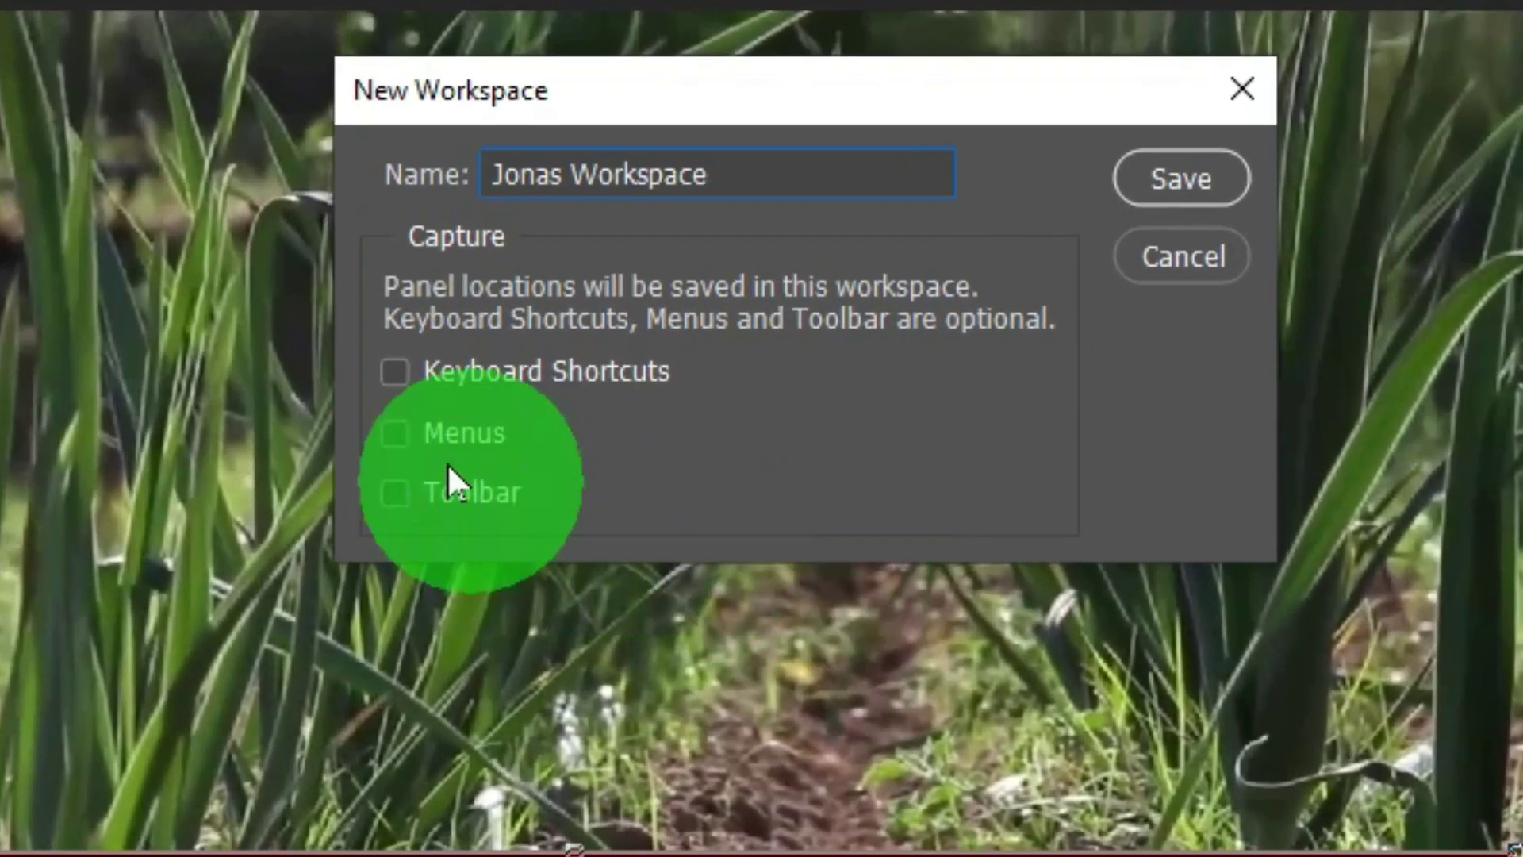
left_click(395, 373)
left_click(394, 436)
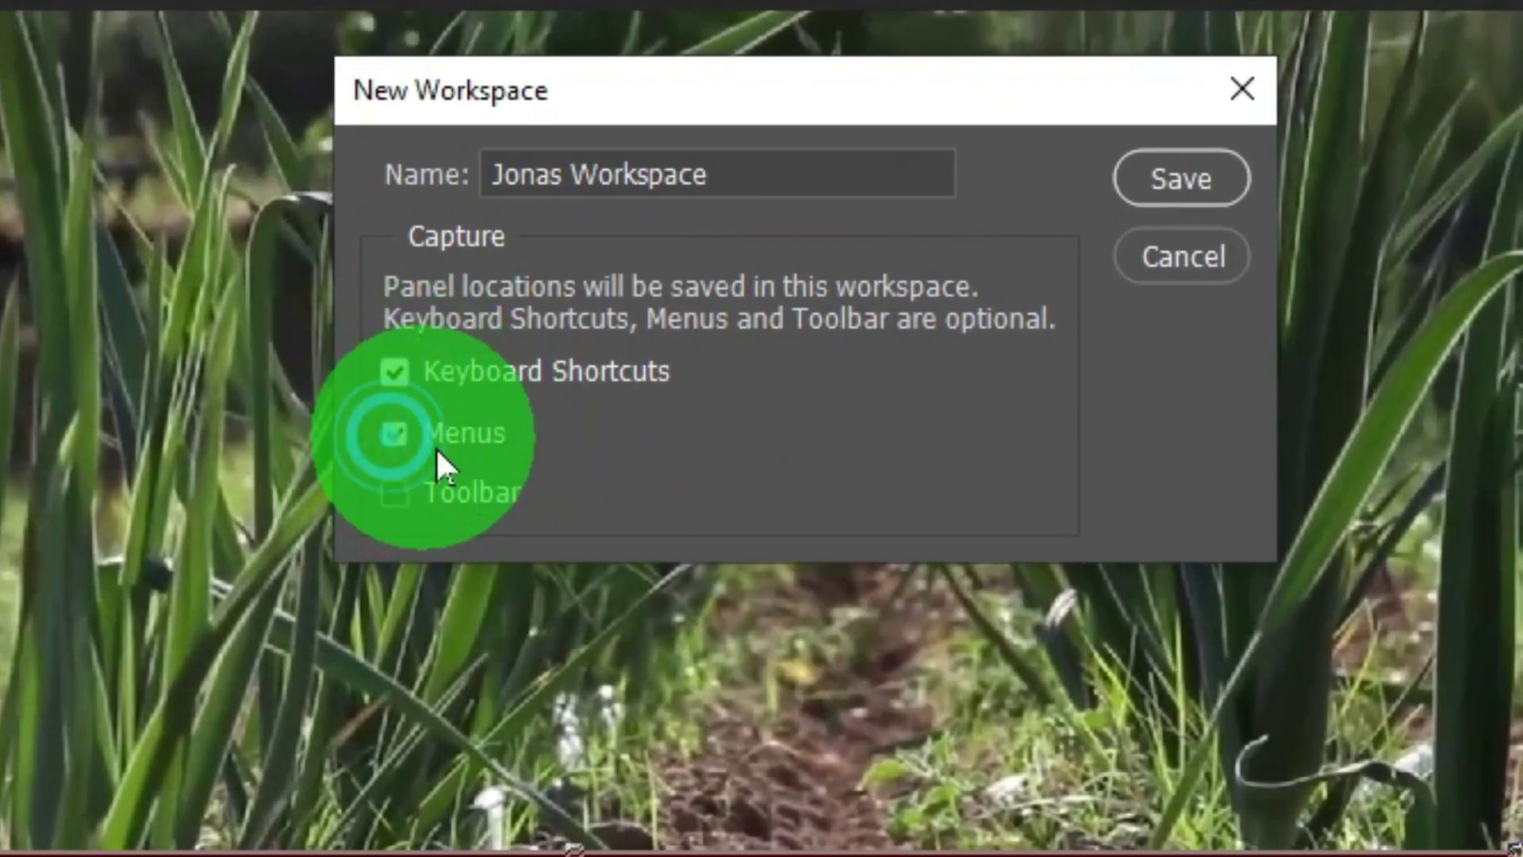
left_click(394, 496)
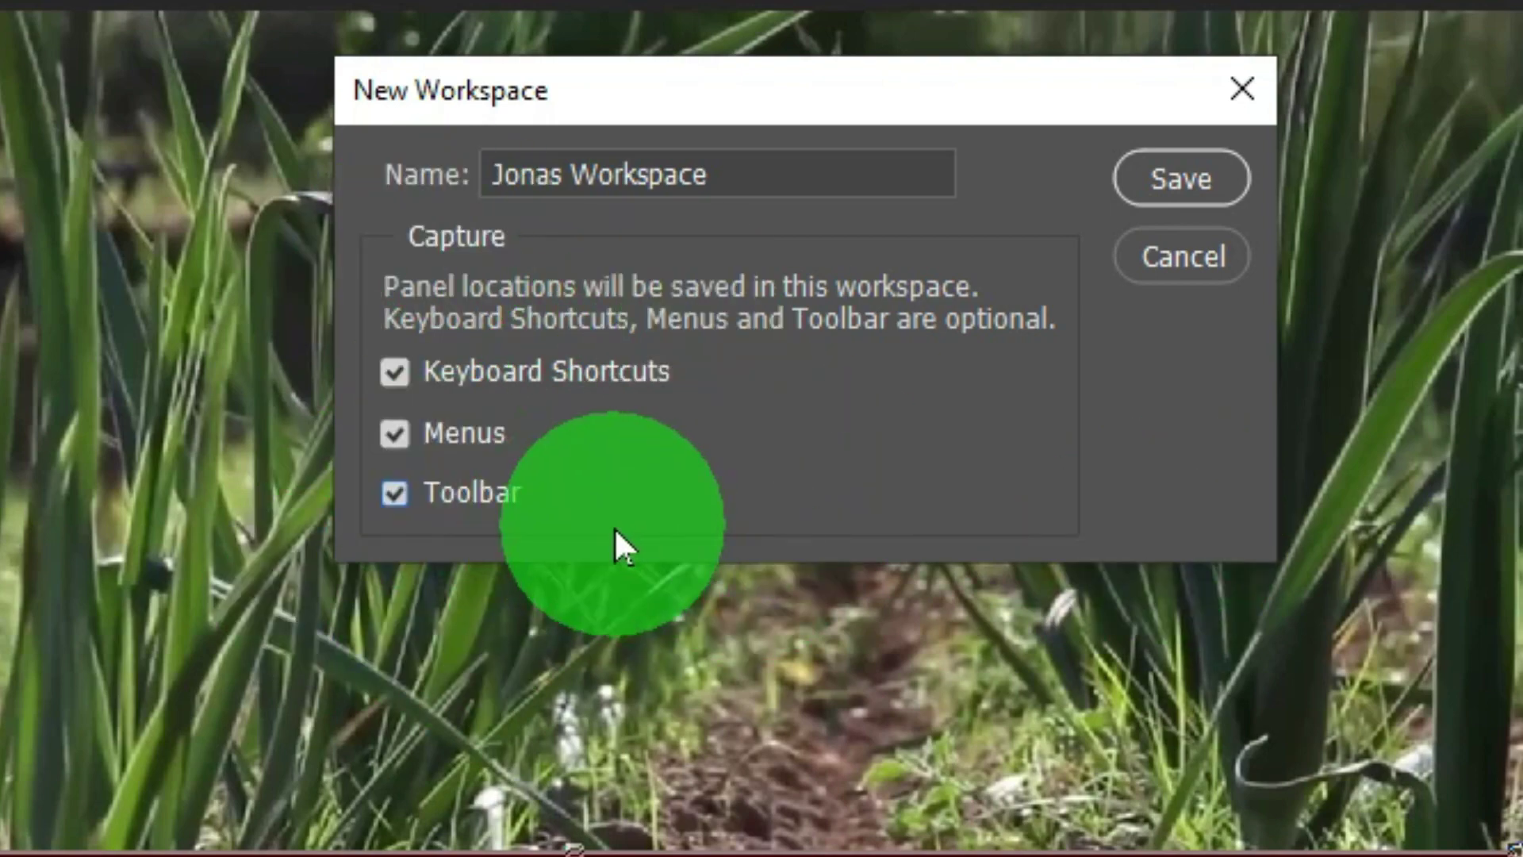
left_click(1197, 188)
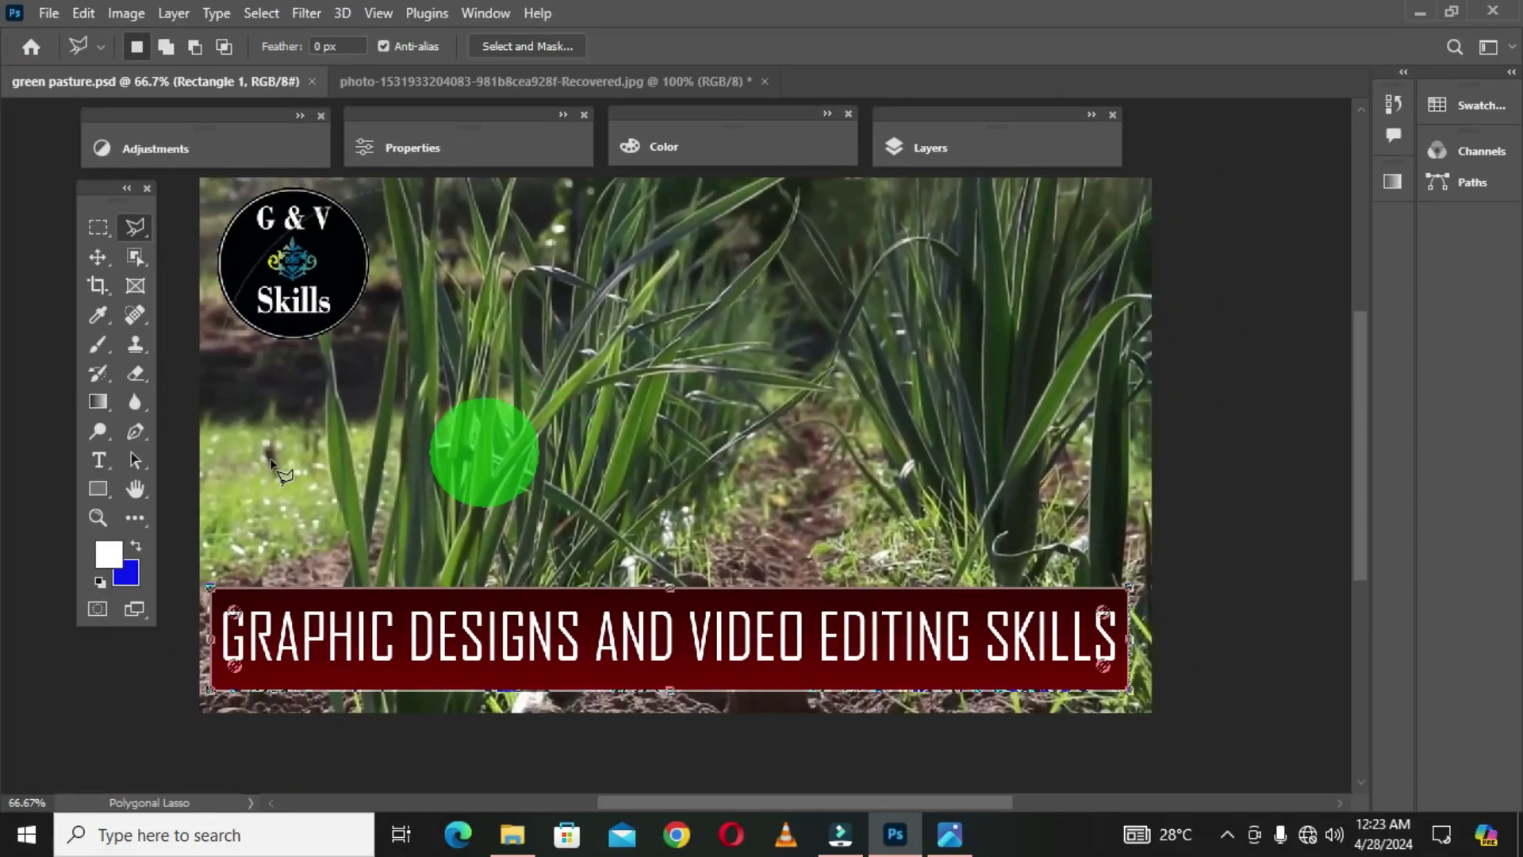
Switch to the Essentials workspace and reset it to its default layout
left_click(1501, 49)
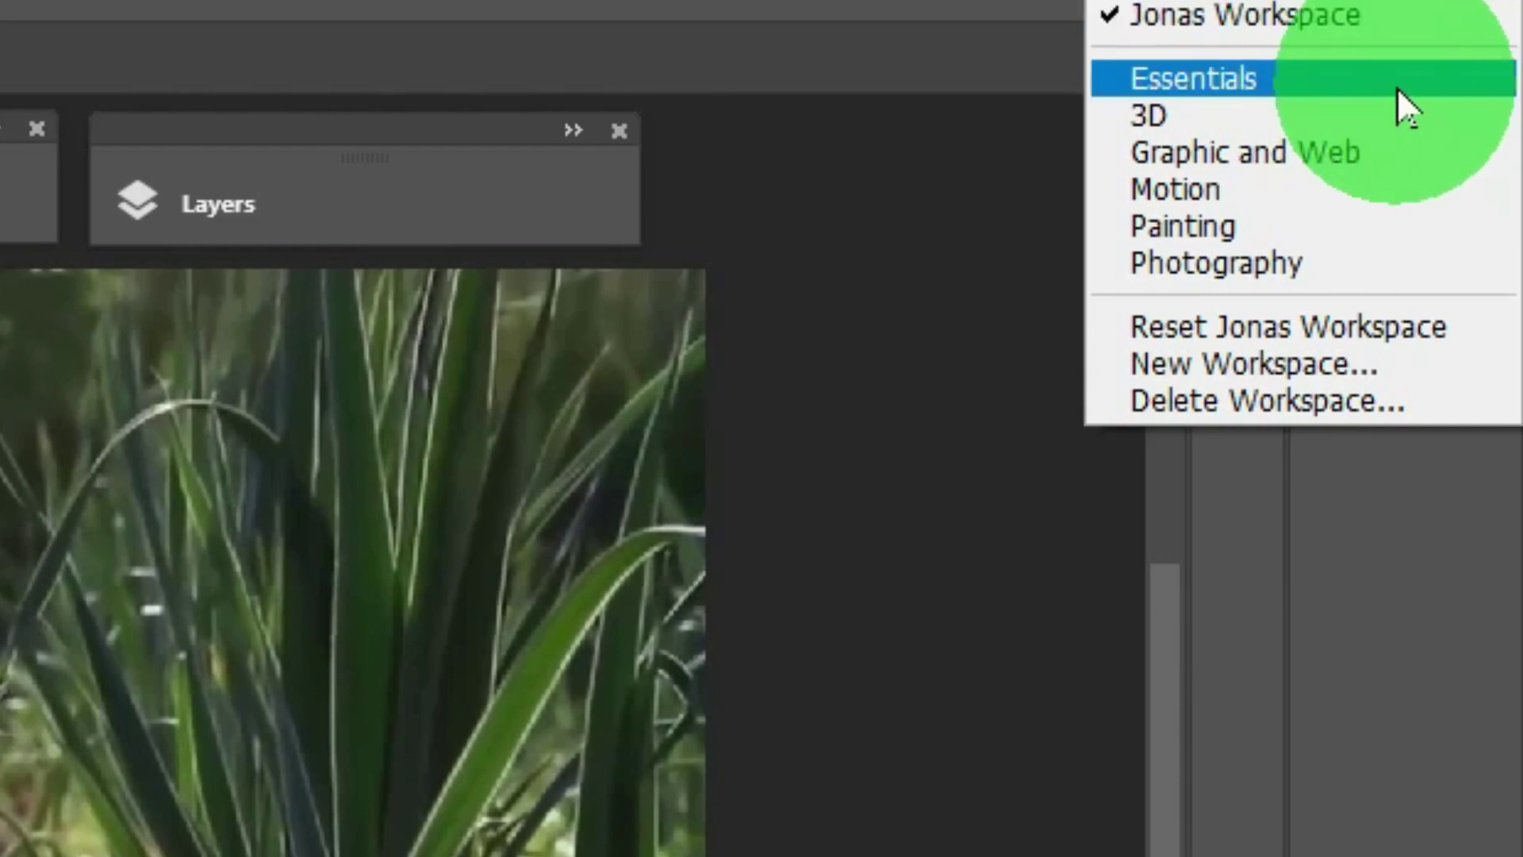
left_click(1352, 79)
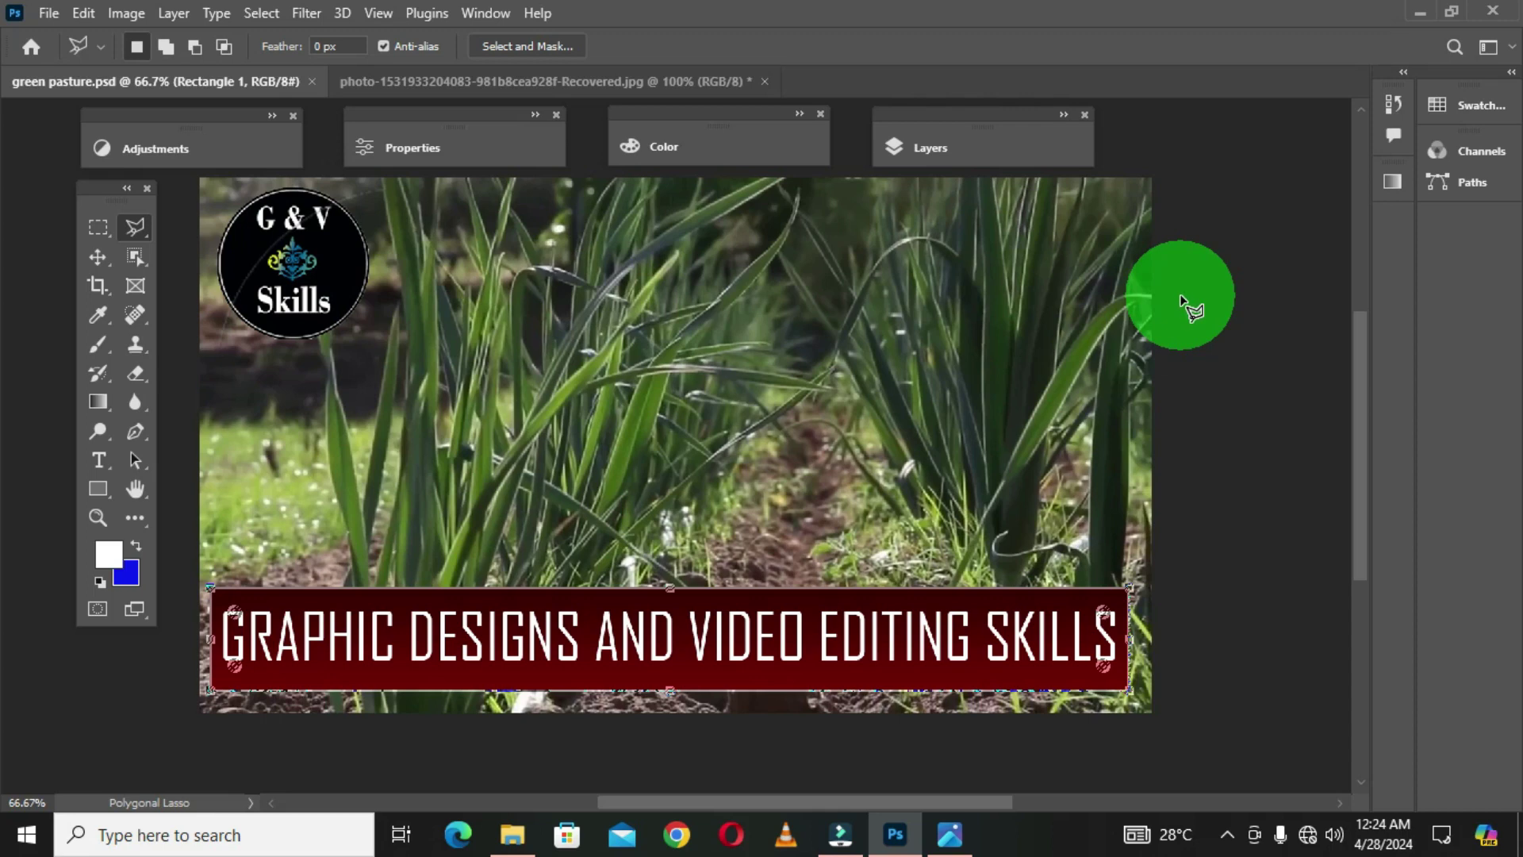
left_click(1511, 48)
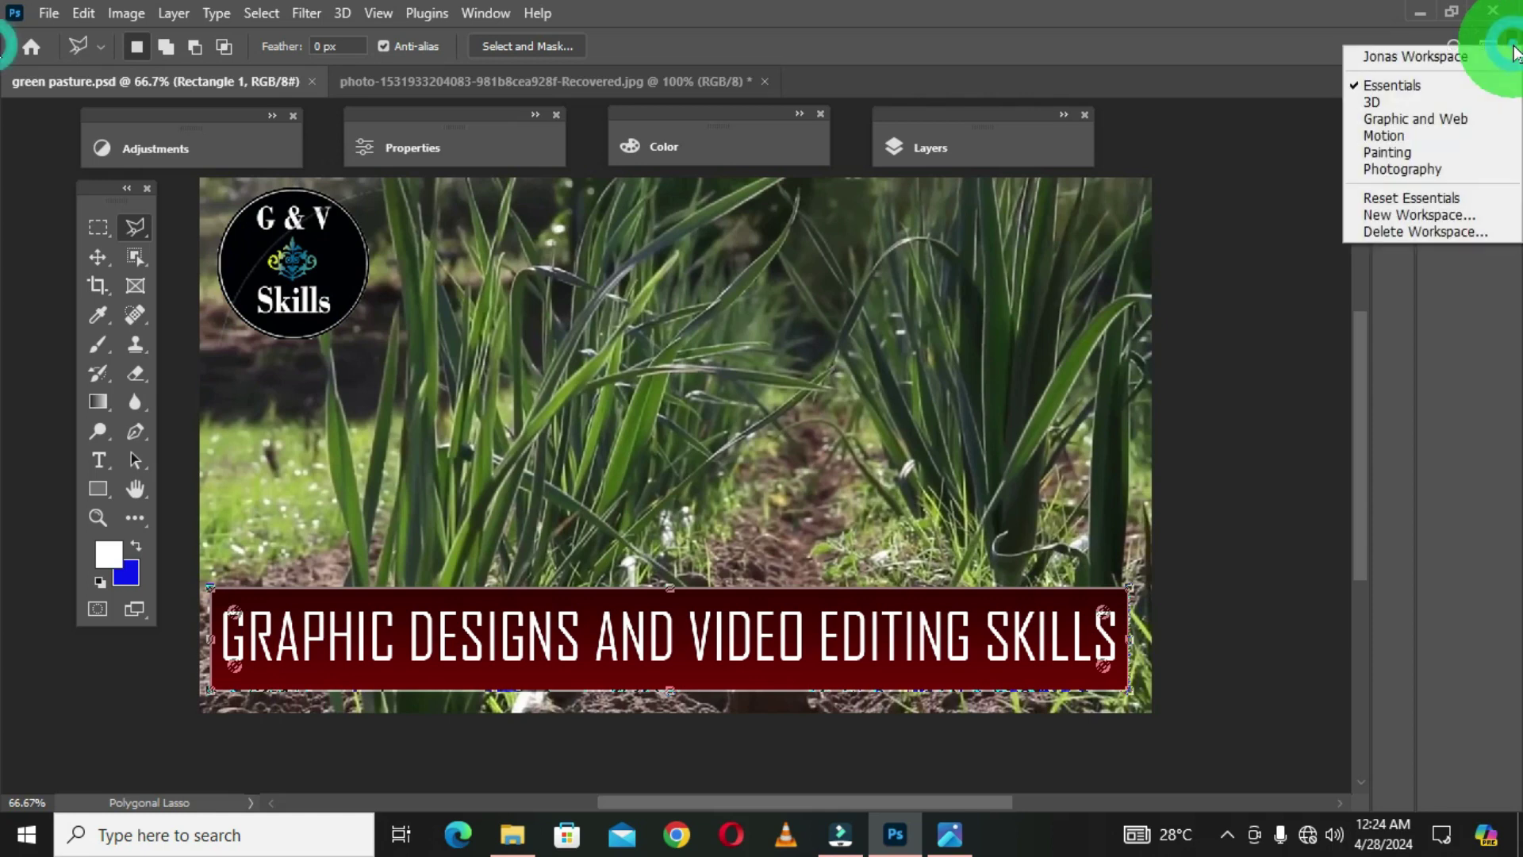
left_click(1426, 202)
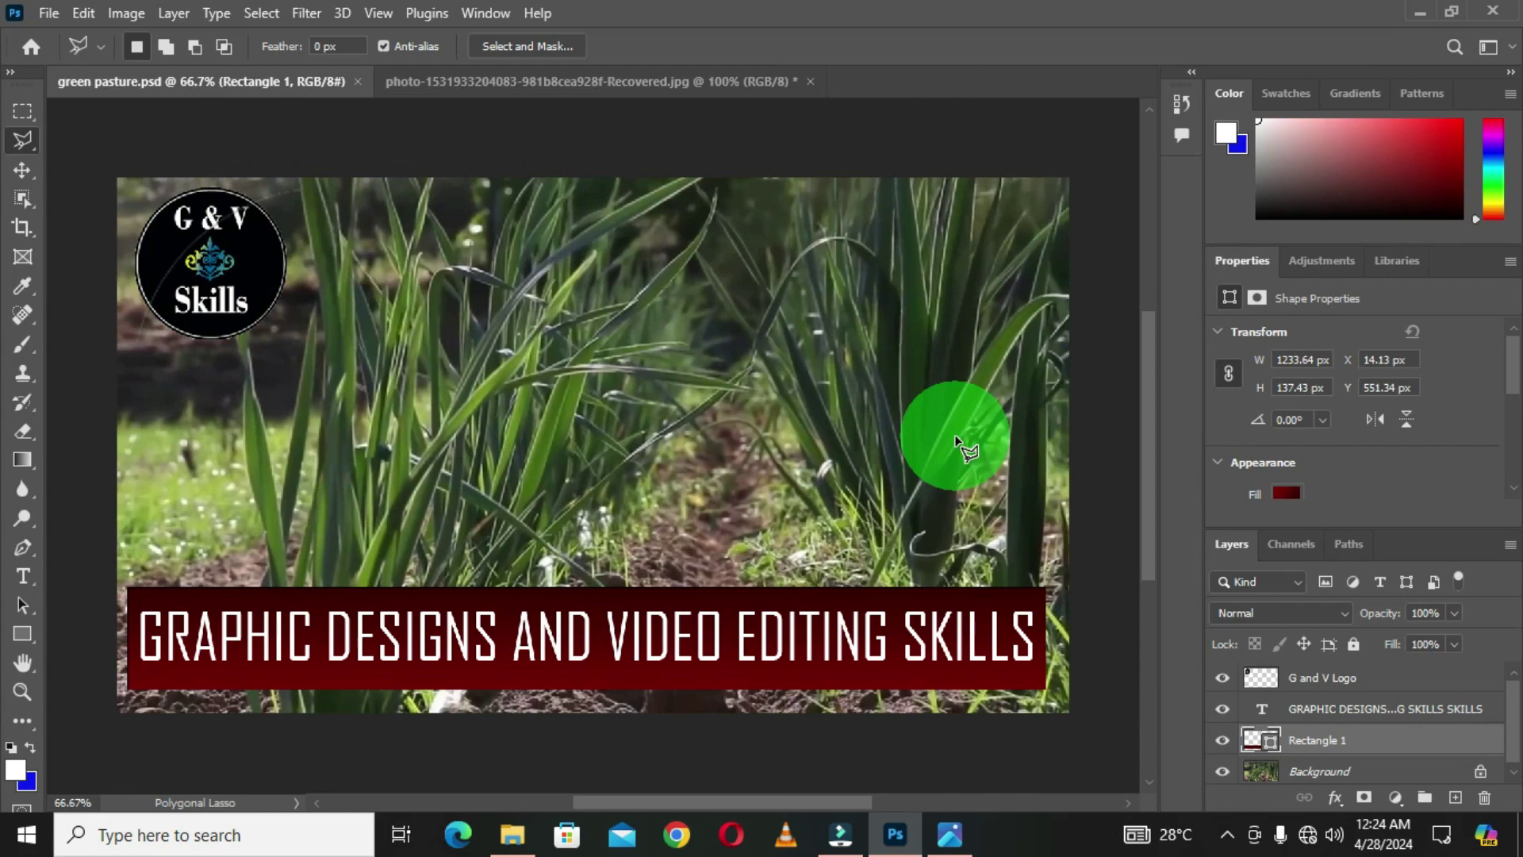
Return to the saved custom workspace and open the File menu to check its customized commands
left_click(1506, 50)
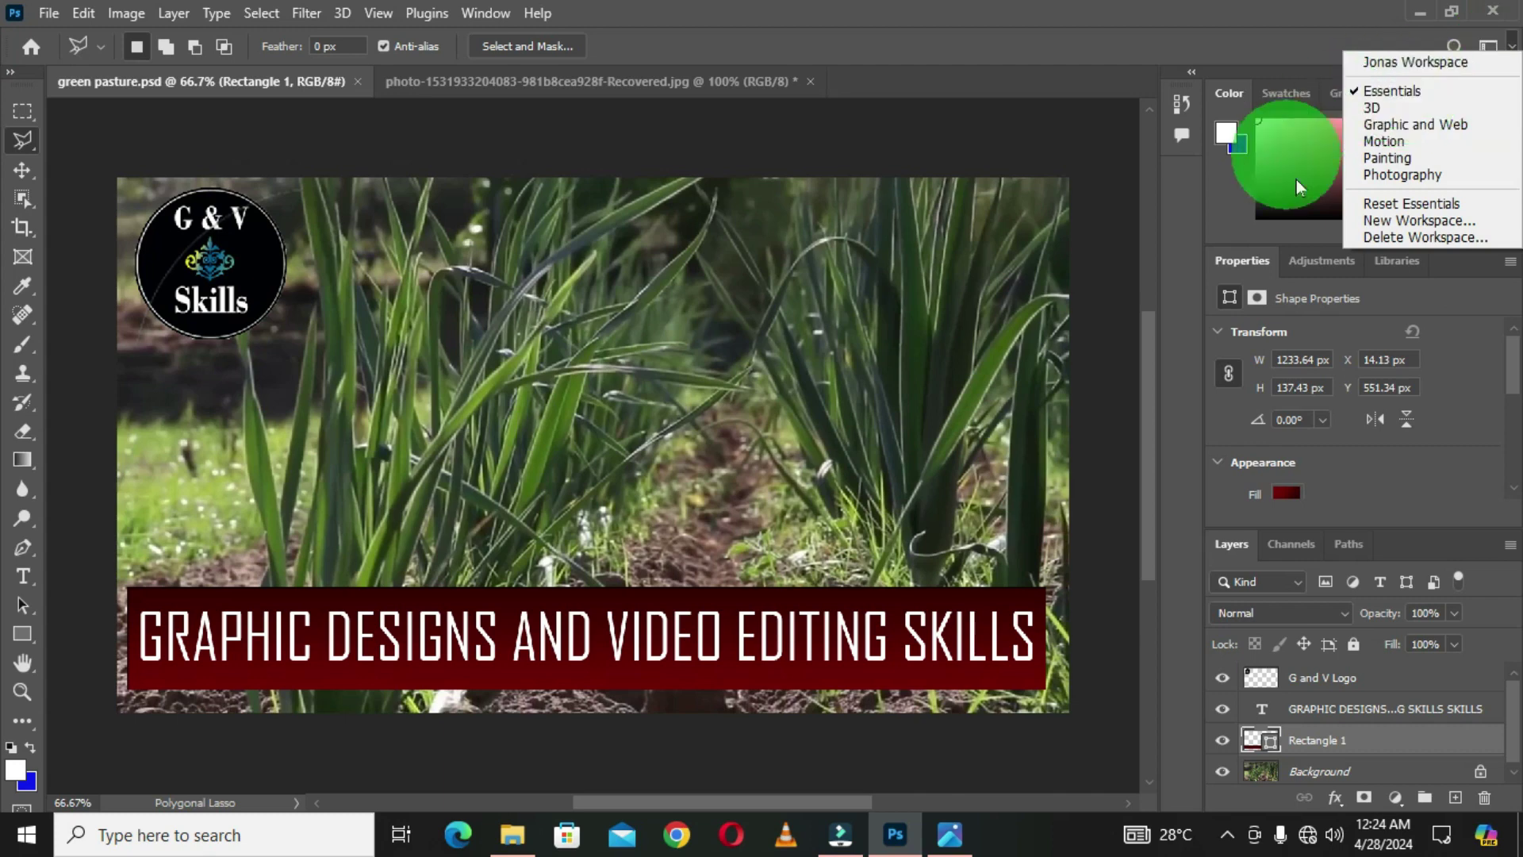
left_click(1410, 61)
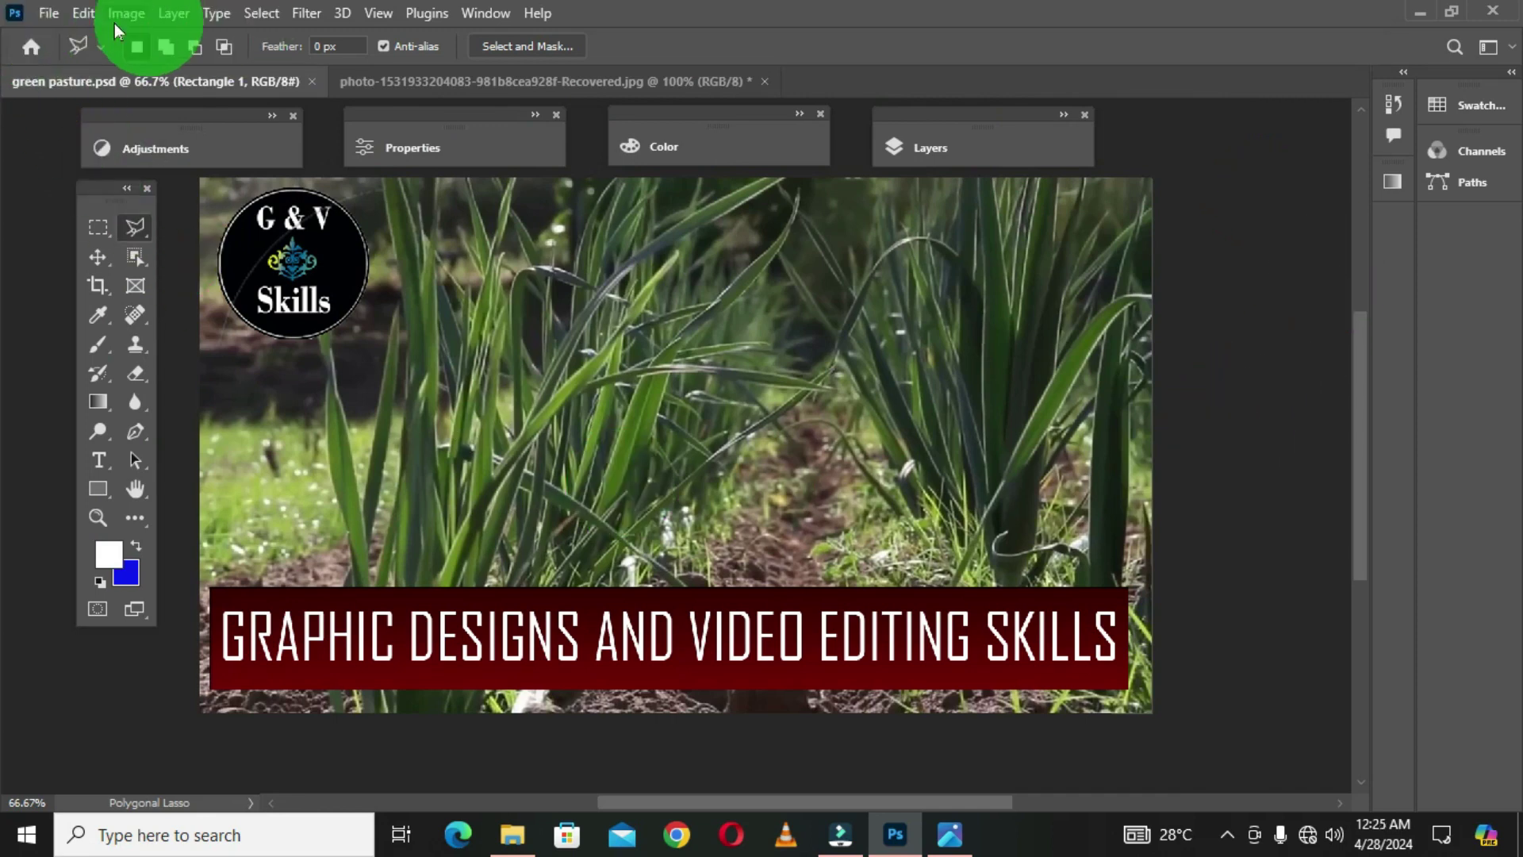
left_click(49, 12)
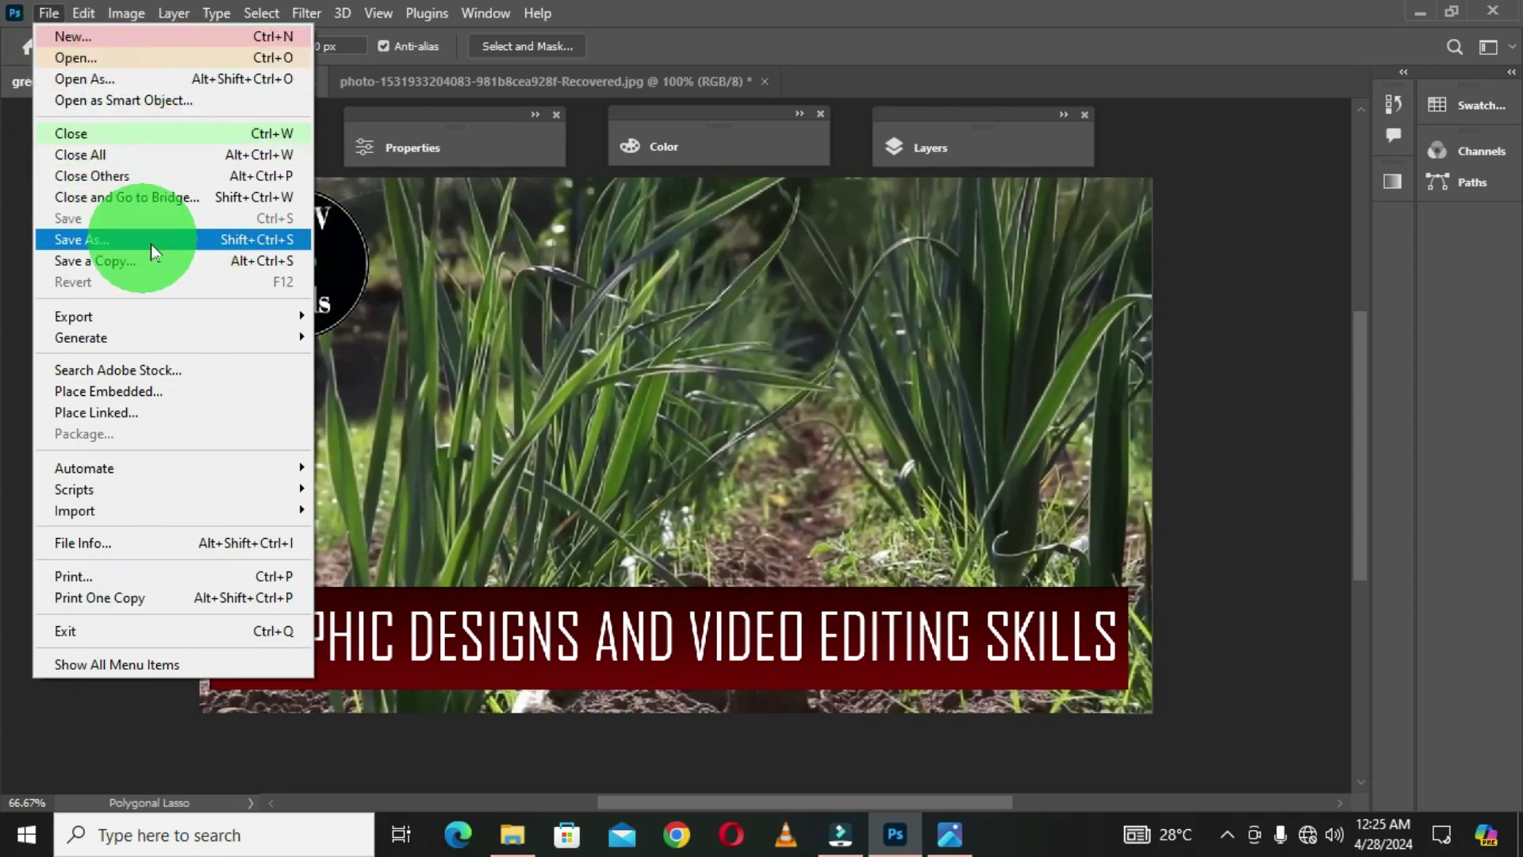
Save the document as a PNG file named green pasture on the Desktop
left_click(743, 32)
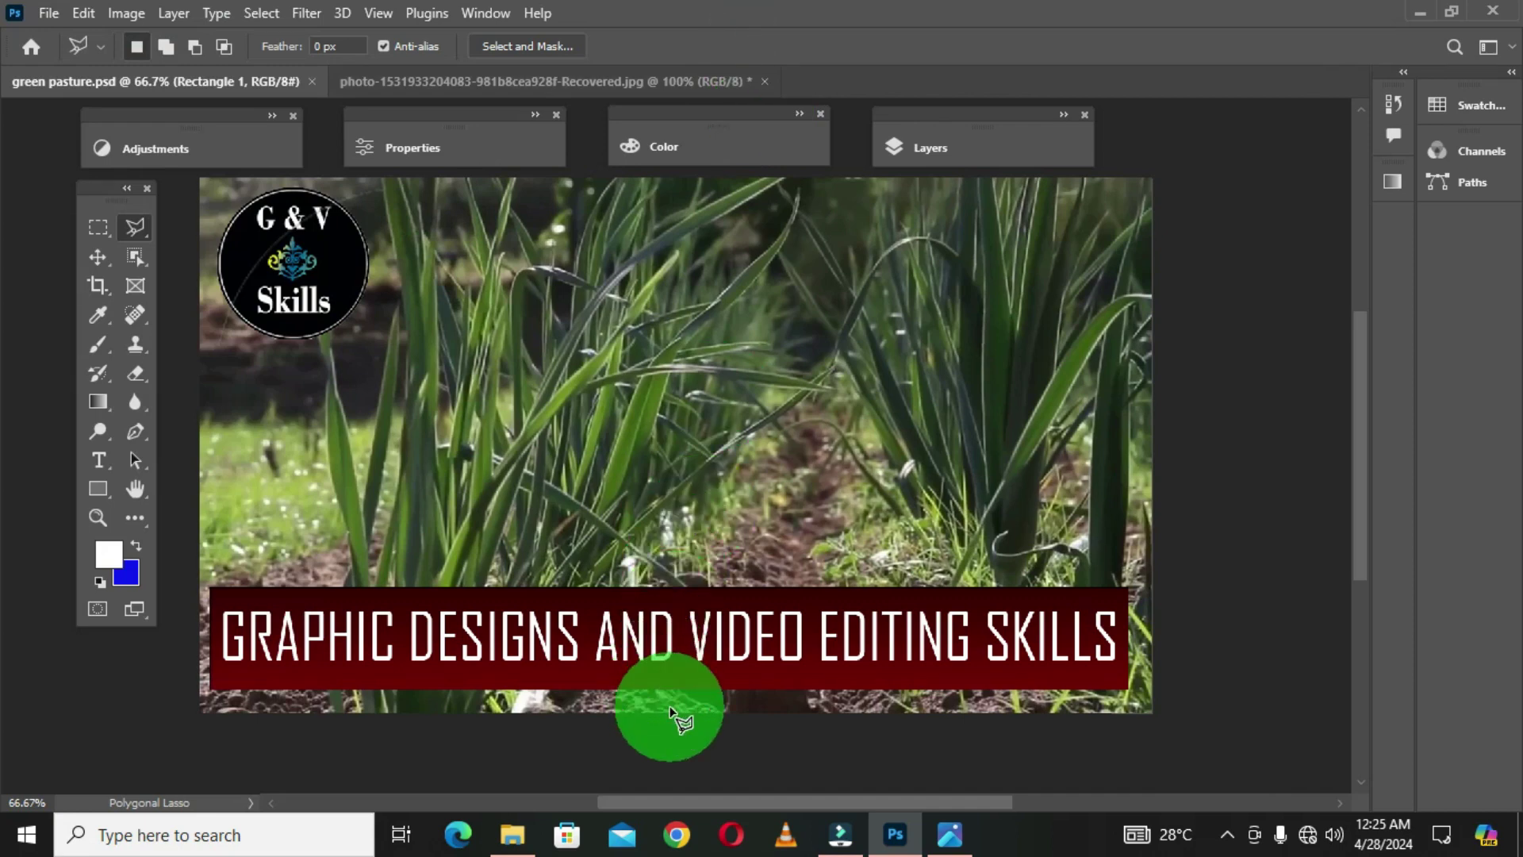
key("ctrl+shift+s")
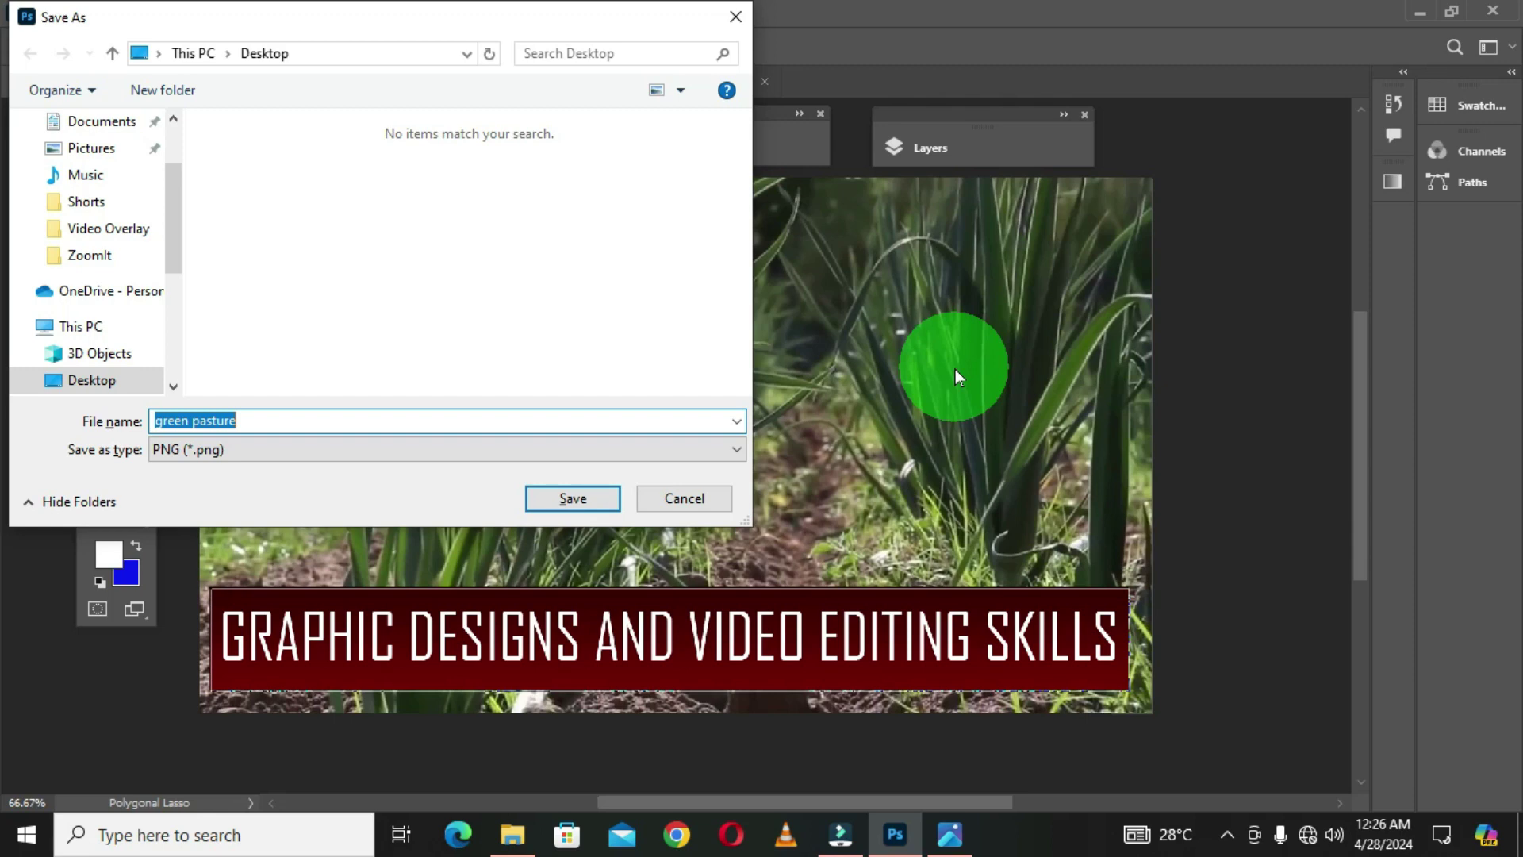
key("Return")
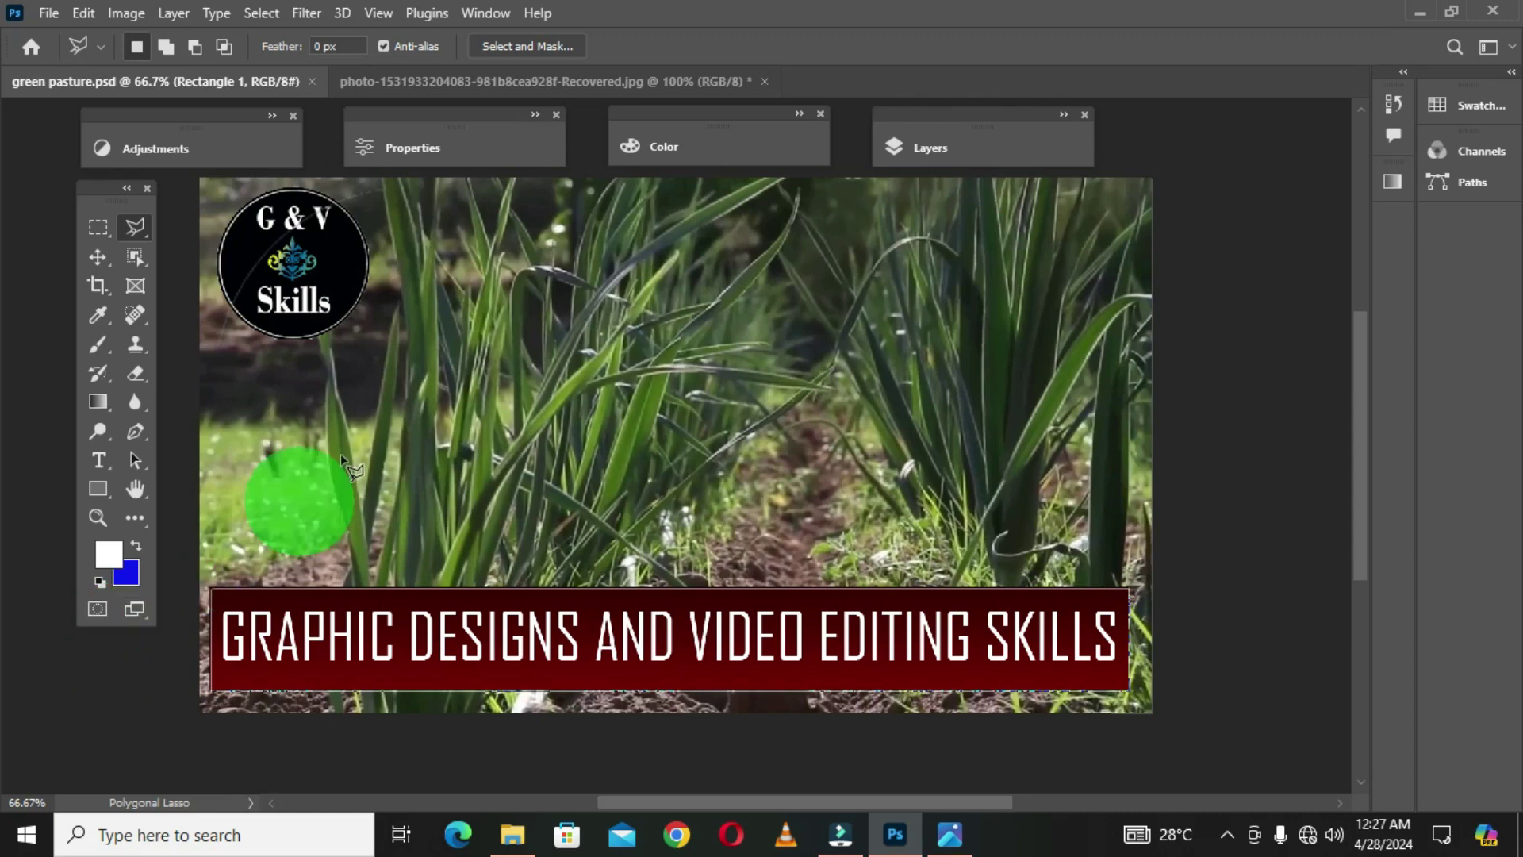
Close the Adjustments, Properties and Color panels, dock the toolbar beside the canvas, and dock Layers with the collapsed panel icons
left_click(293, 117)
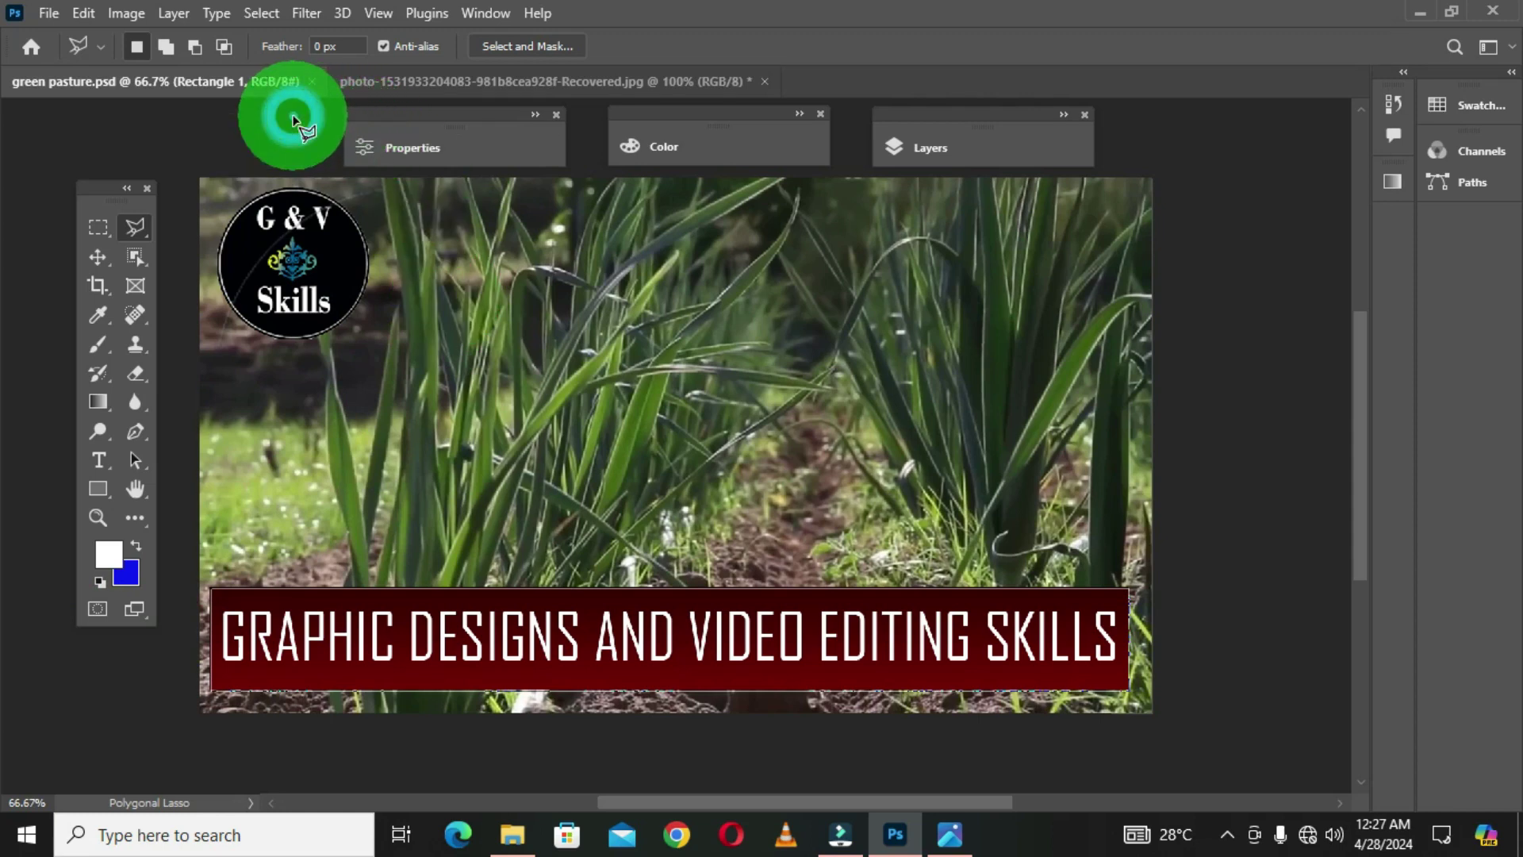
left_click(556, 115)
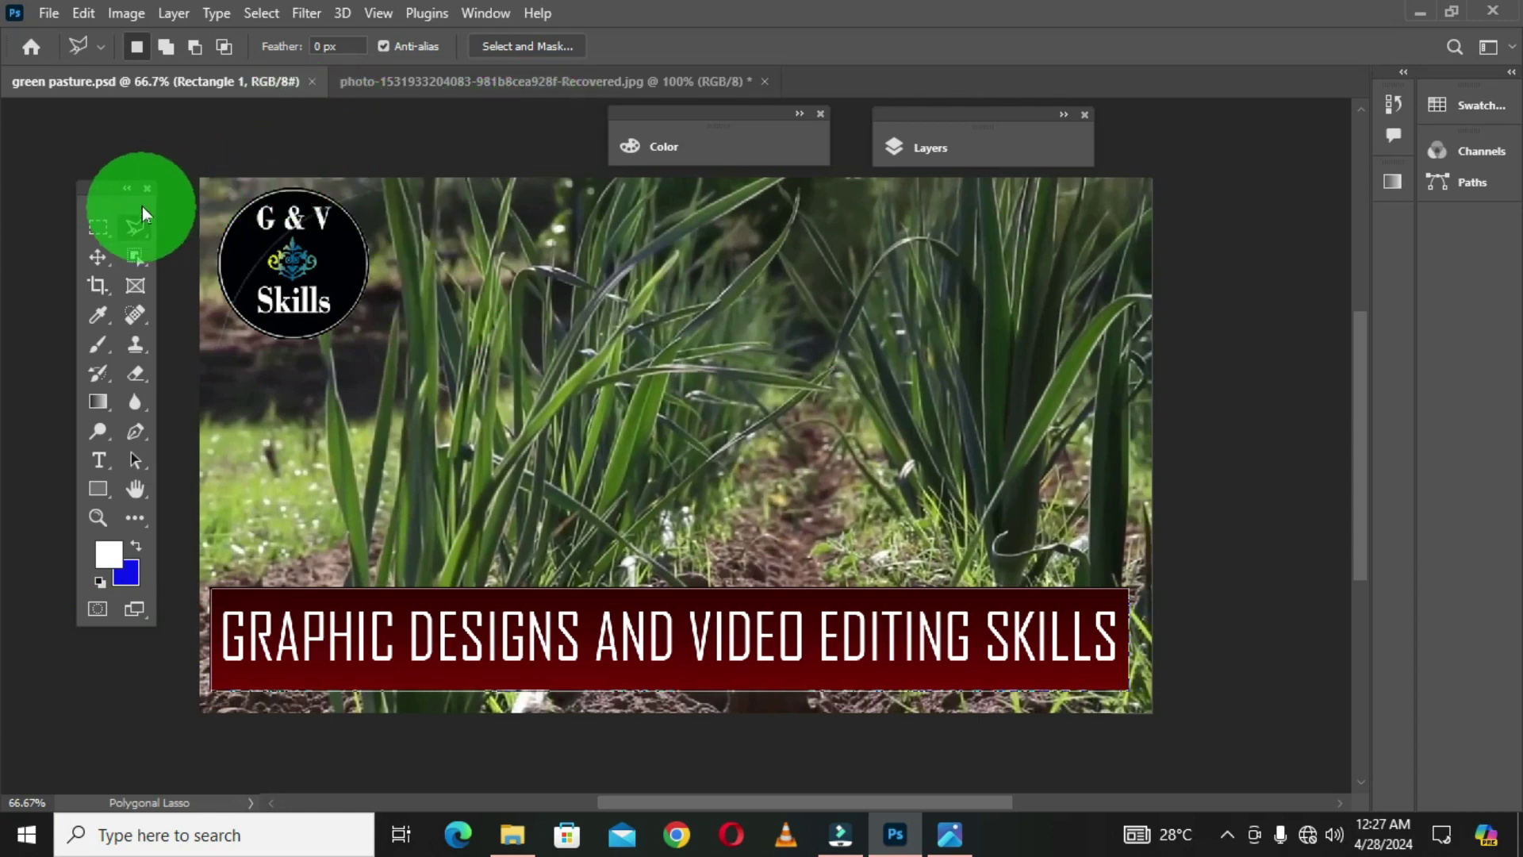
left_click_drag(87, 191, 2, 210)
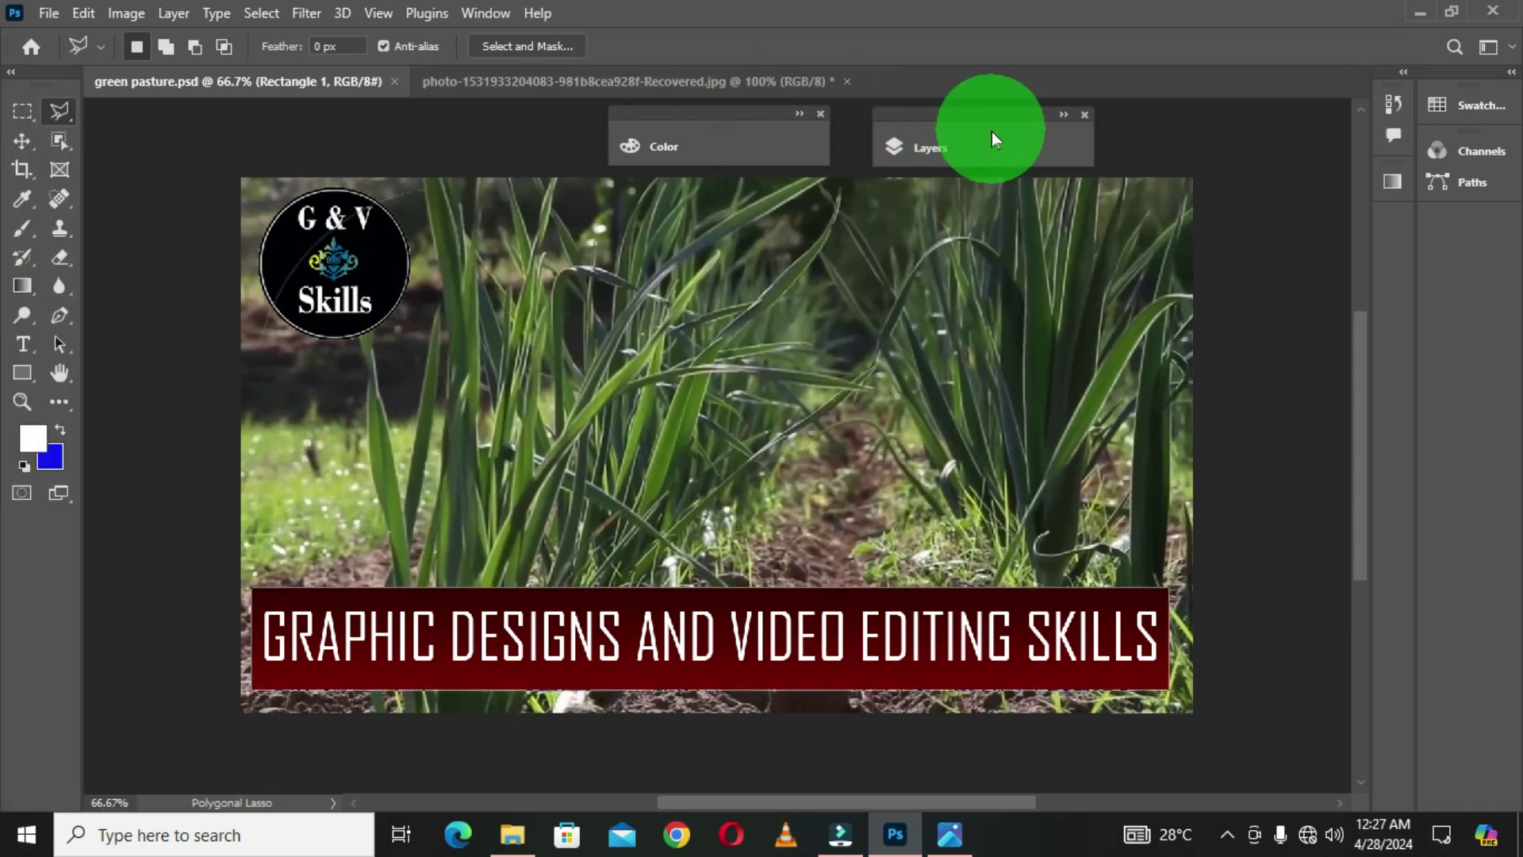
left_click_drag(968, 129, 1378, 235)
left_click(820, 113)
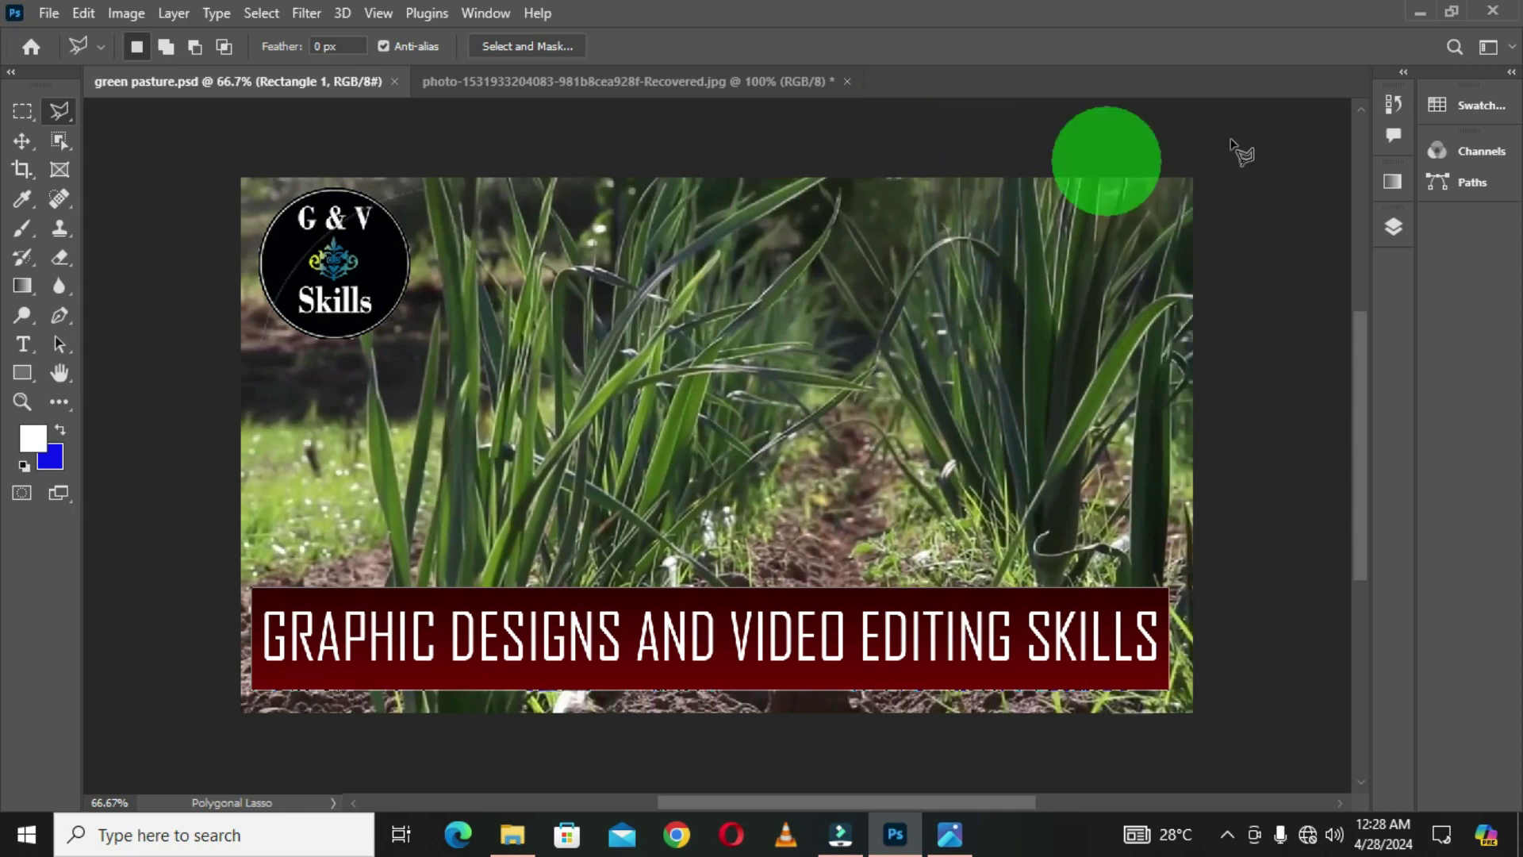
Reset the custom workspace to its saved layout and check its customized File commands
left_click(1482, 48)
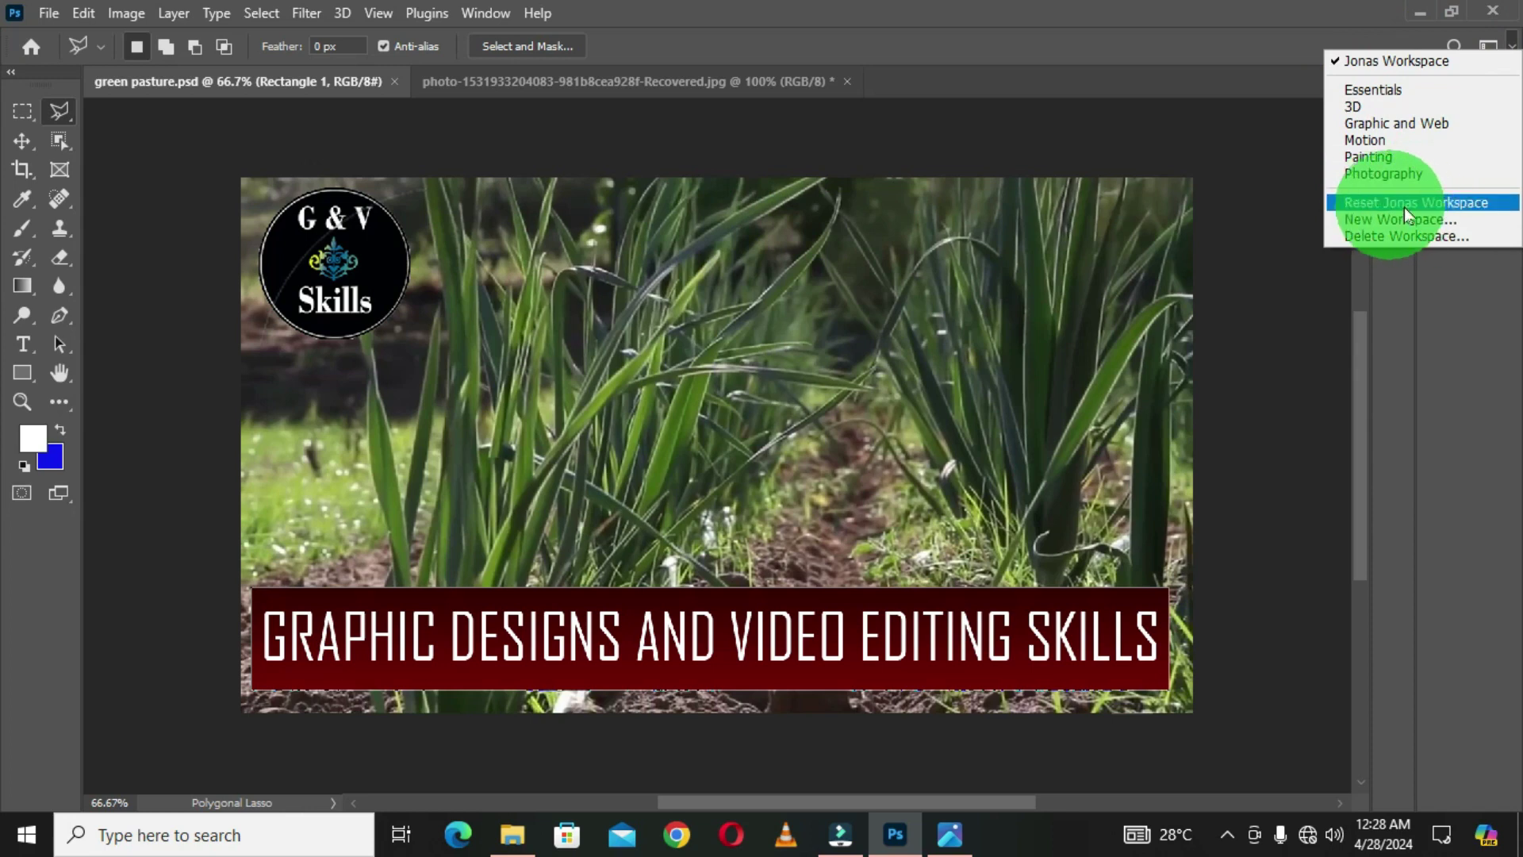
left_click(1466, 202)
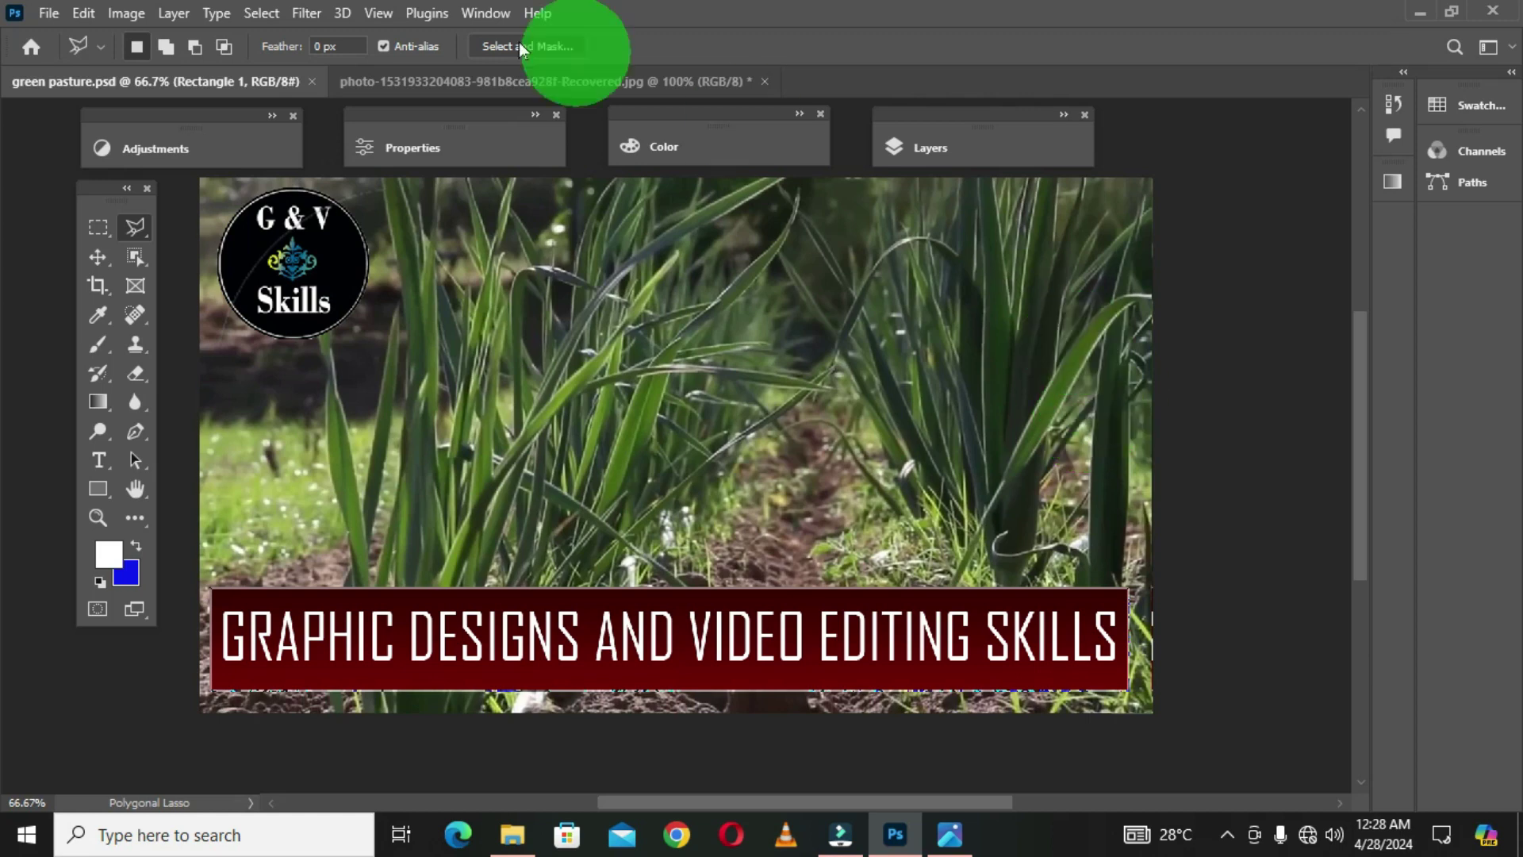
left_click(49, 14)
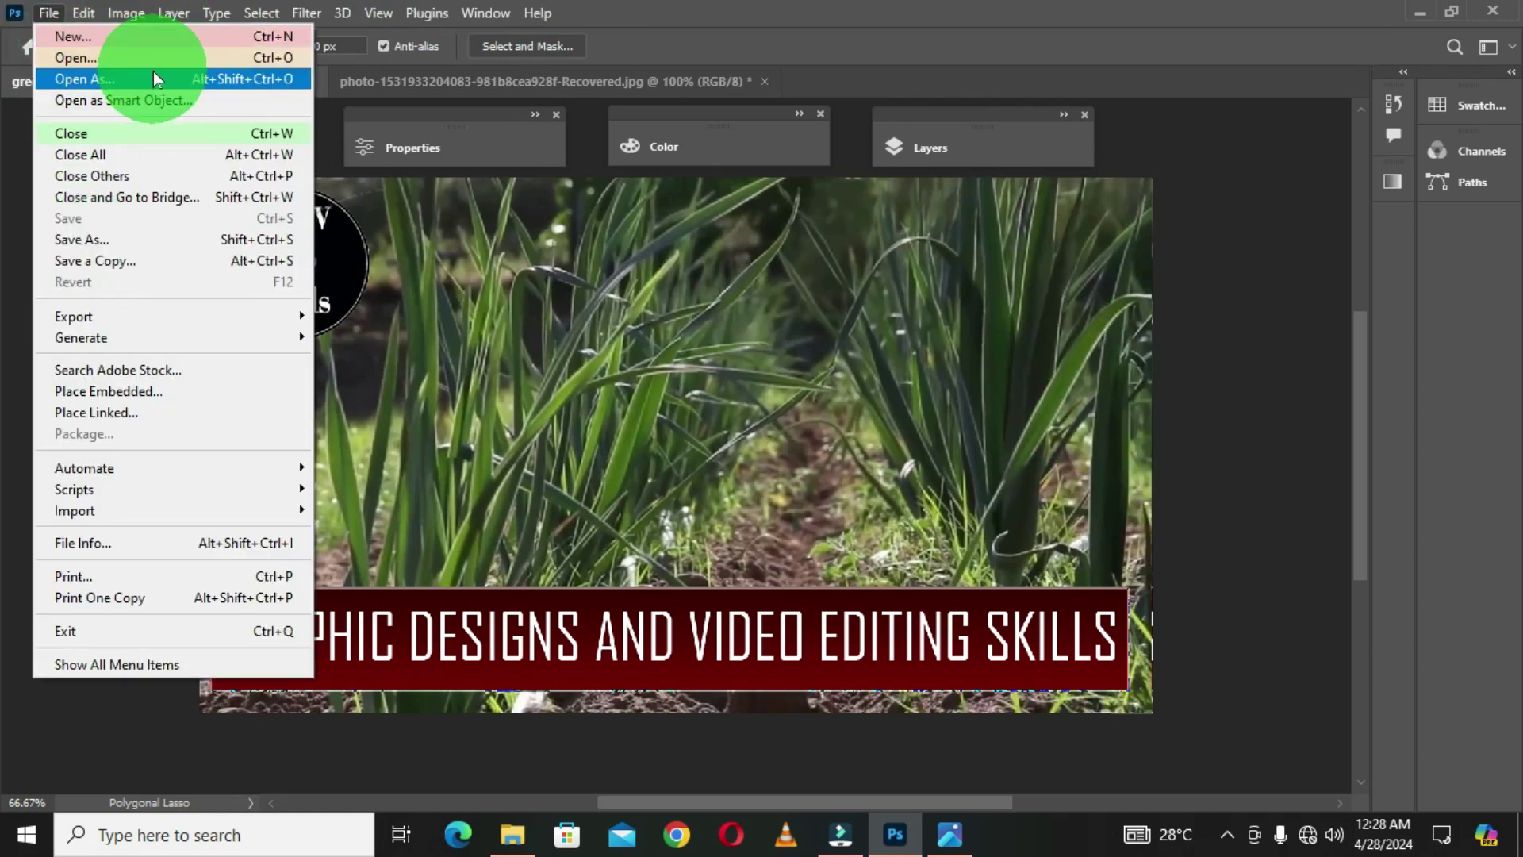
left_click(1270, 213)
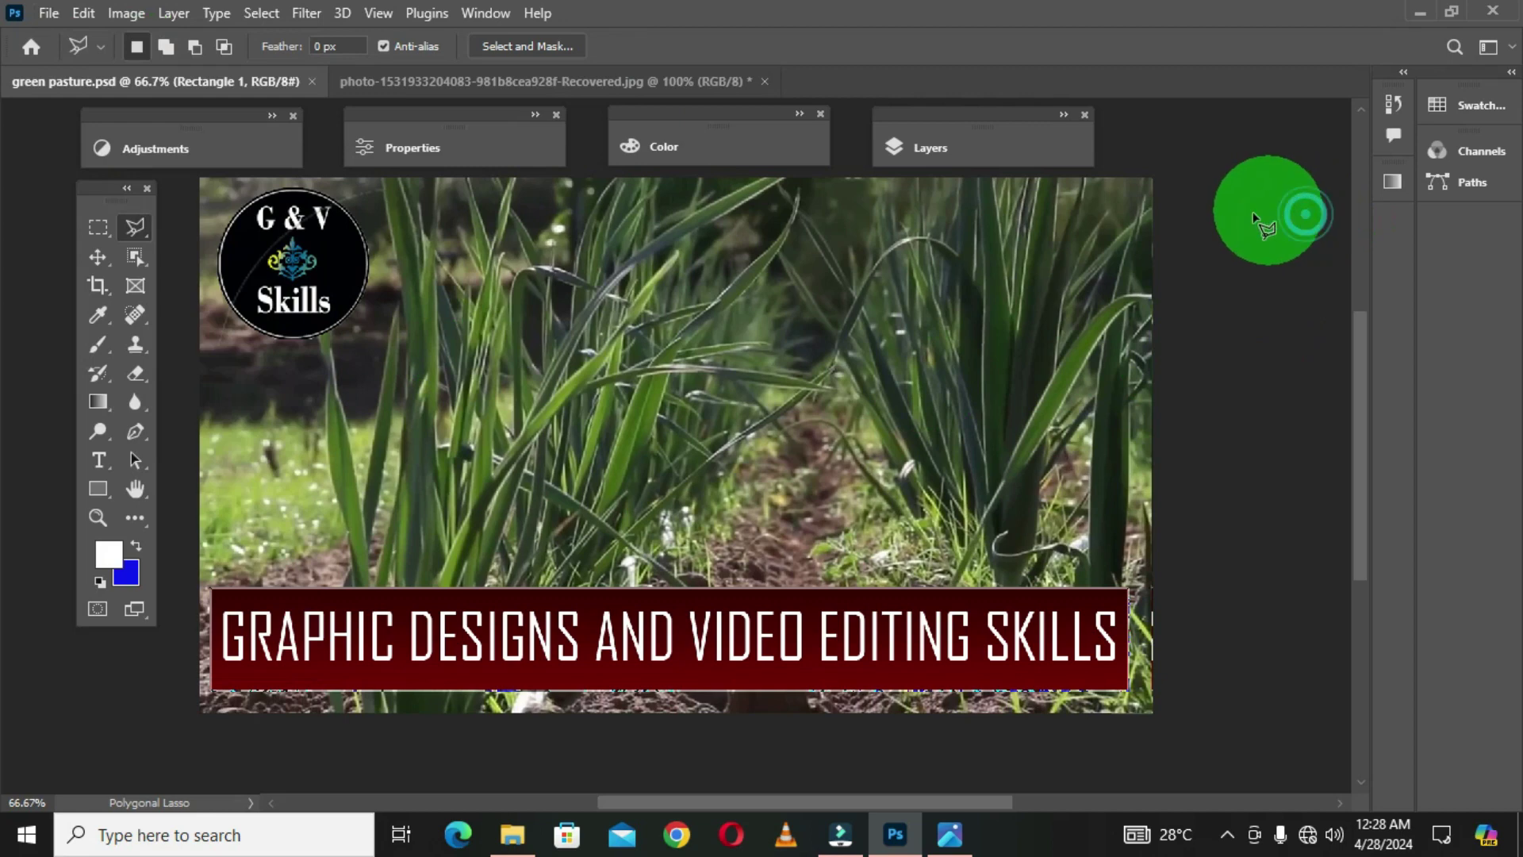
Switch to the 3D workspace and return to the saved custom workspace
left_click(1491, 48)
left_click(1383, 104)
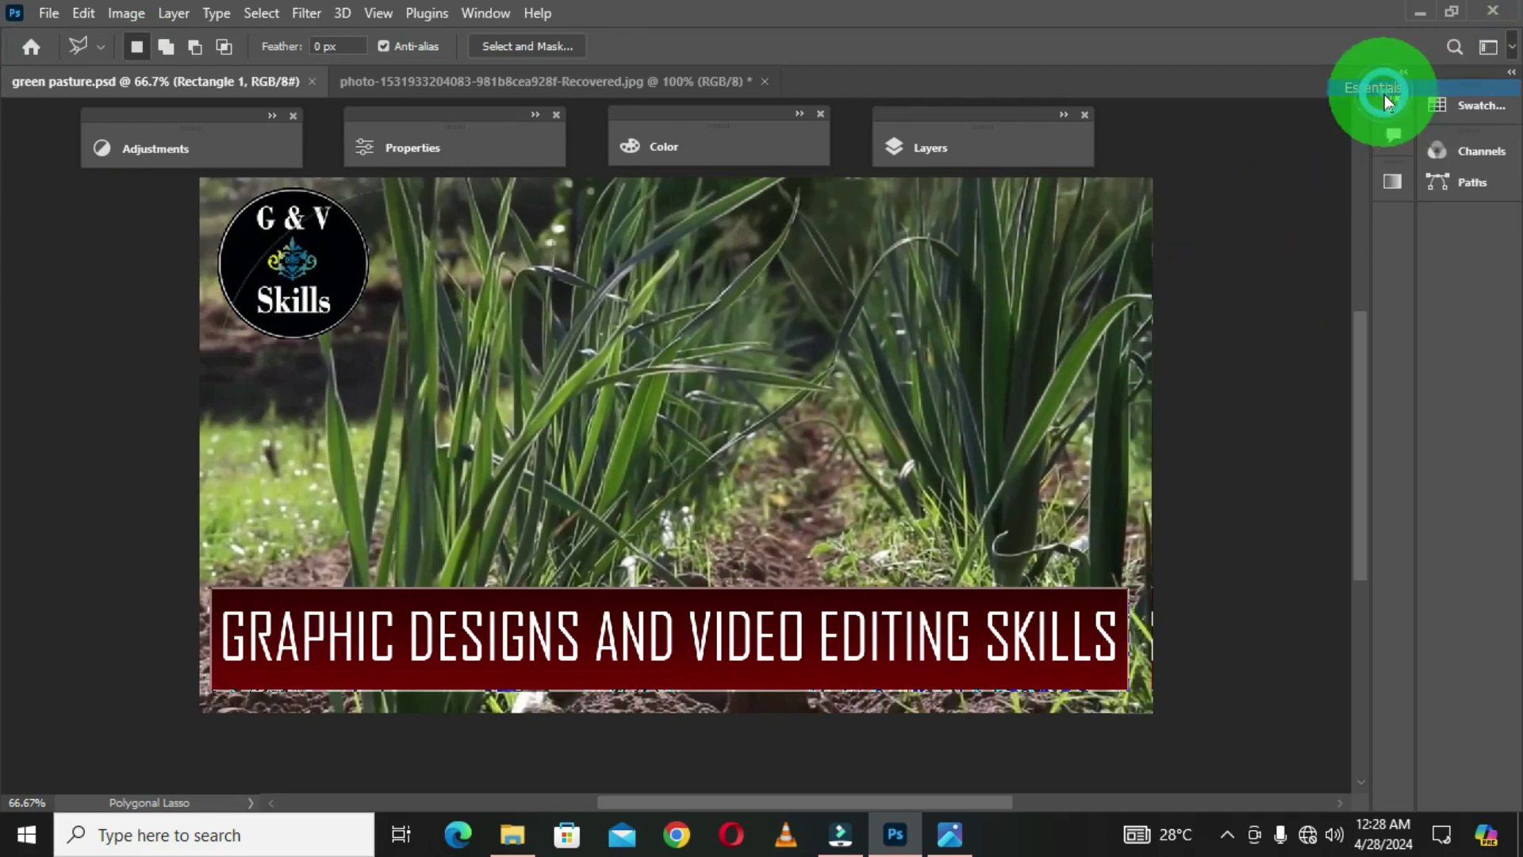
left_click(1488, 46)
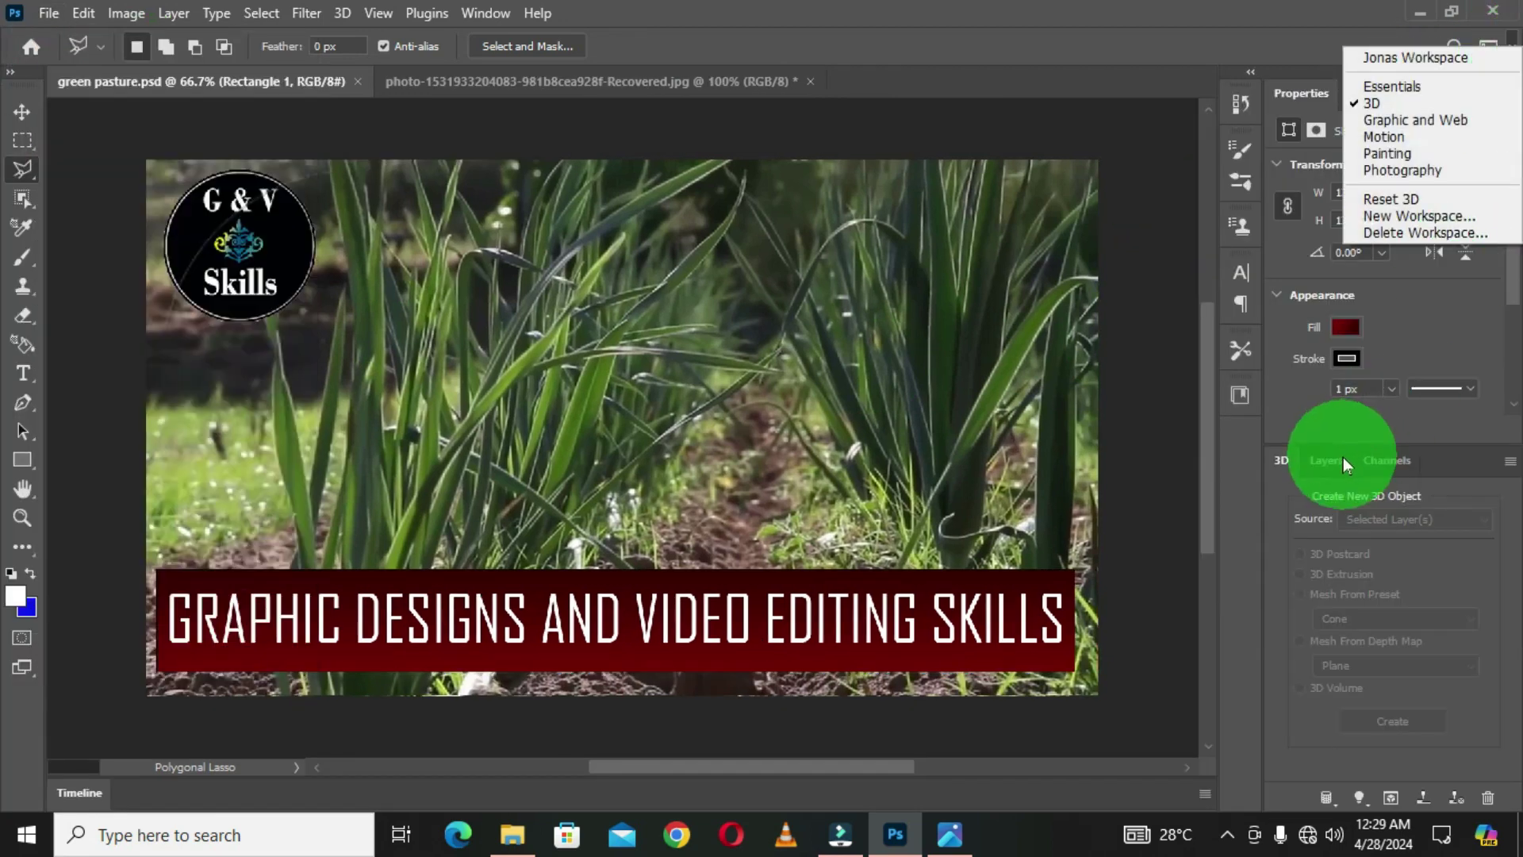
left_click(1412, 57)
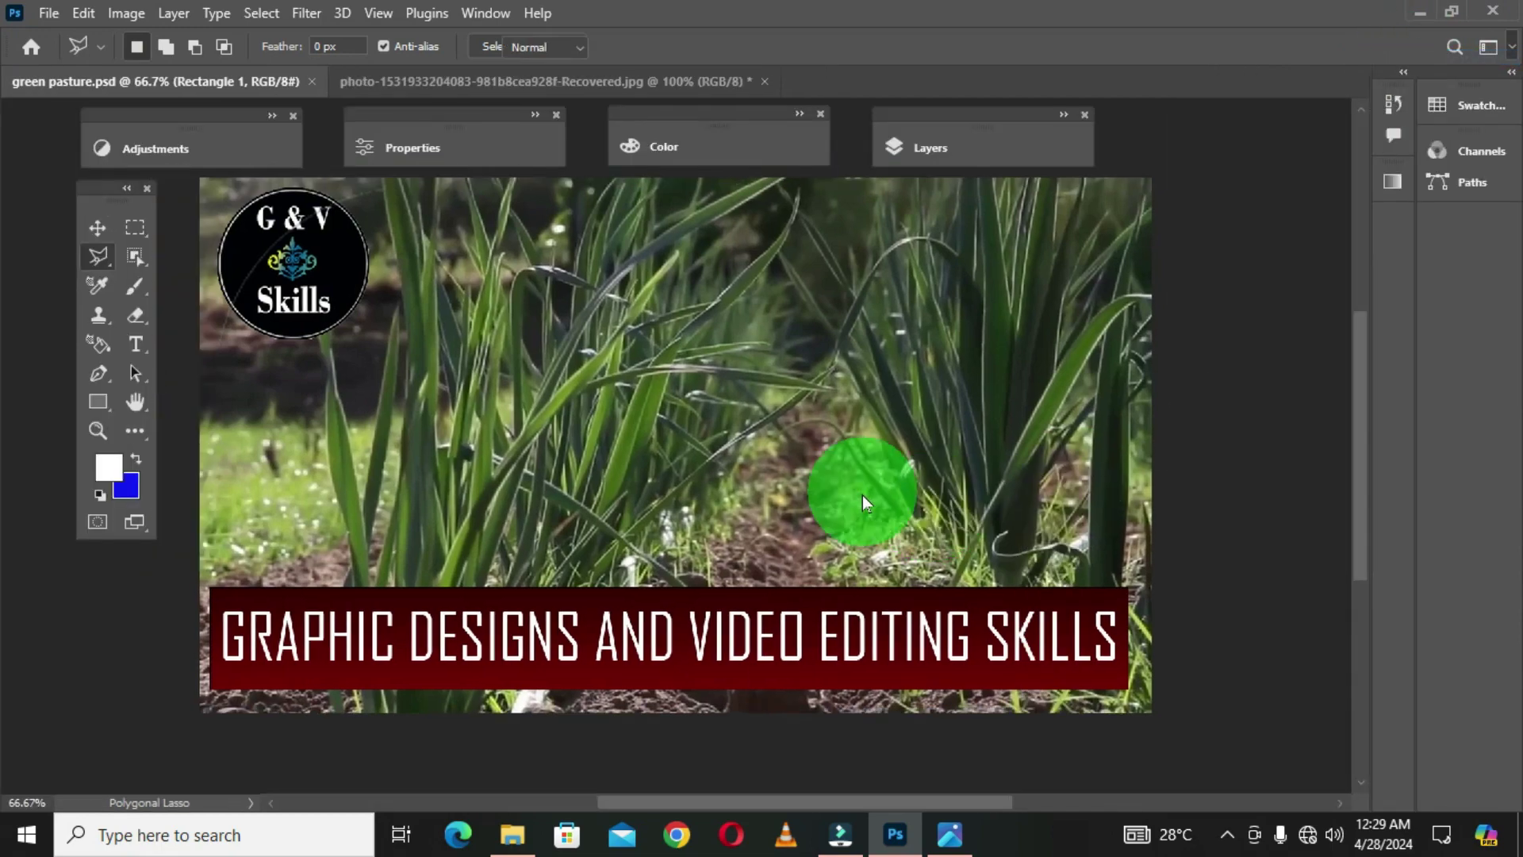
Check the custom workspace's File and Edit commands and the list of available workspaces
left_click(48, 14)
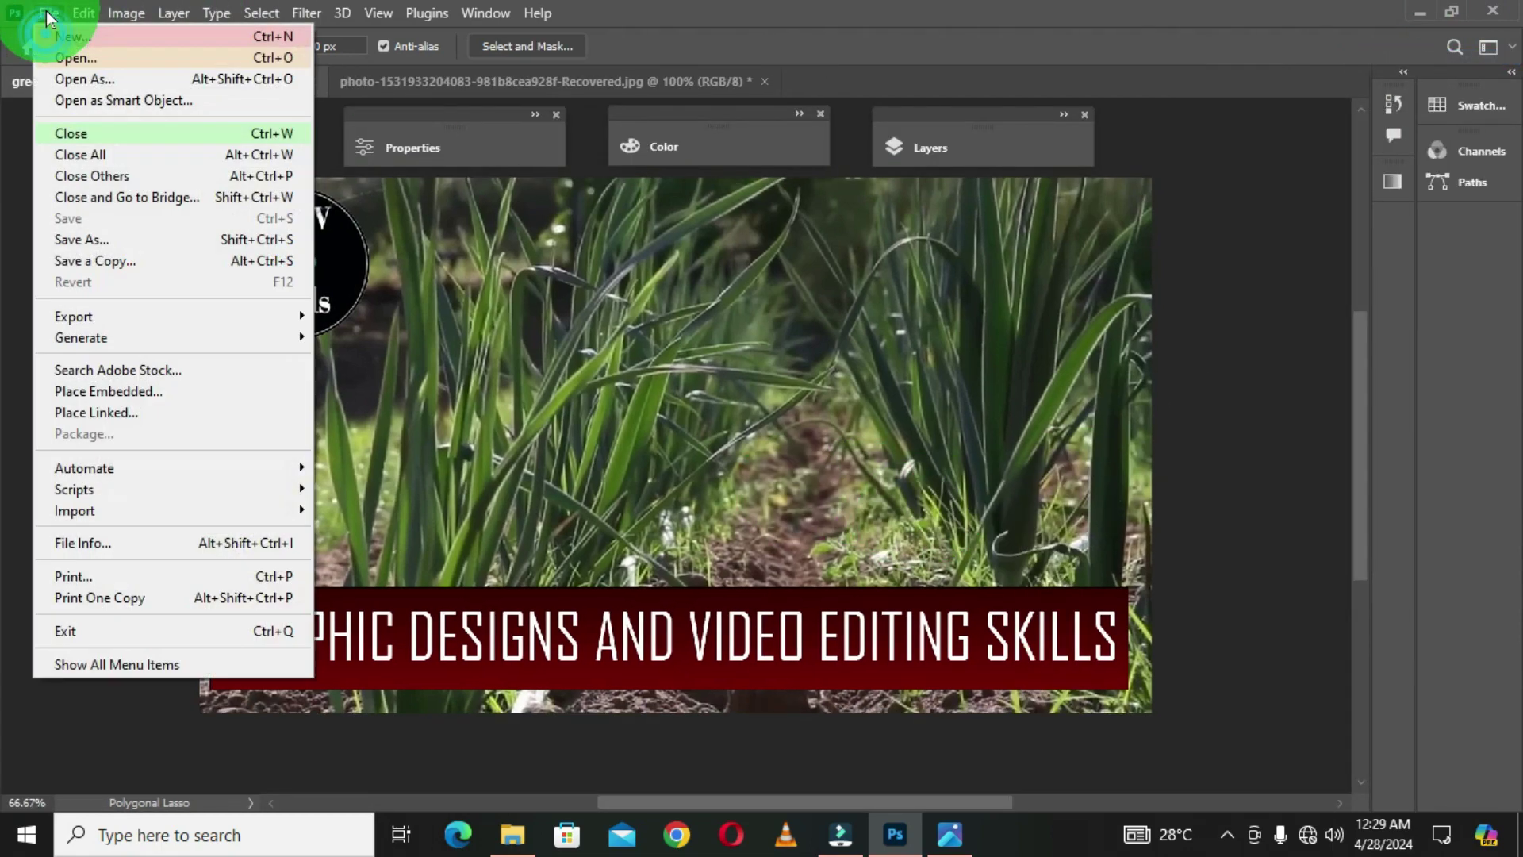
left_click(83, 12)
left_click(1282, 201)
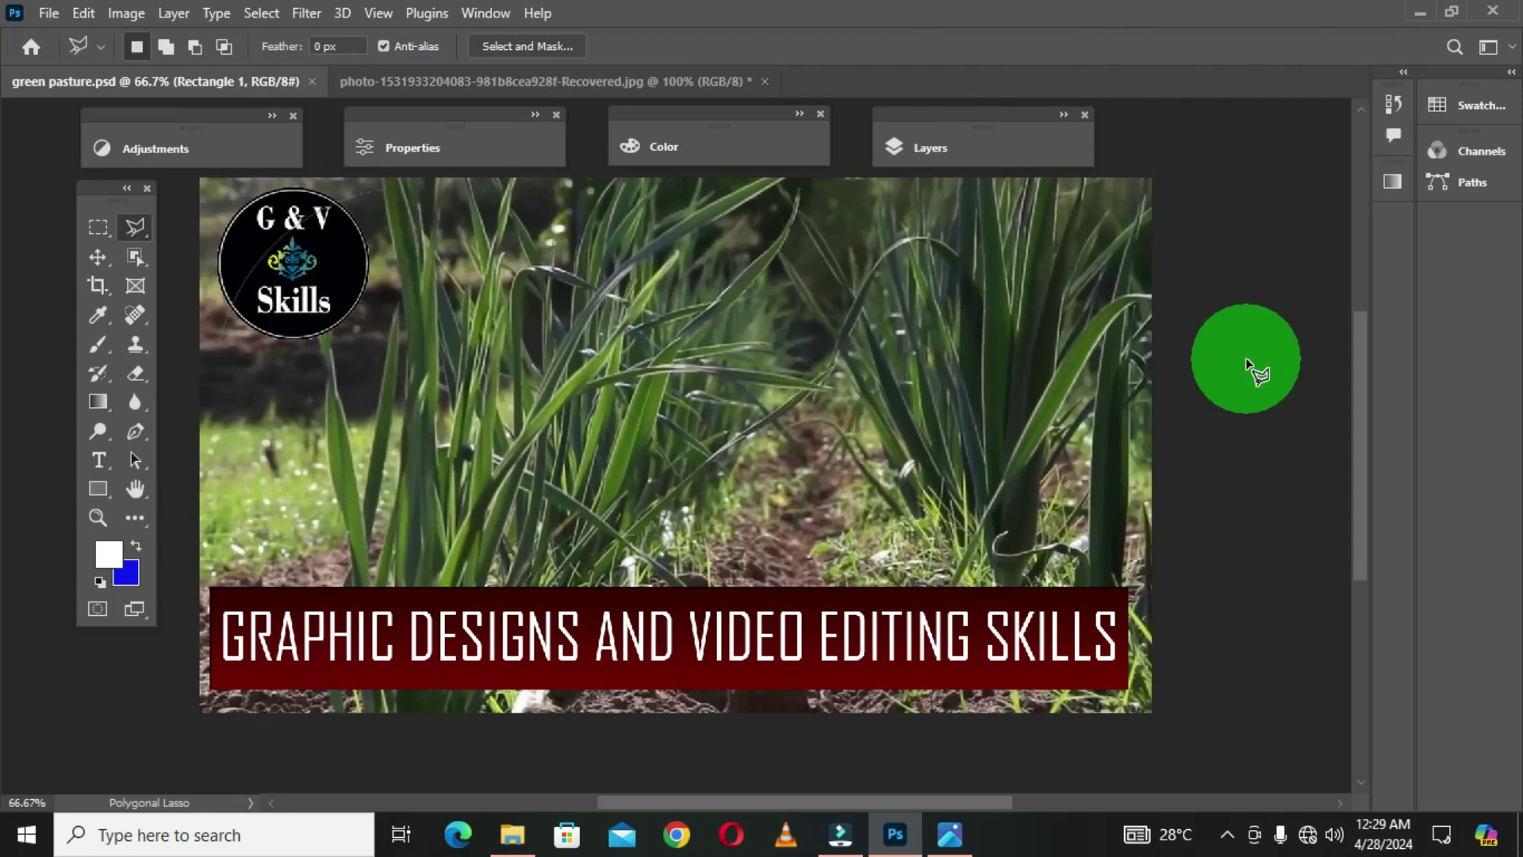
left_click(1511, 49)
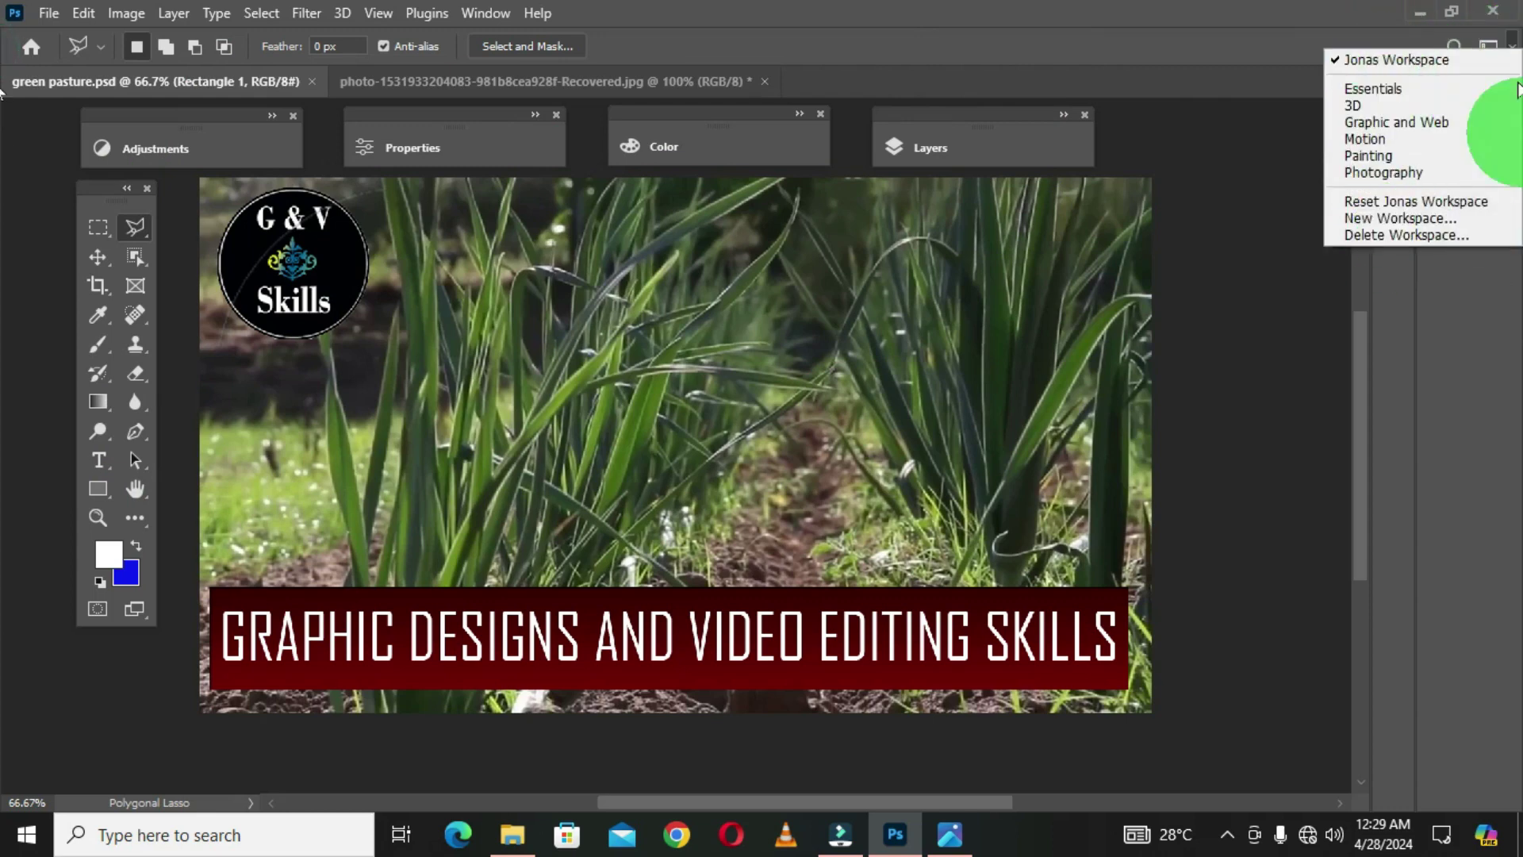
left_click(1417, 140)
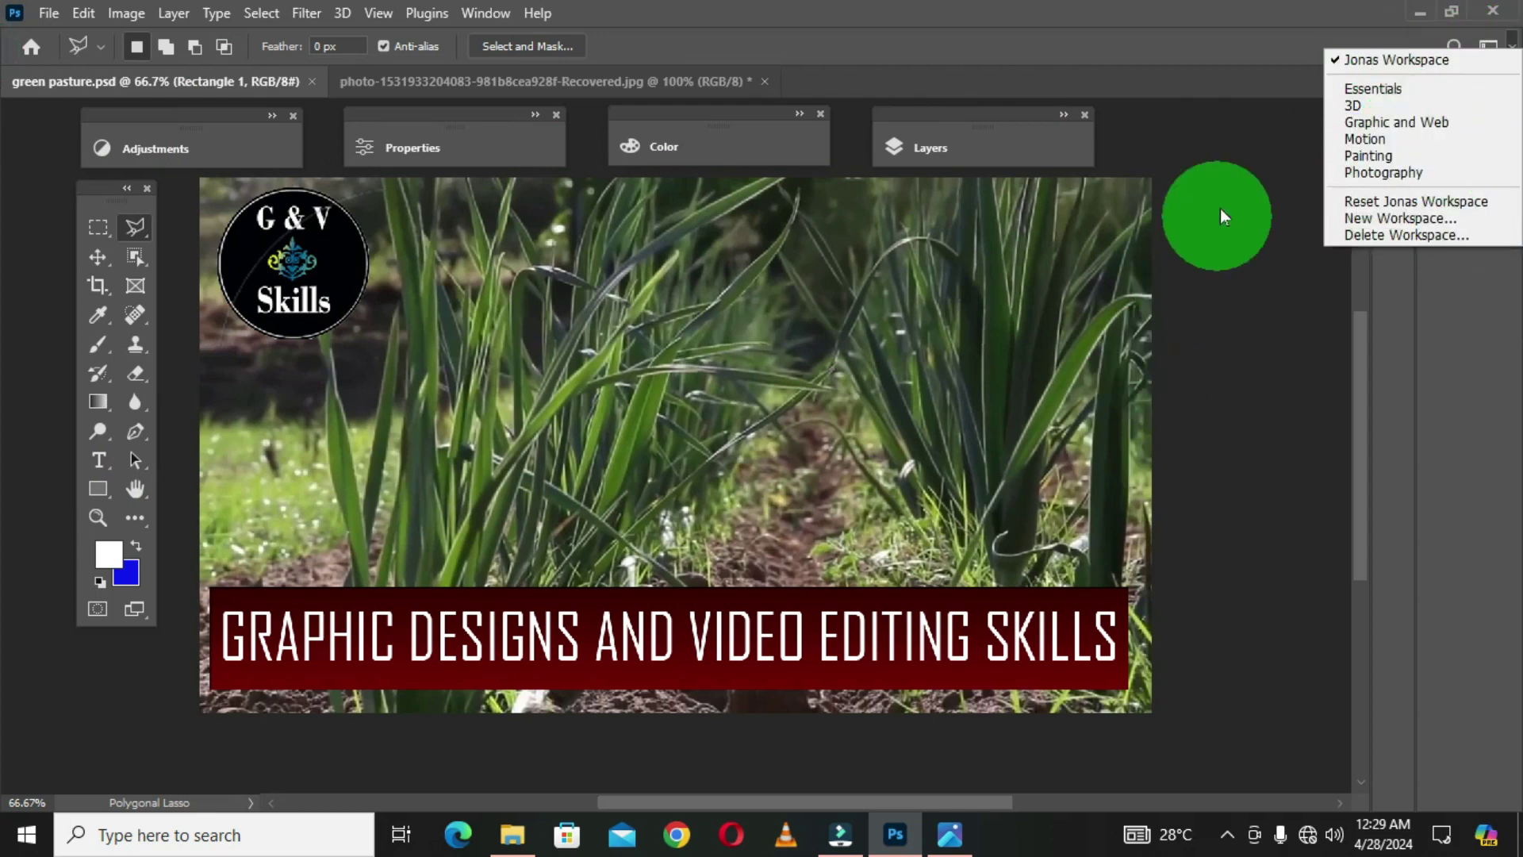
Close the Layers and Color panels and the toolbar, and restore them by resetting the custom workspace
left_click(1085, 115)
left_click(819, 116)
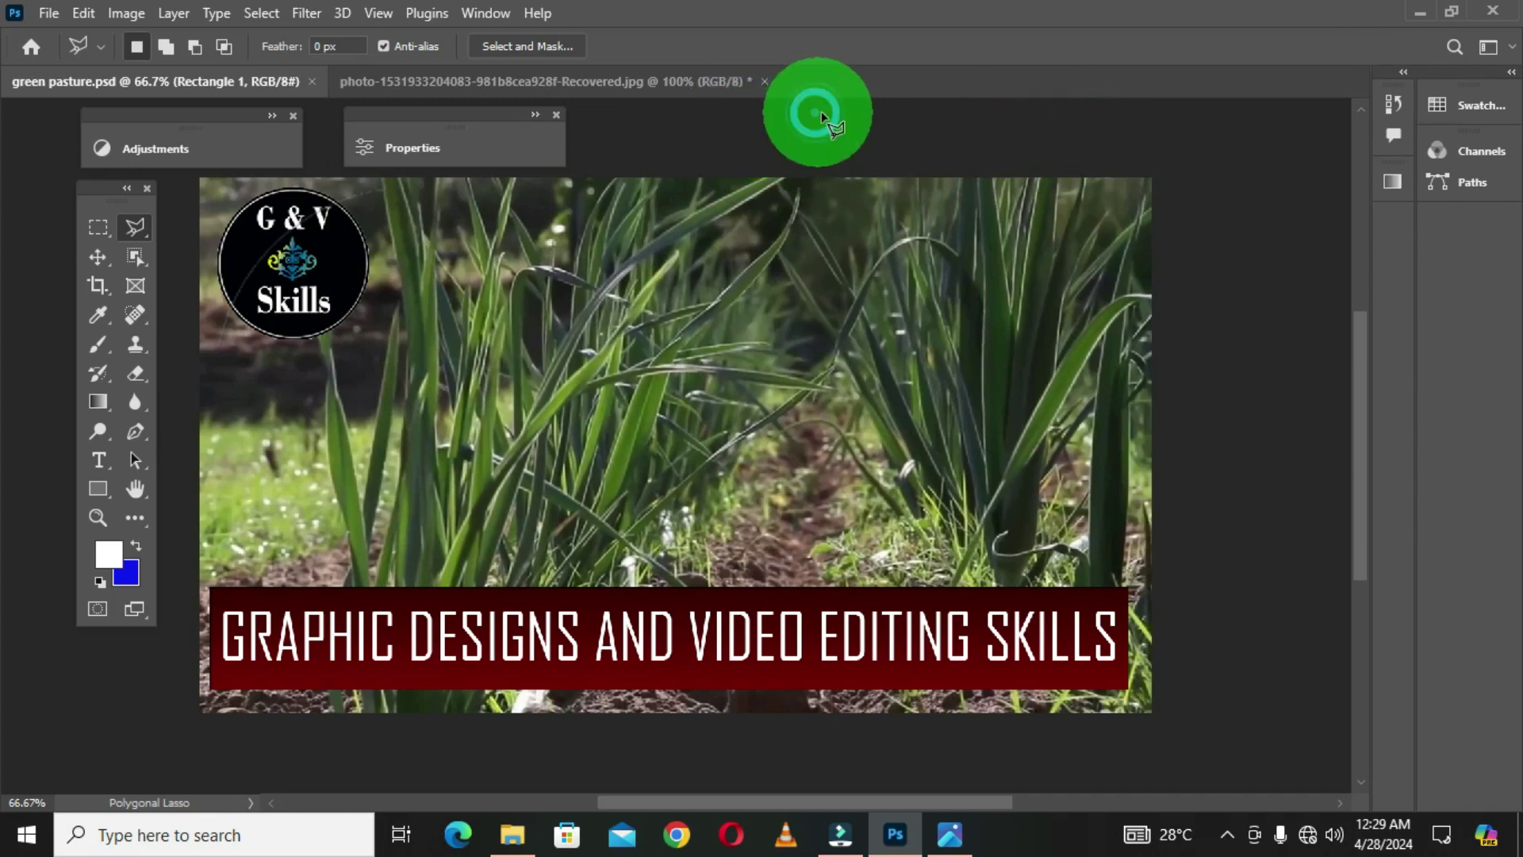
left_click(146, 188)
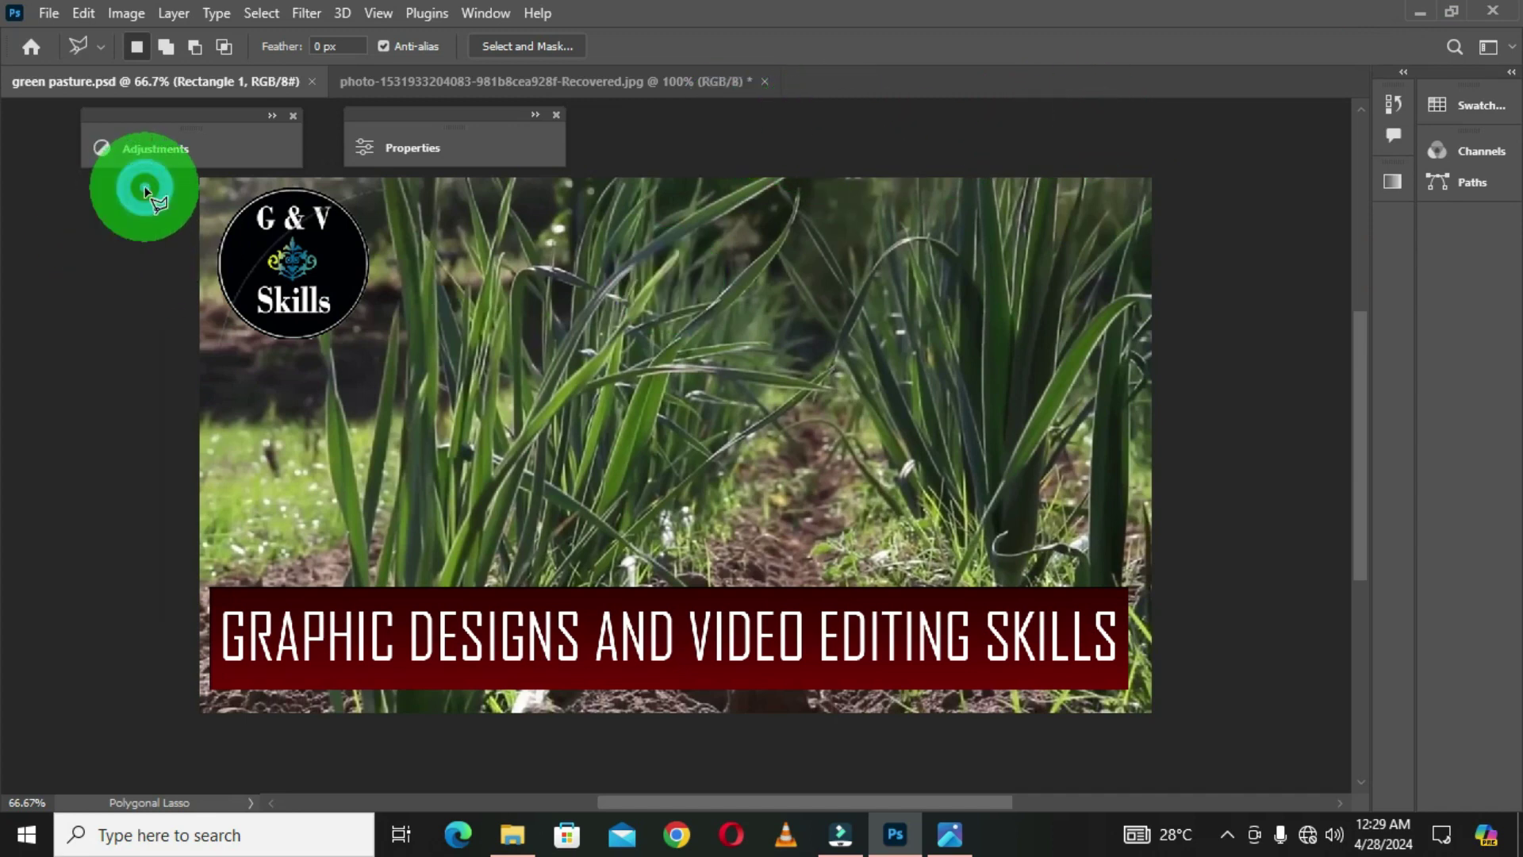
left_click(1513, 53)
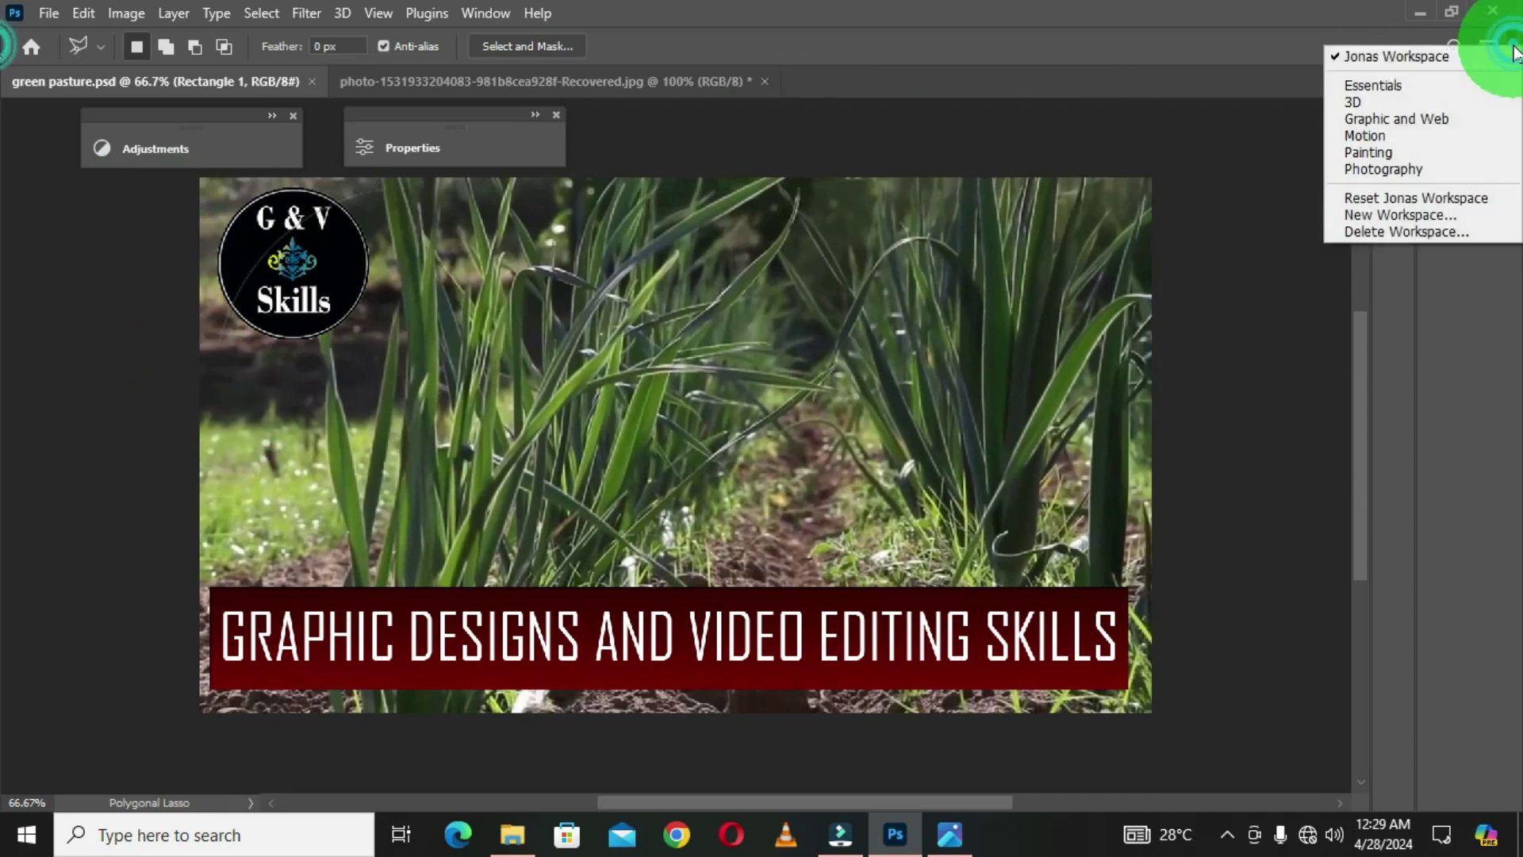
left_click(1428, 198)
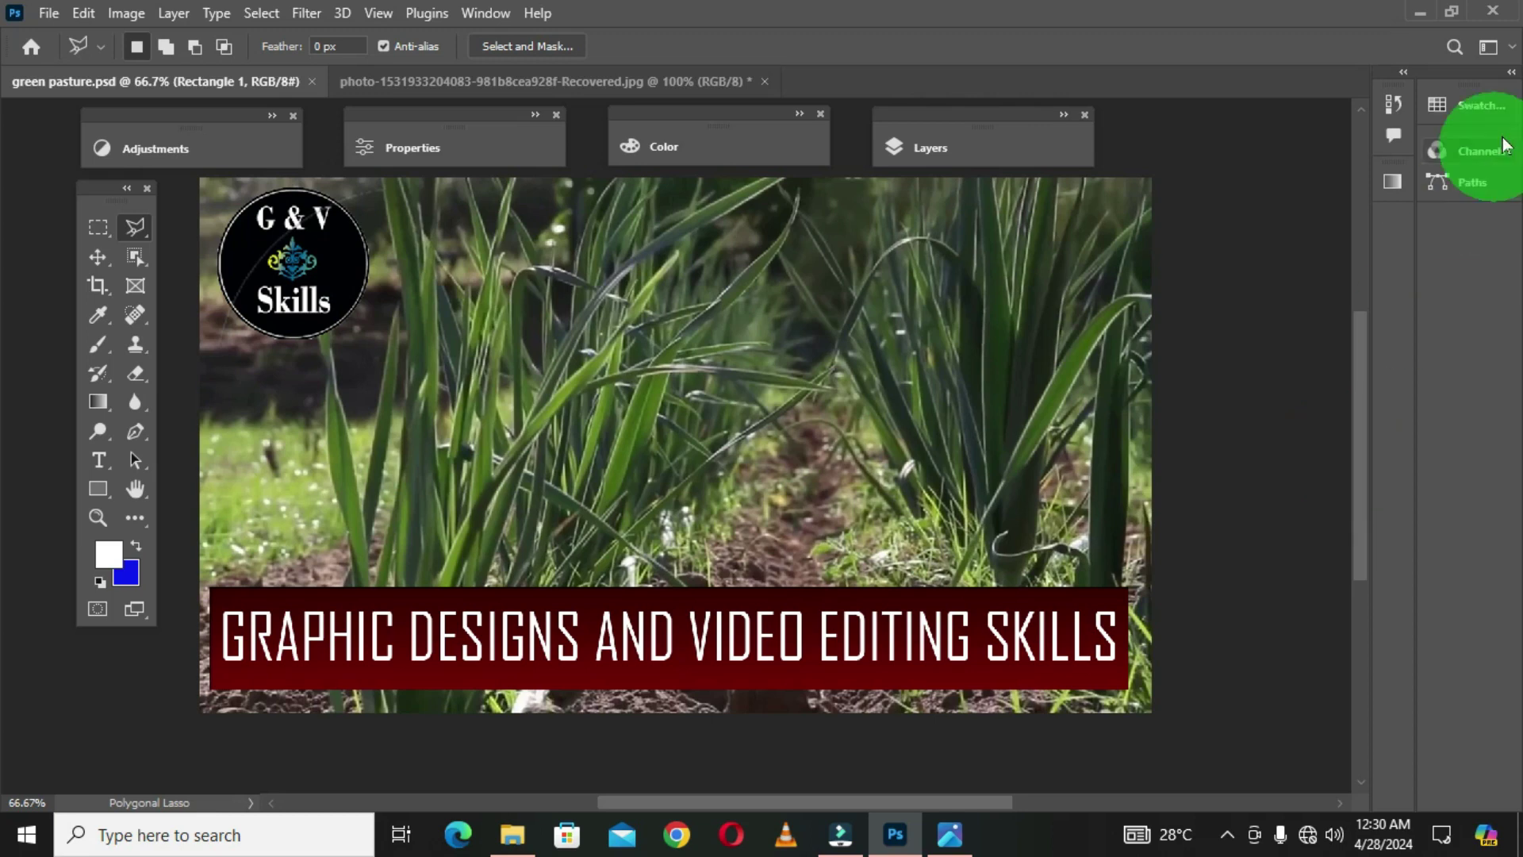
Examine which workspaces can be deleted while the custom workspace is active, and cancel the Delete Workspace dialog
left_click(1489, 46)
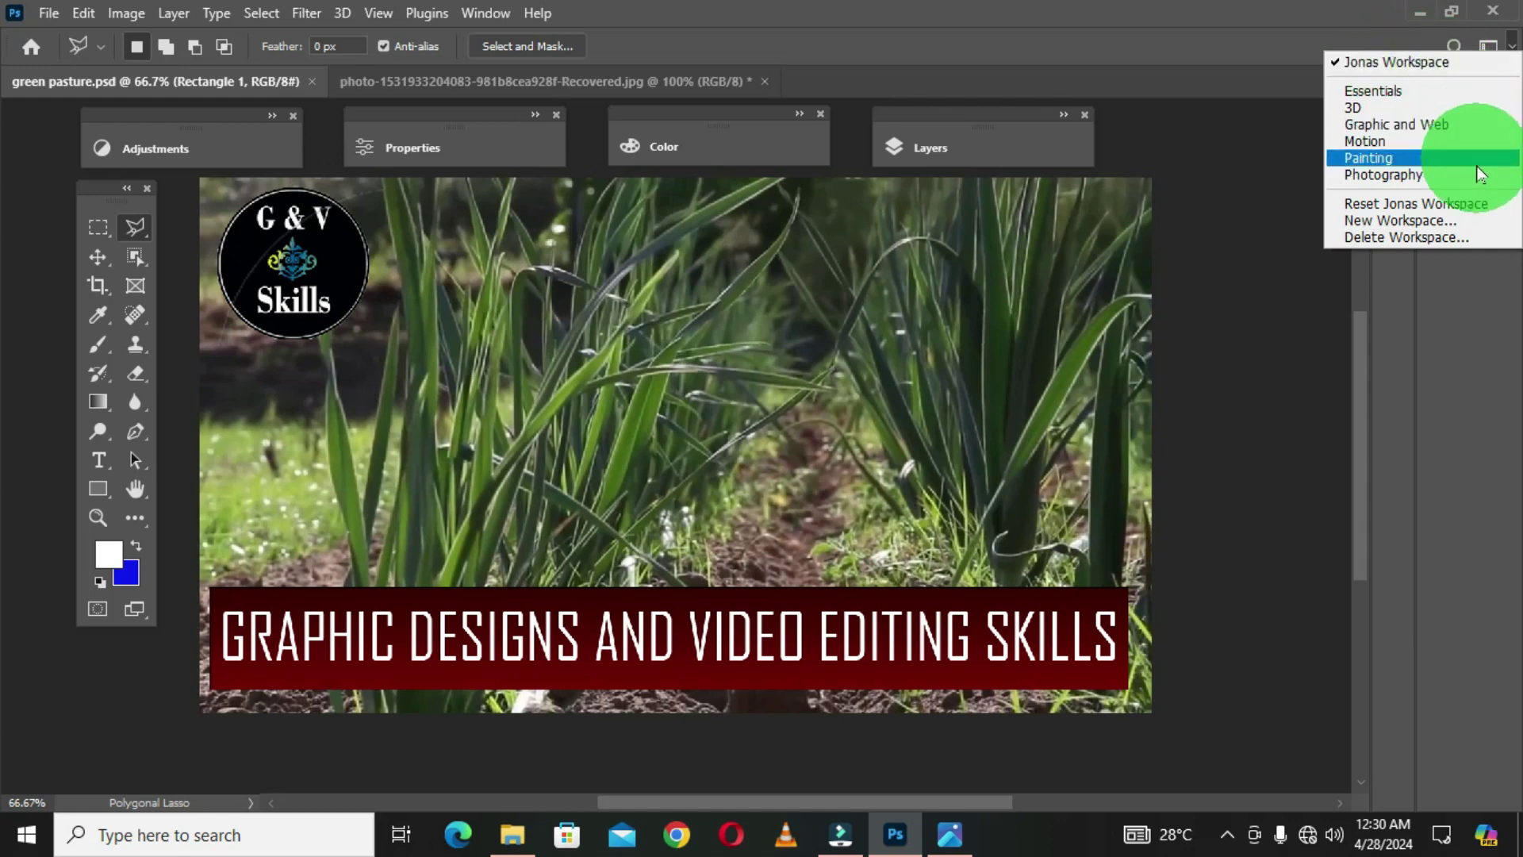
left_click(1377, 249)
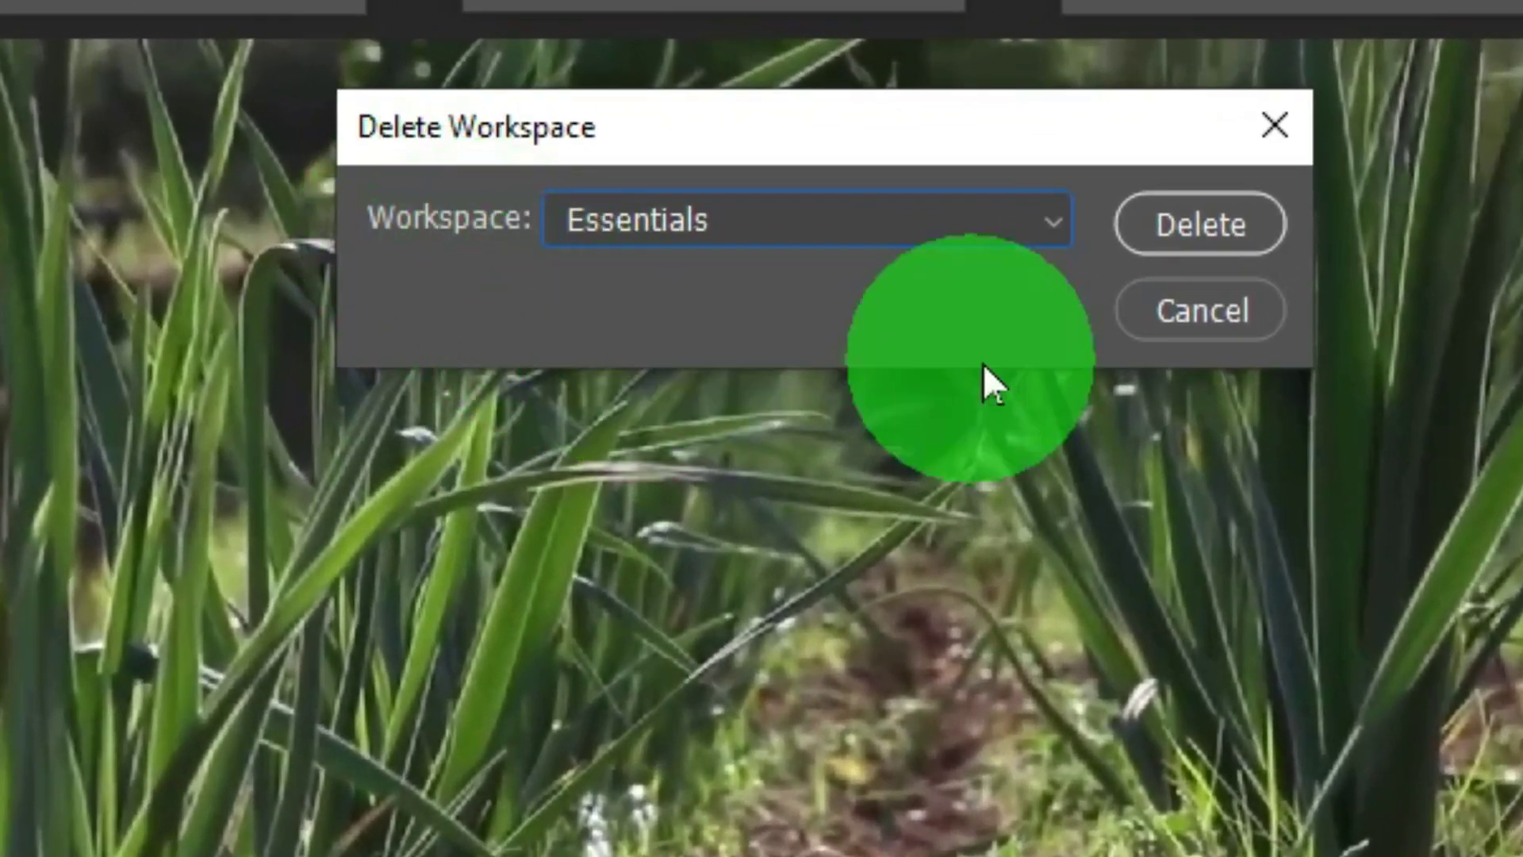
left_click(1055, 230)
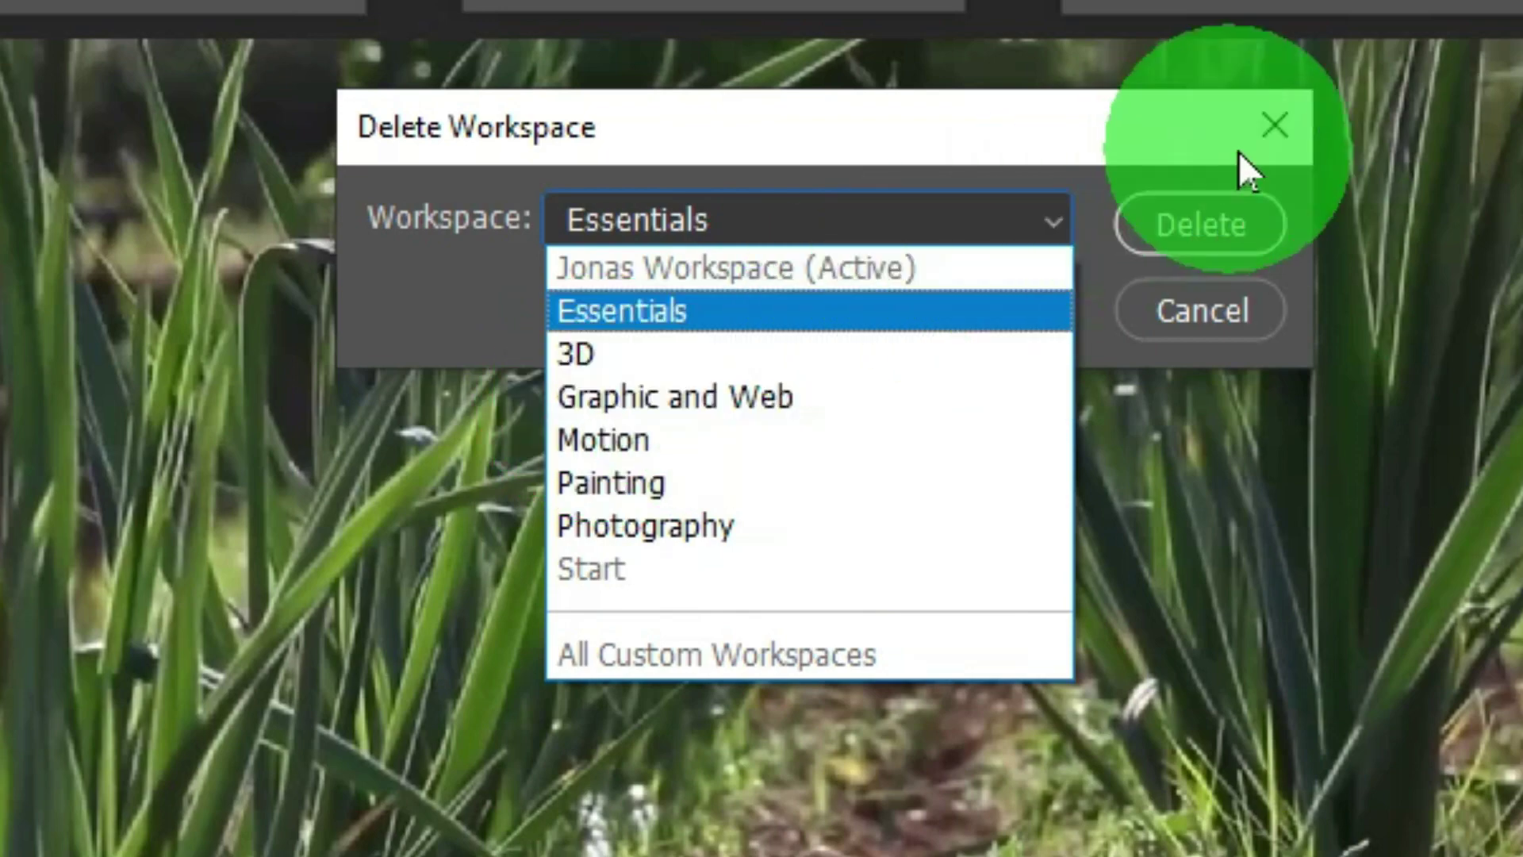
left_click(1277, 127)
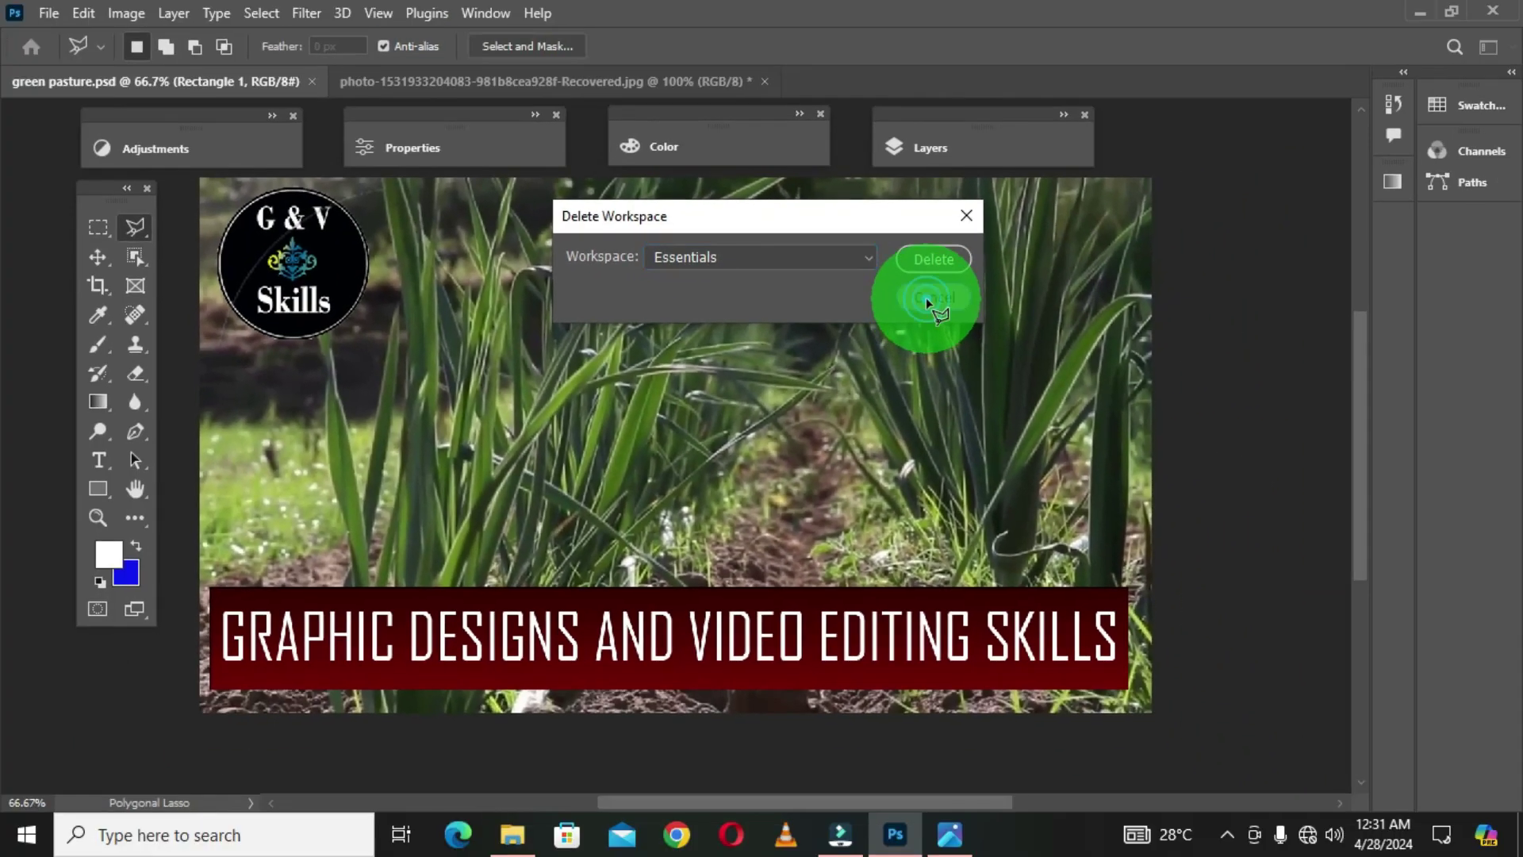
left_click(1201, 310)
Switch to the Essentials workspace and delete All Custom Workspaces, confirming the deletion
left_click(1488, 46)
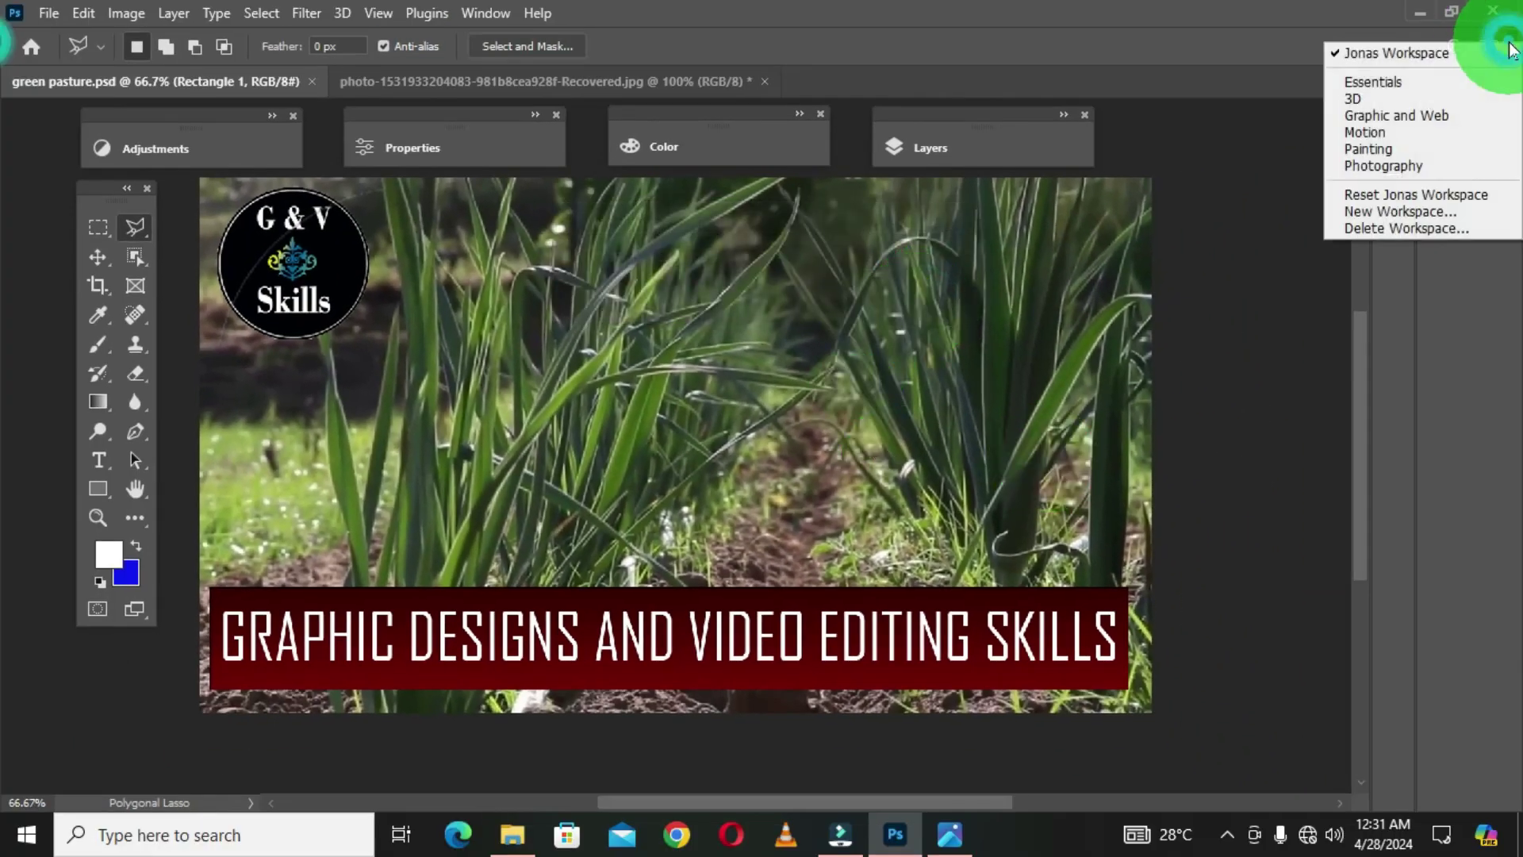
left_click(1392, 83)
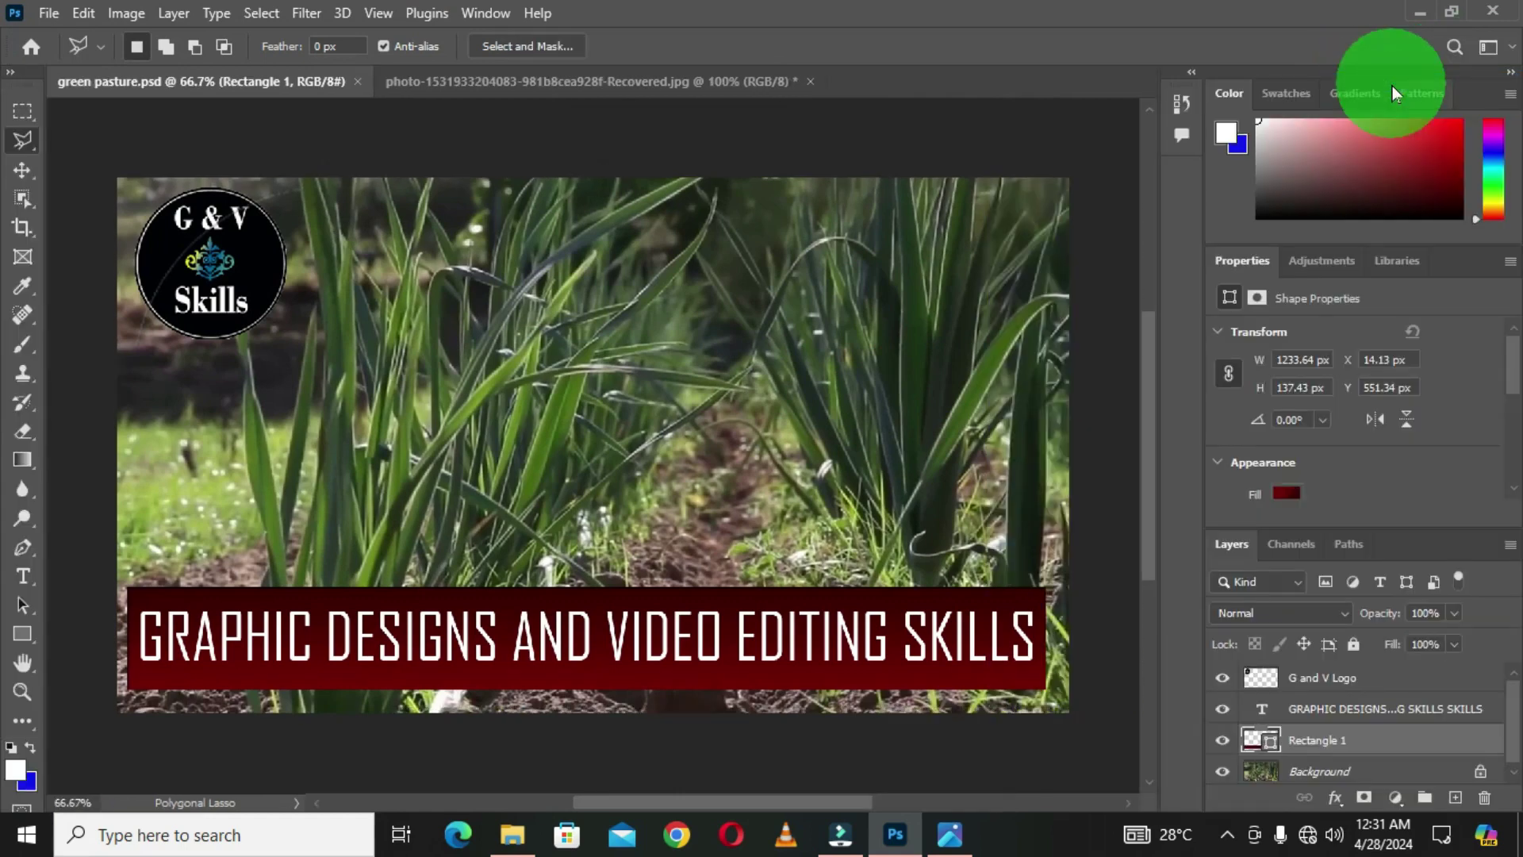
left_click(1509, 47)
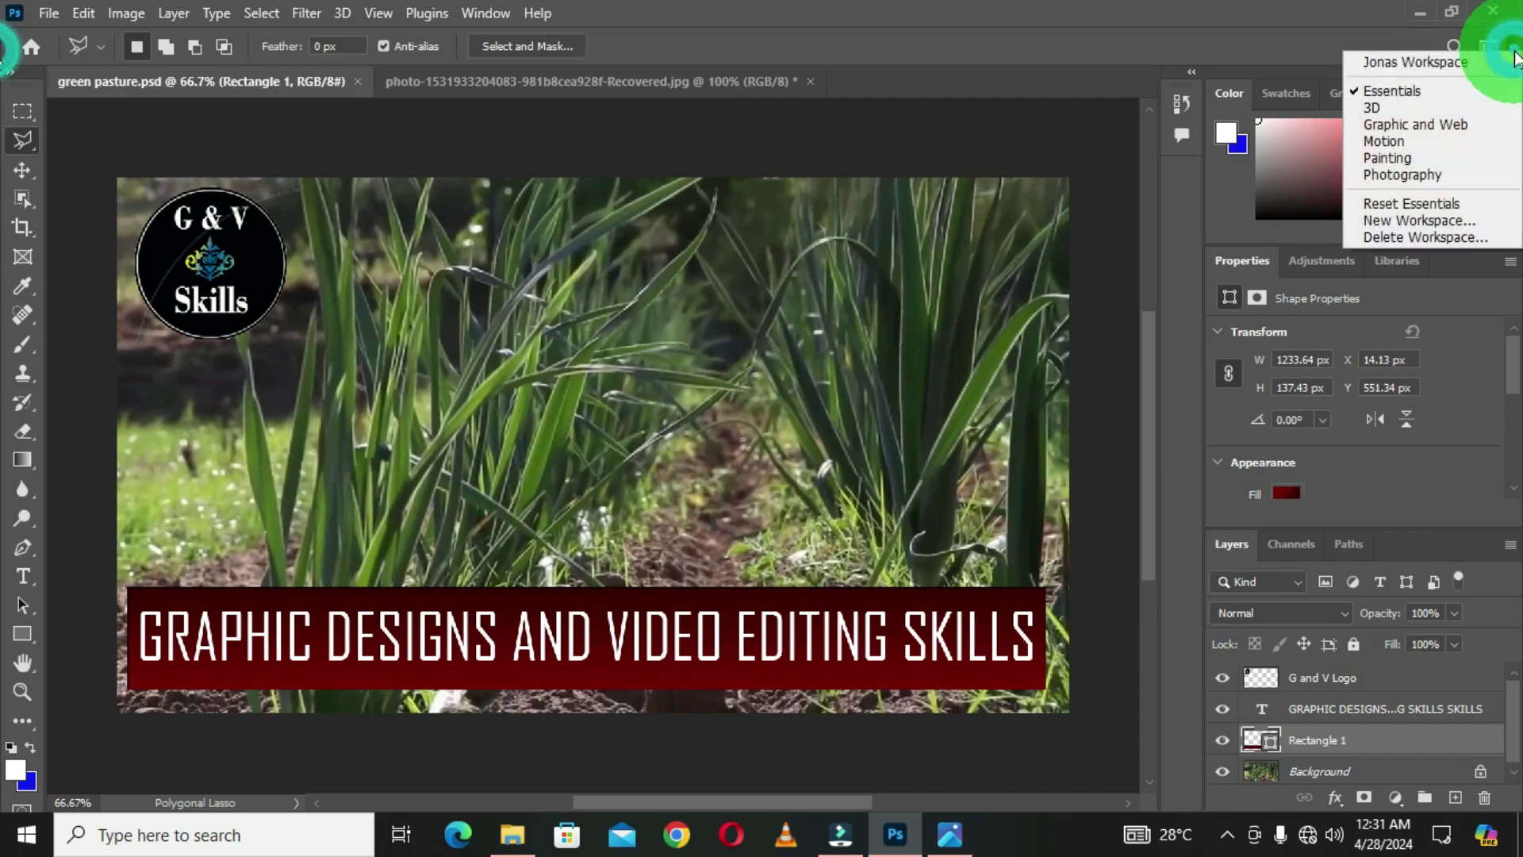
left_click(1412, 237)
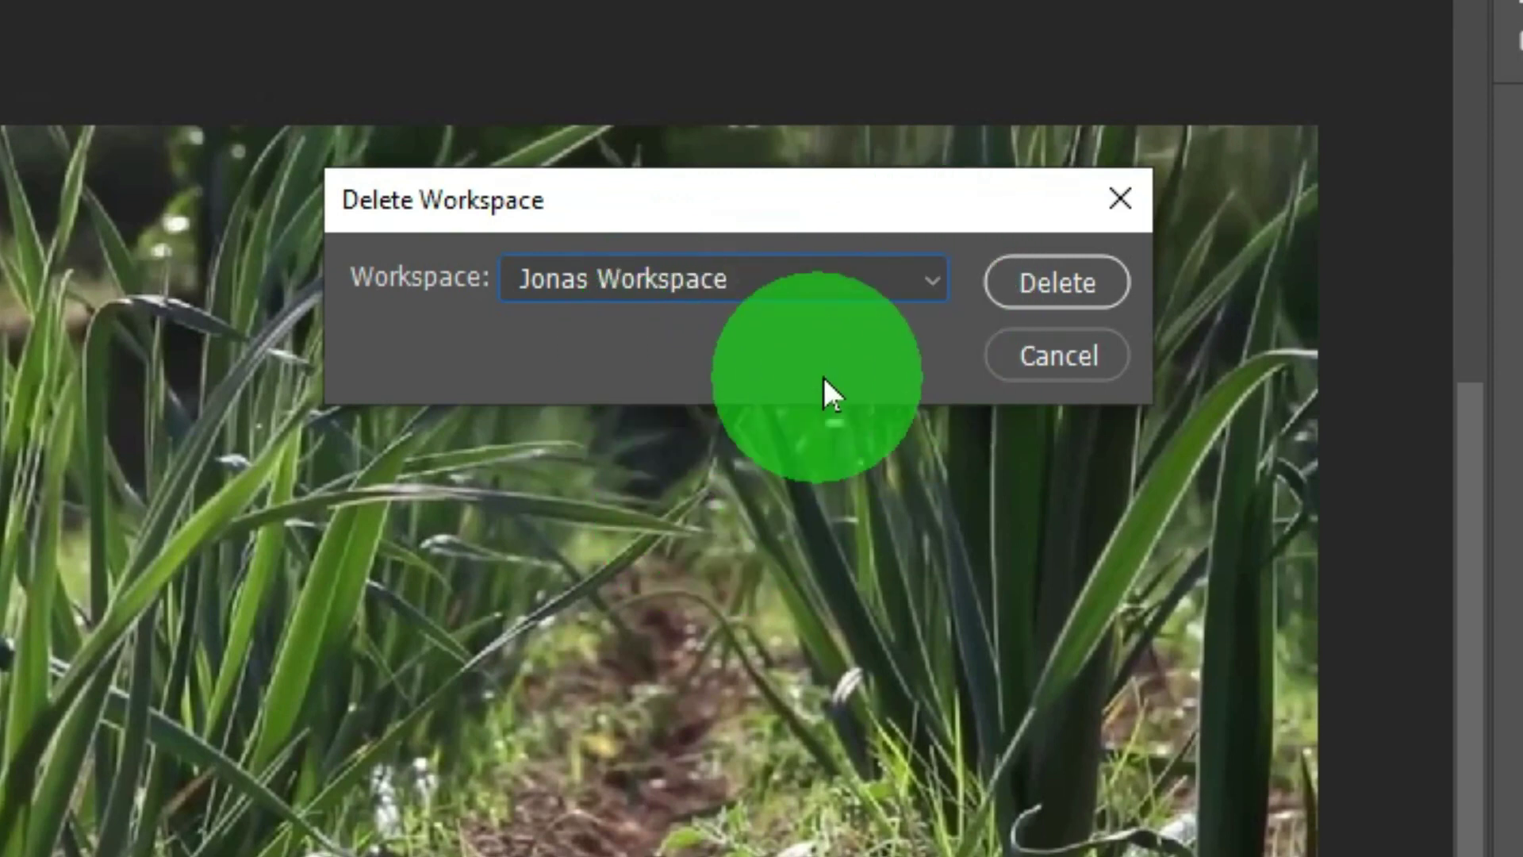
left_click(931, 292)
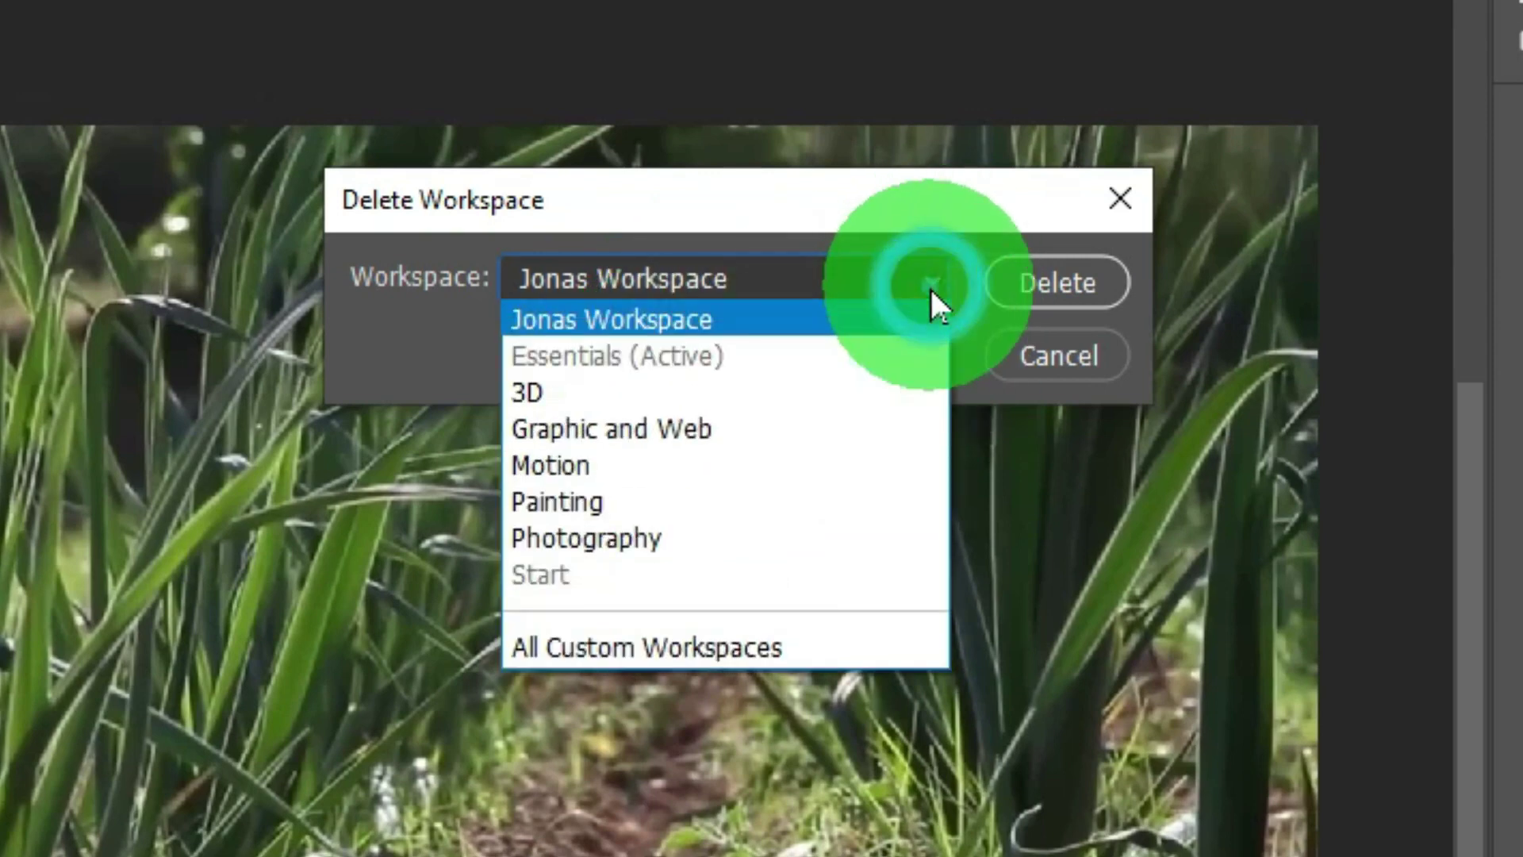
left_click(690, 319)
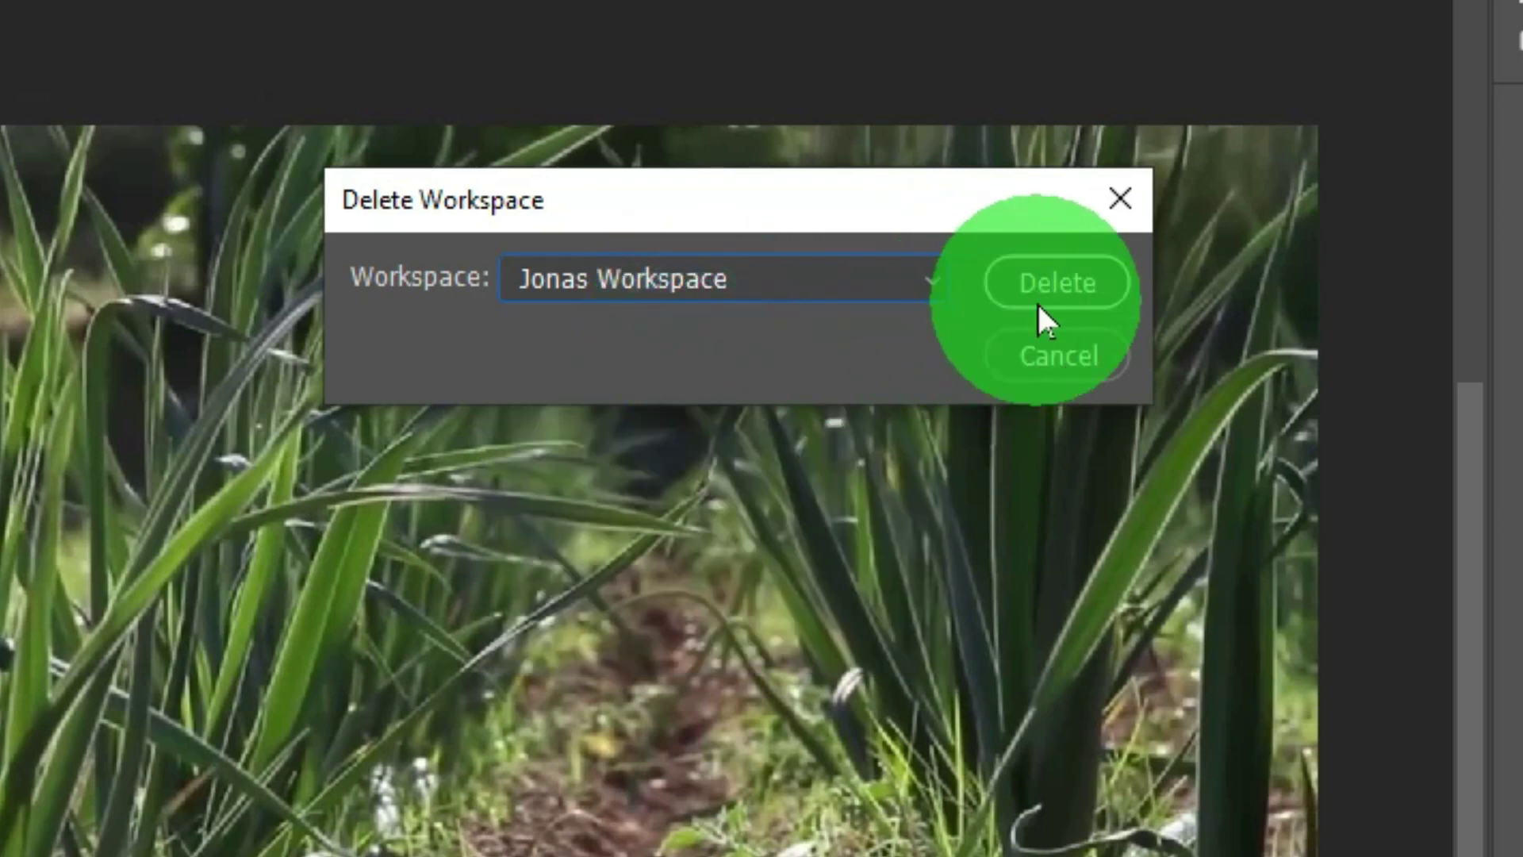
left_click(930, 285)
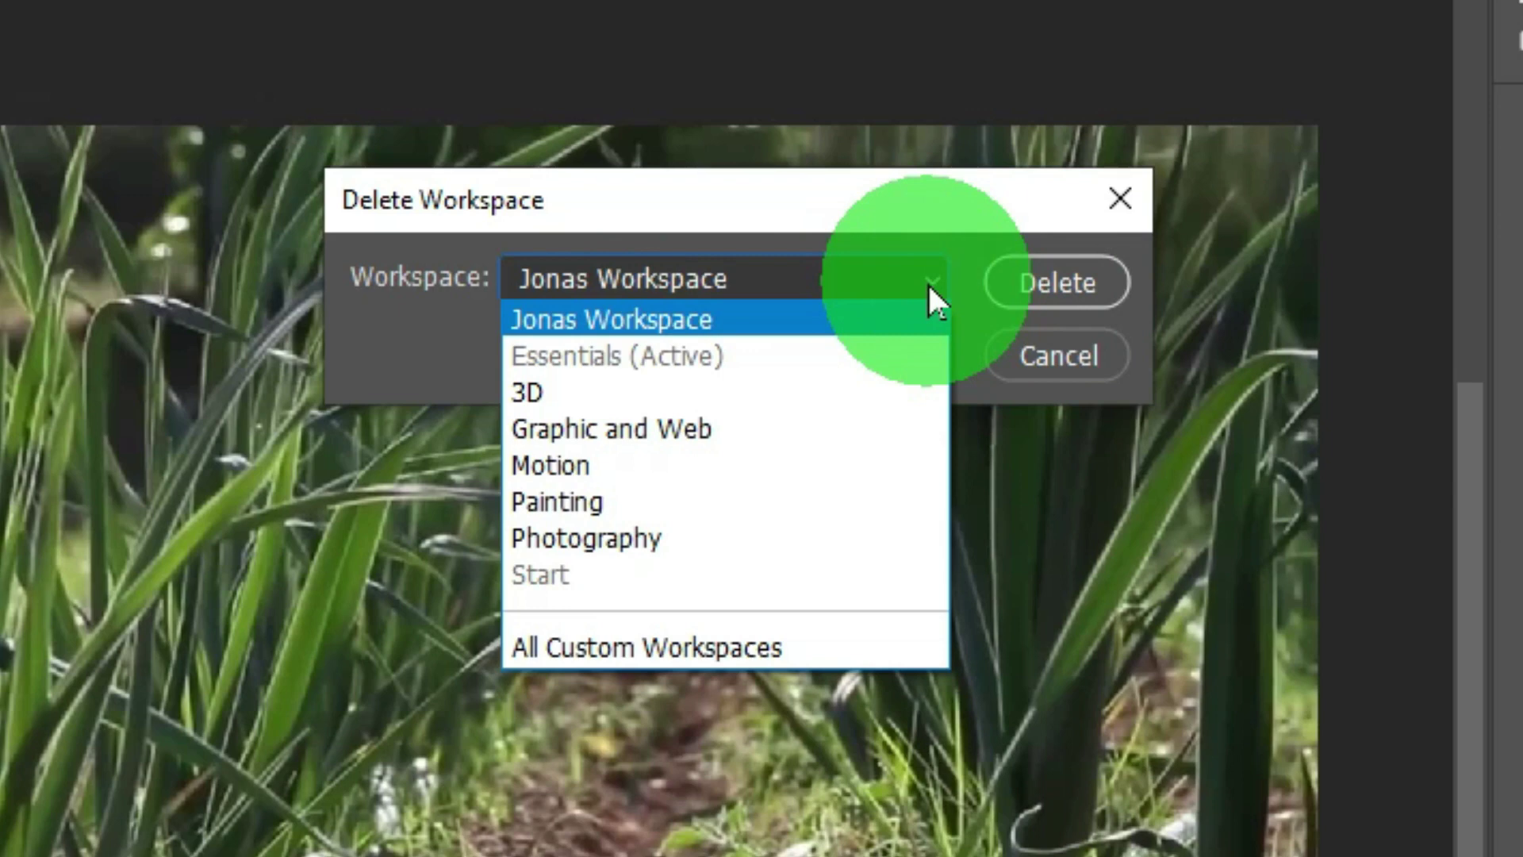
left_click_drag(930, 287, 830, 648)
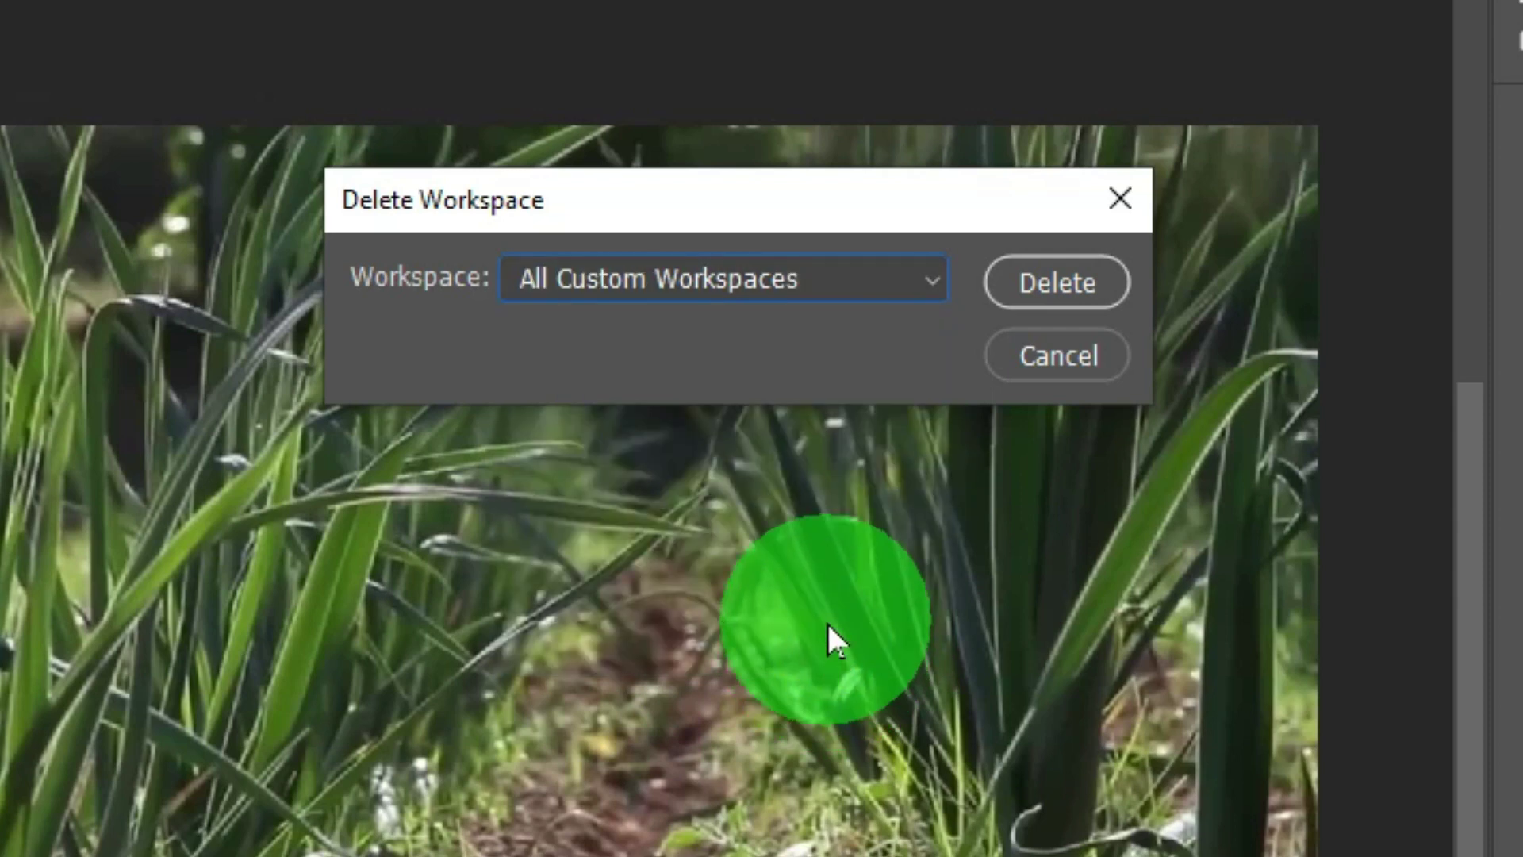
left_click(1070, 295)
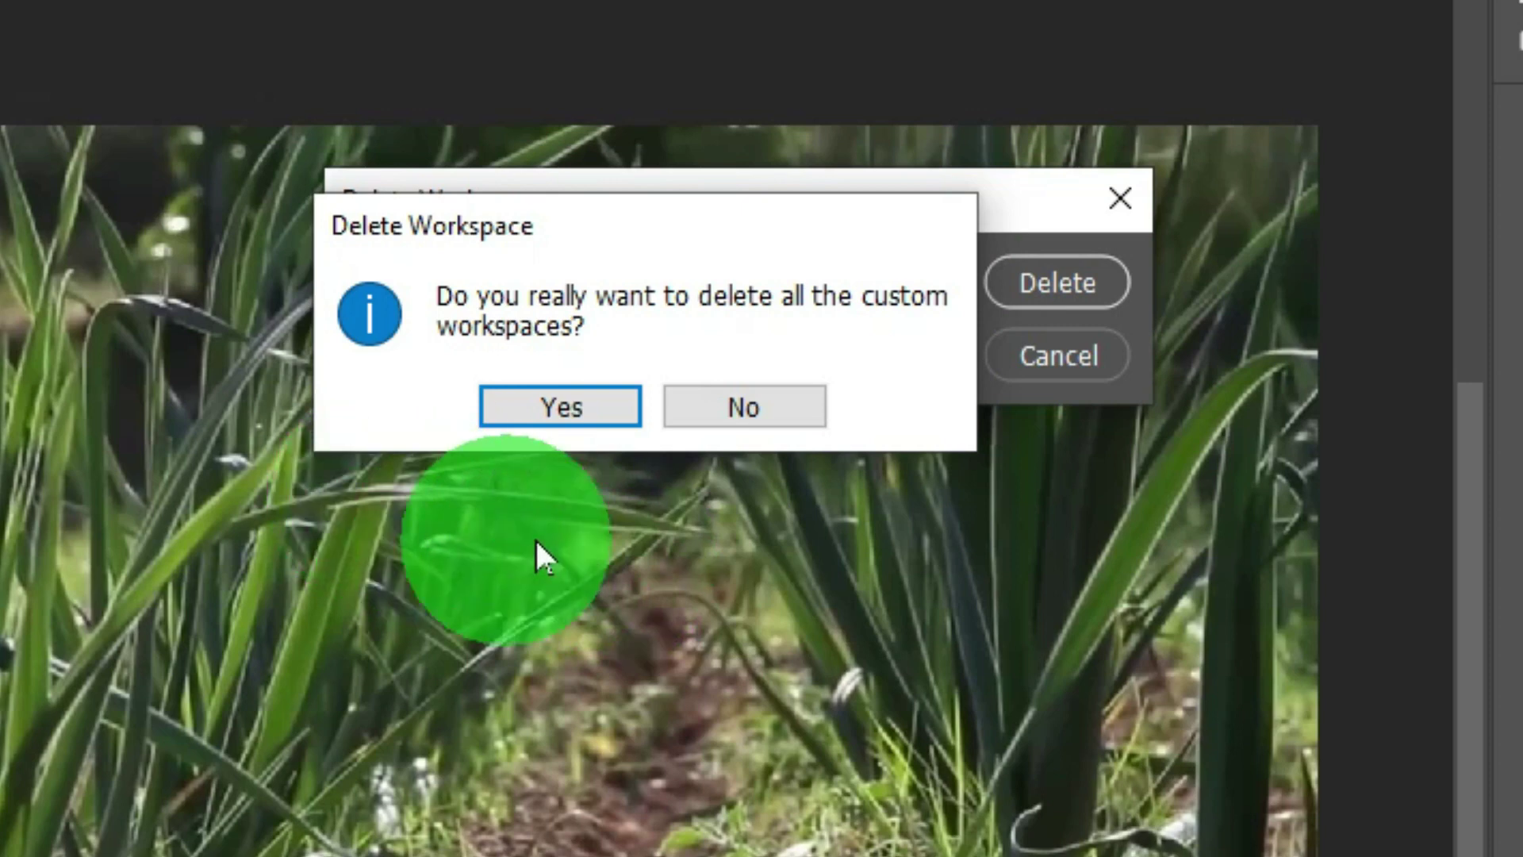
left_click(559, 420)
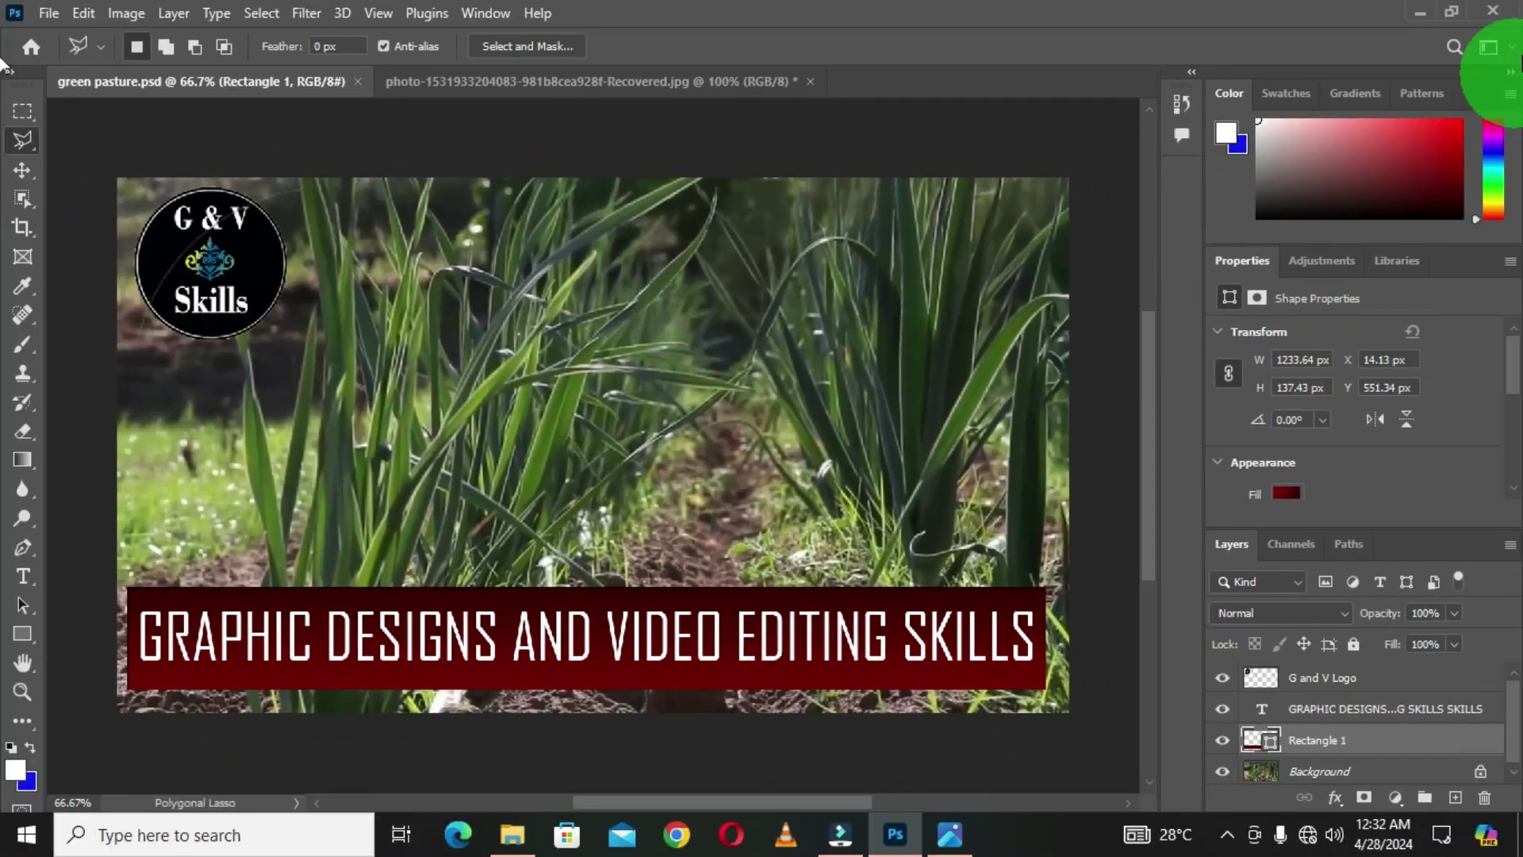
Reselect the Essentials workspace and reset it to its default layout
left_click(1505, 49)
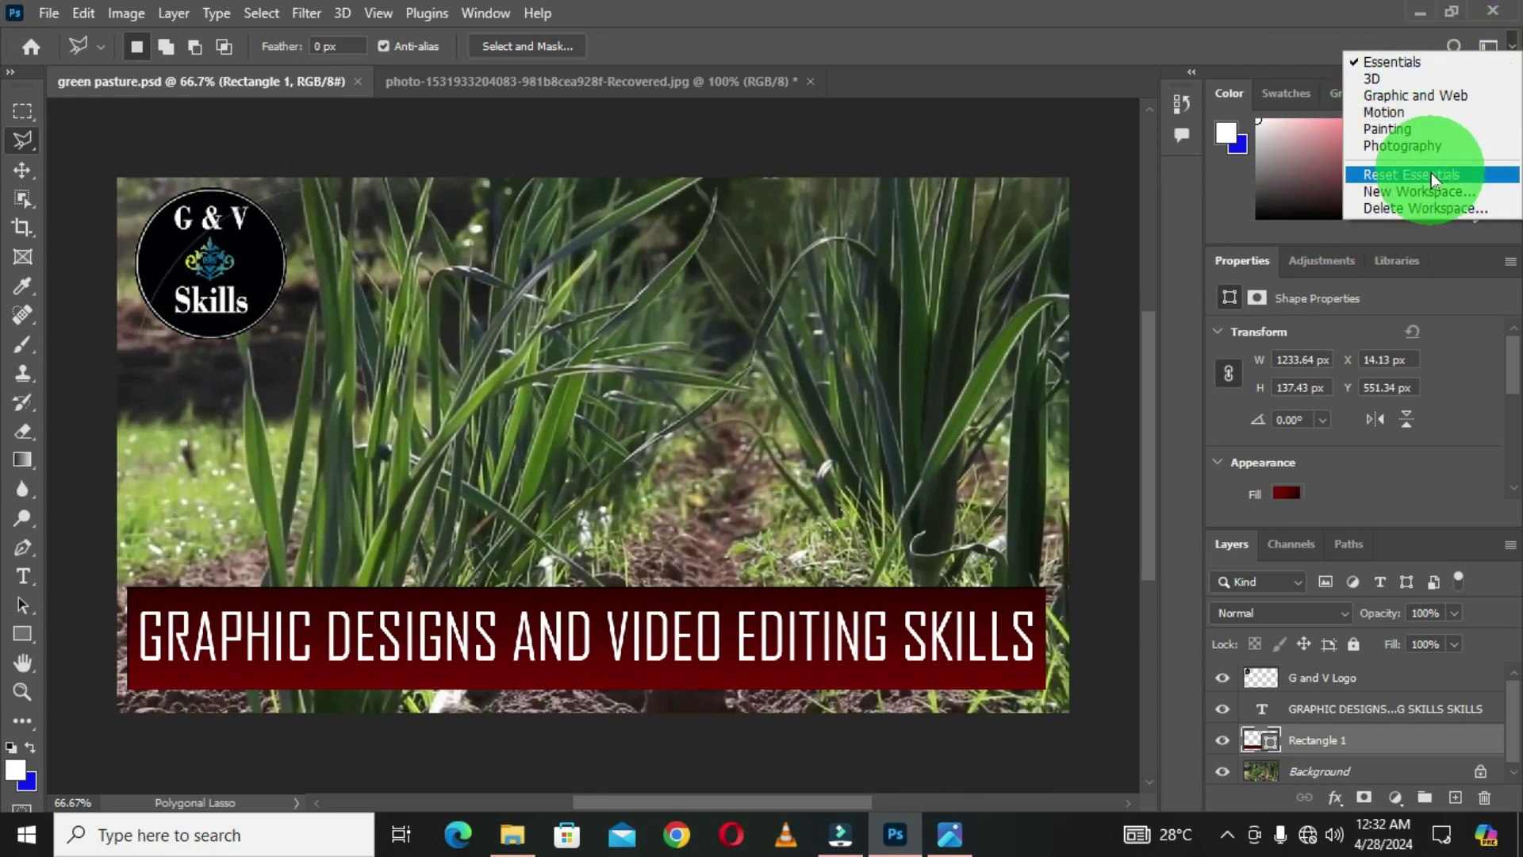
left_click(1406, 65)
left_click(1488, 46)
left_click(1426, 176)
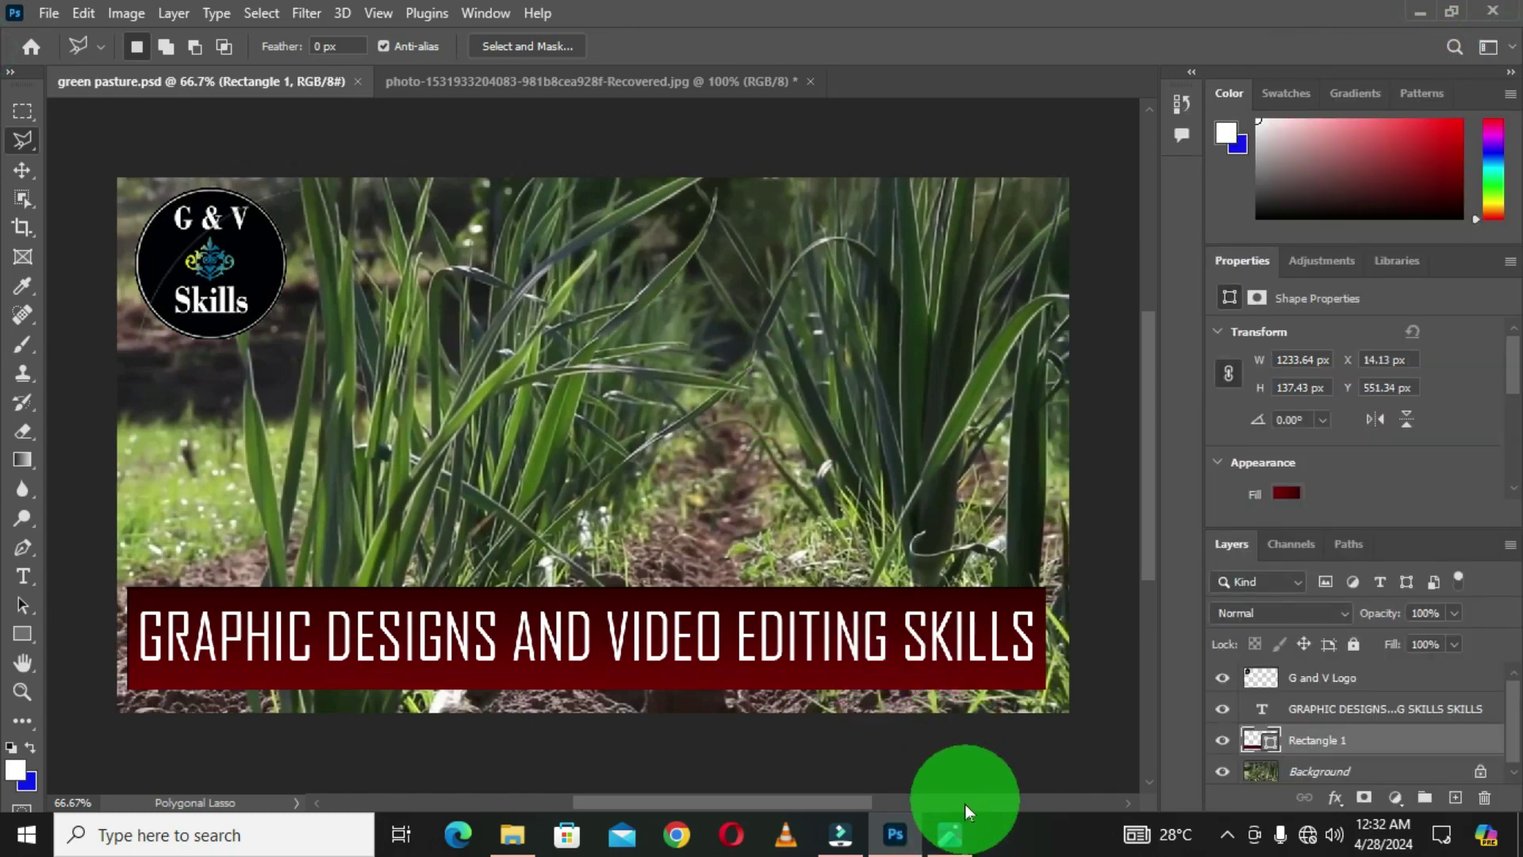
Switch to the Photos app to review the workspace customization topics in Picture2.png
left_click(952, 829)
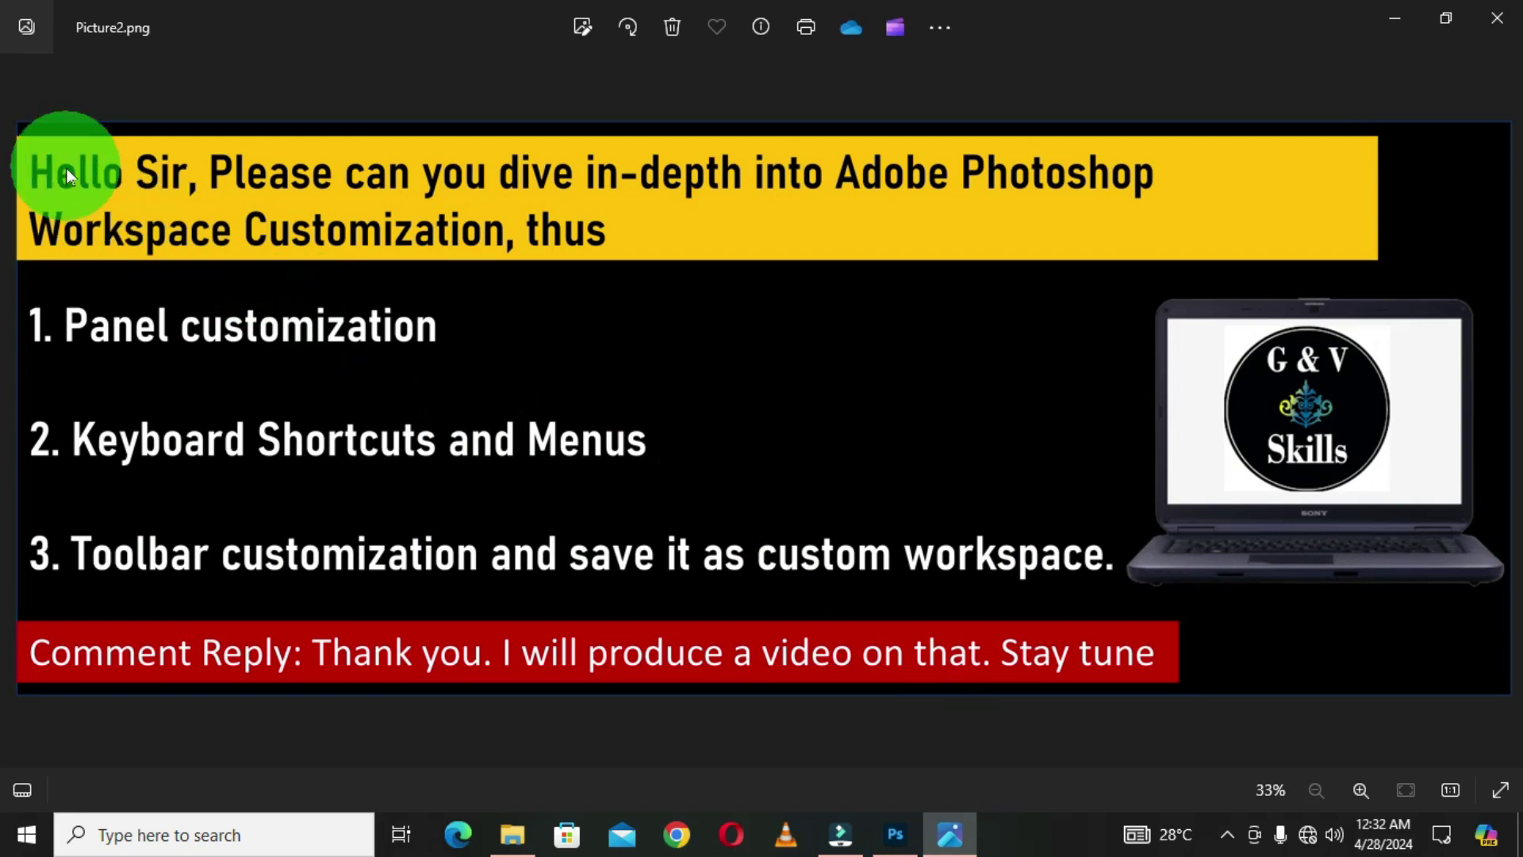